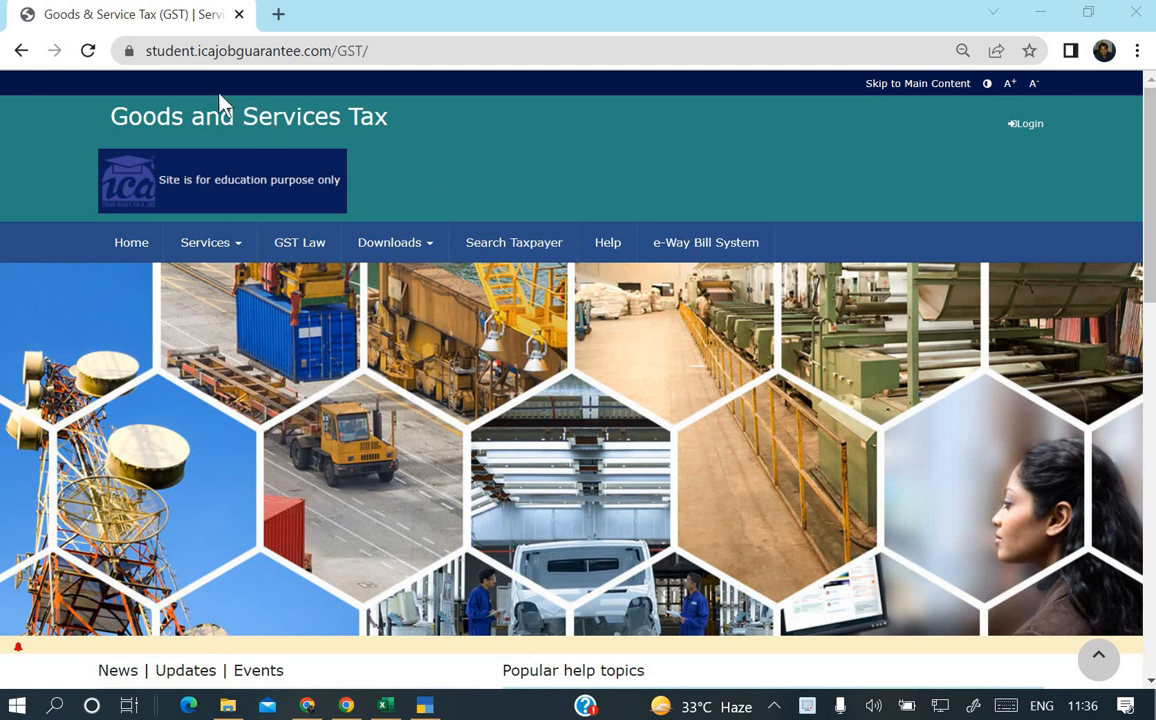
Open a blank new browser tab beside the ICA practice GST site tab.
{"action": "left_click", "coordinate": [279, 14]}
Load gst.gov.in, review its Upcoming Due Dates table, and scroll back to the top.
{"action": "type", "text": "gst"}
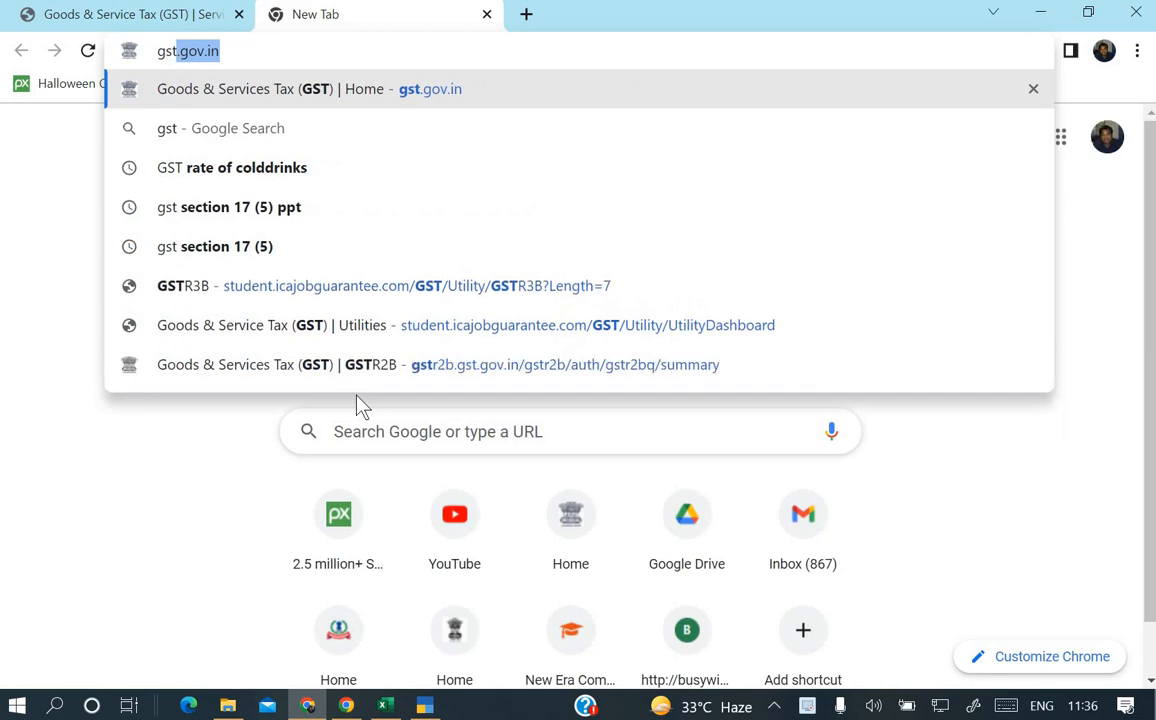
{"action": "key", "text": "Return"}
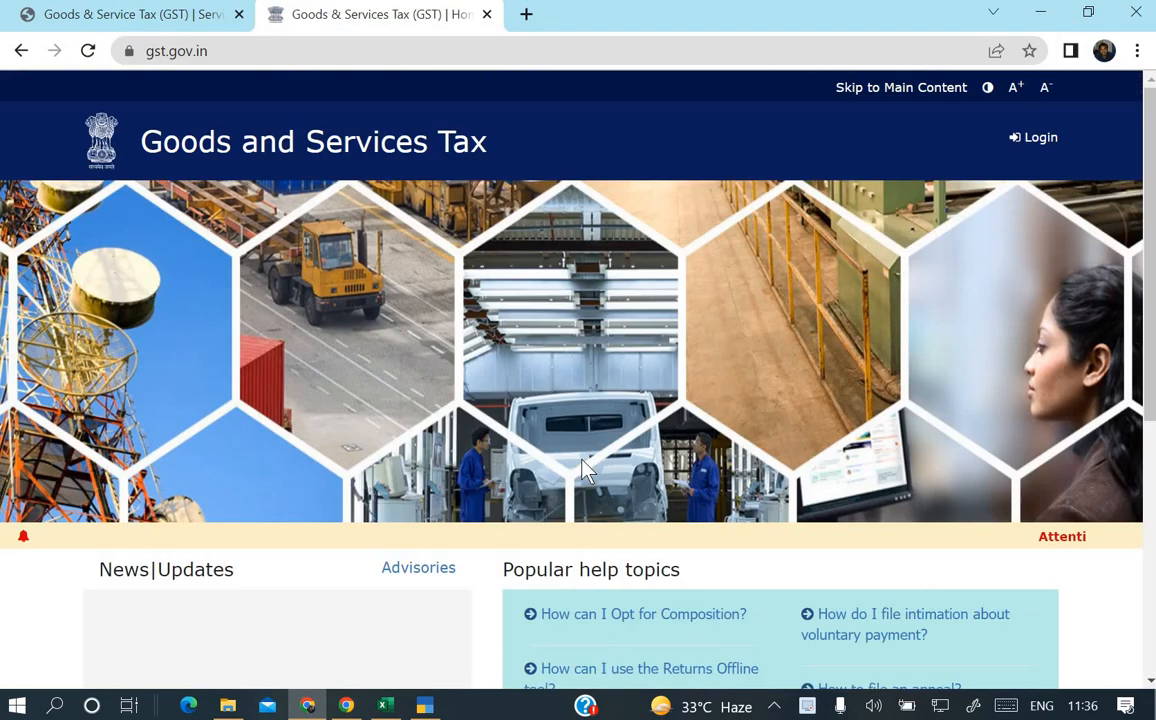
{"action": "scroll", "coordinate": [583, 470], "scroll_direction": "down", "scroll_amount": 7}
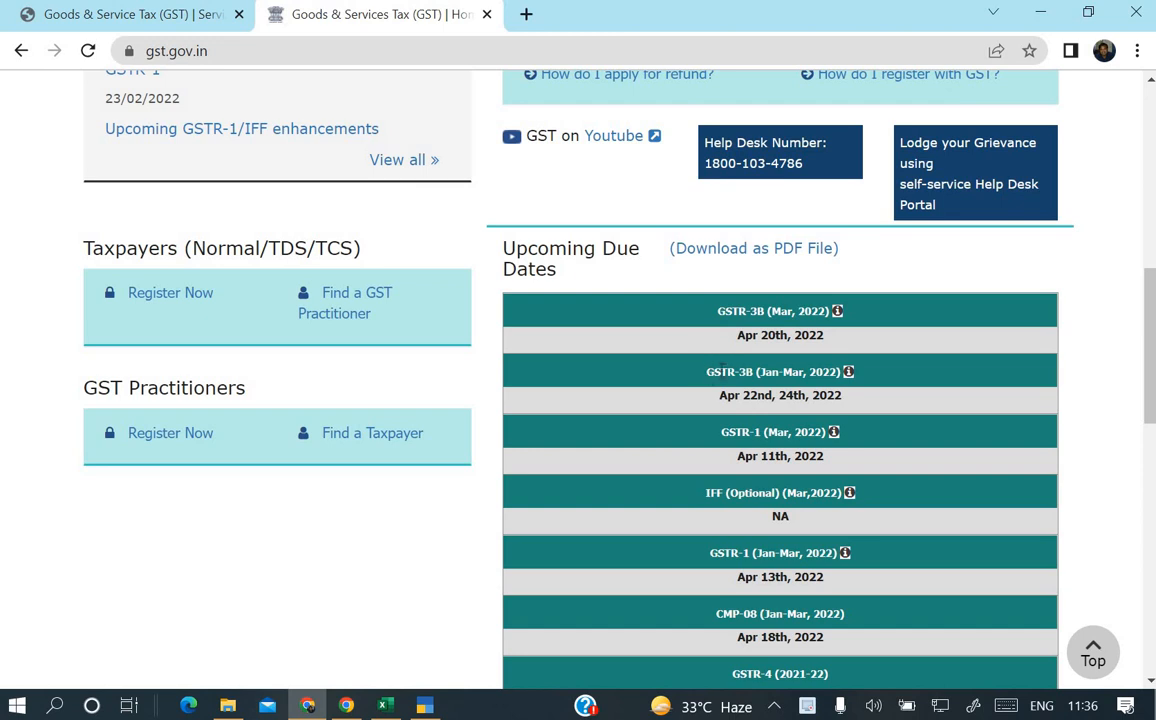
{"action": "scroll", "coordinate": [722, 380], "scroll_direction": "down", "scroll_amount": 2}
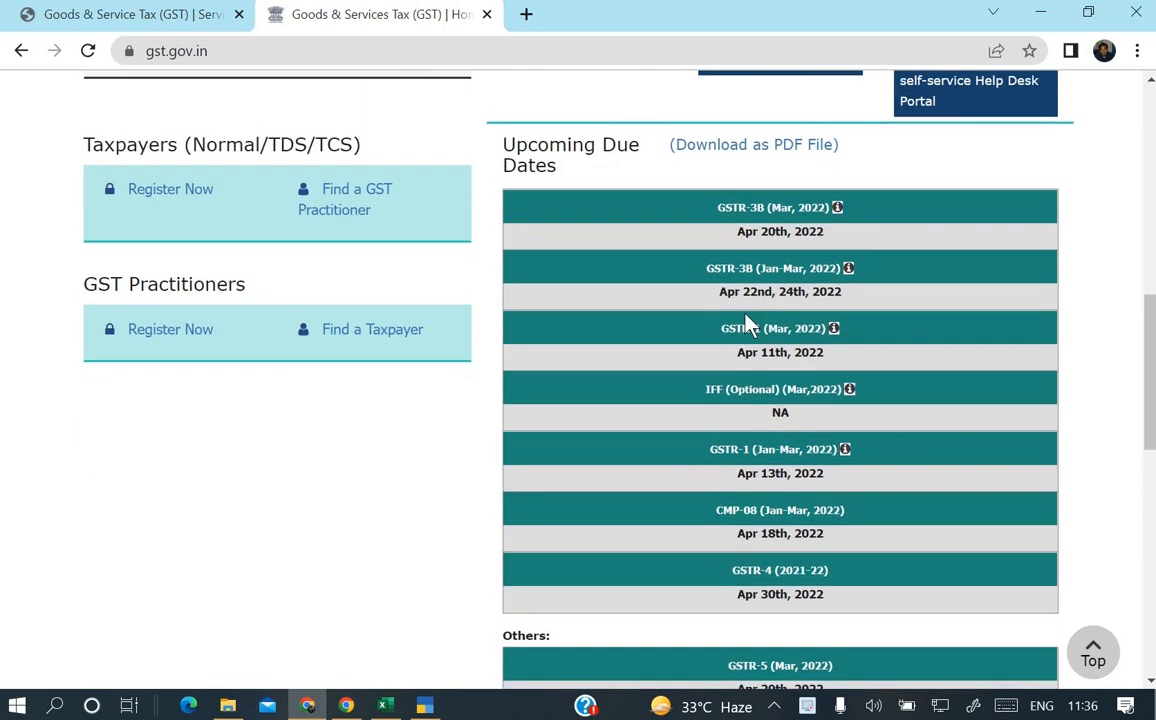
{"action": "scroll", "coordinate": [757, 270], "scroll_direction": "down", "scroll_amount": 1}
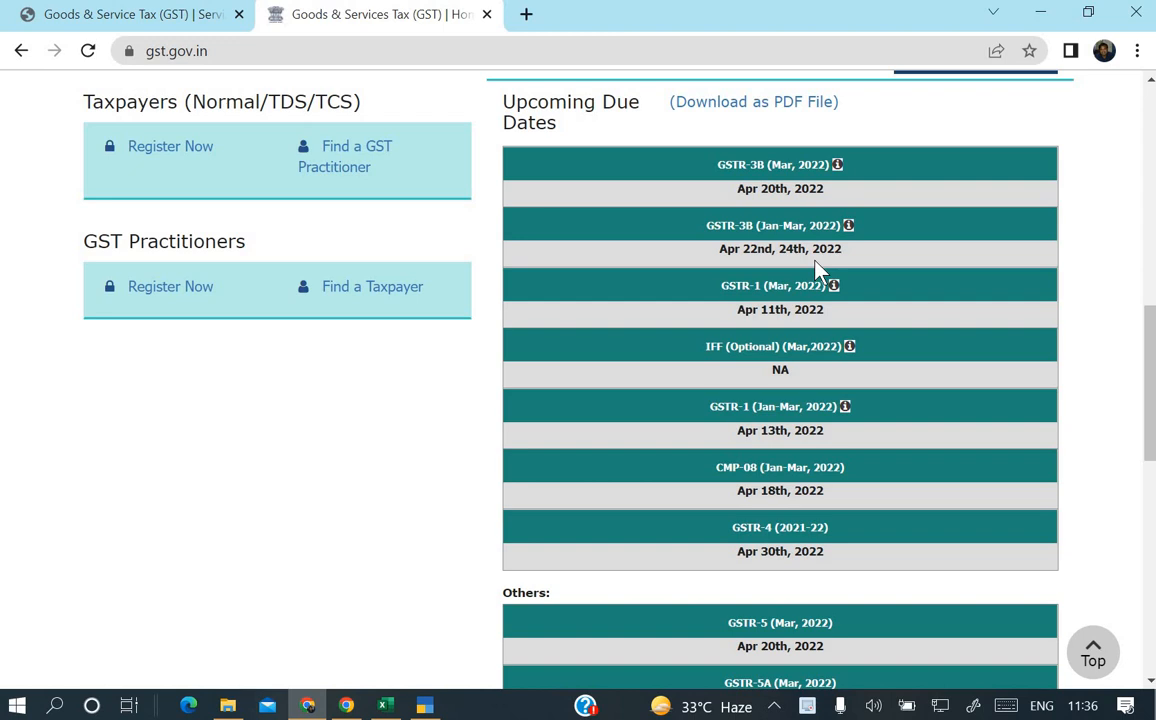
{"action": "scroll", "coordinate": [815, 258], "scroll_direction": "down", "scroll_amount": 1}
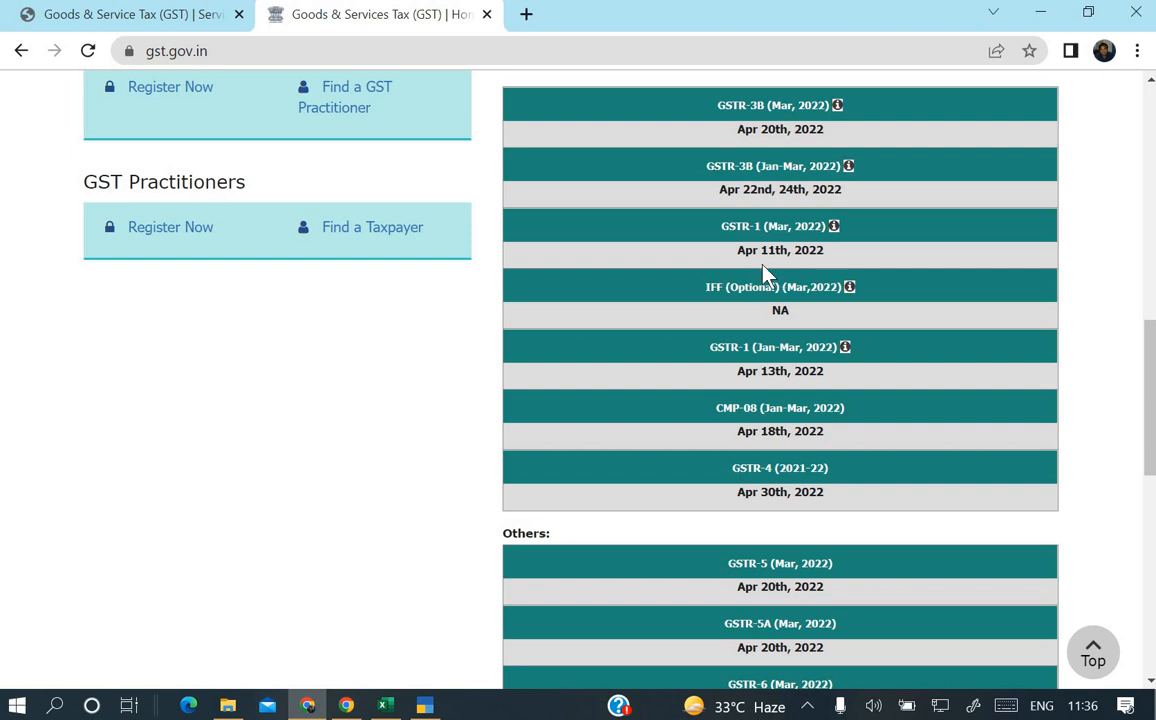
{"action": "scroll", "coordinate": [764, 335], "scroll_direction": "down", "scroll_amount": 1}
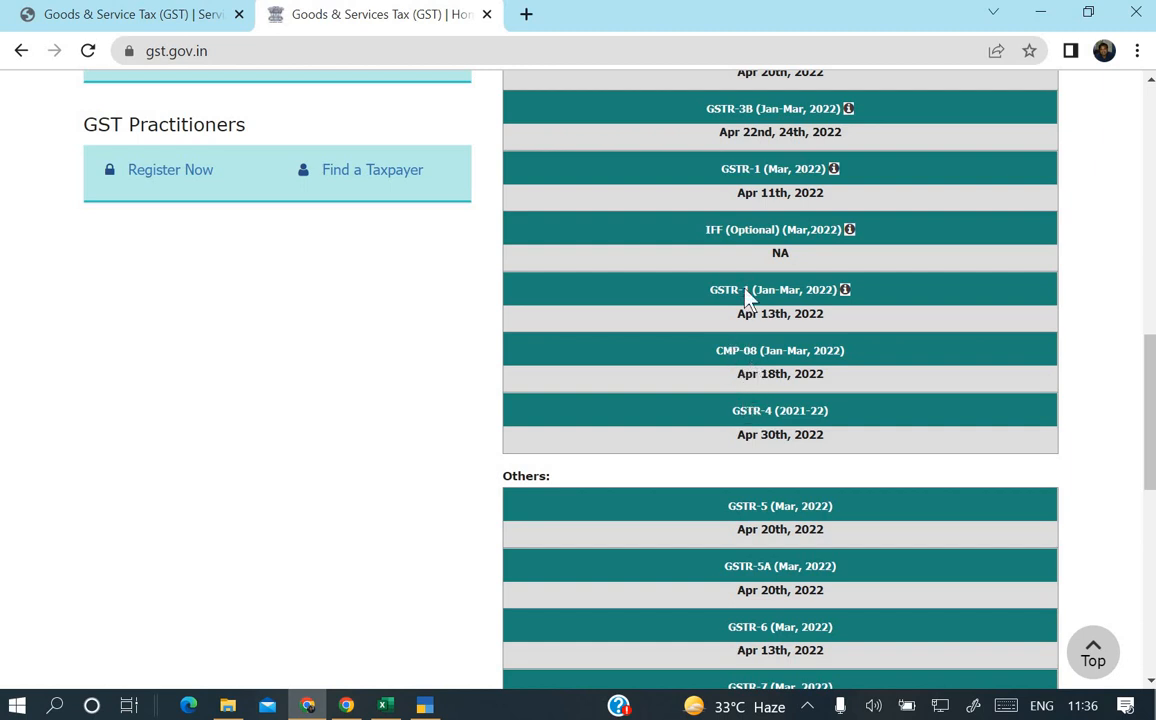
{"action": "scroll", "coordinate": [745, 298], "scroll_direction": "up", "scroll_amount": 1}
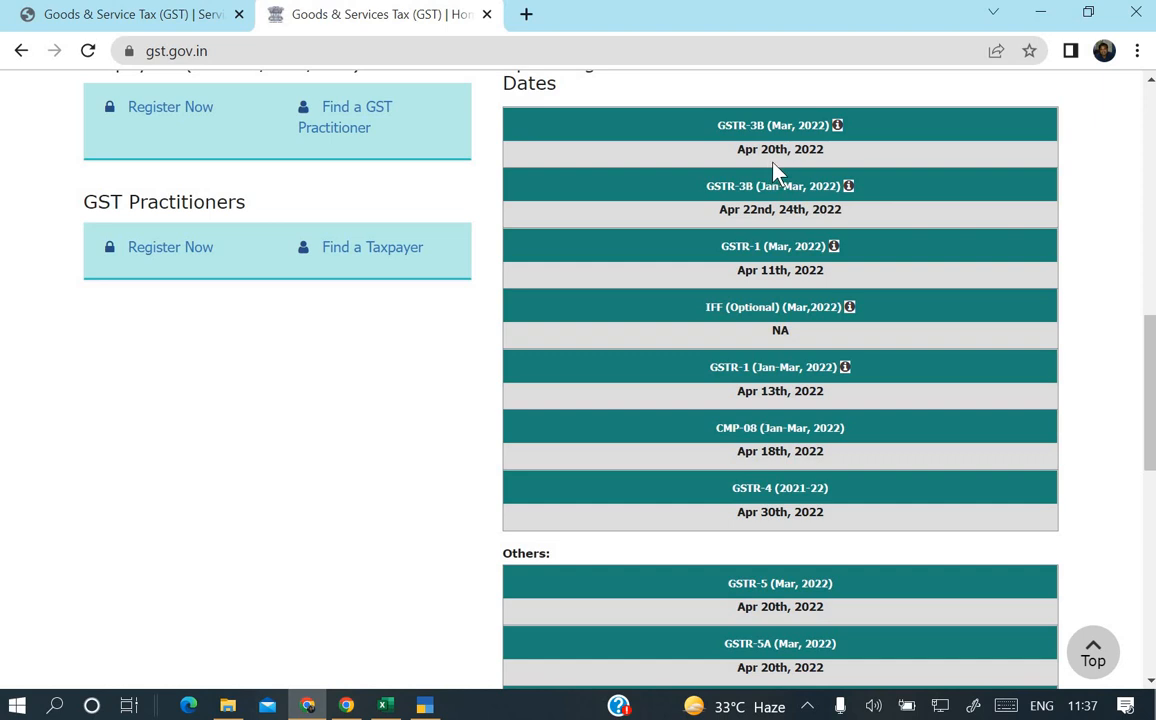
{"action": "scroll", "coordinate": [617, 245], "scroll_direction": "up", "scroll_amount": 10}
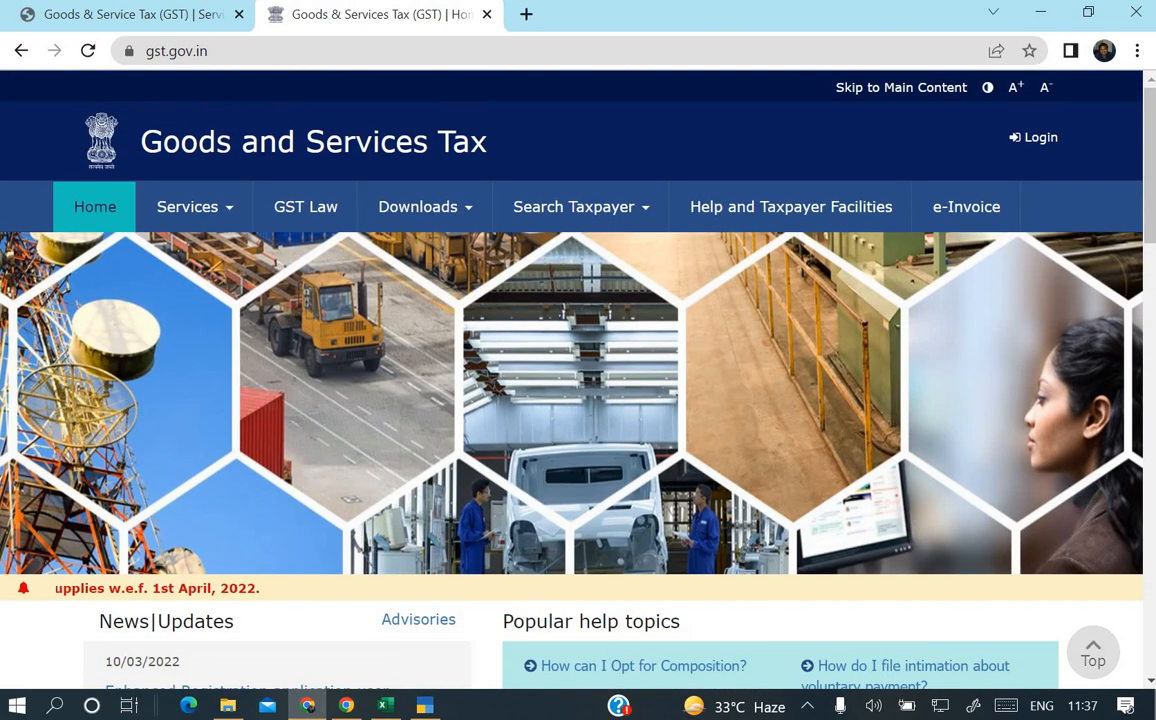
Close the gst.gov.in tab and select the portal username in the GSTN details email.
{"action": "left_click", "coordinate": [488, 15]}
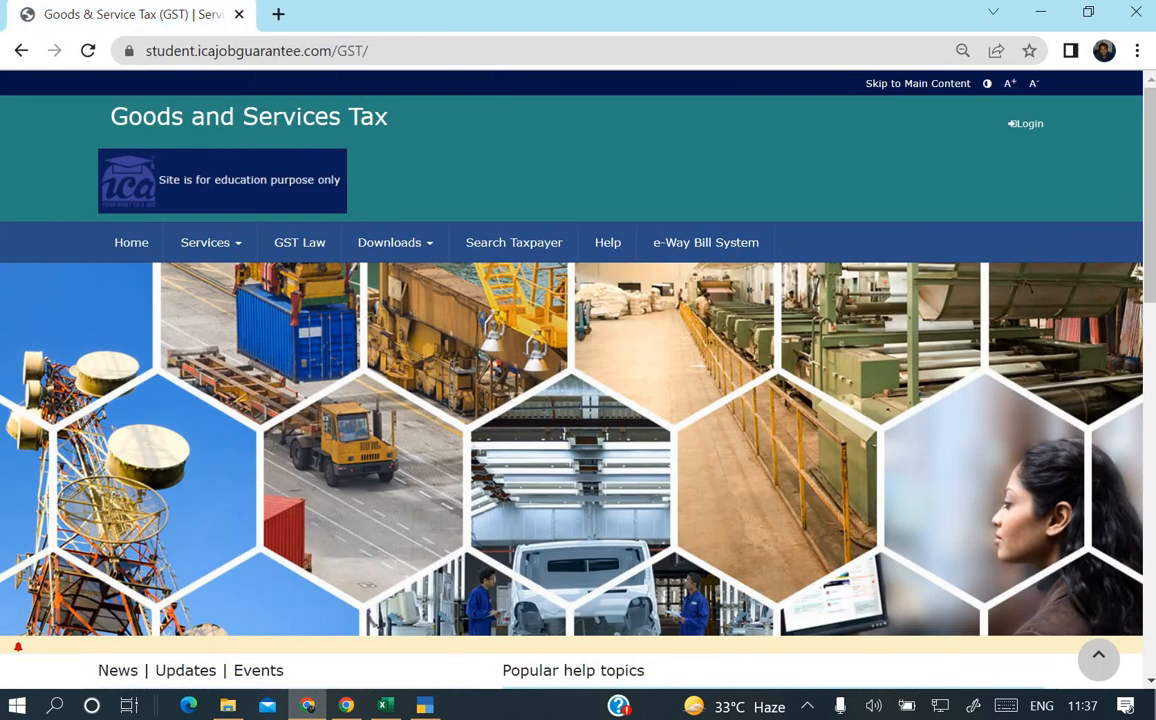
{"action": "left_click", "coordinate": [347, 706]}
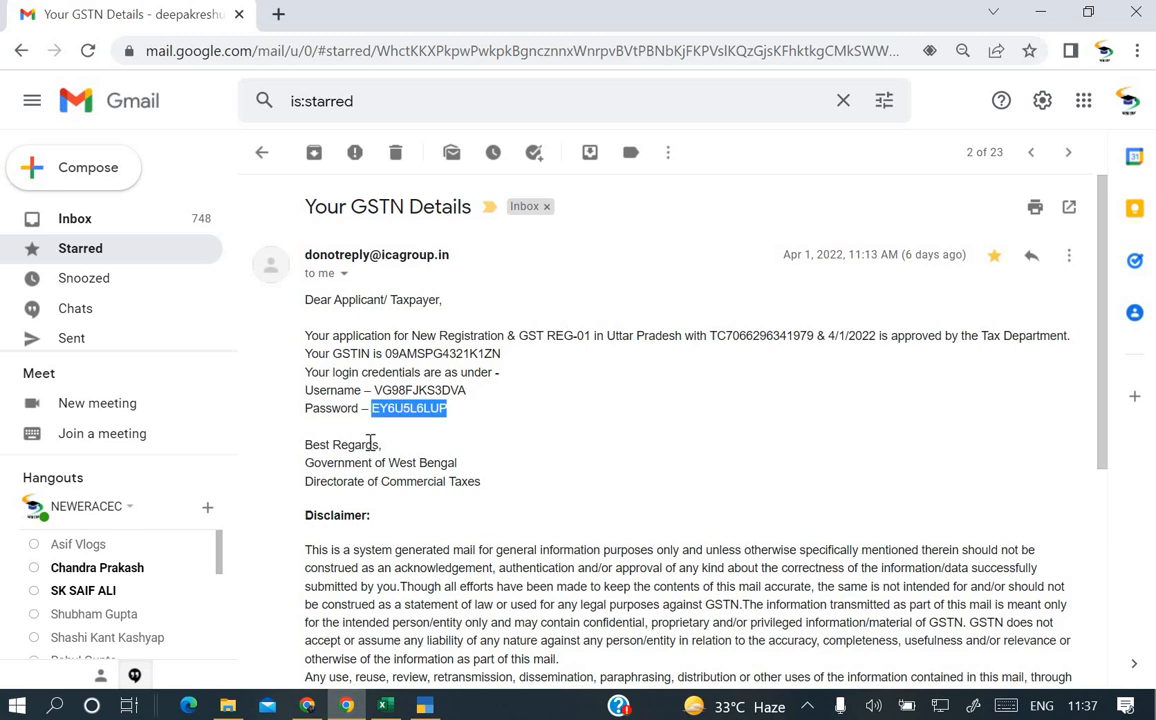
{"action": "left_click_drag", "start_coordinate": [377, 390], "coordinate": [465, 378]}
{"action": "key", "text": "ctrl+c"}
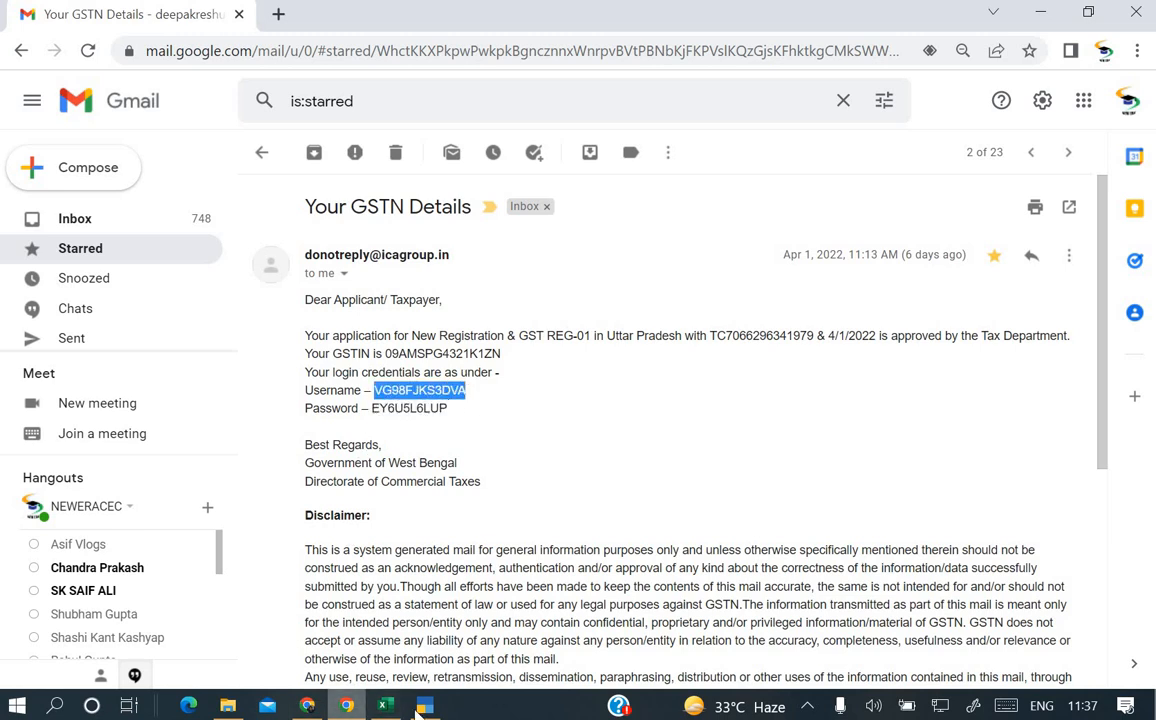
Return to the practice GST site and open its Login page.
{"action": "left_click", "coordinate": [425, 706]}
{"action": "left_click", "coordinate": [307, 706]}
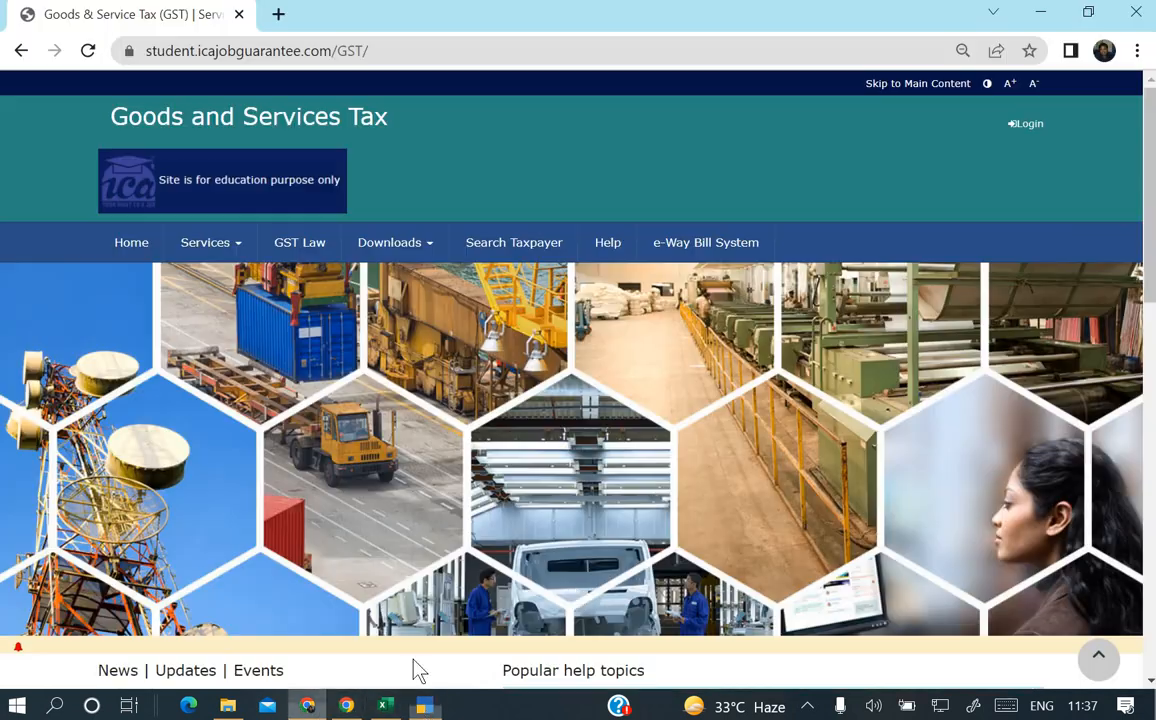
{"action": "left_click", "coordinate": [1027, 127]}
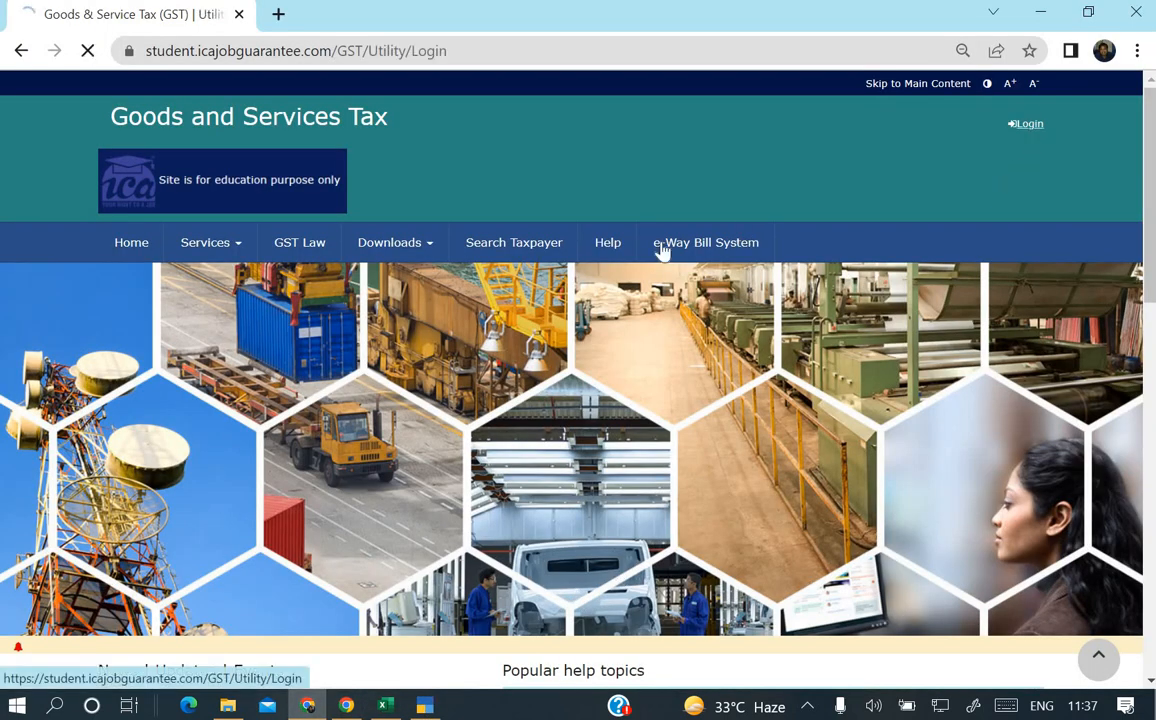
Fill the login form with the username and password copied from the GSTN email.
{"action": "left_click", "coordinate": [454, 382]}
{"action": "key", "text": "ctrl+v"}
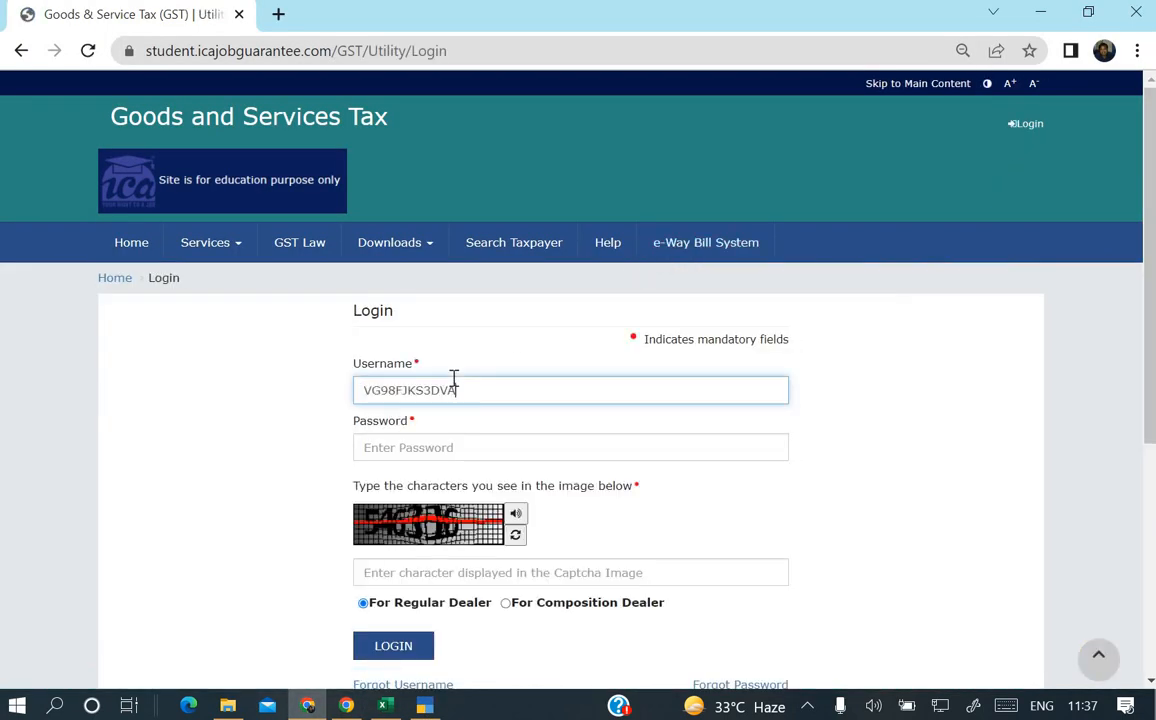
{"action": "left_click", "coordinate": [412, 451]}
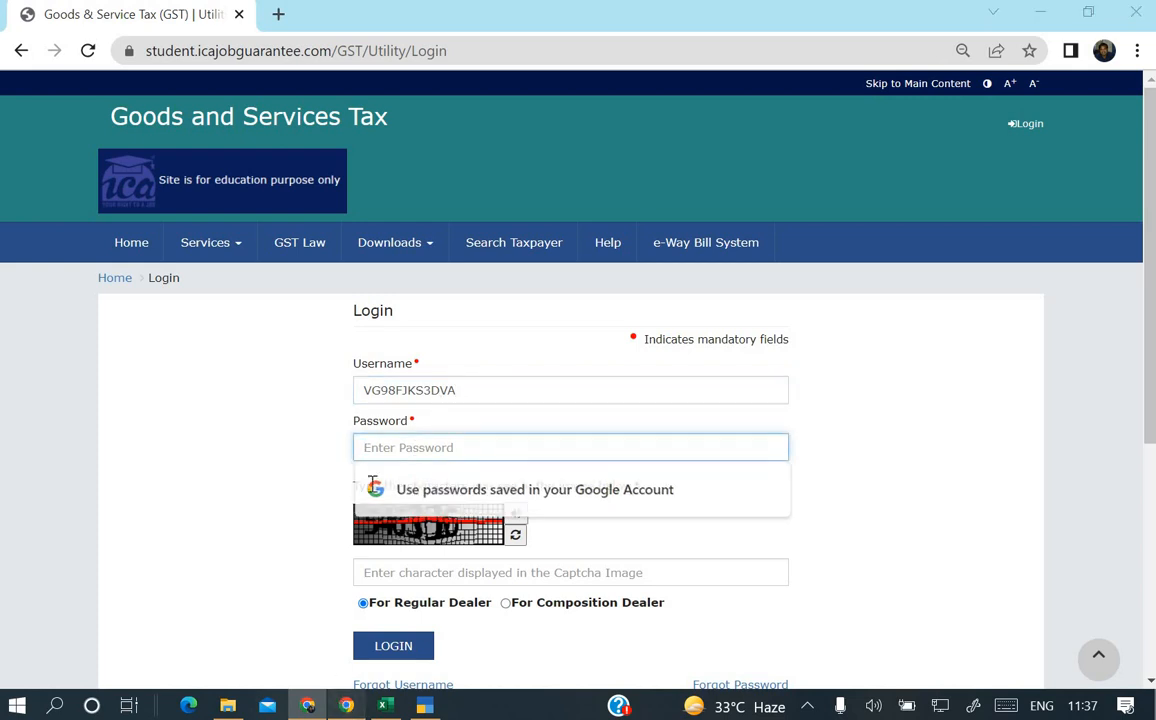
{"action": "left_click", "coordinate": [345, 706]}
{"action": "left_click_drag", "start_coordinate": [372, 408], "coordinate": [484, 420]}
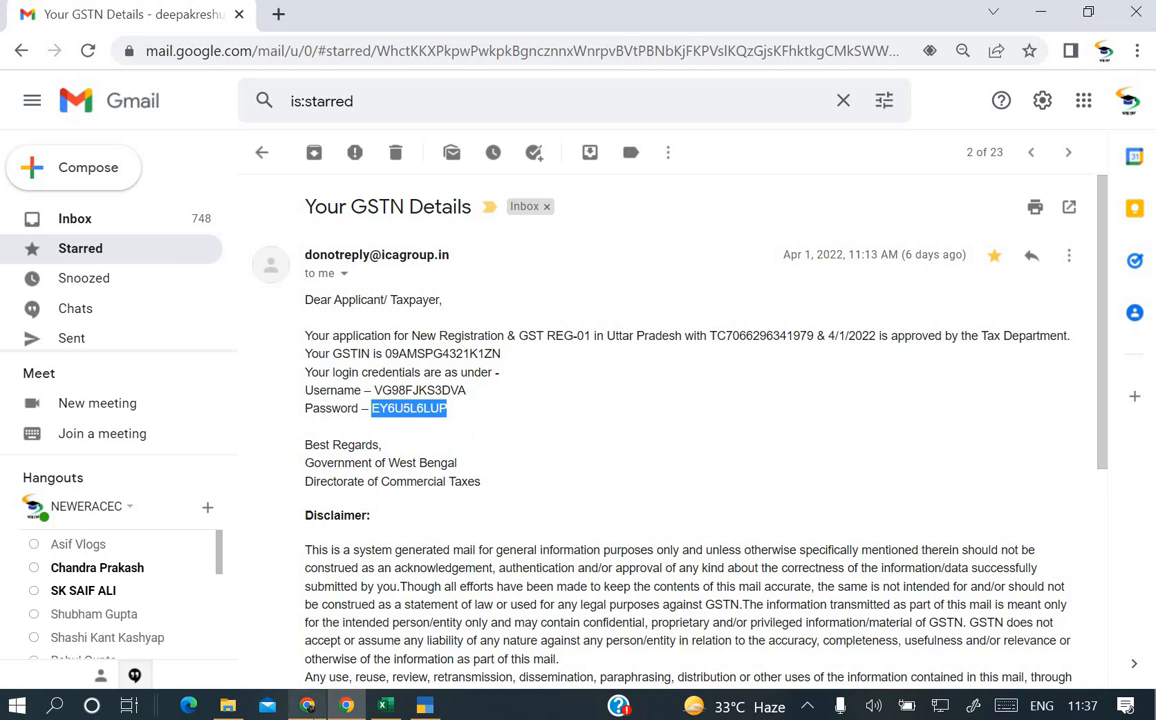
{"action": "key", "text": "alt+Tab"}
{"action": "key", "text": "ctrl+v"}
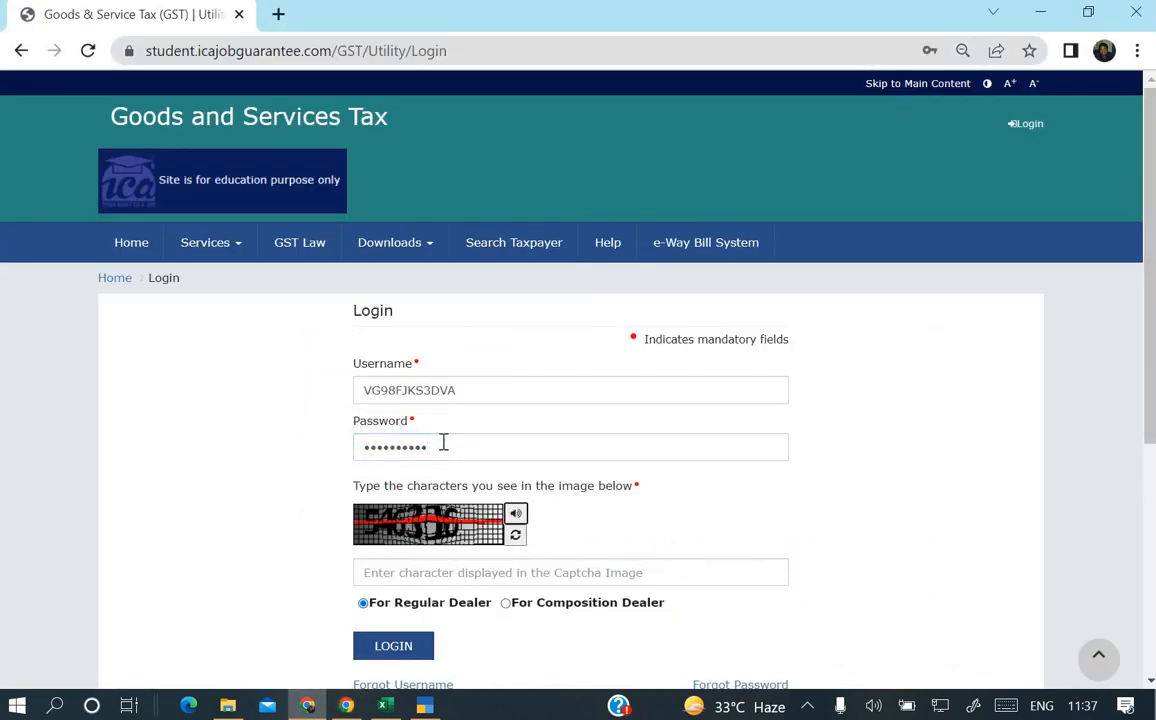
Enter captcha 546316 and log in to the practice portal.
{"action": "key", "text": "Tab"}
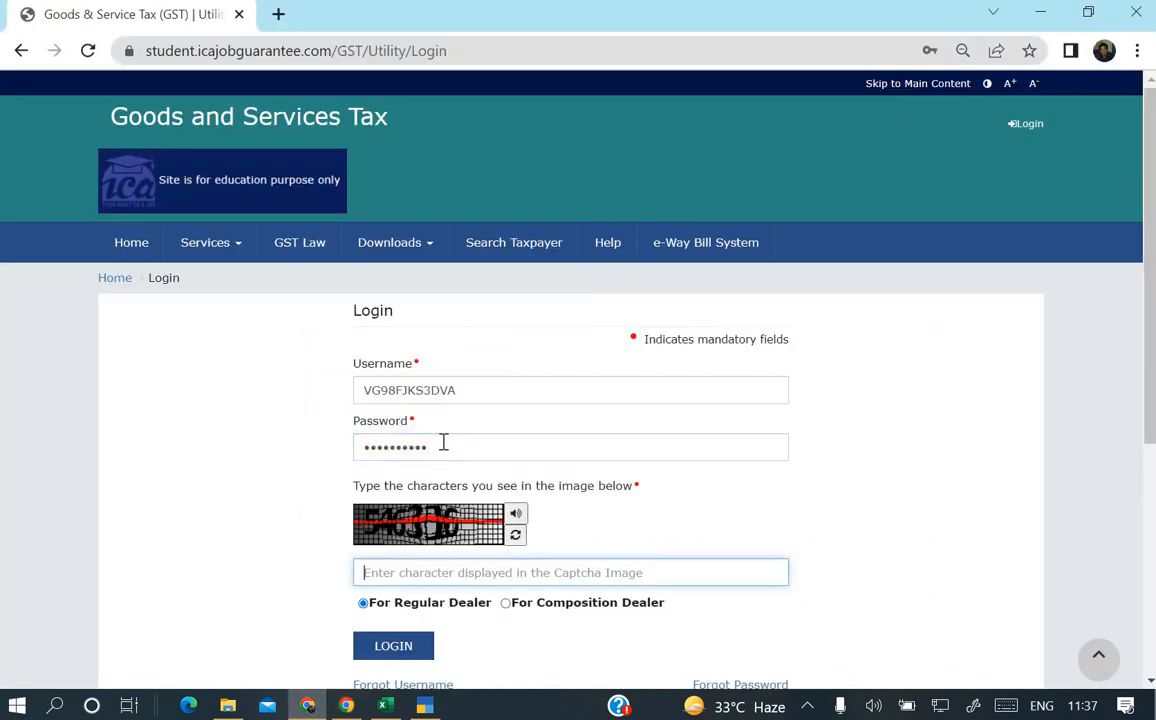
{"action": "type", "text": "54"}
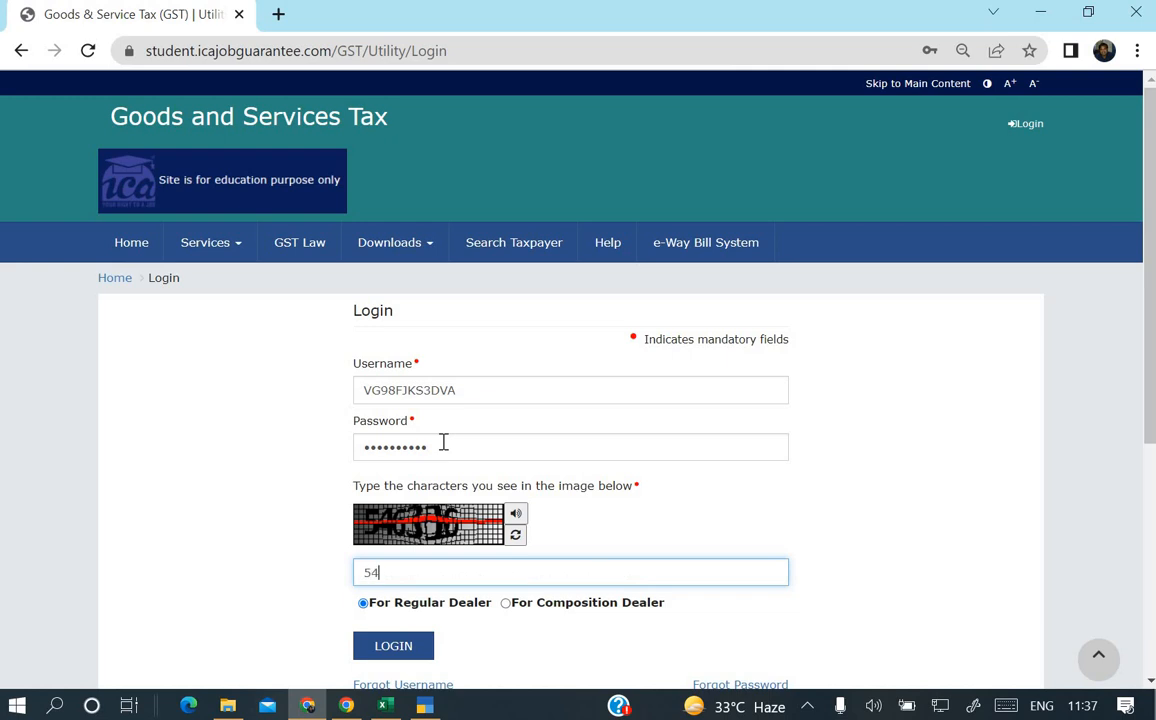
{"action": "type", "text": "6316"}
{"action": "left_click", "coordinate": [423, 648]}
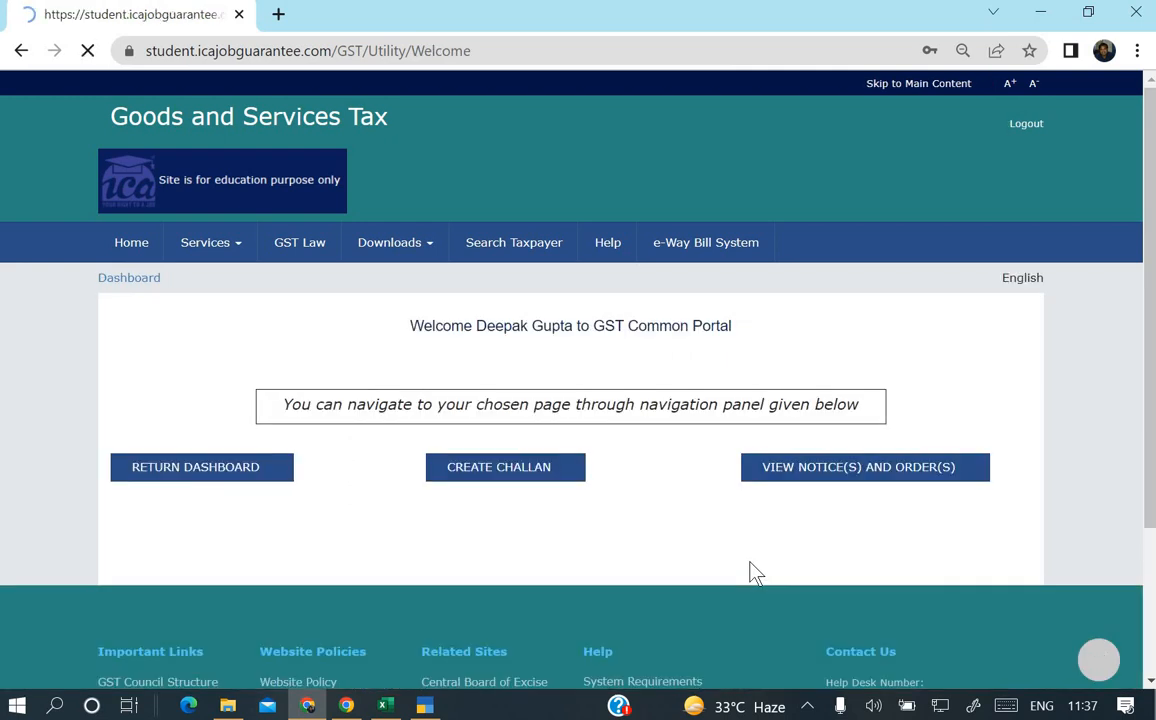
Search the Return Dashboard for financial year 2021-22, period April.
{"action": "left_click", "coordinate": [252, 477]}
{"action": "scroll", "coordinate": [253, 477], "scroll_direction": "down", "scroll_amount": 2}
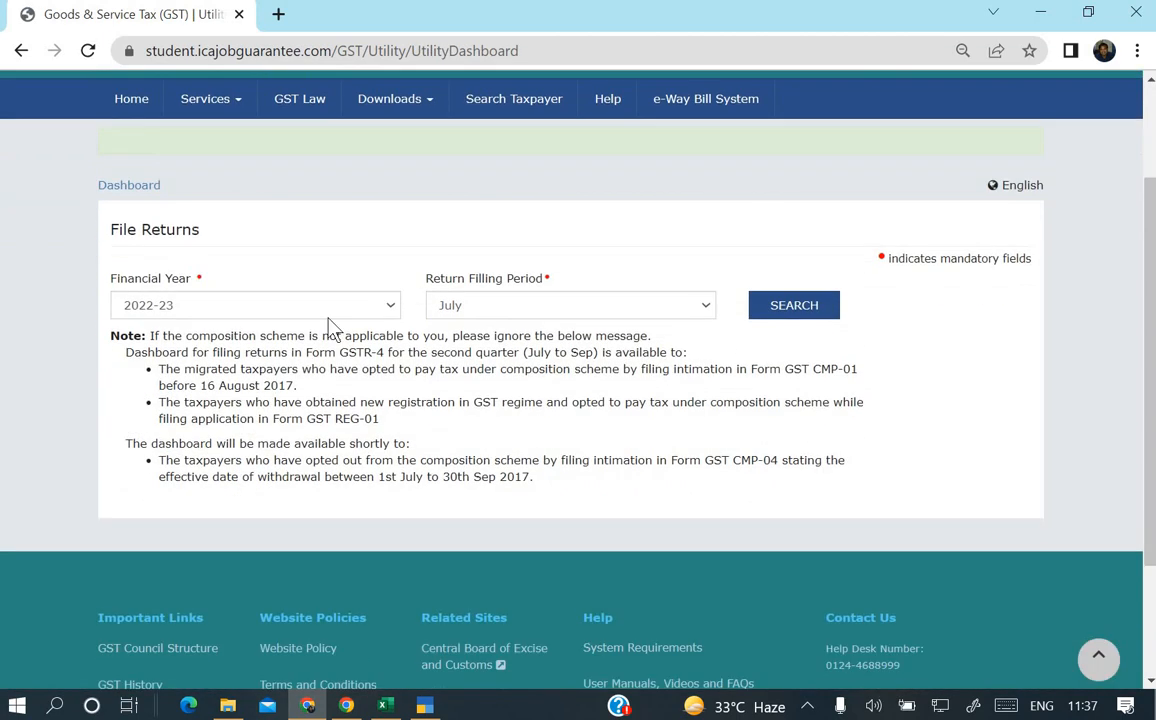
{"action": "left_click", "coordinate": [328, 312]}
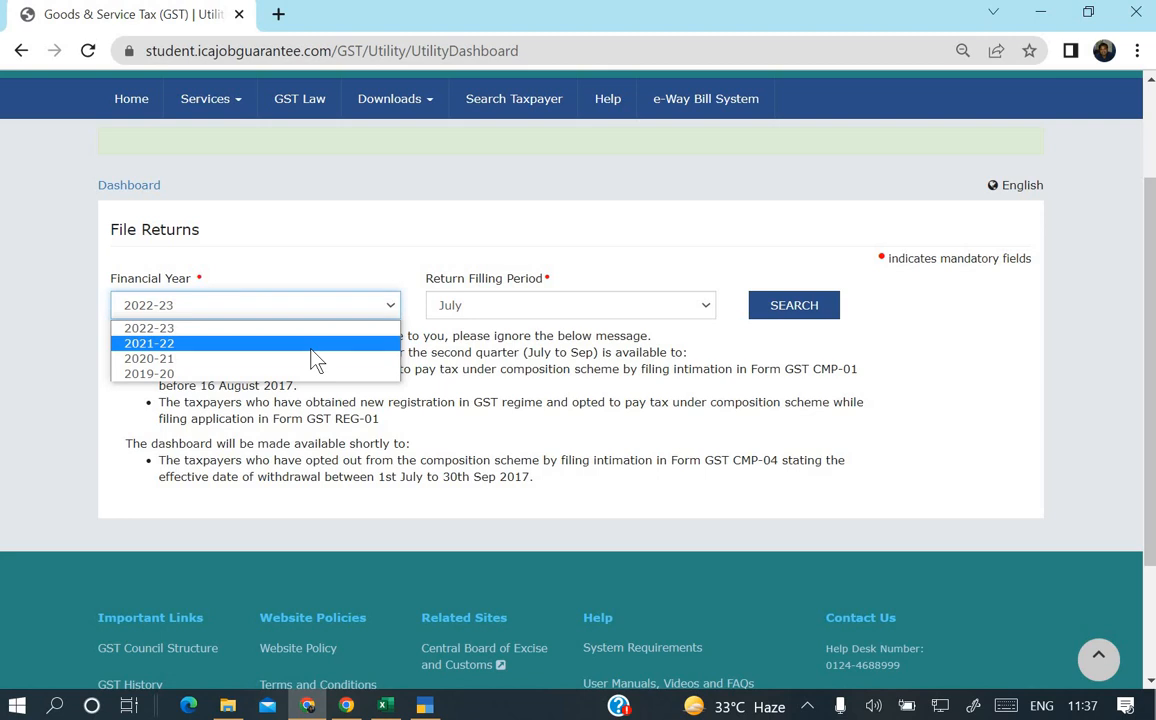
{"action": "left_click", "coordinate": [316, 360]}
{"action": "left_click", "coordinate": [640, 308]}
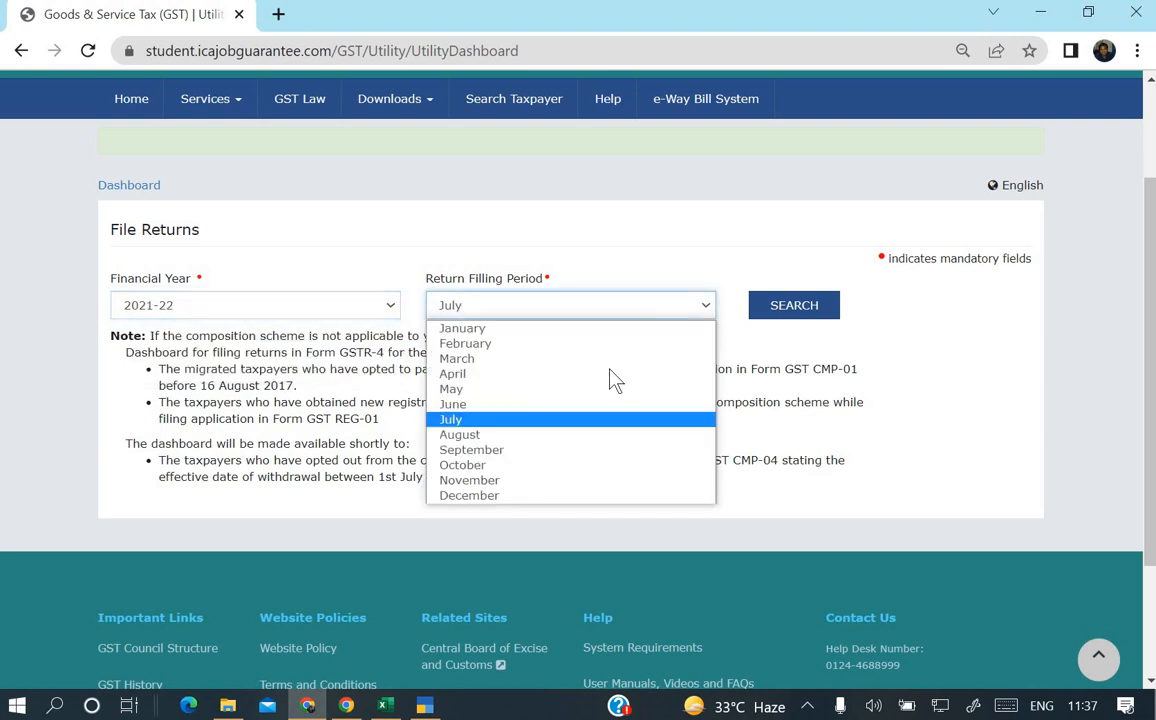
{"action": "left_click", "coordinate": [609, 374]}
{"action": "left_click", "coordinate": [800, 308]}
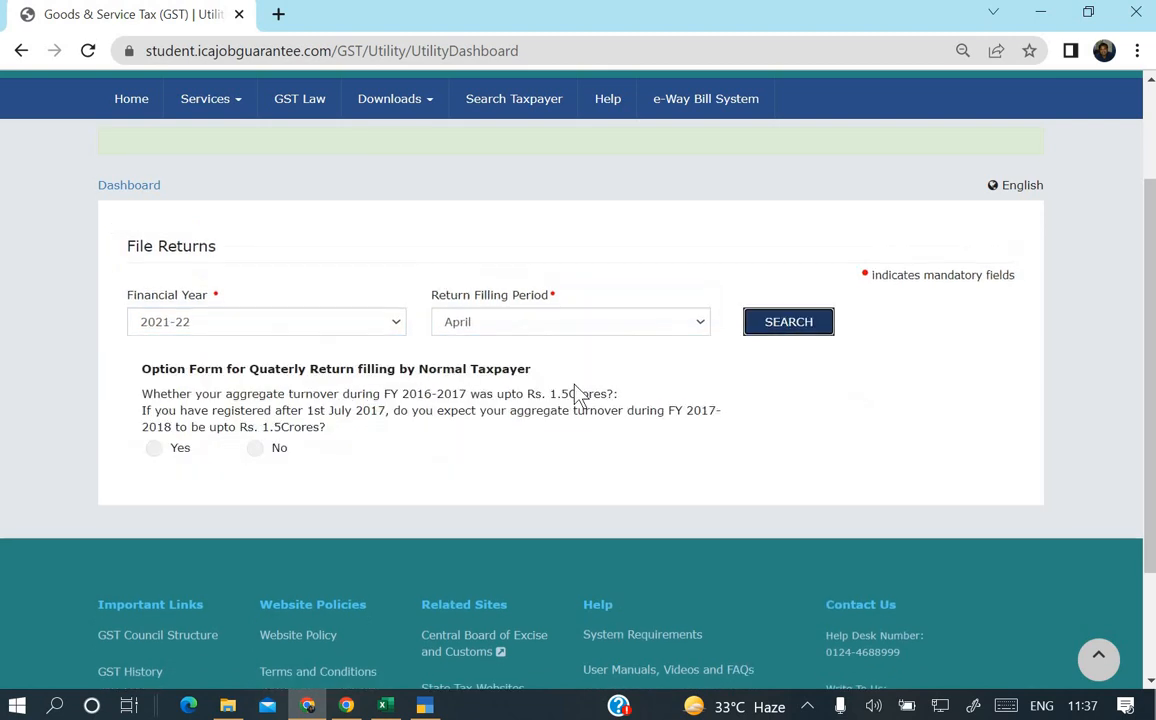
Answer No to quarterly filing, submit it, and start preparing GSTR-3B online.
{"action": "scroll", "coordinate": [578, 395], "scroll_direction": "down", "scroll_amount": 1}
{"action": "left_click", "coordinate": [256, 314]}
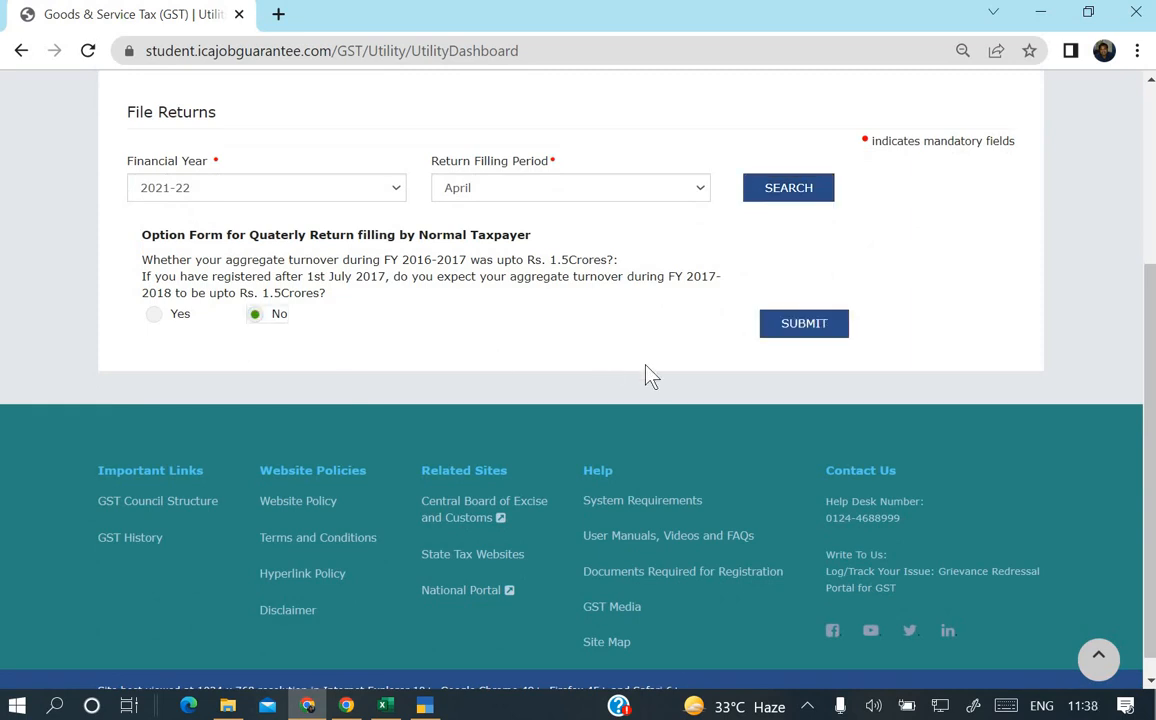
{"action": "left_click", "coordinate": [788, 336]}
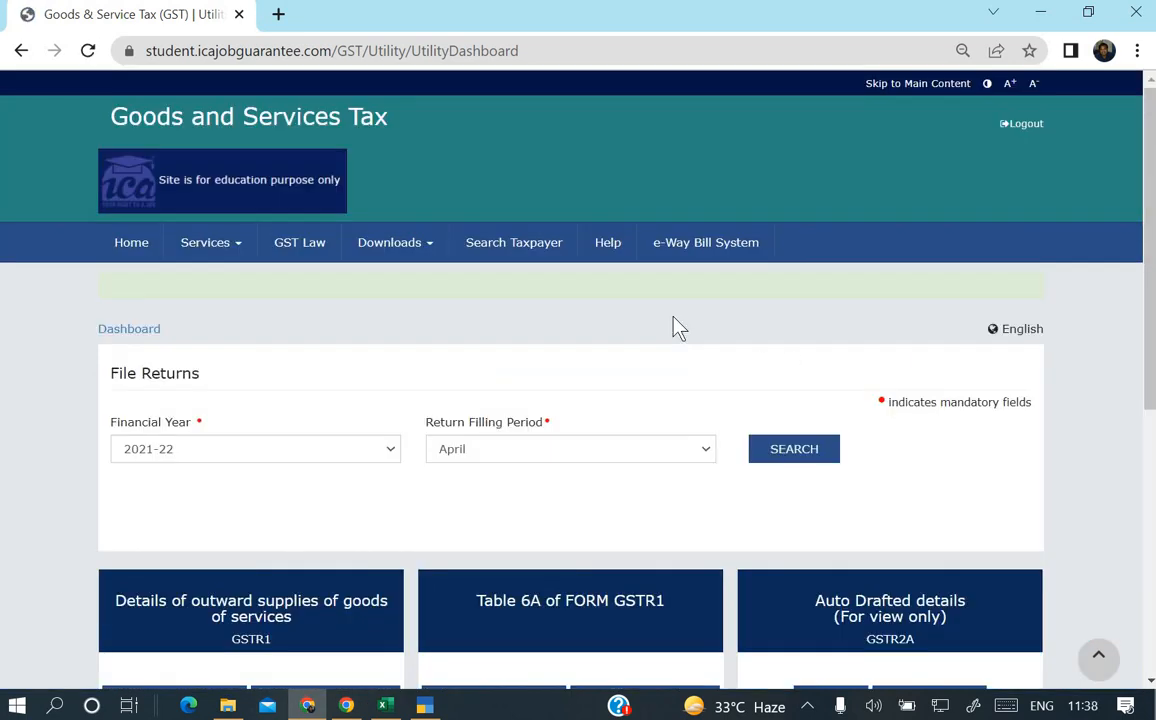
{"action": "scroll", "coordinate": [676, 326], "scroll_direction": "down", "scroll_amount": 1}
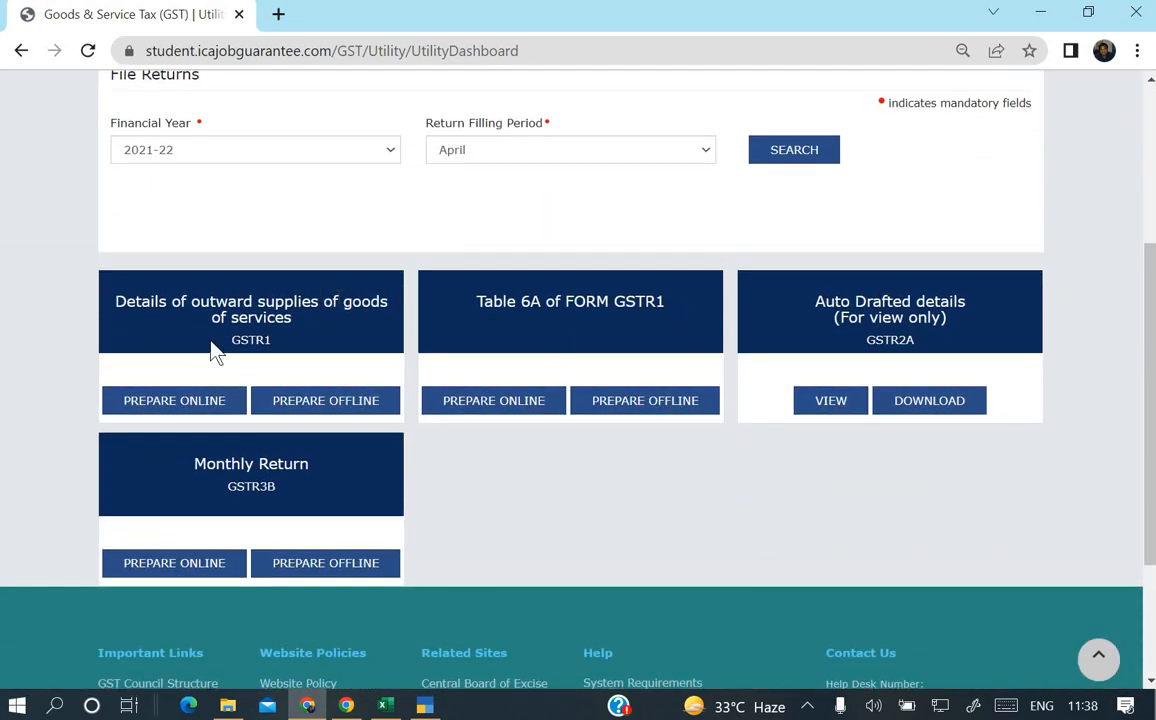
{"action": "scroll", "coordinate": [218, 340], "scroll_direction": "down", "scroll_amount": 2}
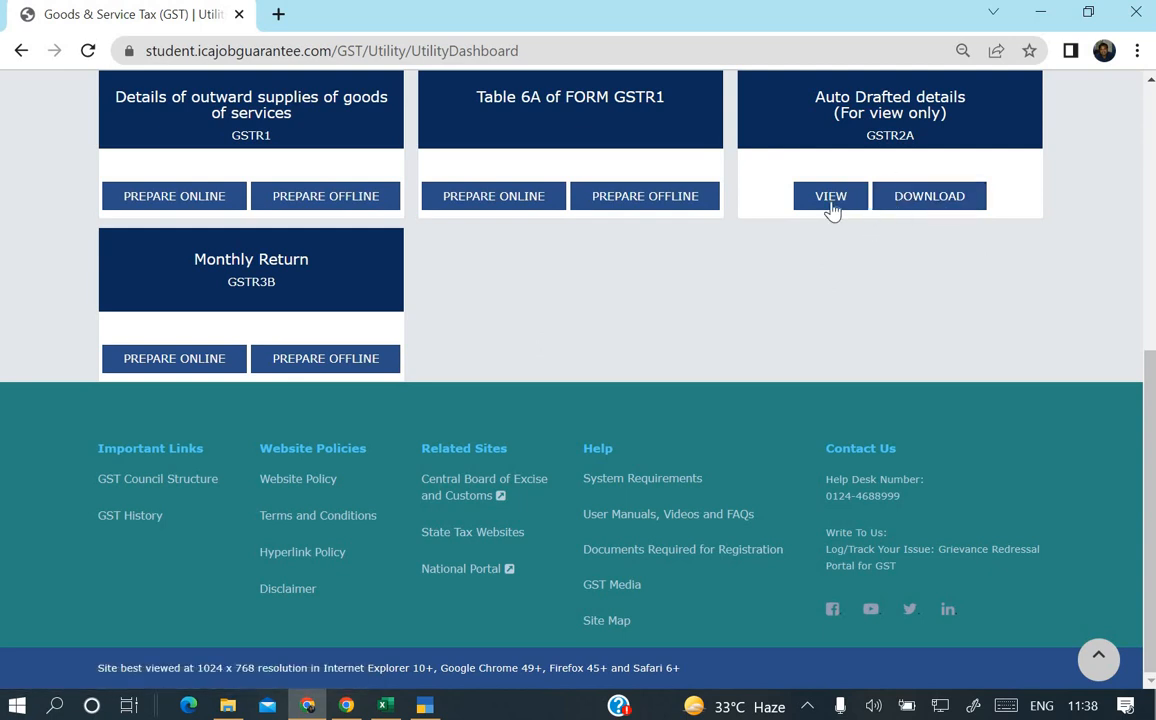
{"action": "left_click", "coordinate": [224, 360]}
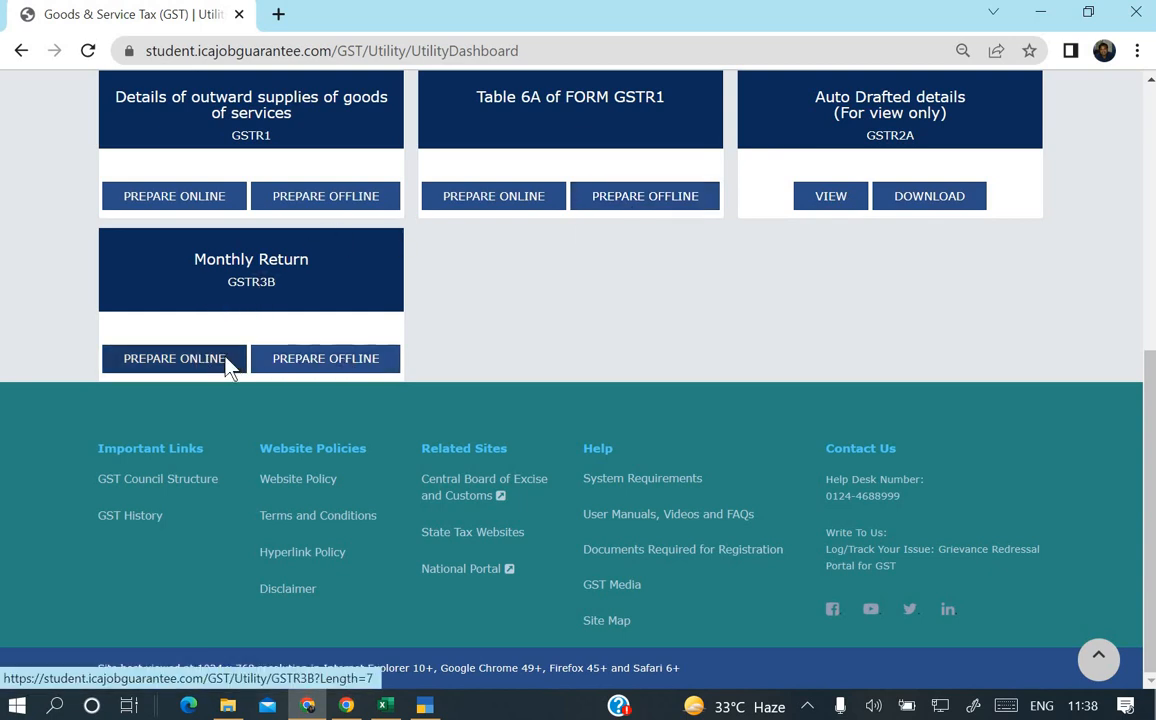
{"action": "scroll", "coordinate": [310, 375], "scroll_direction": "down", "scroll_amount": 2}
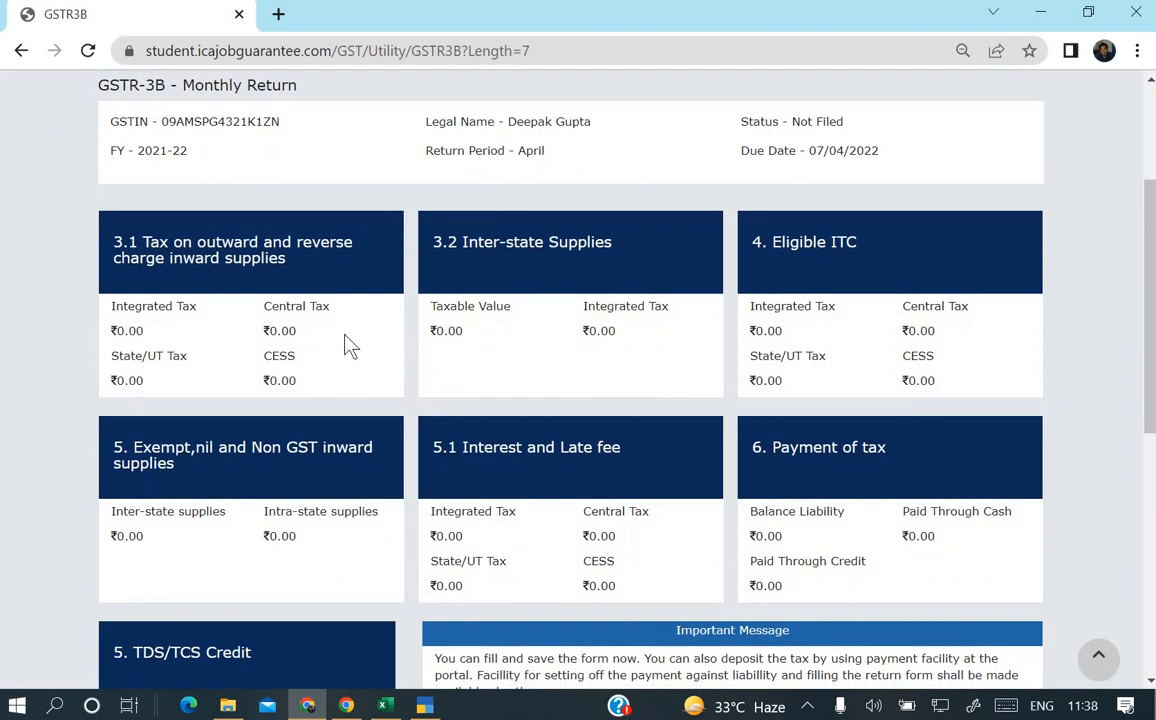
{"action": "scroll", "coordinate": [345, 345], "scroll_direction": "down", "scroll_amount": 1}
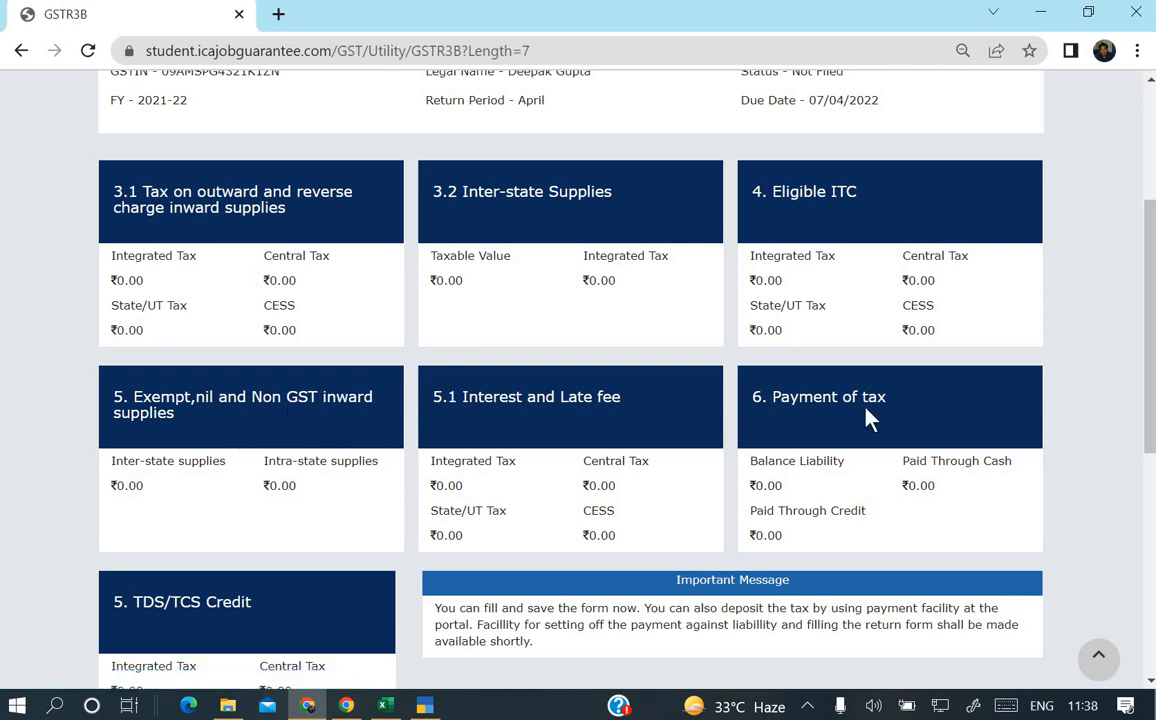
{"action": "scroll", "coordinate": [490, 470], "scroll_direction": "down", "scroll_amount": 1}
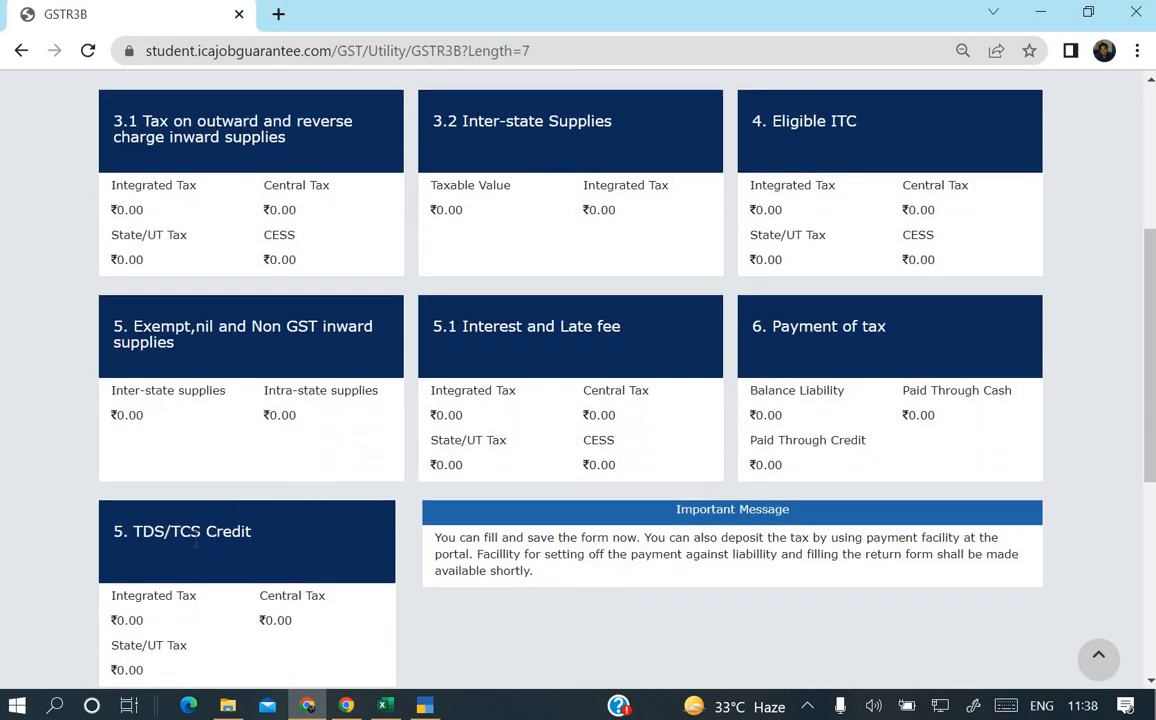
{"action": "scroll", "coordinate": [200, 545], "scroll_direction": "down", "scroll_amount": 1}
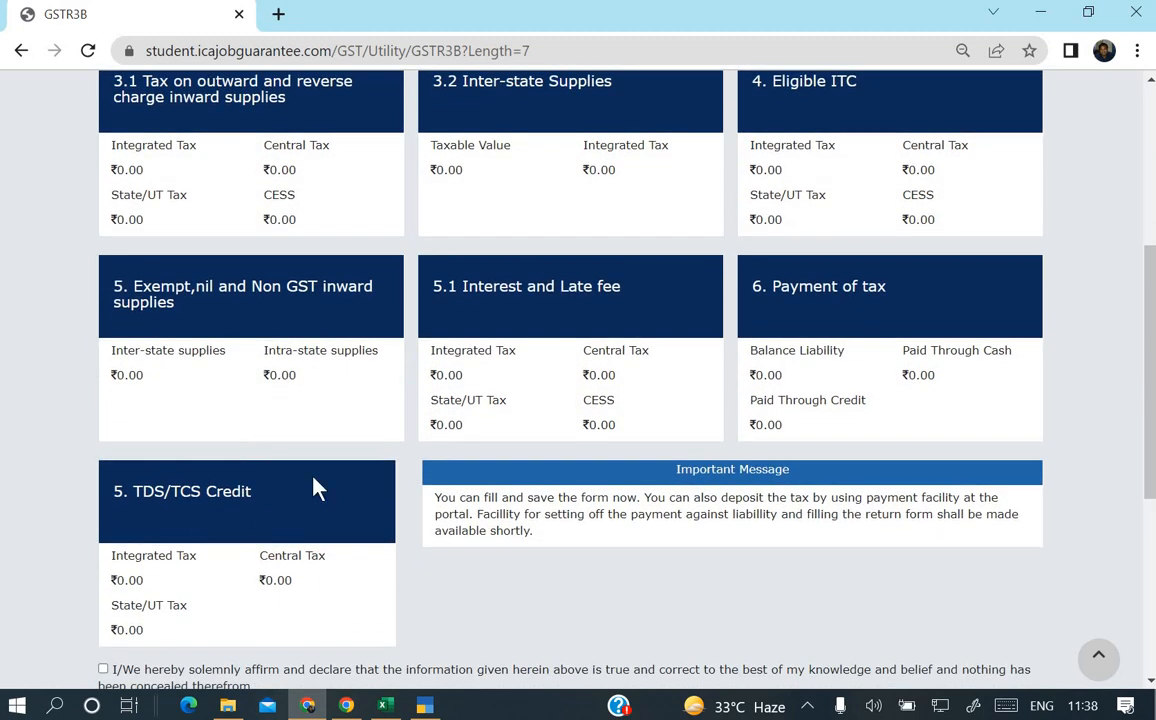
{"action": "scroll", "coordinate": [313, 488], "scroll_direction": "up", "scroll_amount": 1}
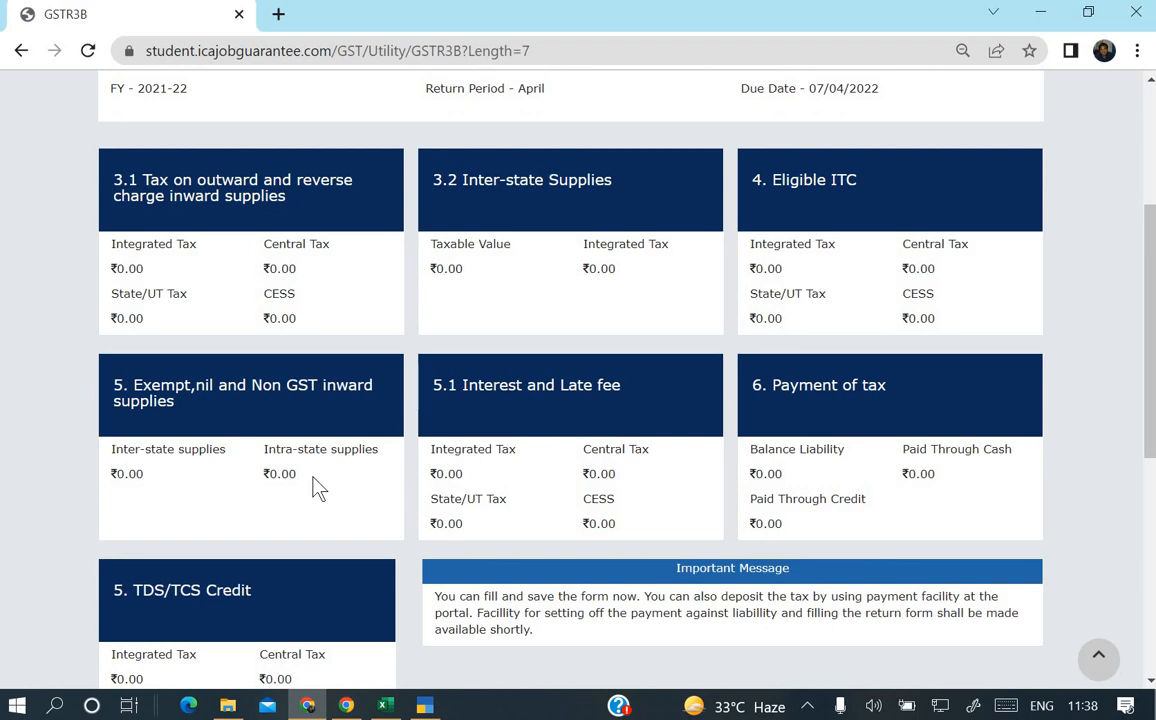
Open the 3.1 table and check row (a) taxable value and IGST, CGST, SGST amounts are 0.00.
{"action": "left_click", "coordinate": [241, 194]}
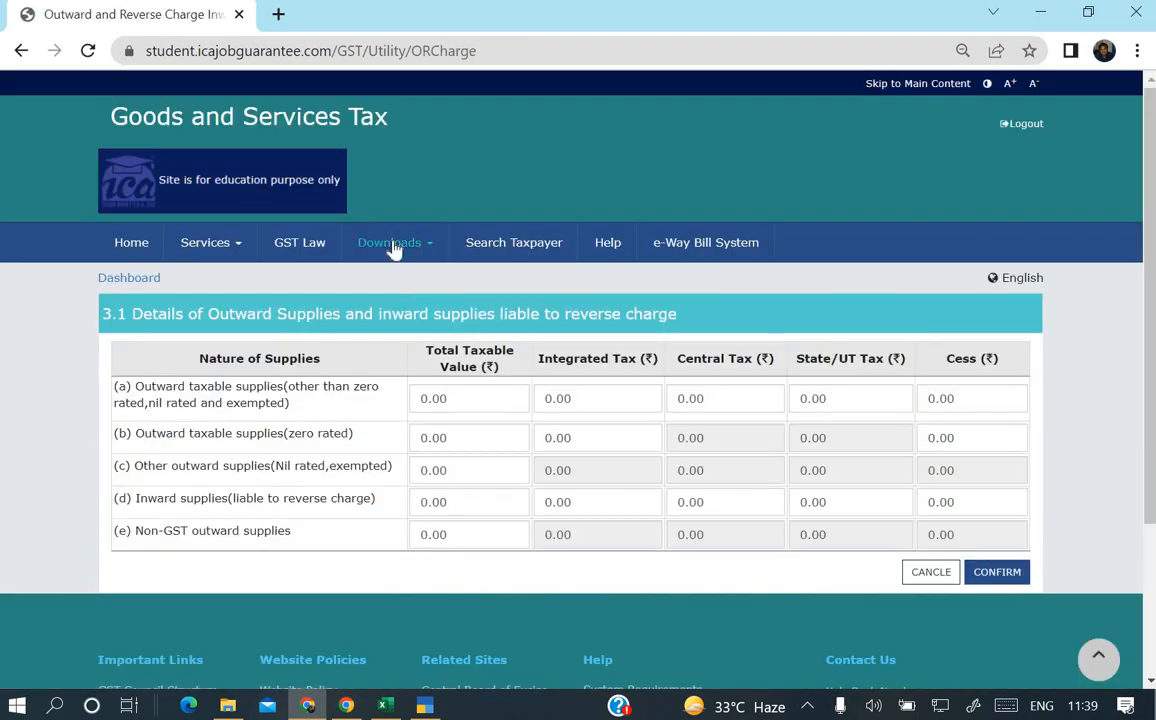
{"action": "scroll", "coordinate": [393, 250], "scroll_direction": "down", "scroll_amount": 2}
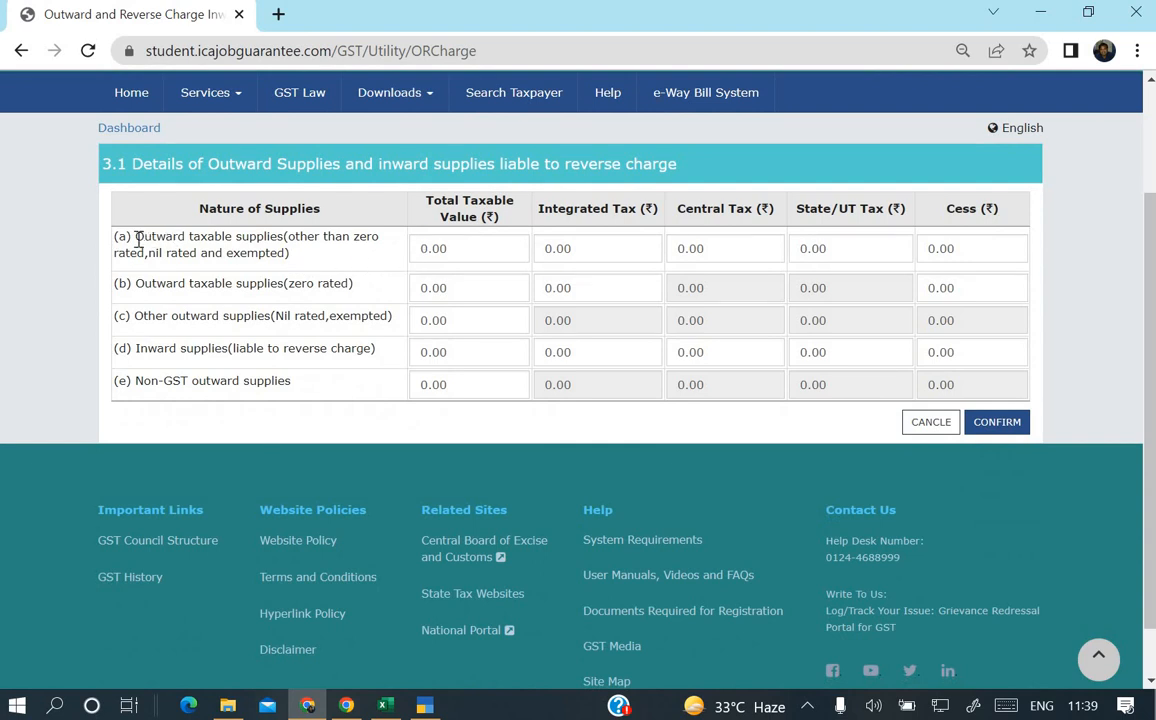
{"action": "left_click_drag", "start_coordinate": [137, 240], "coordinate": [338, 270]}
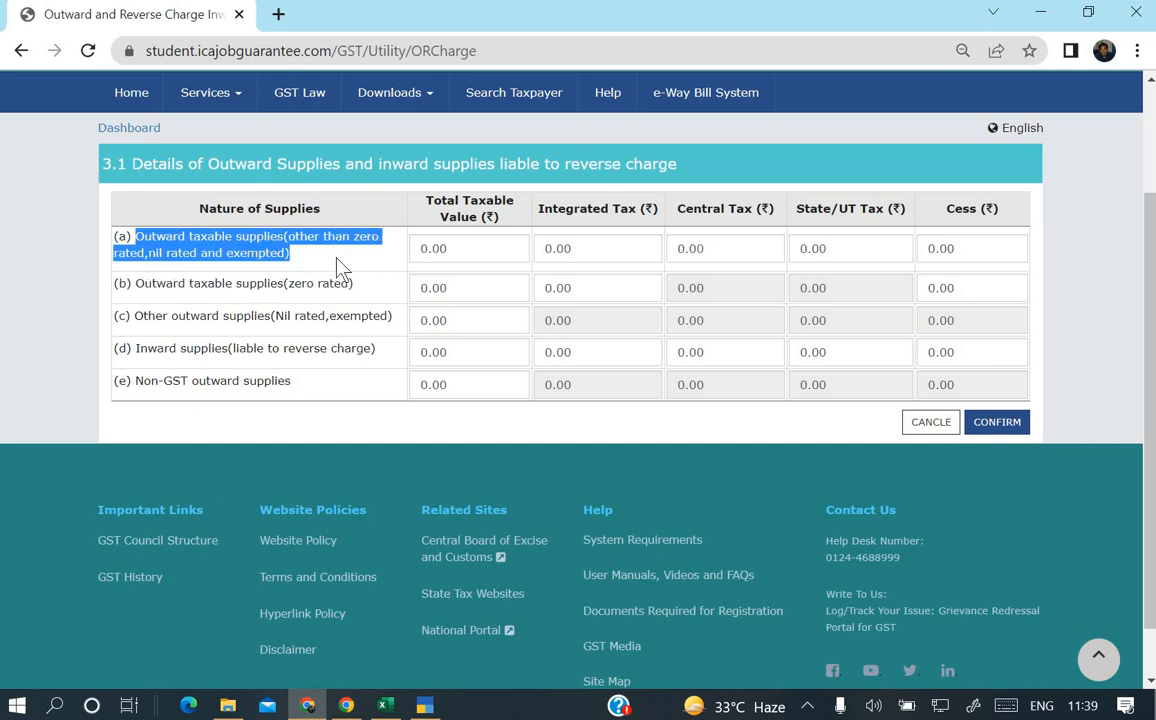
{"action": "left_click", "coordinate": [467, 250]}
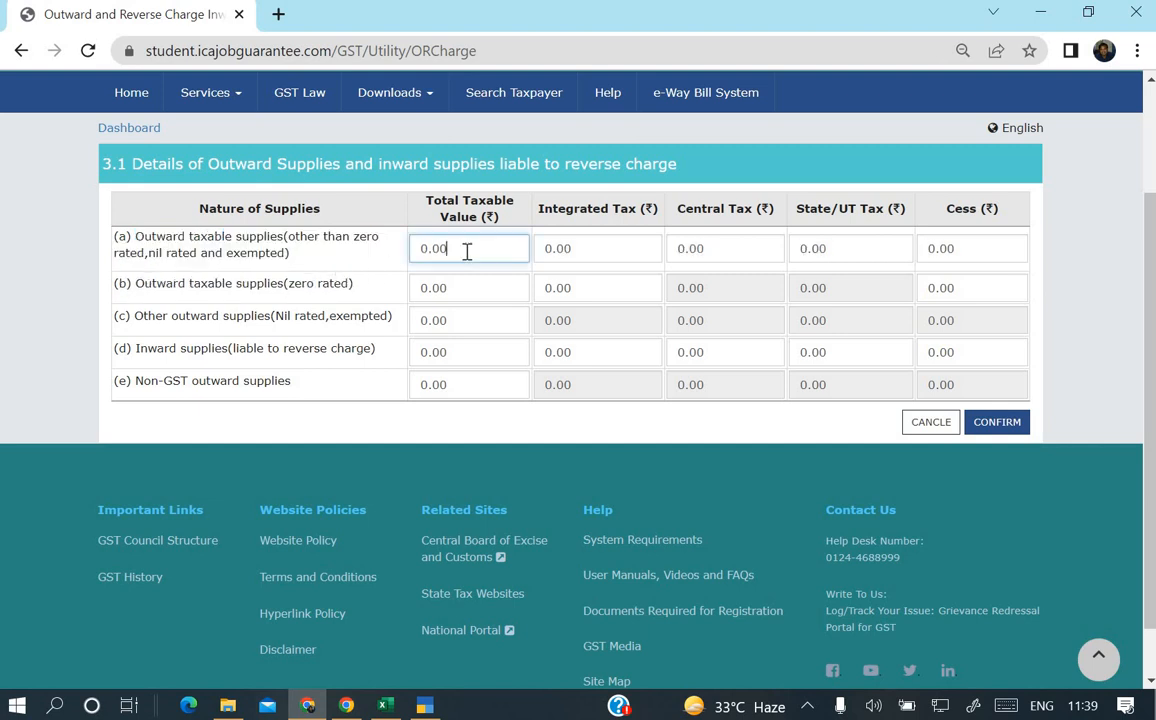
{"action": "left_click", "coordinate": [636, 249]}
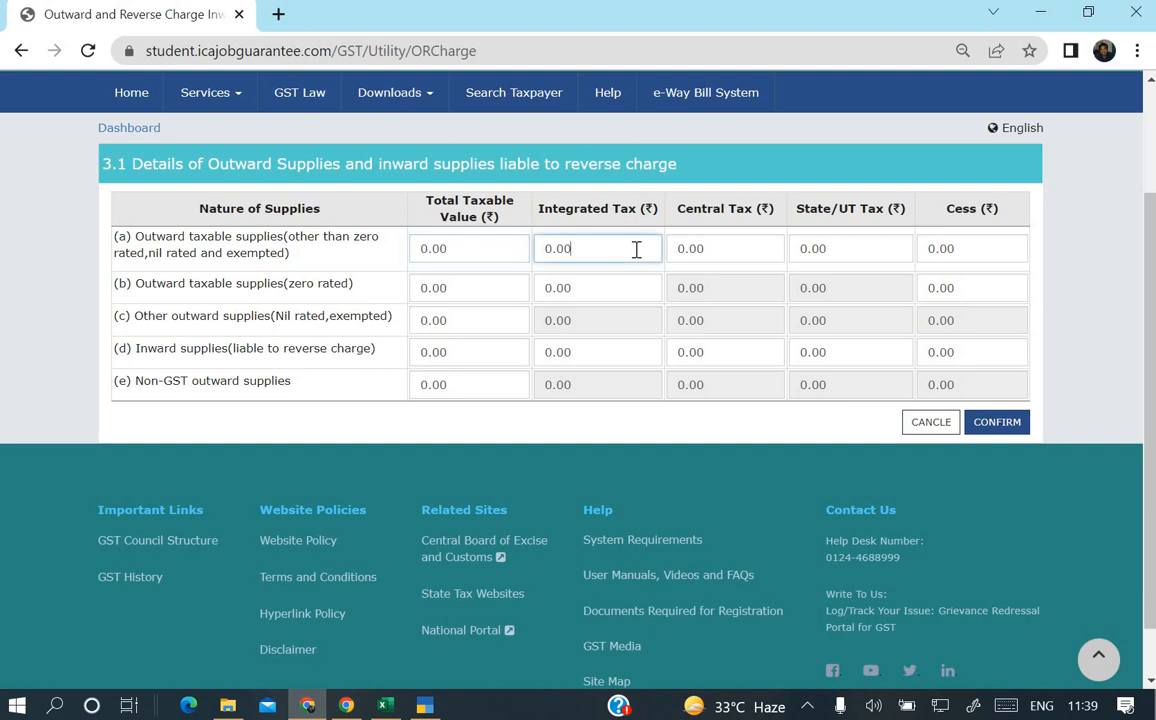
{"action": "left_click", "coordinate": [766, 245]}
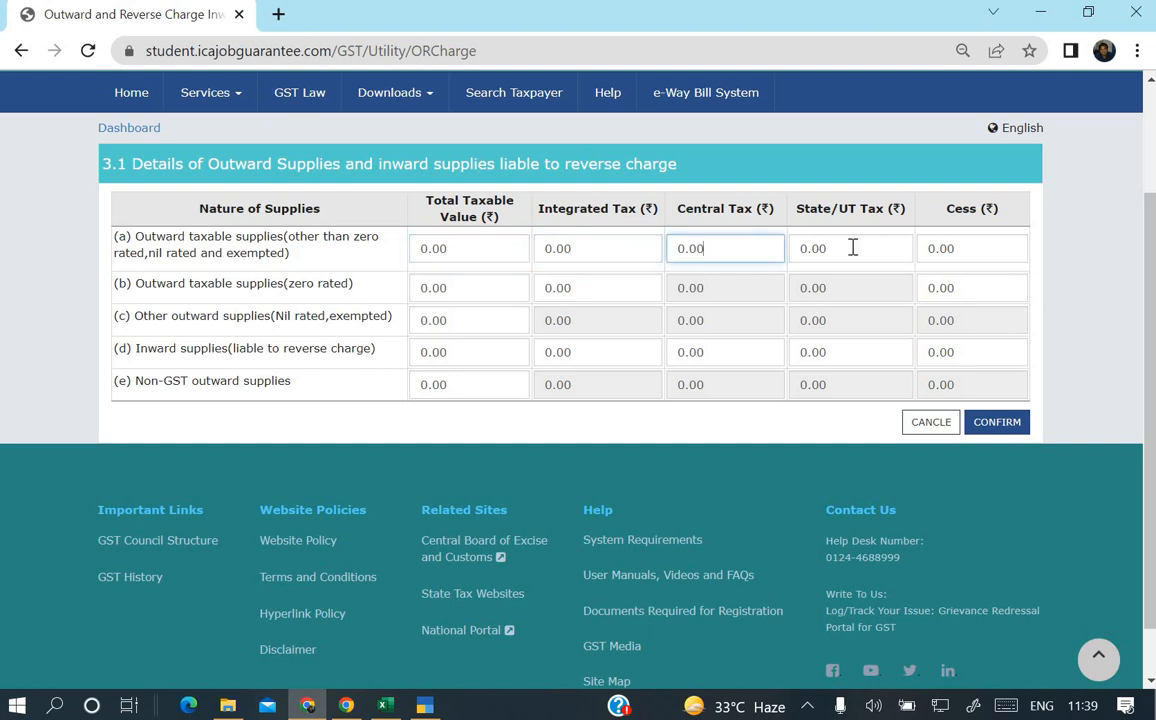
{"action": "left_click", "coordinate": [852, 248]}
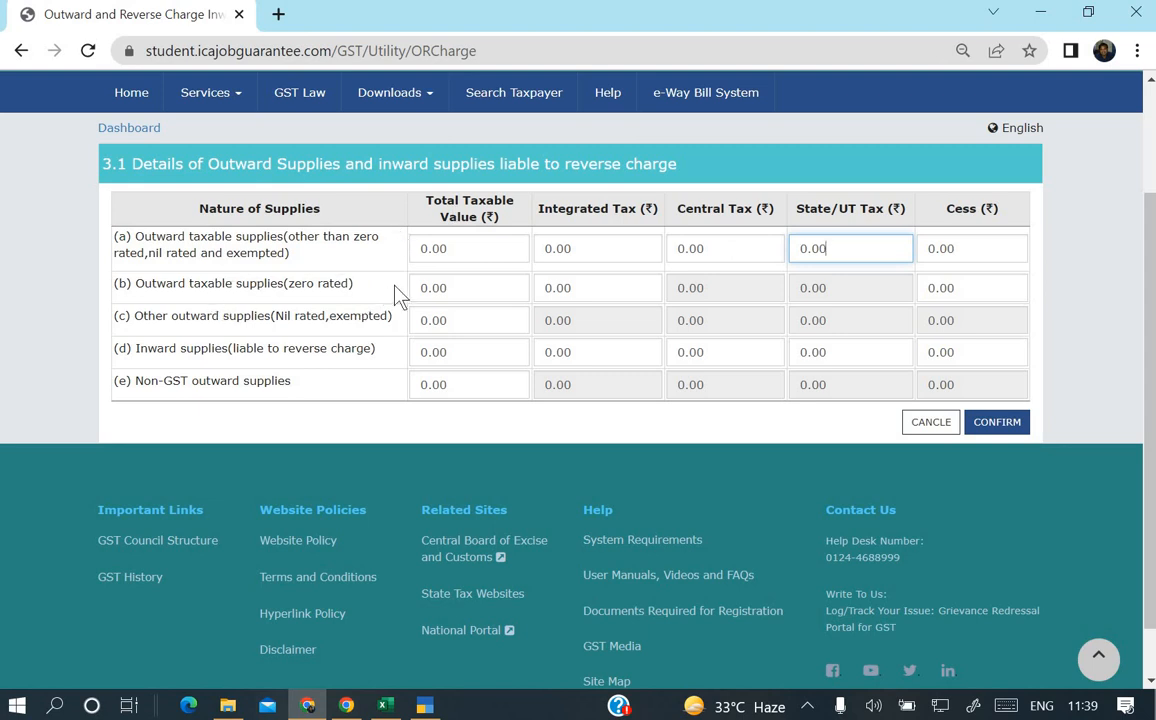
Check the taxable values of rows (b) to (e) all read 0.00.
{"action": "left_click", "coordinate": [470, 287]}
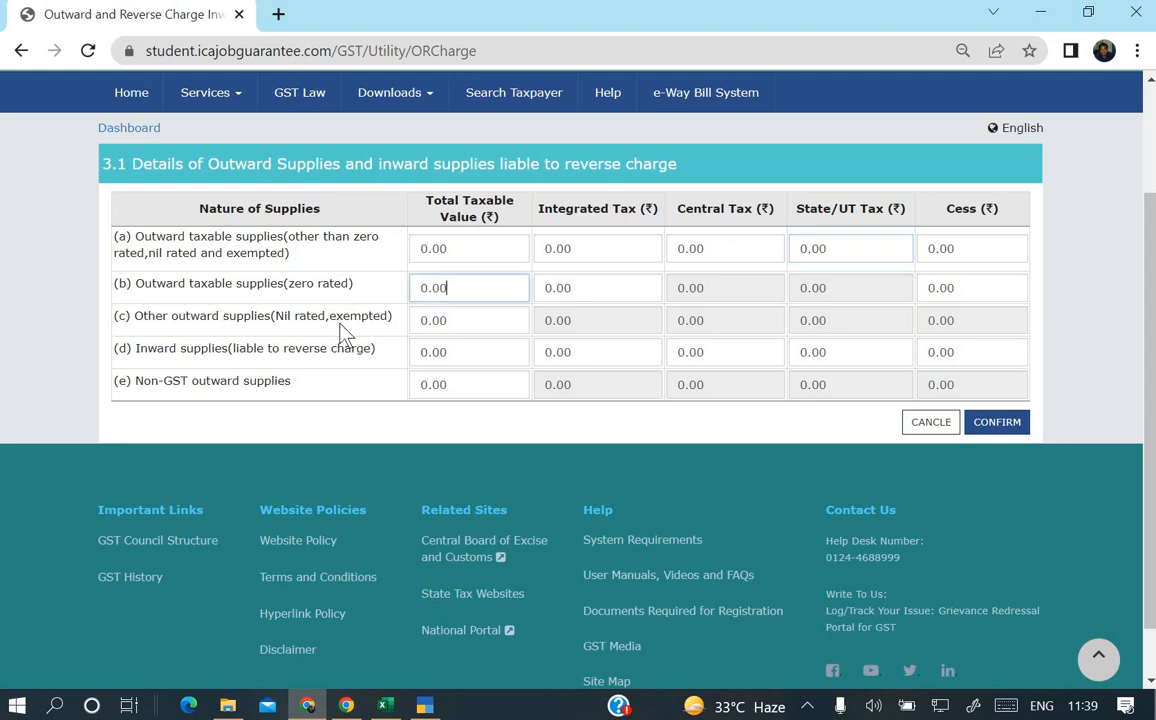
{"action": "left_click", "coordinate": [471, 328]}
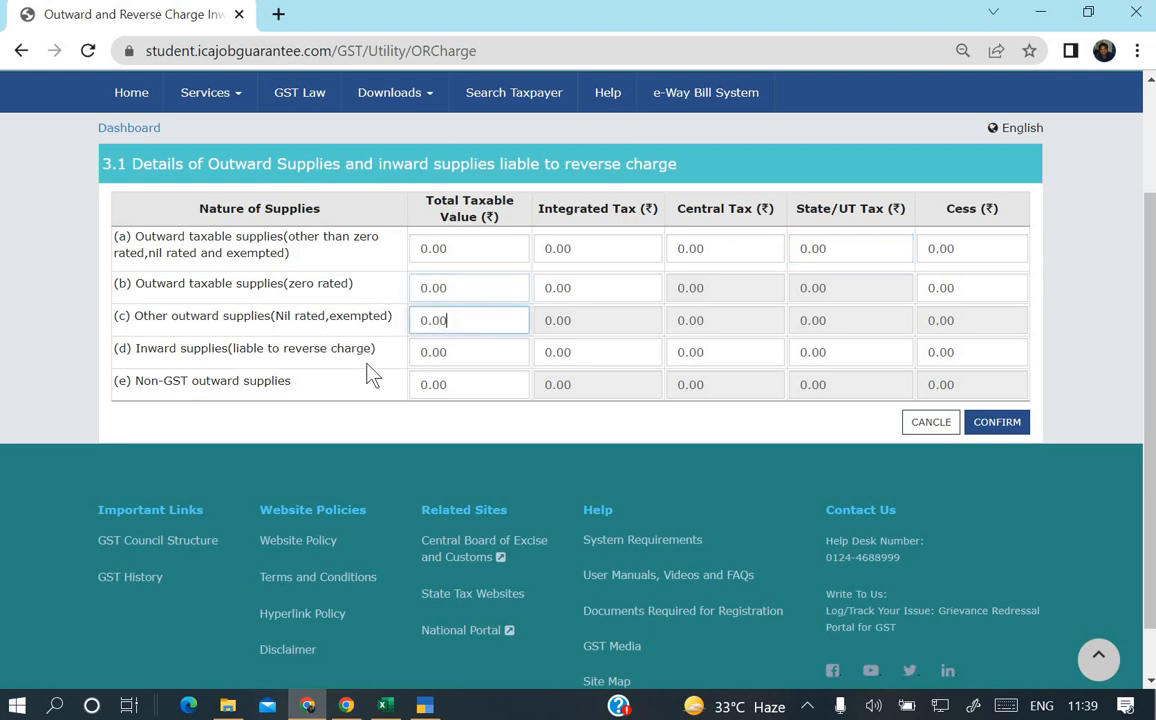
{"action": "left_click", "coordinate": [467, 356]}
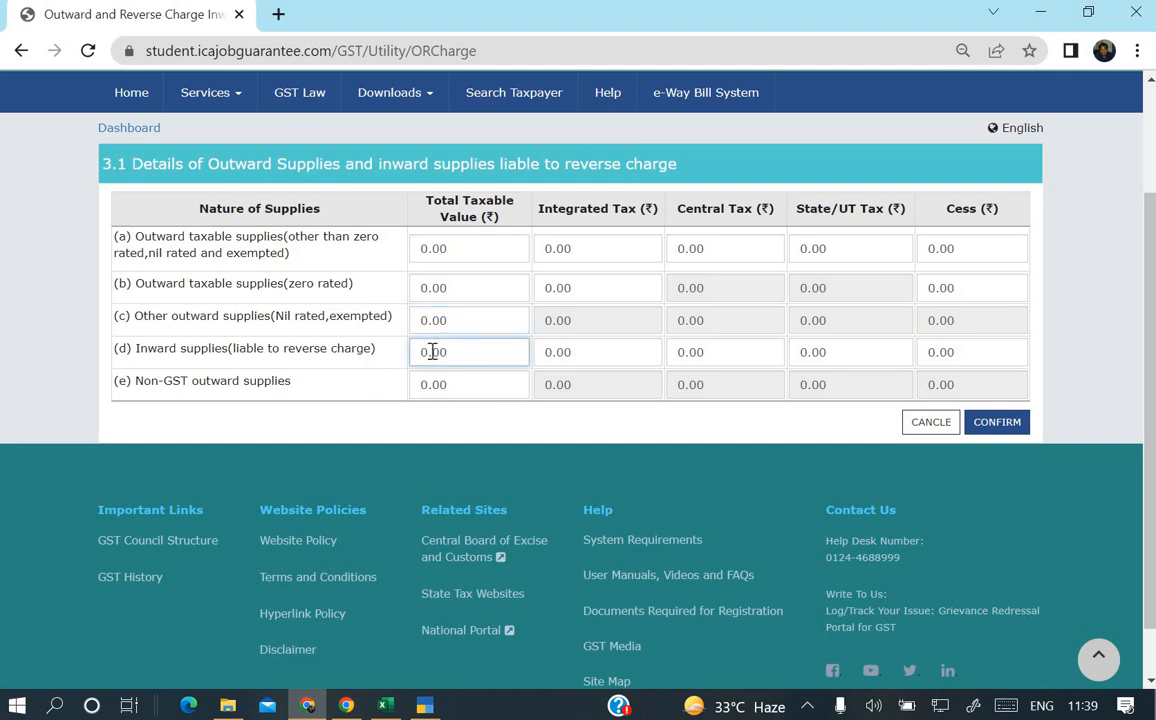
{"action": "left_click", "coordinate": [488, 386]}
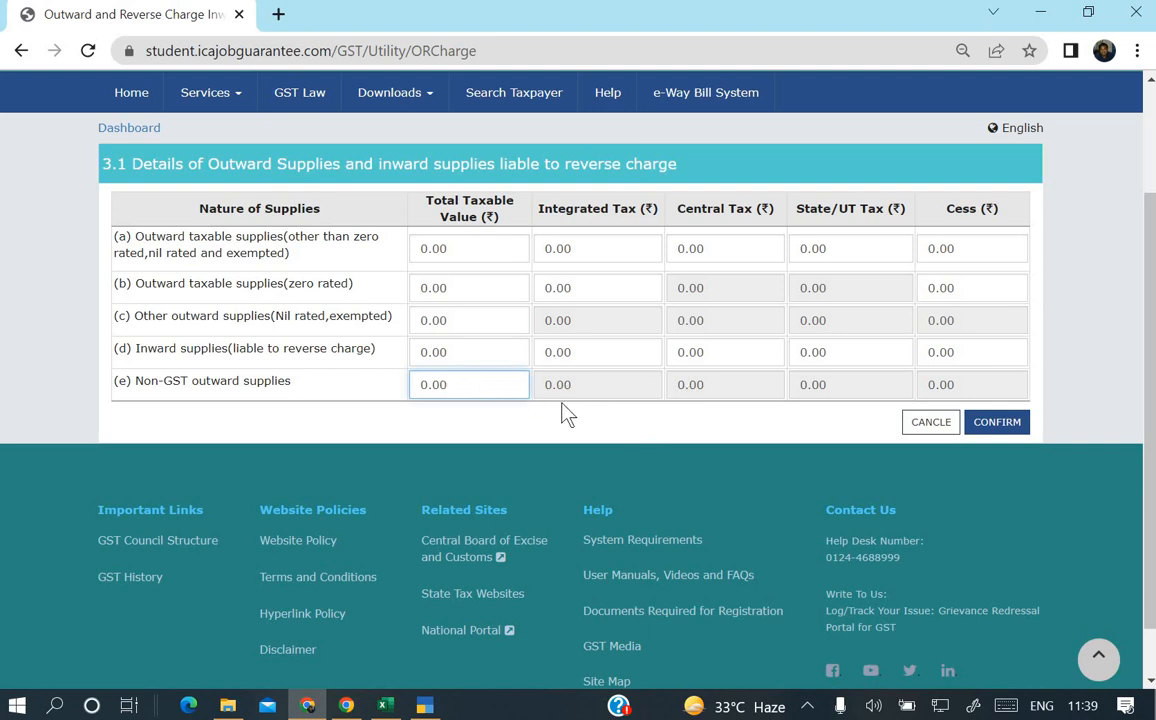
Cancel out of the 3.1 form without saving.
{"action": "left_click", "coordinate": [930, 422]}
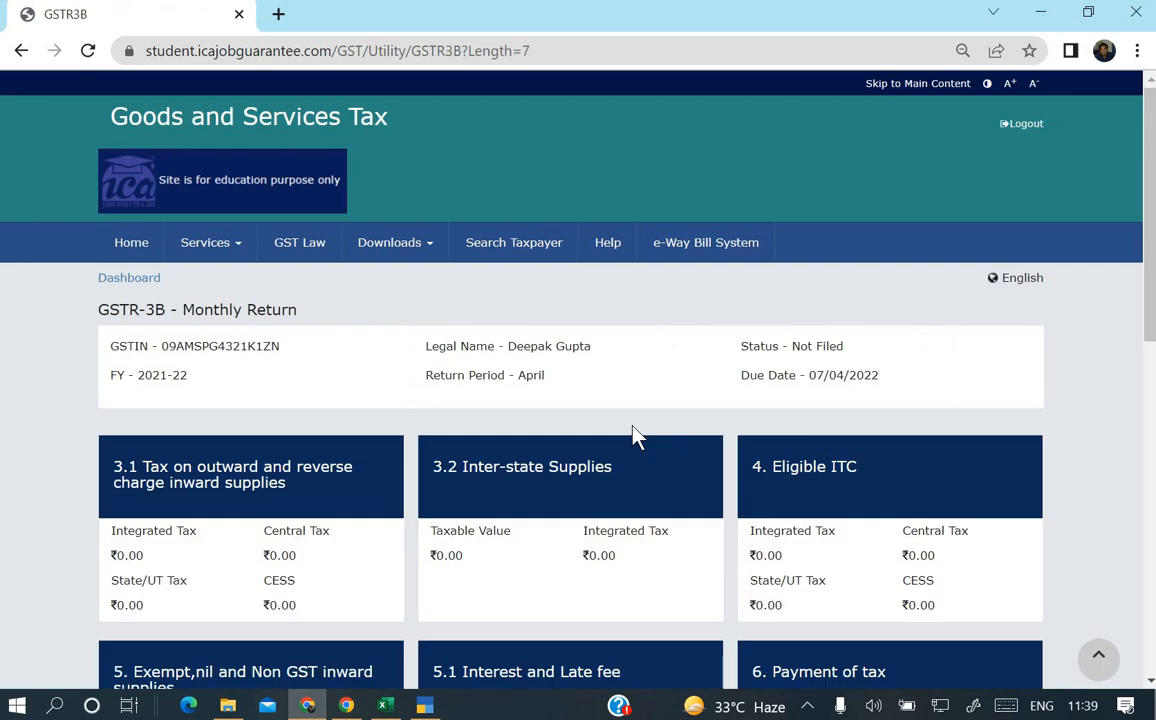
{"action": "scroll", "coordinate": [634, 436], "scroll_direction": "down", "scroll_amount": 1}
{"action": "scroll", "coordinate": [637, 437], "scroll_direction": "down", "scroll_amount": 1}
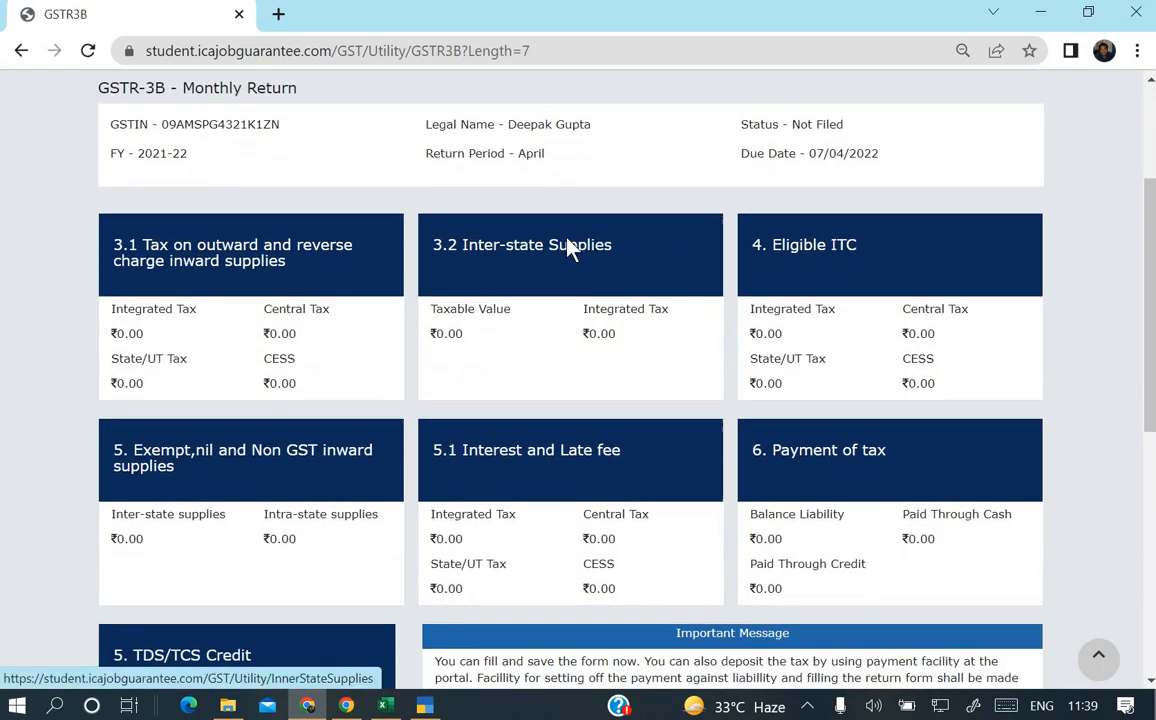
Review 3.2 Inter-state Supplies, including Composition Taxable Persons, then cancel back to the summary.
{"action": "left_click", "coordinate": [565, 245]}
{"action": "scroll", "coordinate": [330, 300], "scroll_direction": "down", "scroll_amount": 2}
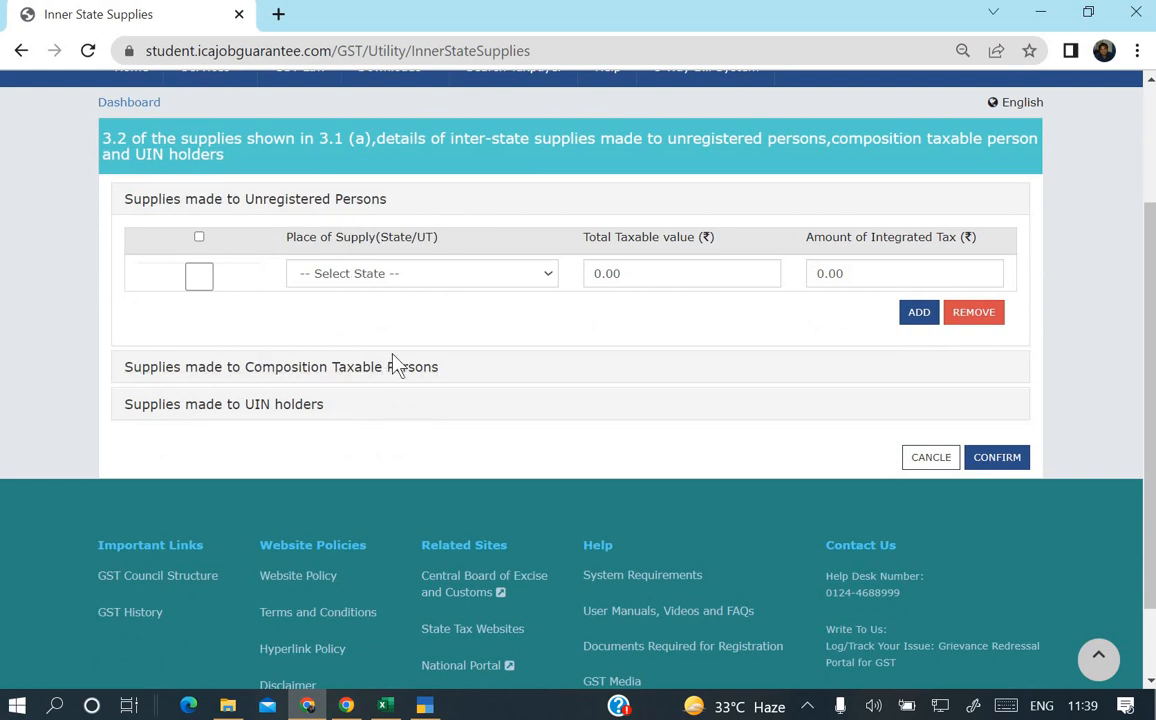
{"action": "left_click", "coordinate": [345, 372]}
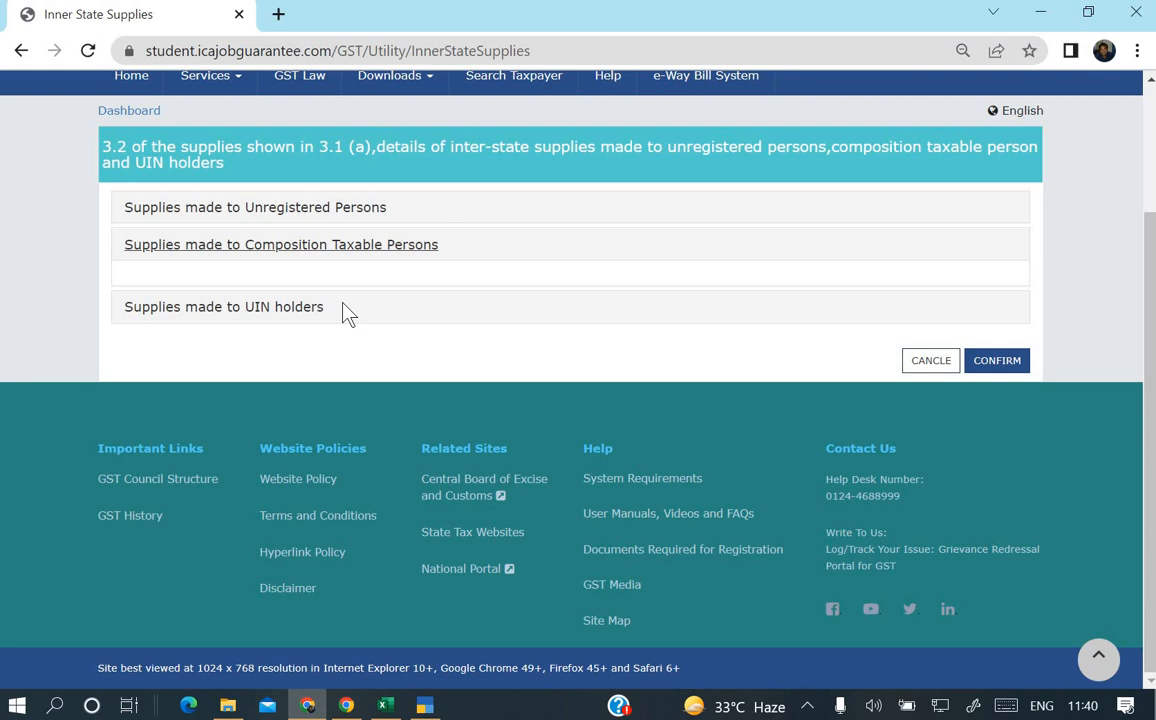
{"action": "scroll", "coordinate": [345, 313], "scroll_direction": "up", "scroll_amount": 3}
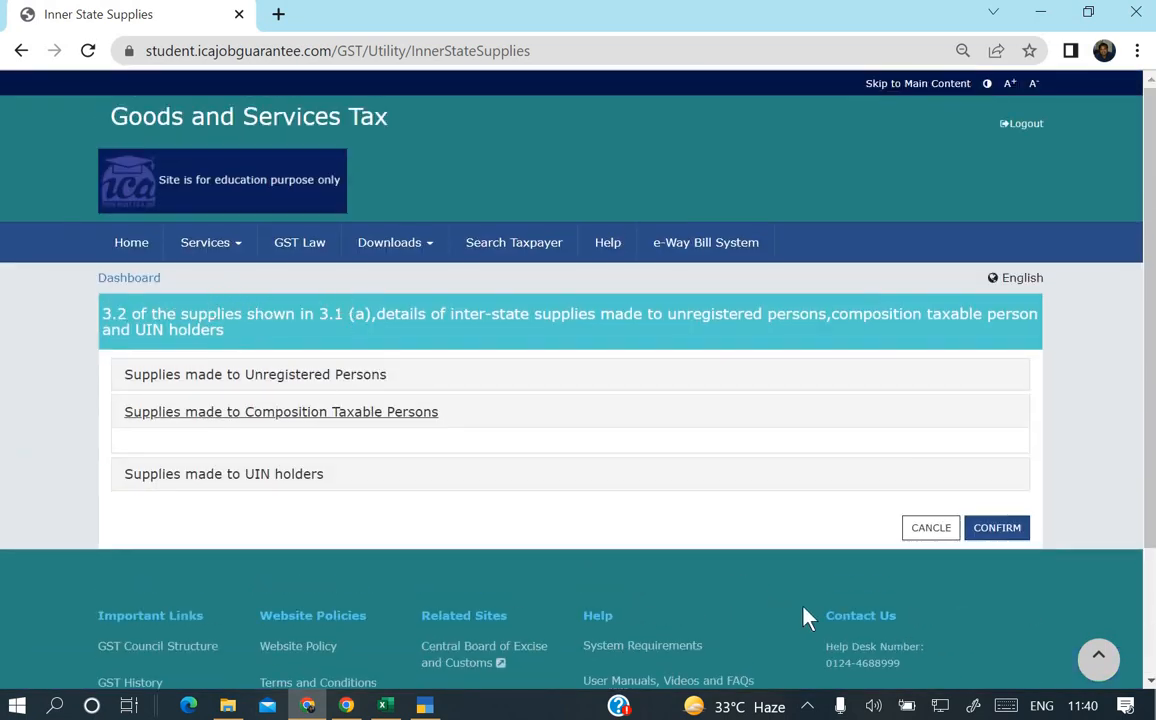
{"action": "left_click", "coordinate": [930, 528]}
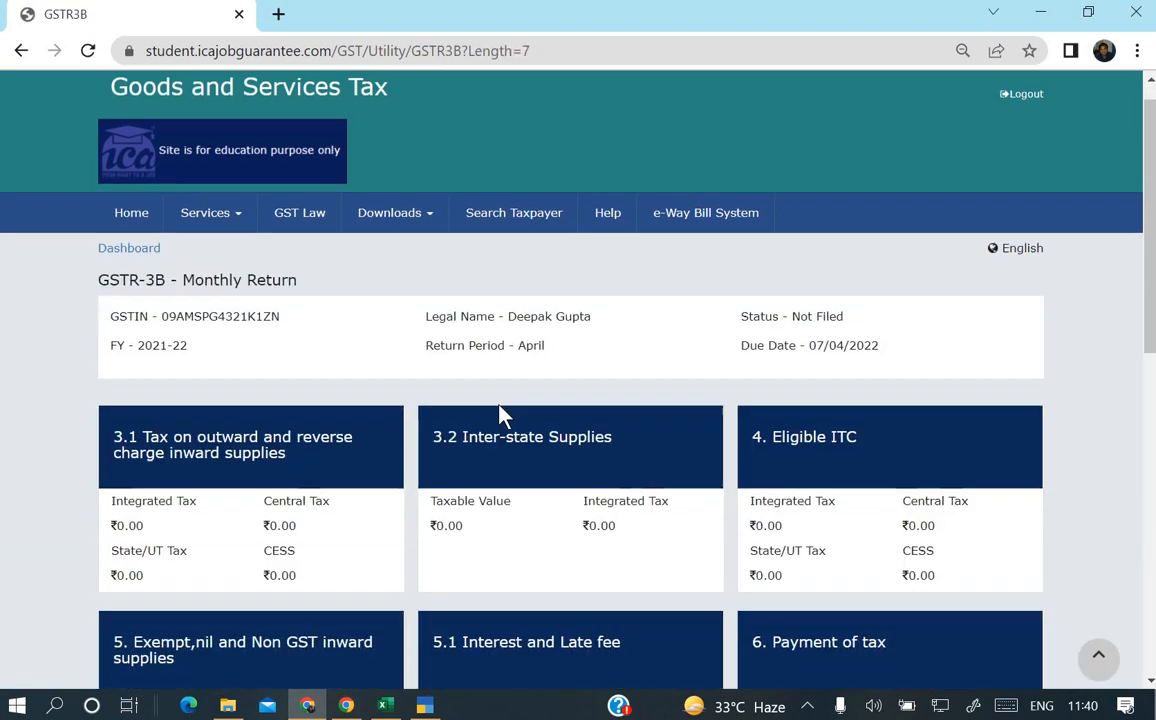
{"action": "scroll", "coordinate": [500, 415], "scroll_direction": "down", "scroll_amount": 4}
Check Integrated Tax for imports of goods and services, reverse charge and ISD rows is 0.00.
{"action": "left_click", "coordinate": [808, 210]}
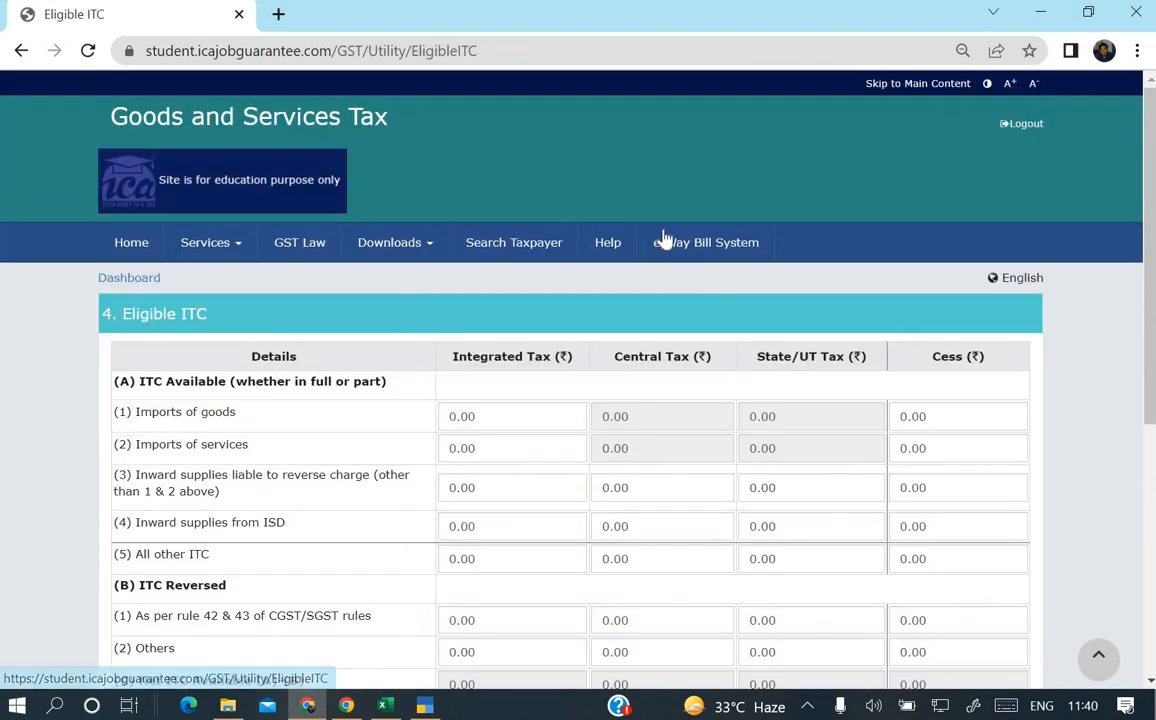
{"action": "scroll", "coordinate": [665, 238], "scroll_direction": "down", "scroll_amount": 3}
{"action": "scroll", "coordinate": [665, 238], "scroll_direction": "down", "scroll_amount": 1}
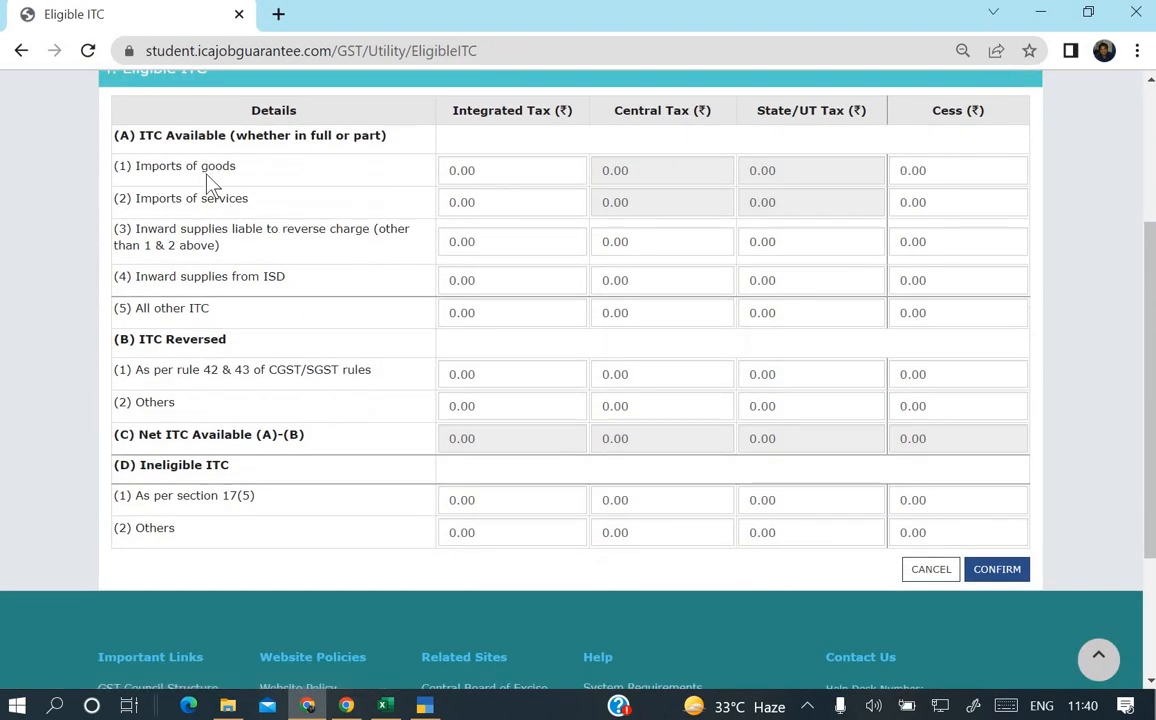
{"action": "left_click", "coordinate": [494, 174]}
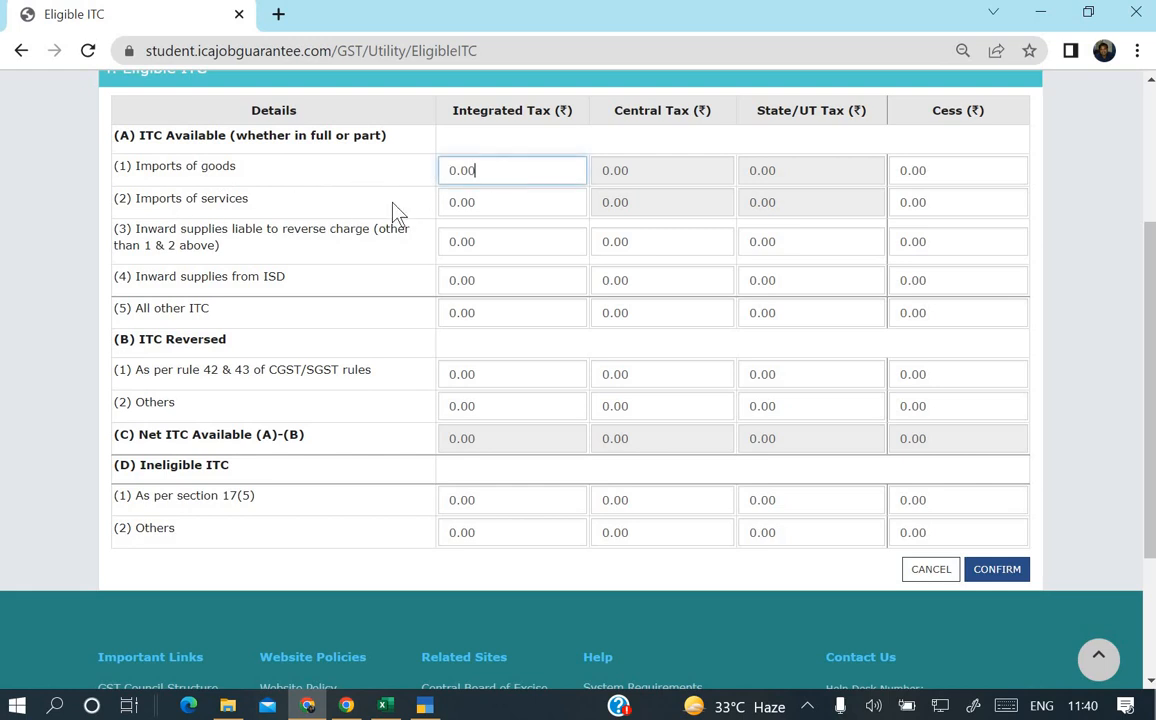
{"action": "left_click", "coordinate": [478, 197]}
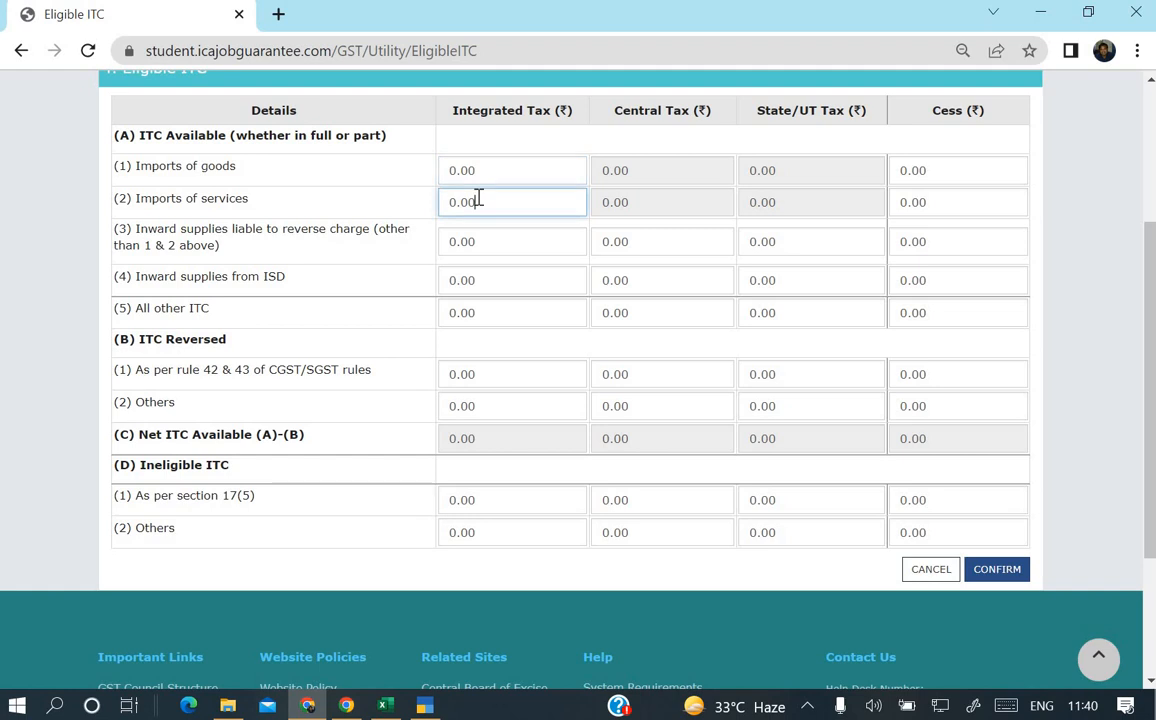
{"action": "left_click", "coordinate": [538, 244]}
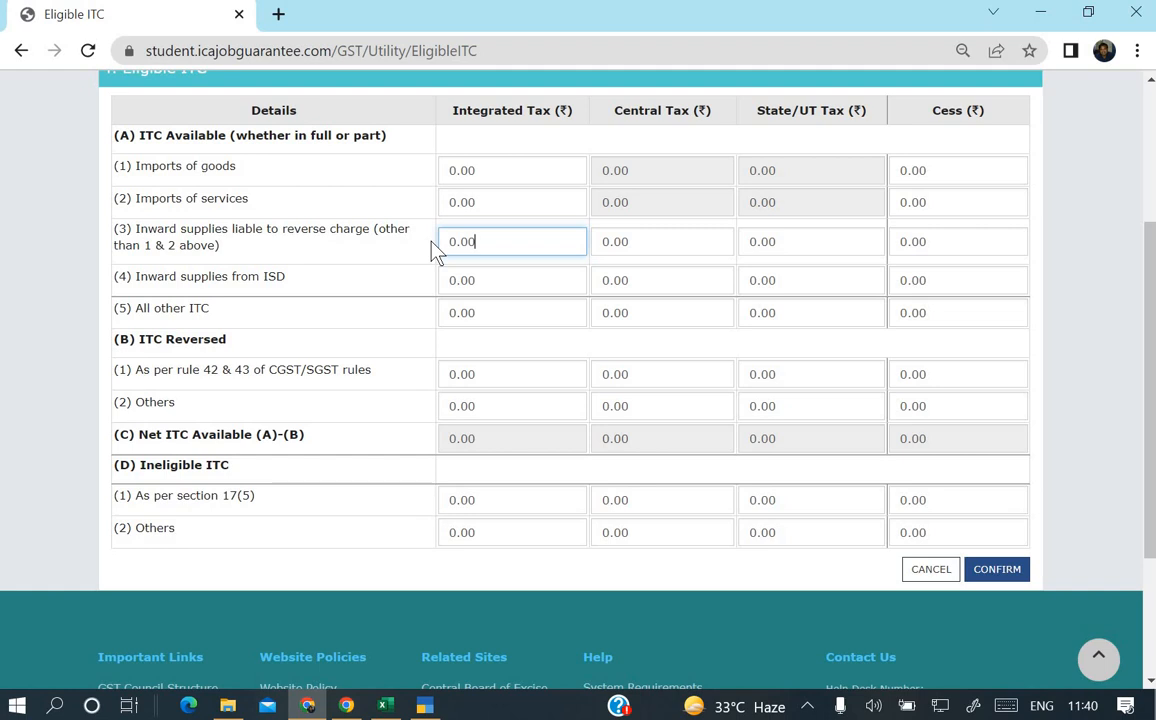
{"action": "left_click", "coordinate": [498, 280]}
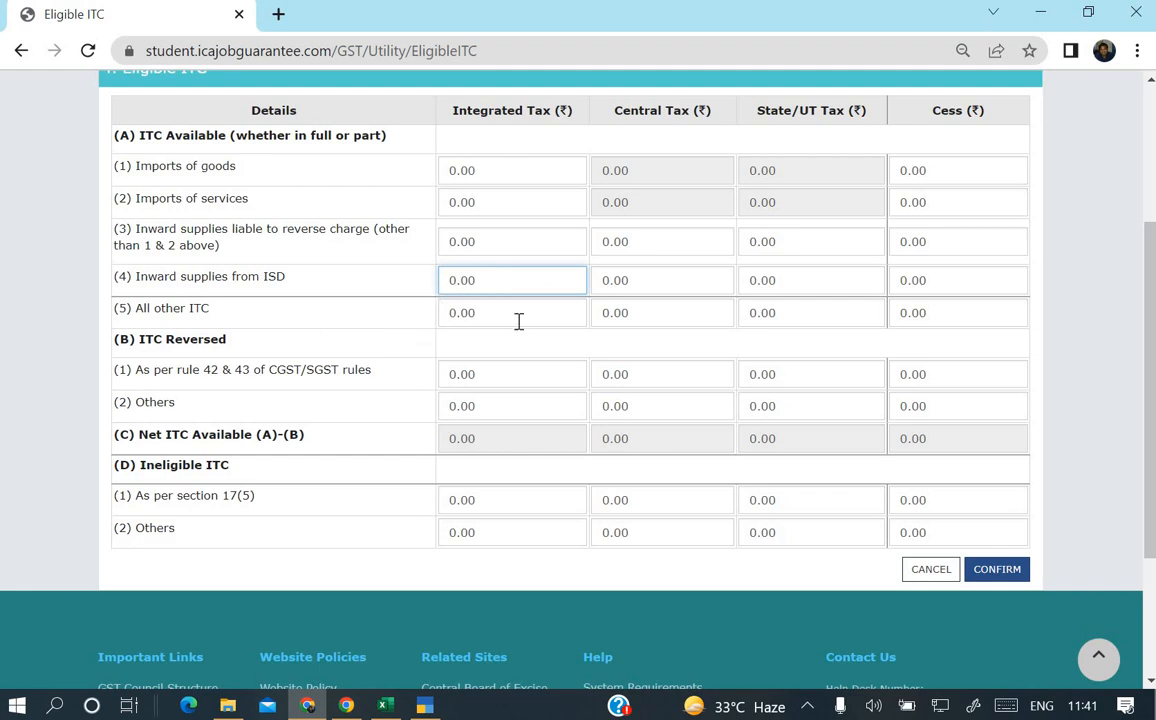
Check All other ITC and ineligible ITC Others amounts are 0.00, then cancel the form.
{"action": "left_click", "coordinate": [519, 318]}
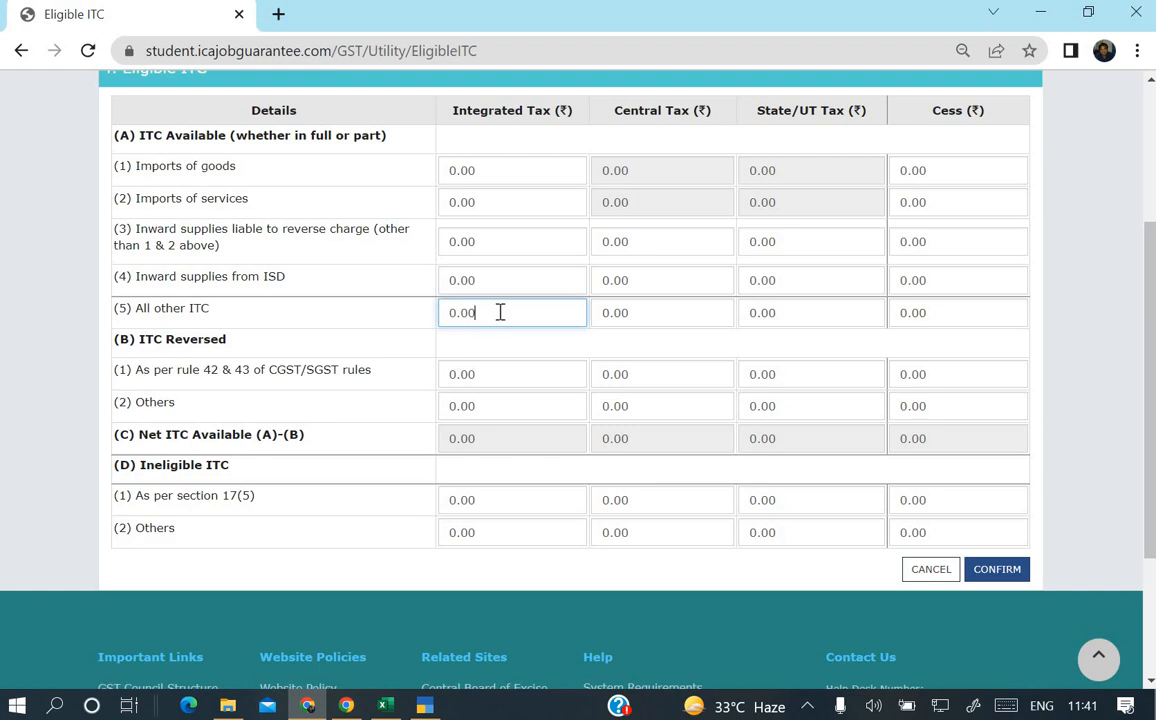
{"action": "left_click", "coordinate": [717, 312]}
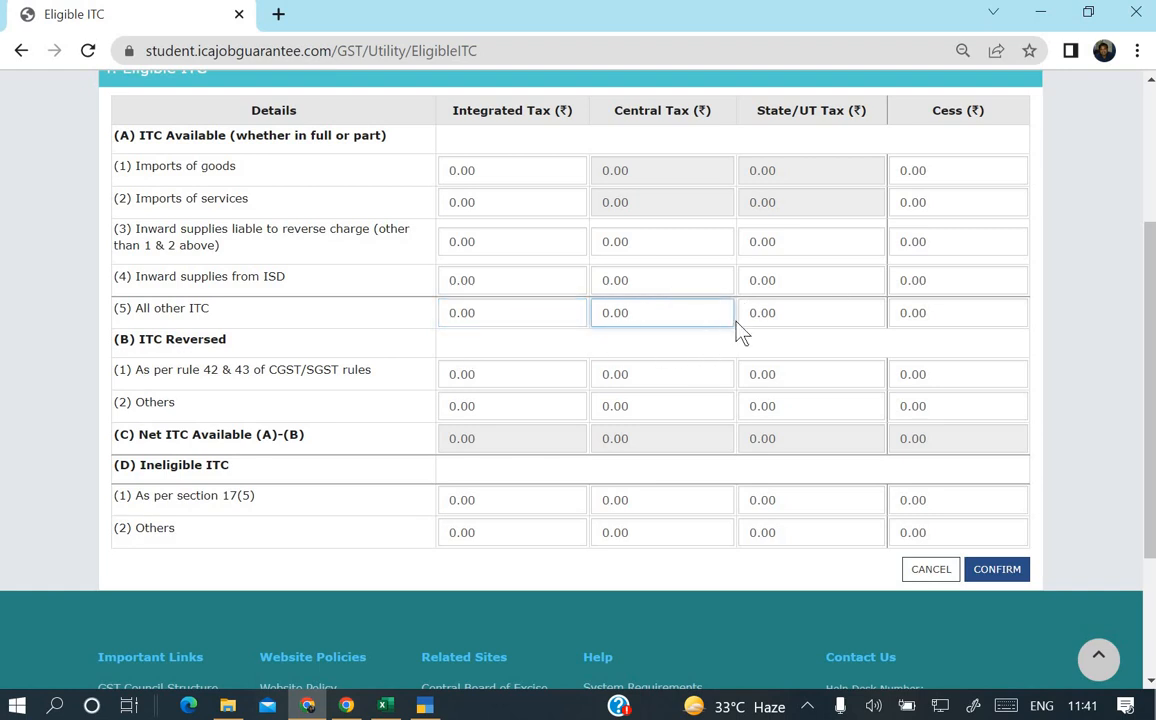
{"action": "scroll", "coordinate": [740, 330], "scroll_direction": "down", "scroll_amount": 2}
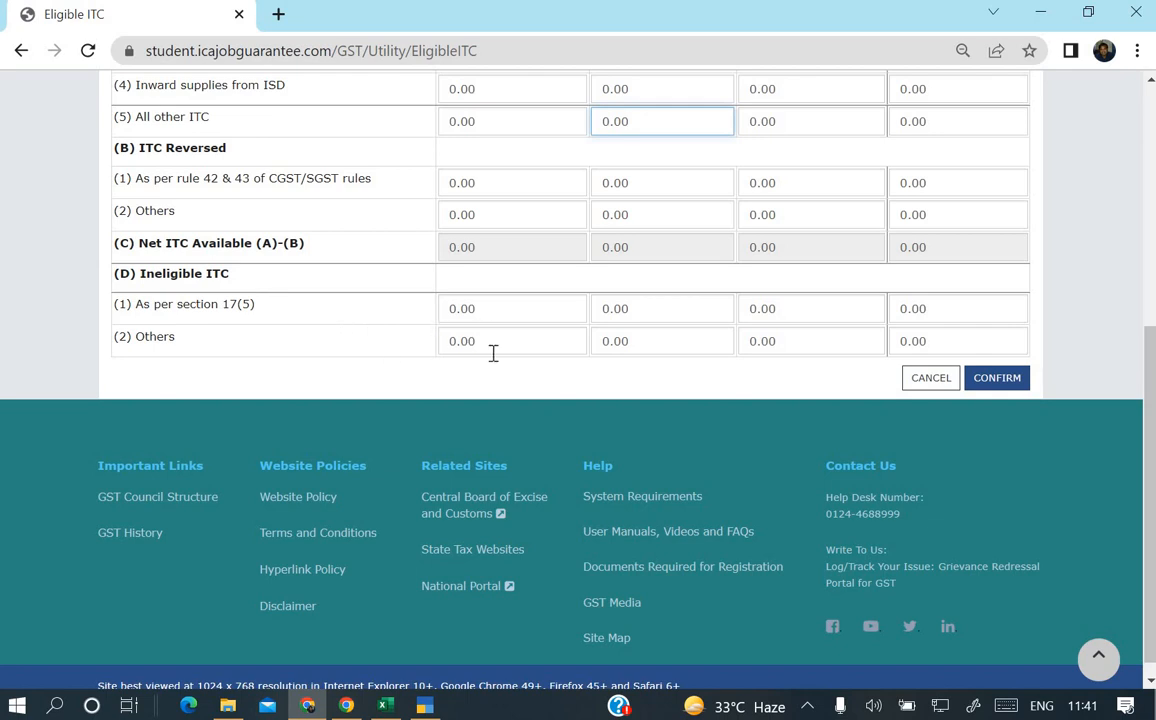
{"action": "left_click", "coordinate": [525, 341]}
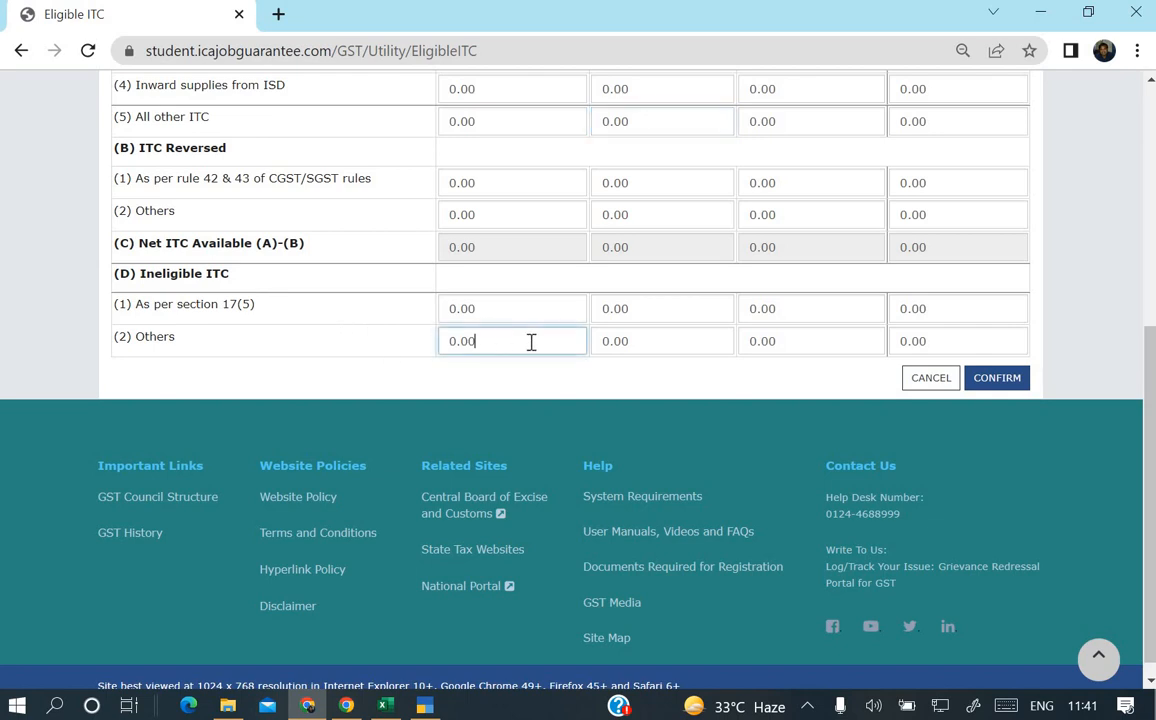
{"action": "left_click", "coordinate": [941, 384]}
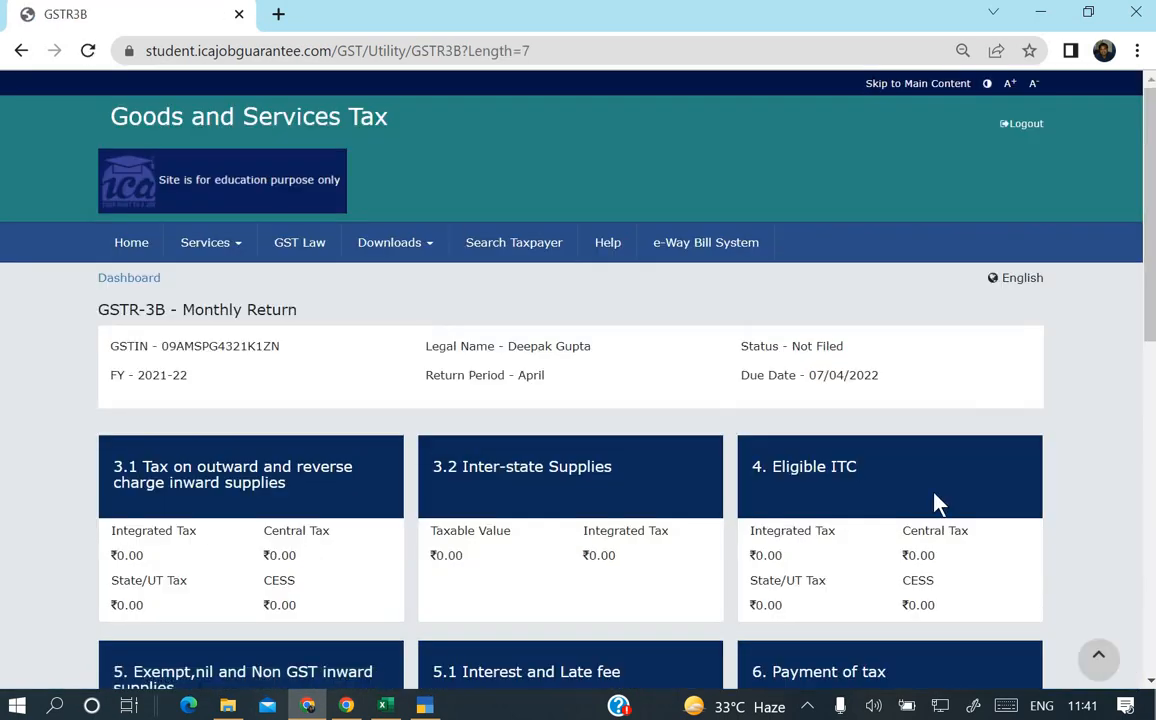
{"action": "scroll", "coordinate": [938, 503], "scroll_direction": "down", "scroll_amount": 2}
{"action": "scroll", "coordinate": [743, 392], "scroll_direction": "down", "scroll_amount": 1}
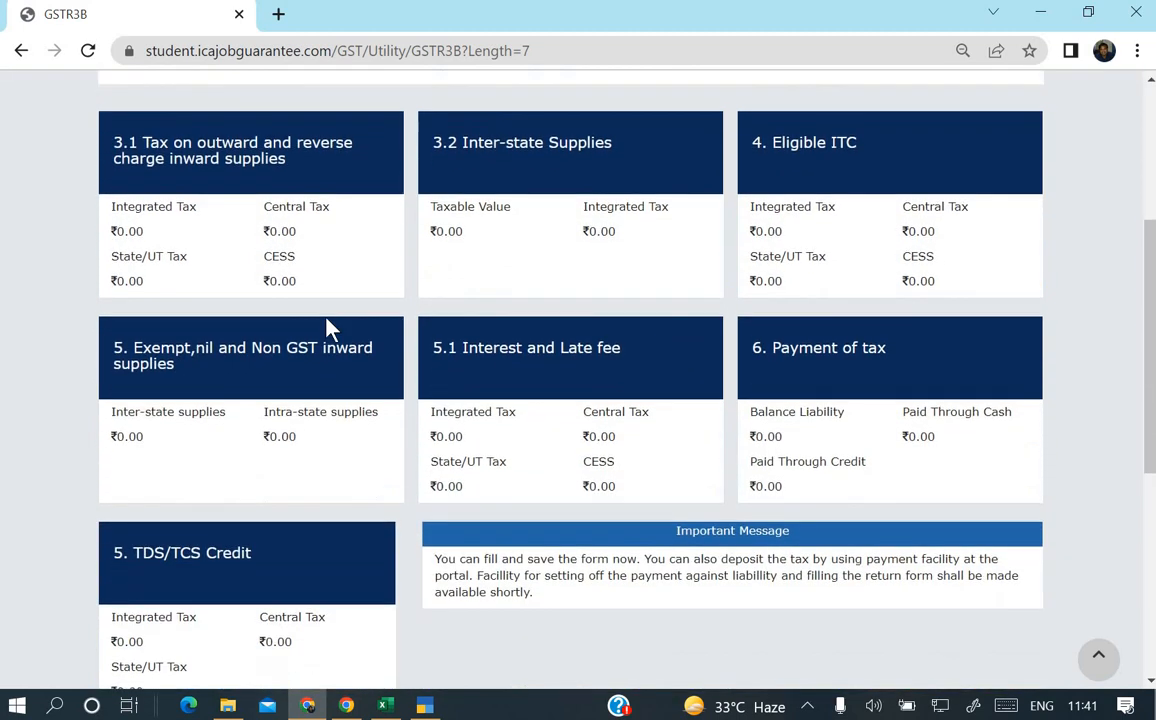
{"action": "left_click", "coordinate": [311, 366]}
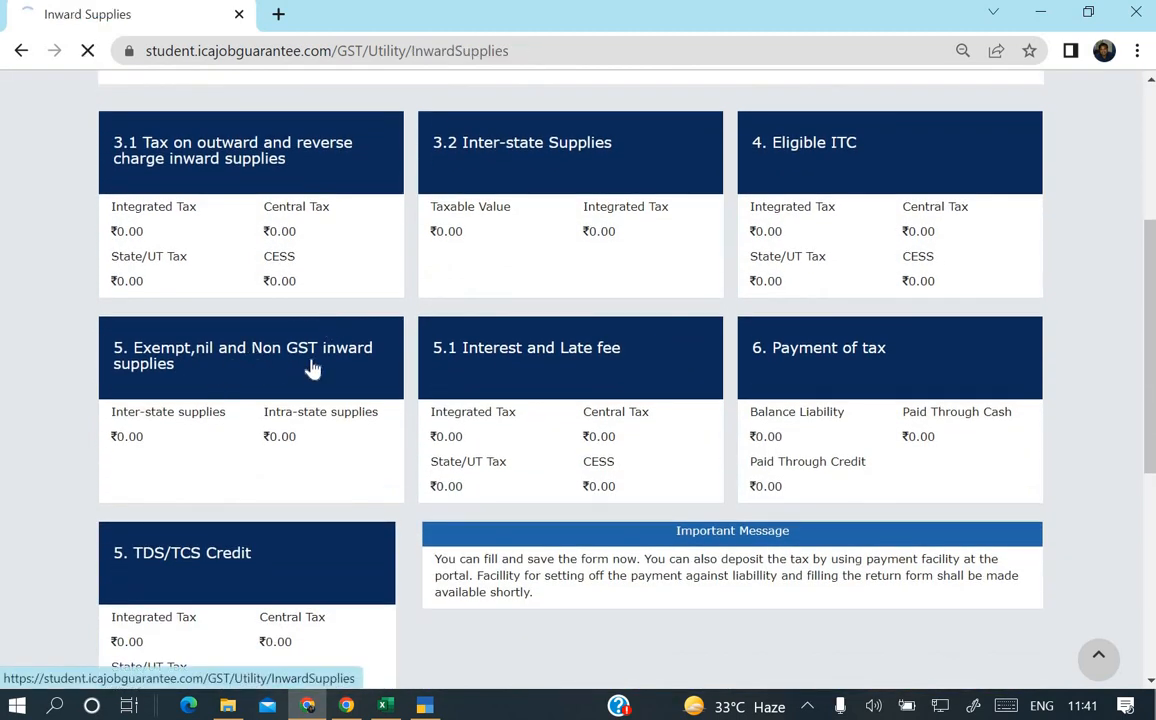
{"action": "scroll", "coordinate": [270, 355], "scroll_direction": "down", "scroll_amount": 1}
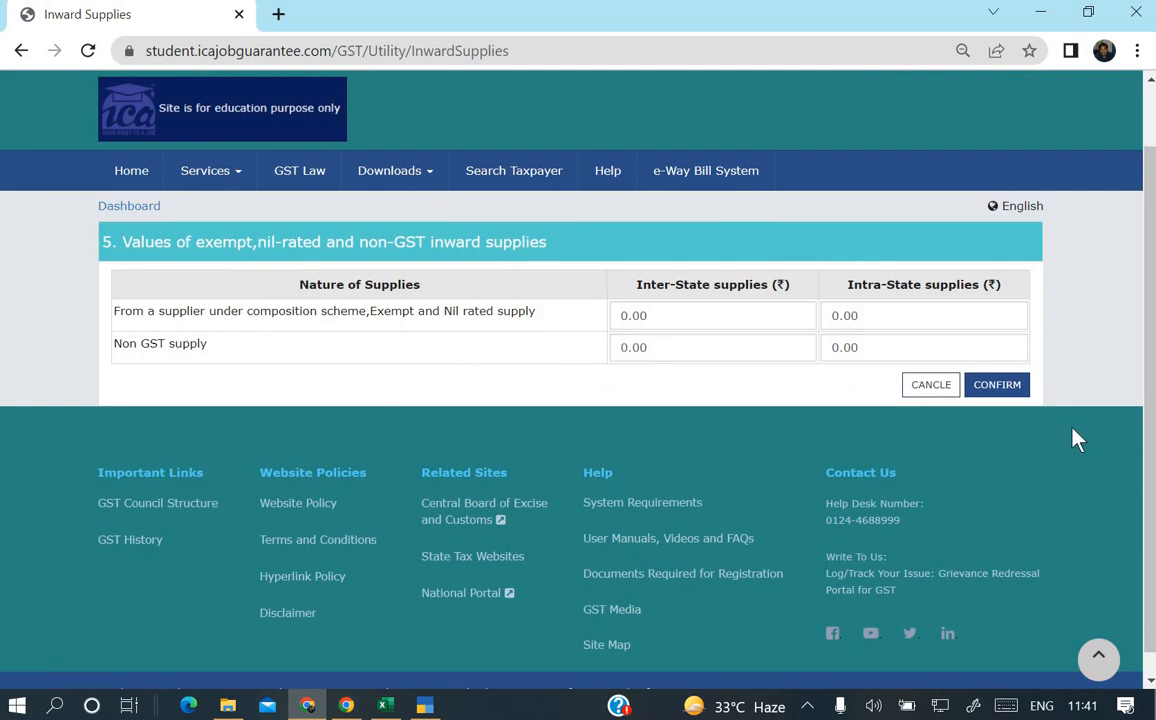
{"action": "left_click", "coordinate": [938, 387]}
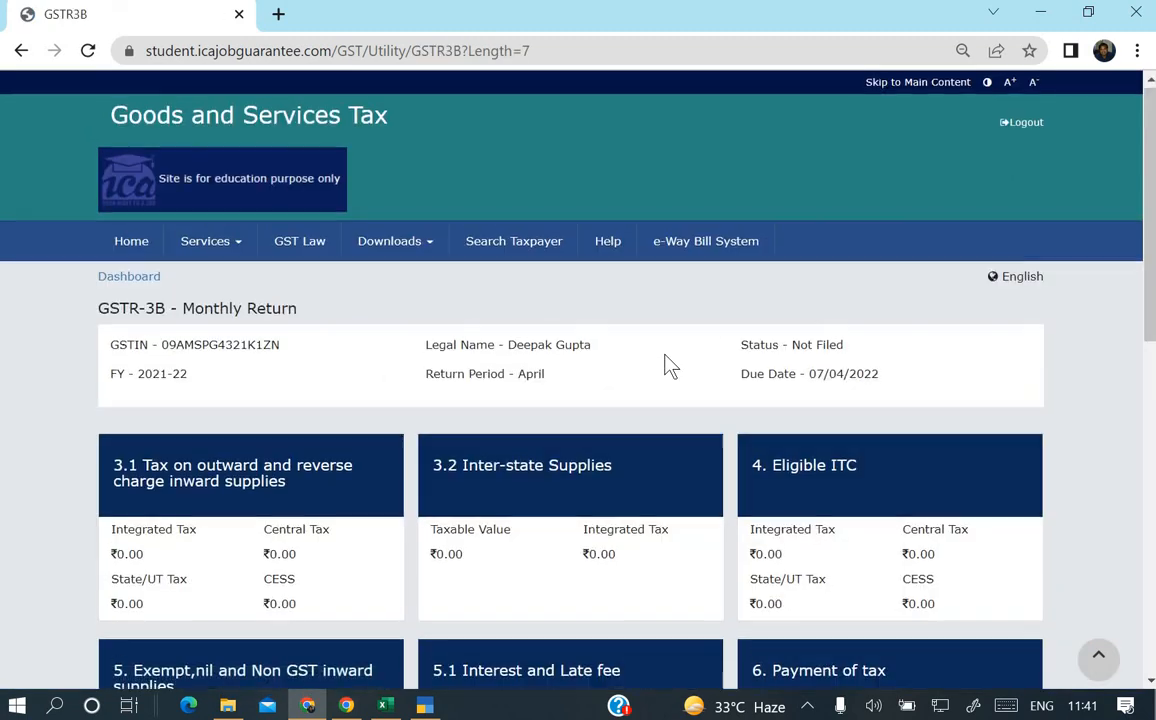
{"action": "scroll", "coordinate": [670, 366], "scroll_direction": "down", "scroll_amount": 3}
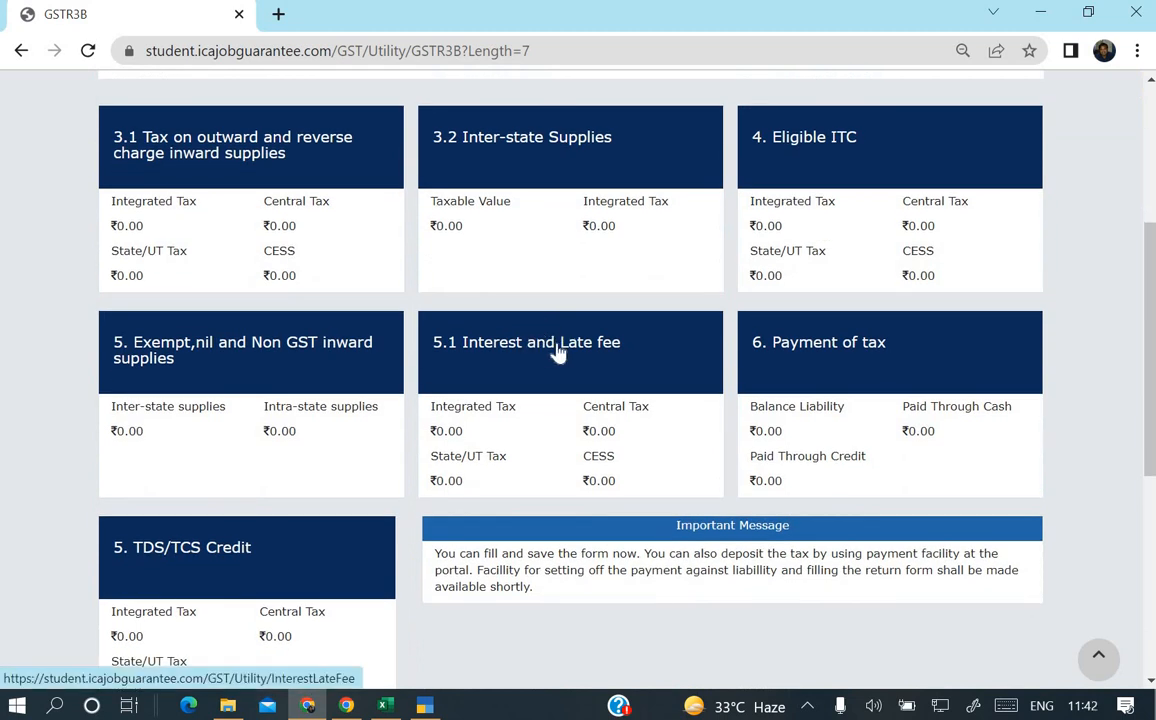
{"action": "left_click", "coordinate": [558, 352]}
{"action": "scroll", "coordinate": [273, 296], "scroll_direction": "down", "scroll_amount": 1}
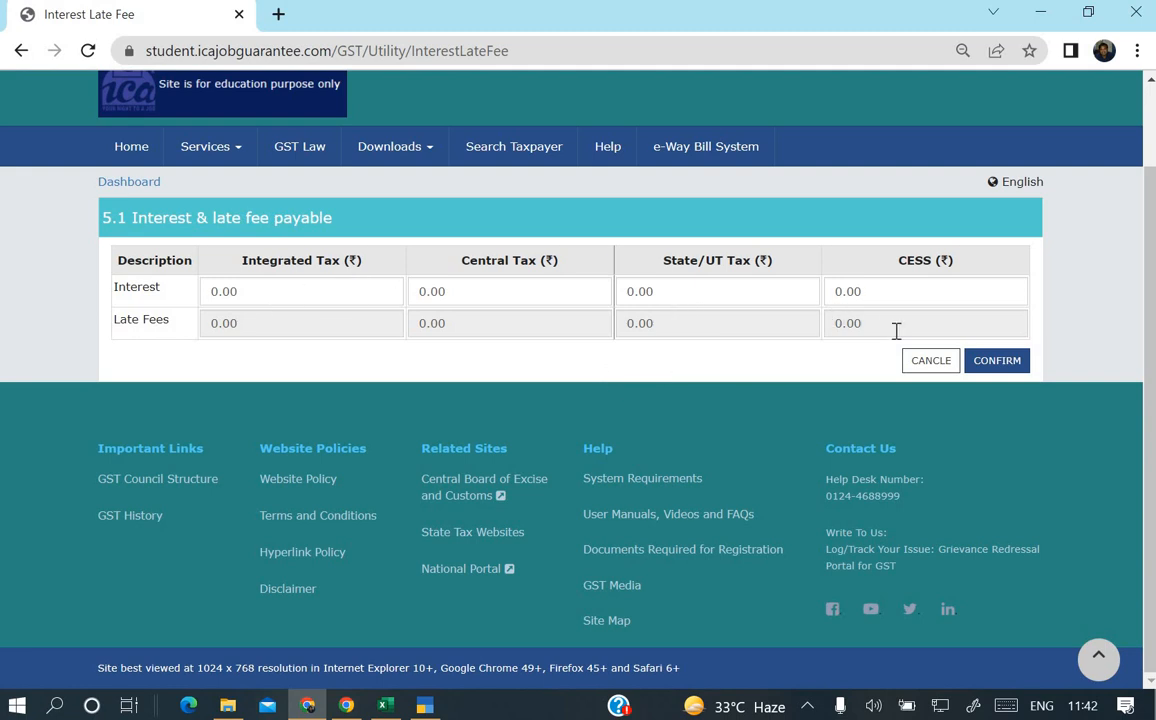
{"action": "left_click", "coordinate": [934, 365]}
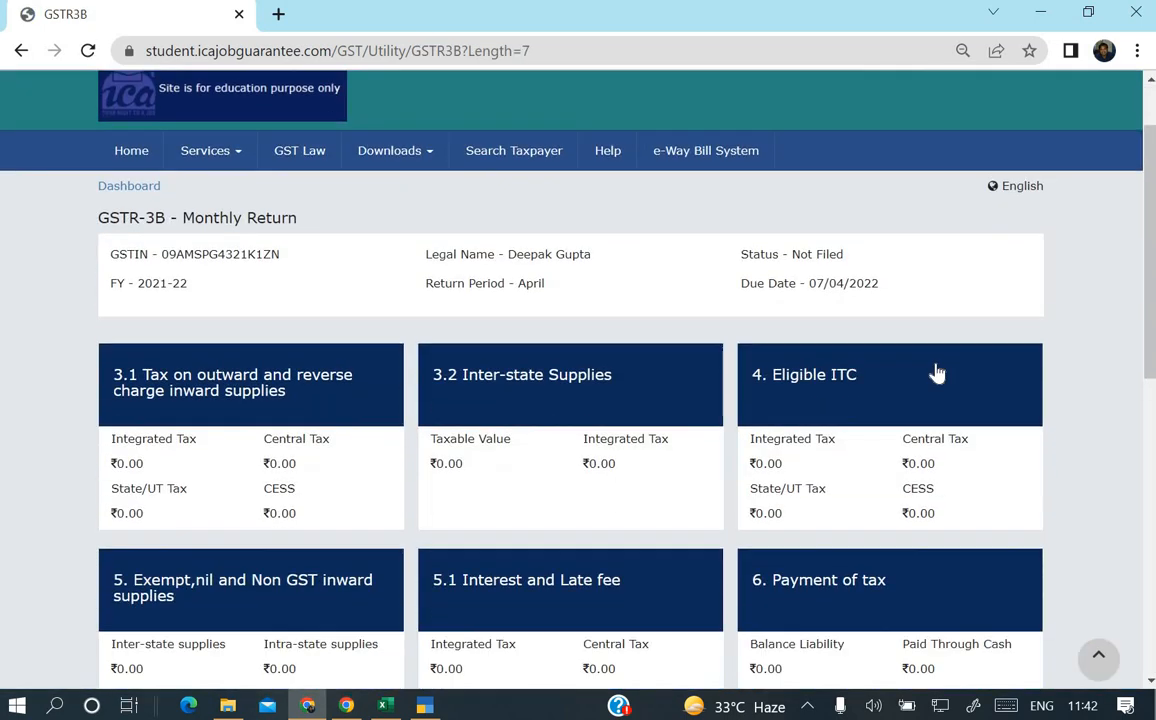
{"action": "scroll", "coordinate": [937, 373], "scroll_direction": "down", "scroll_amount": 4}
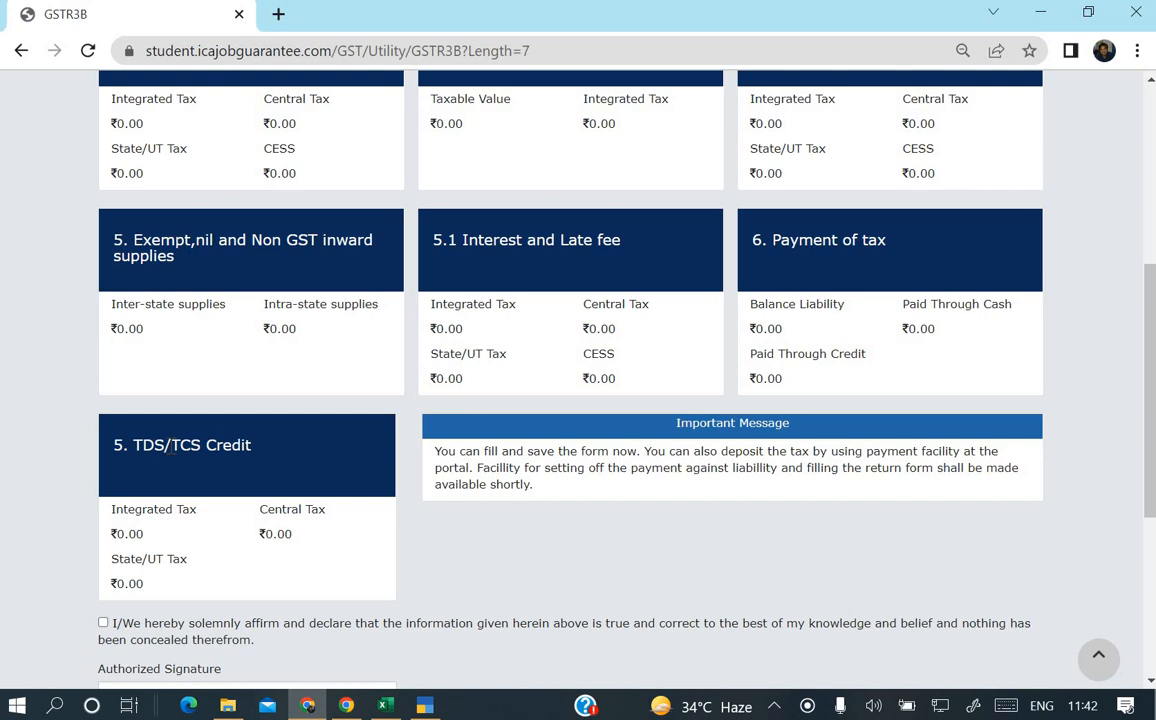
{"action": "scroll", "coordinate": [172, 453], "scroll_direction": "up", "scroll_amount": 2}
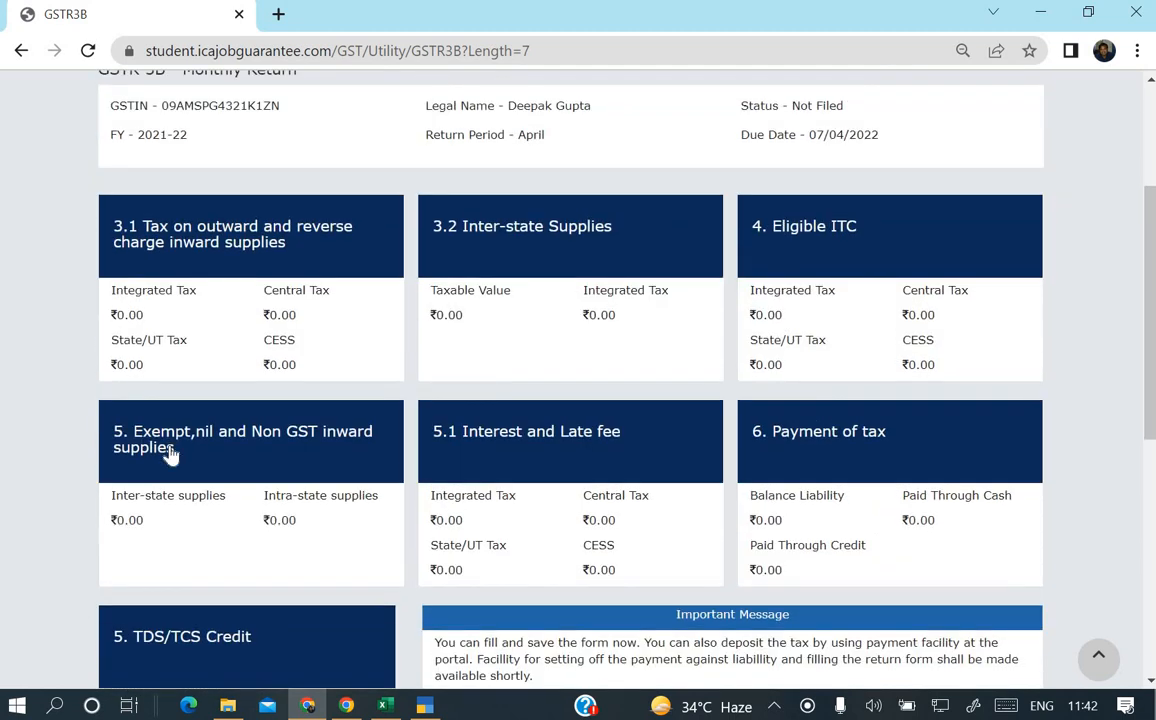
{"action": "scroll", "coordinate": [172, 453], "scroll_direction": "up", "scroll_amount": 2}
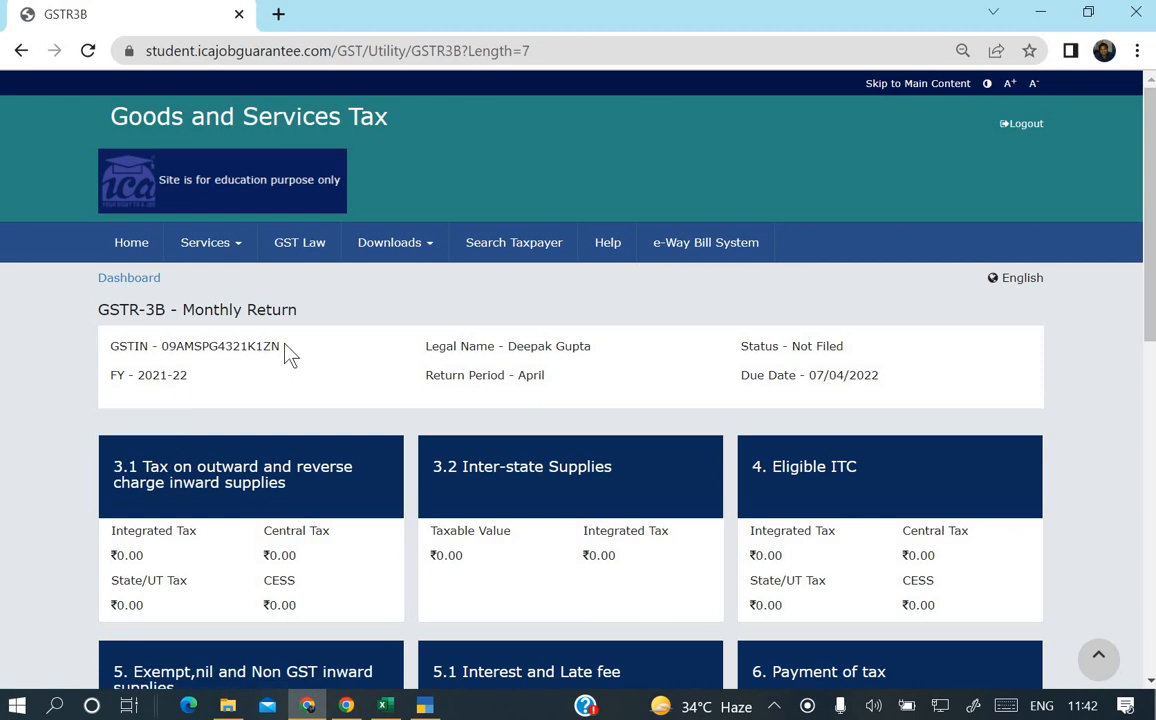
{"action": "scroll", "coordinate": [310, 336], "scroll_direction": "down", "scroll_amount": 1}
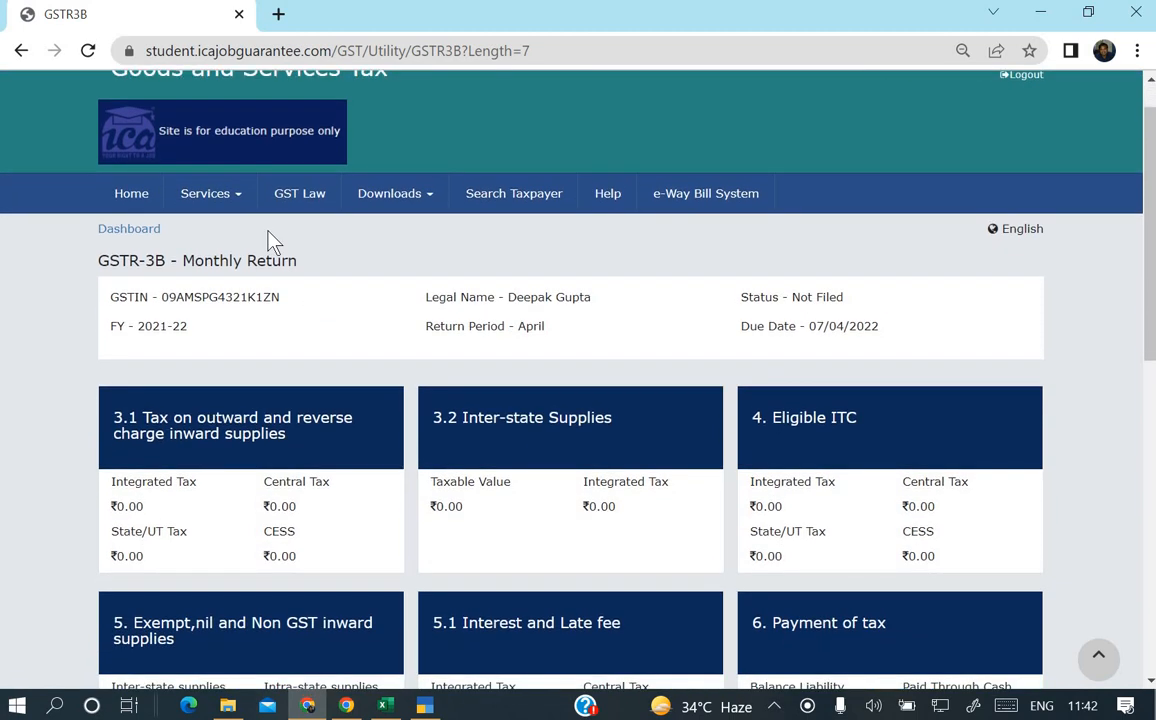
{"action": "scroll", "coordinate": [343, 413], "scroll_direction": "down", "scroll_amount": 2}
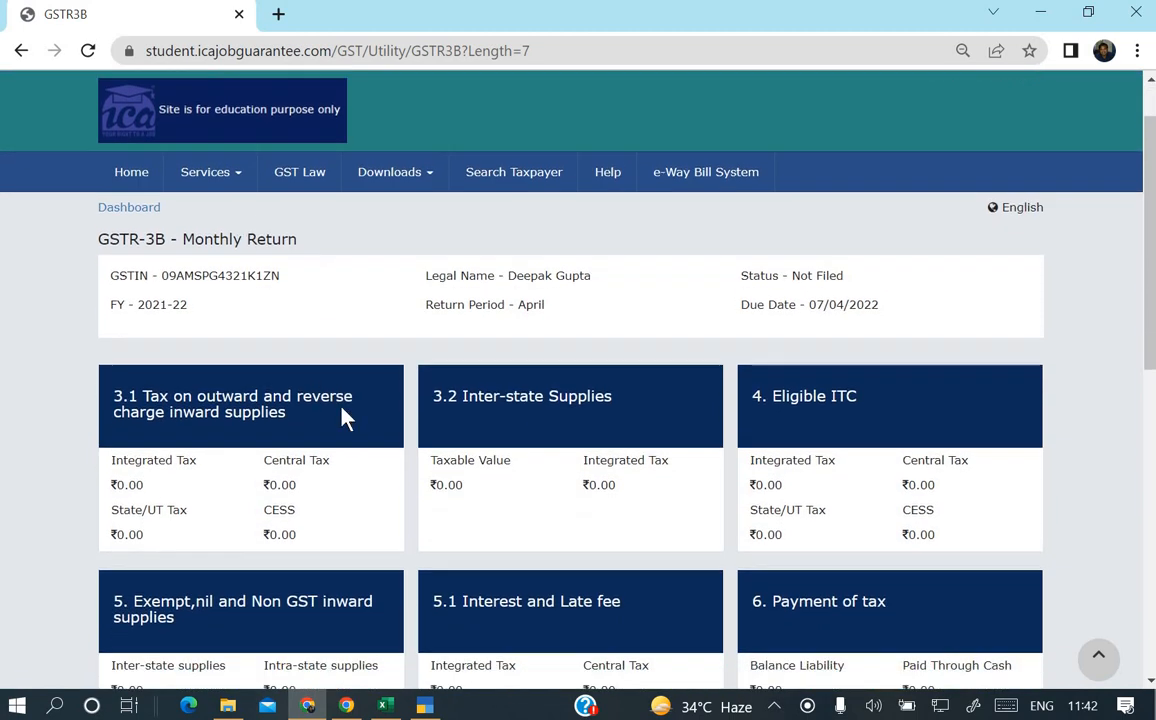
Verify the 50000 taxable value in cell E10 of GSTR-1.xlsx, then return to TallyPrime.
{"action": "key", "text": "alt+Tab"}
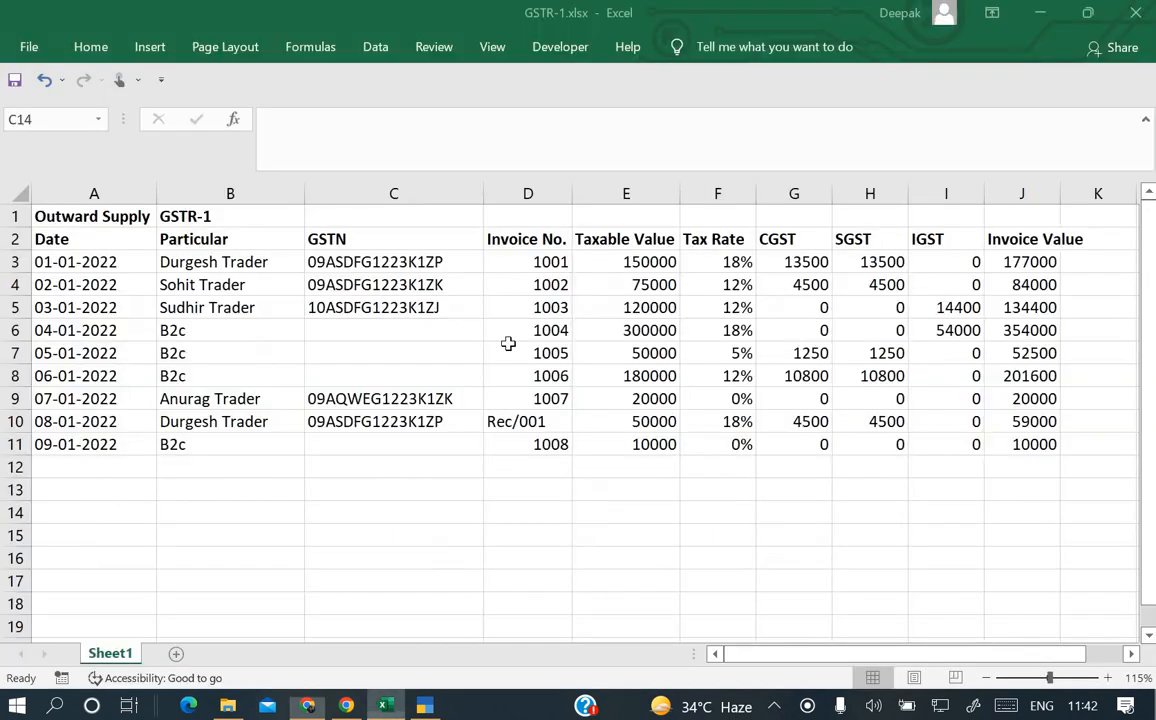
{"action": "left_click", "coordinate": [620, 424]}
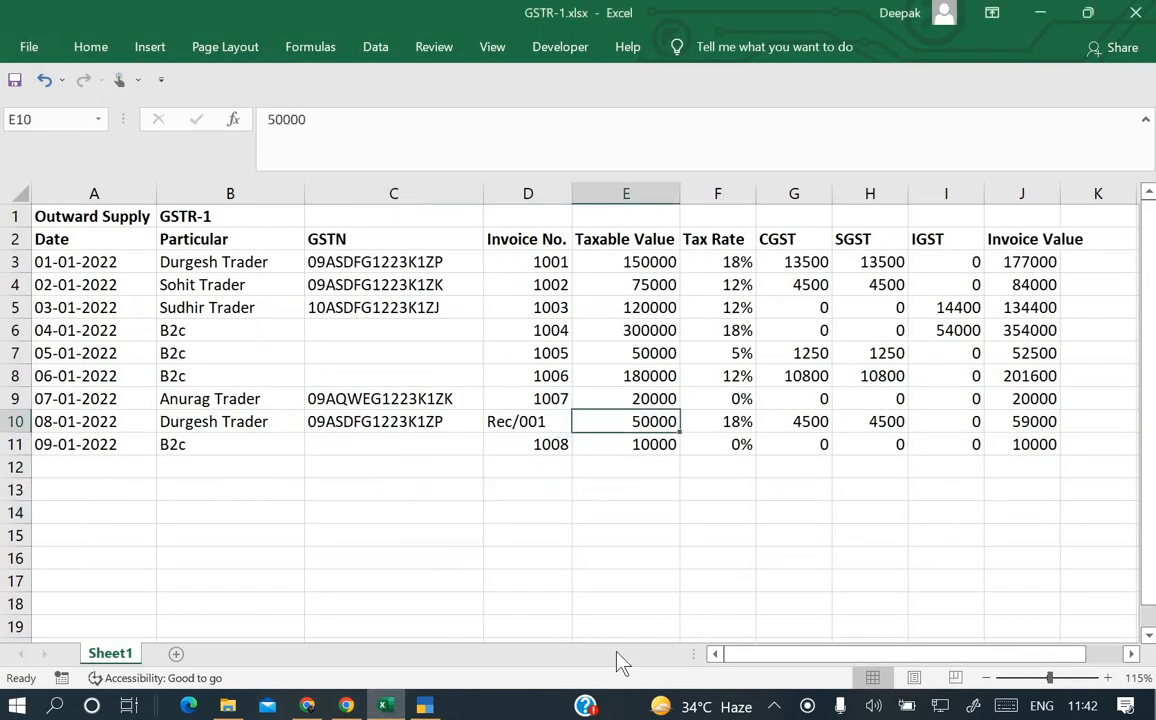
{"action": "left_click", "coordinate": [425, 706]}
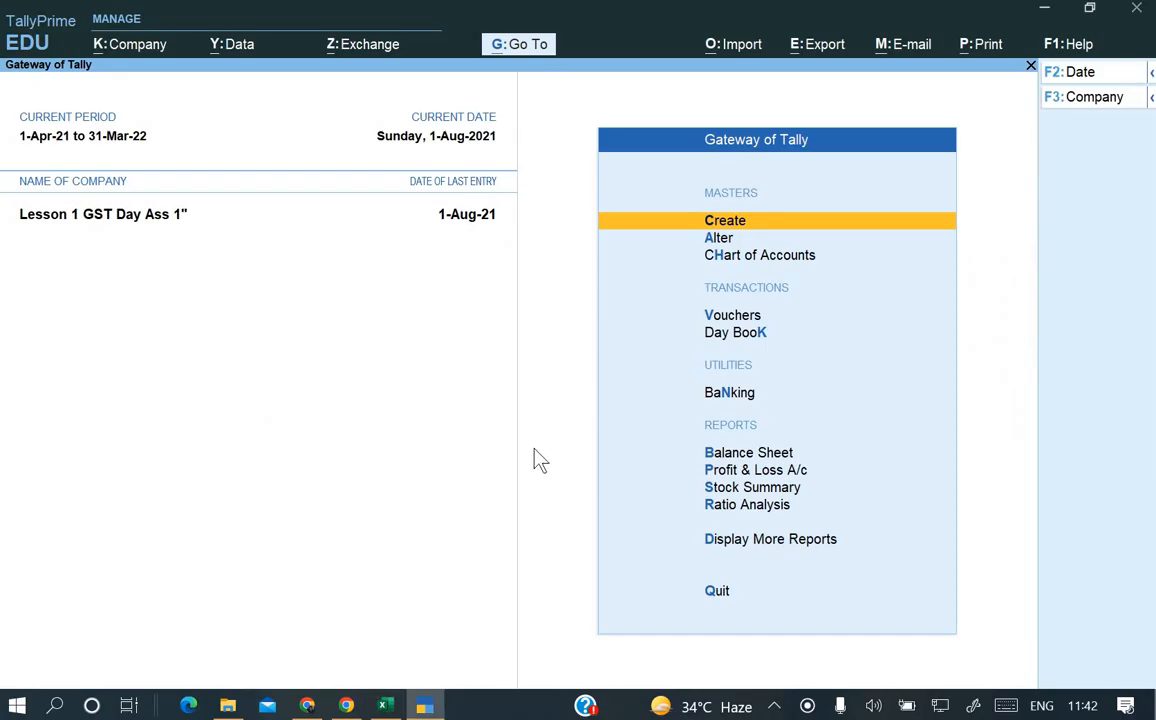
From Gateway of Tally, open Display More Reports and then the GST Reports list.
{"action": "key", "text": "Down"}
{"action": "key", "text": "Down"}
{"action": "key", "text": "Down"}
{"action": "key", "text": "Down"}
{"action": "key", "text": "Down"}
{"action": "key", "text": "Down"}
{"action": "key", "text": "Down"}
{"action": "key", "text": "Down"}
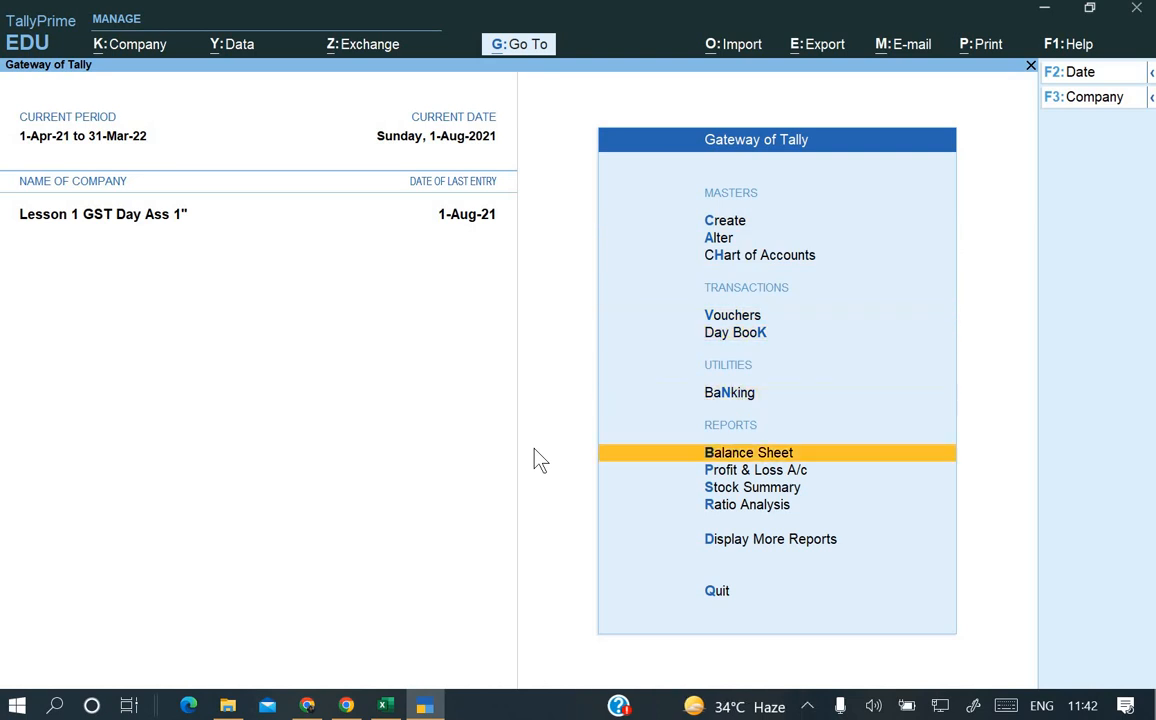
{"action": "key", "text": "Return"}
{"action": "key", "text": "Down"}
{"action": "key", "text": "Down"}
{"action": "key", "text": "Down"}
{"action": "key", "text": "Down"}
{"action": "key", "text": "Down"}
{"action": "key", "text": "Down"}
{"action": "key", "text": "Down"}
{"action": "key", "text": "Down"}
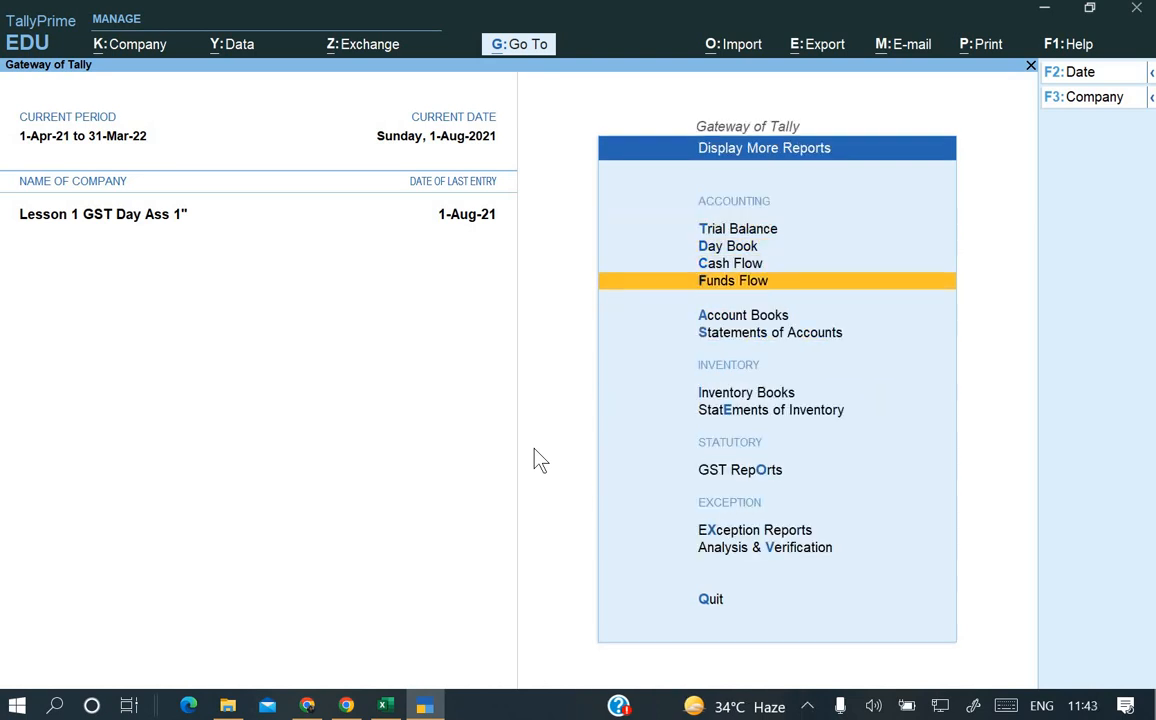
{"action": "key", "text": "Return"}
{"action": "key", "text": "Down"}
{"action": "key", "text": "Down"}
{"action": "key", "text": "Down"}
{"action": "key", "text": "Down"}
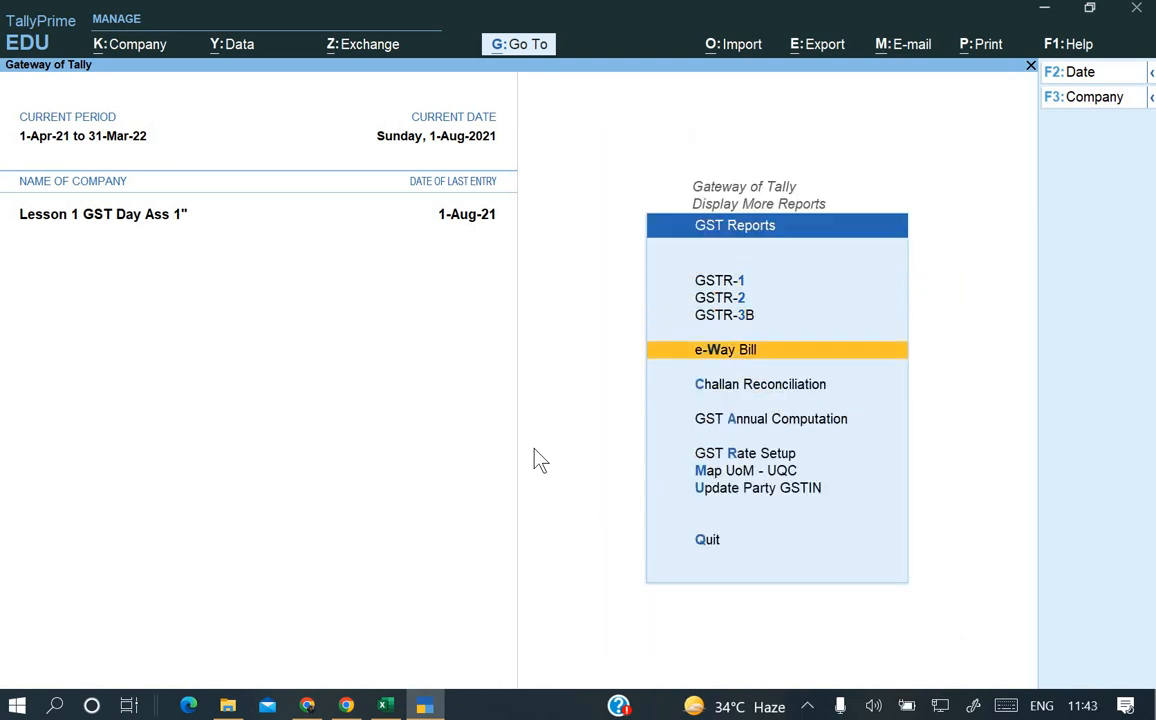
Open GSTR-3B and set its period from 1-4 to 1-5 (1-Apr-21 to 1-May-21).
{"action": "key", "text": "Up"}
{"action": "key", "text": "Up"}
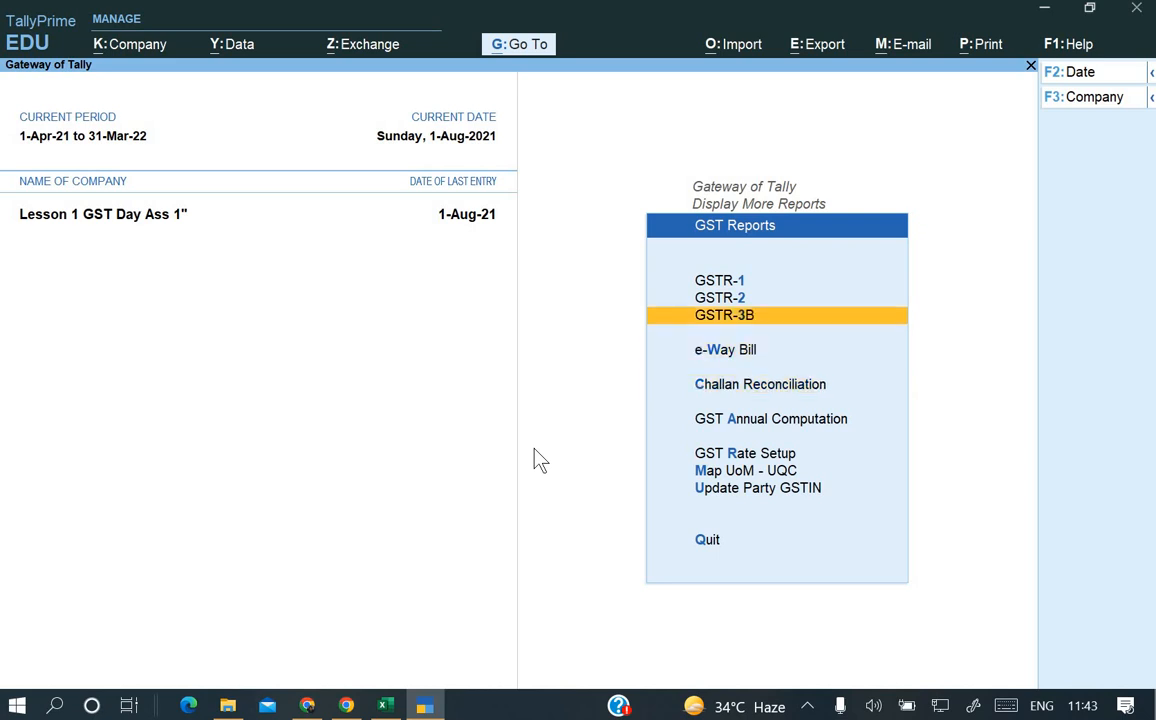
{"action": "key", "text": "Return"}
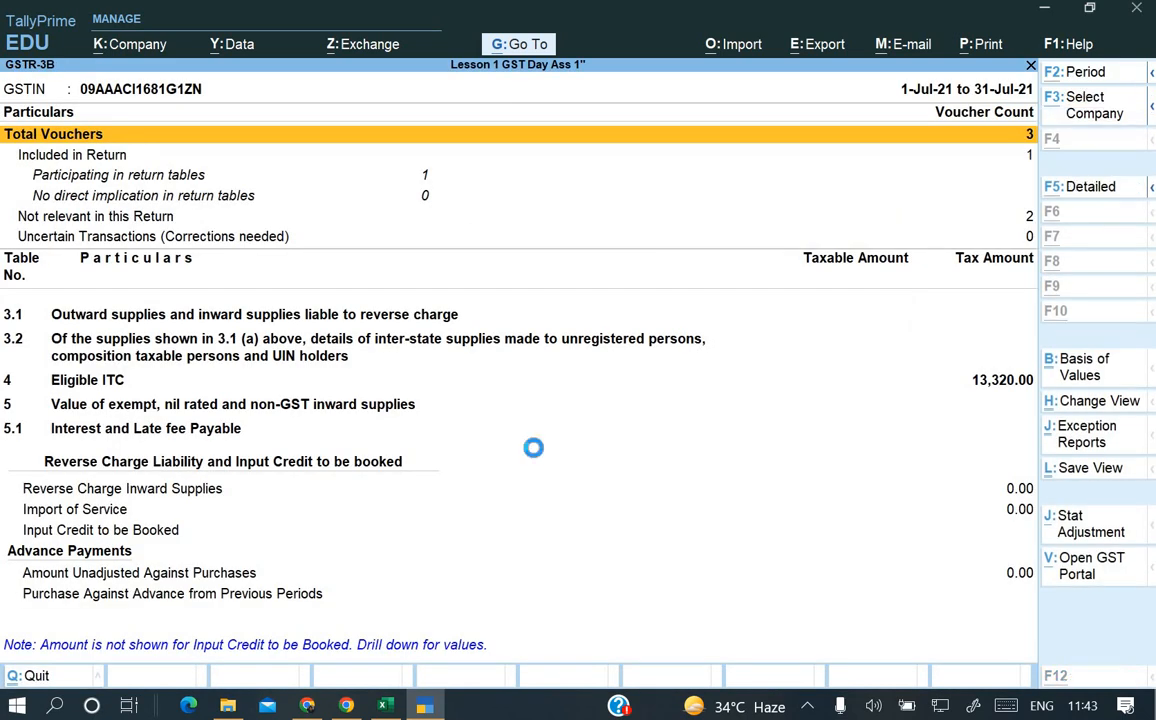
{"action": "key", "text": "F2"}
{"action": "type", "text": "1-4"}
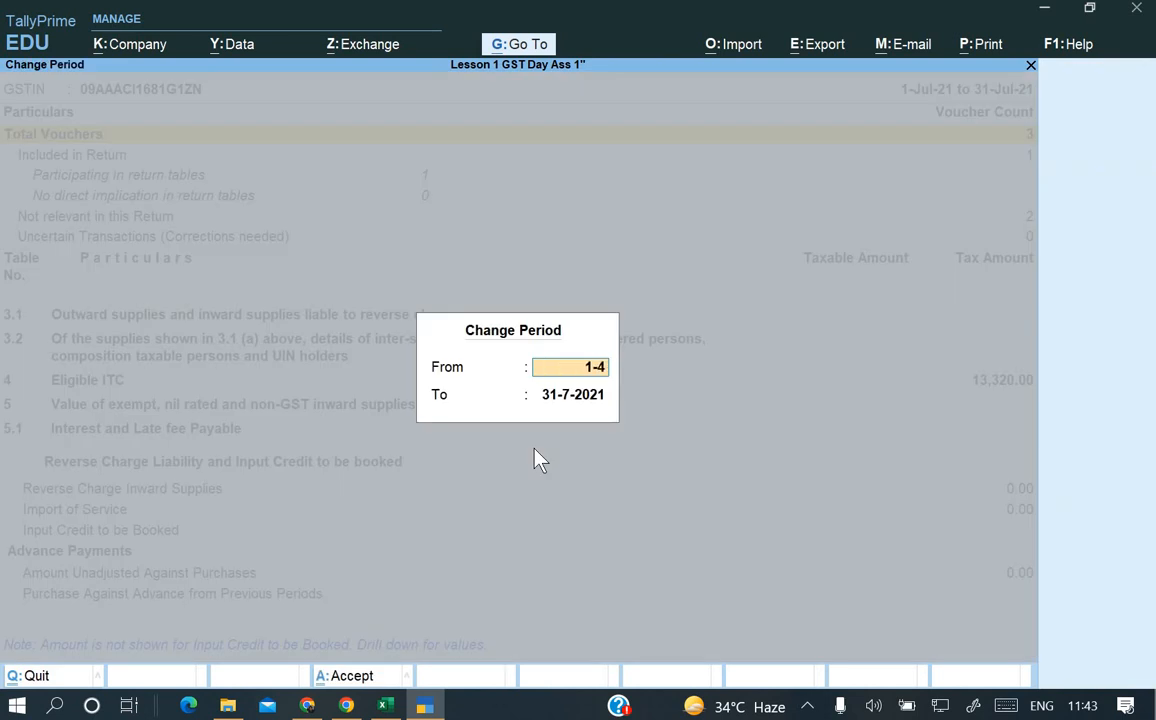
{"action": "key", "text": "Return"}
{"action": "type", "text": "1"}
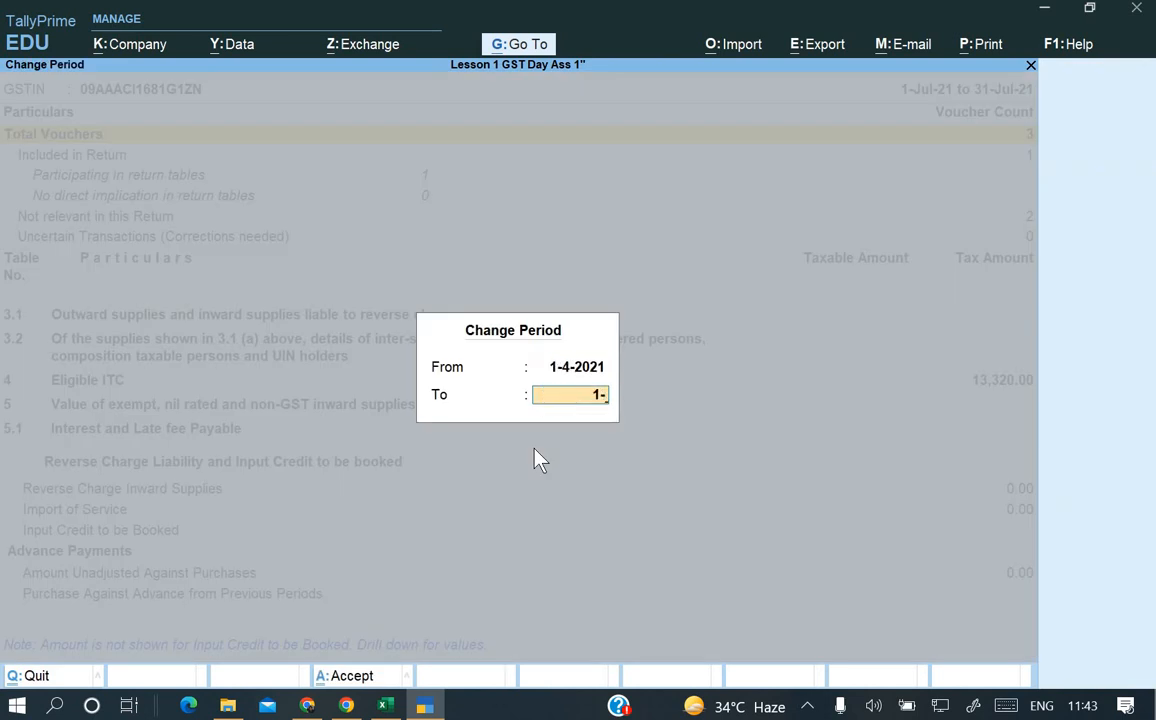
{"action": "type", "text": "-5"}
{"action": "key", "text": "Return"}
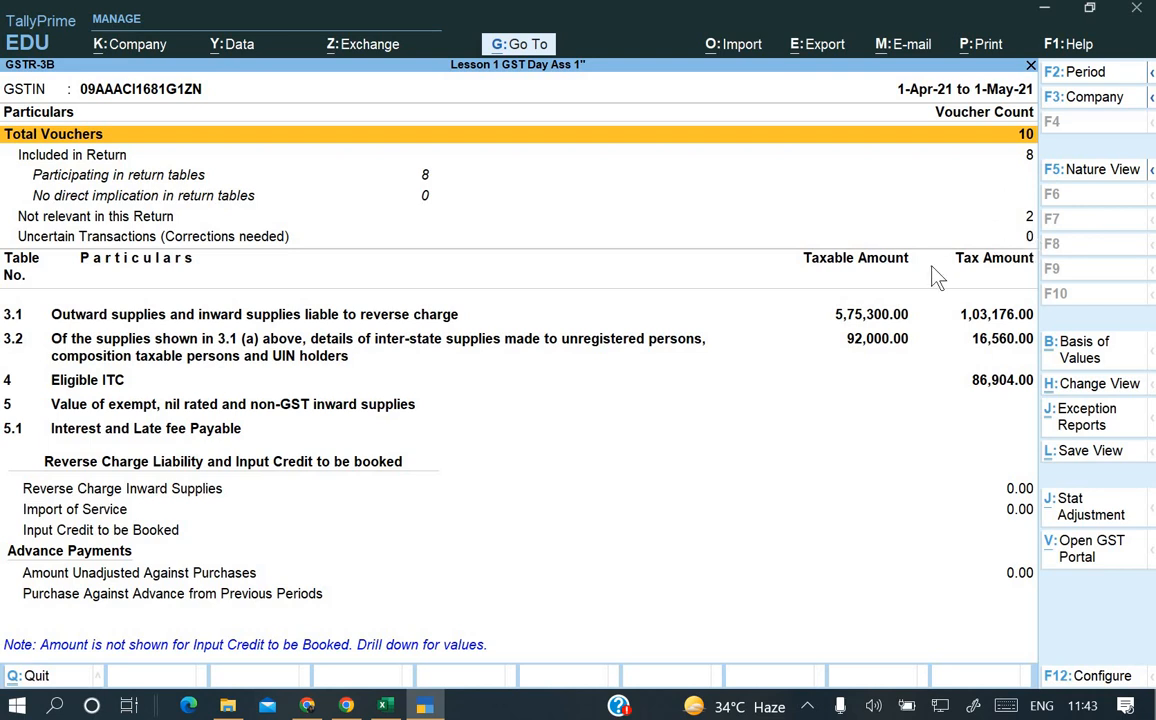
{"action": "key", "text": "Down"}
{"action": "key", "text": "Down"}
{"action": "key", "text": "Down"}
{"action": "key", "text": "Down"}
{"action": "key", "text": "Down"}
{"action": "key", "text": "Down"}
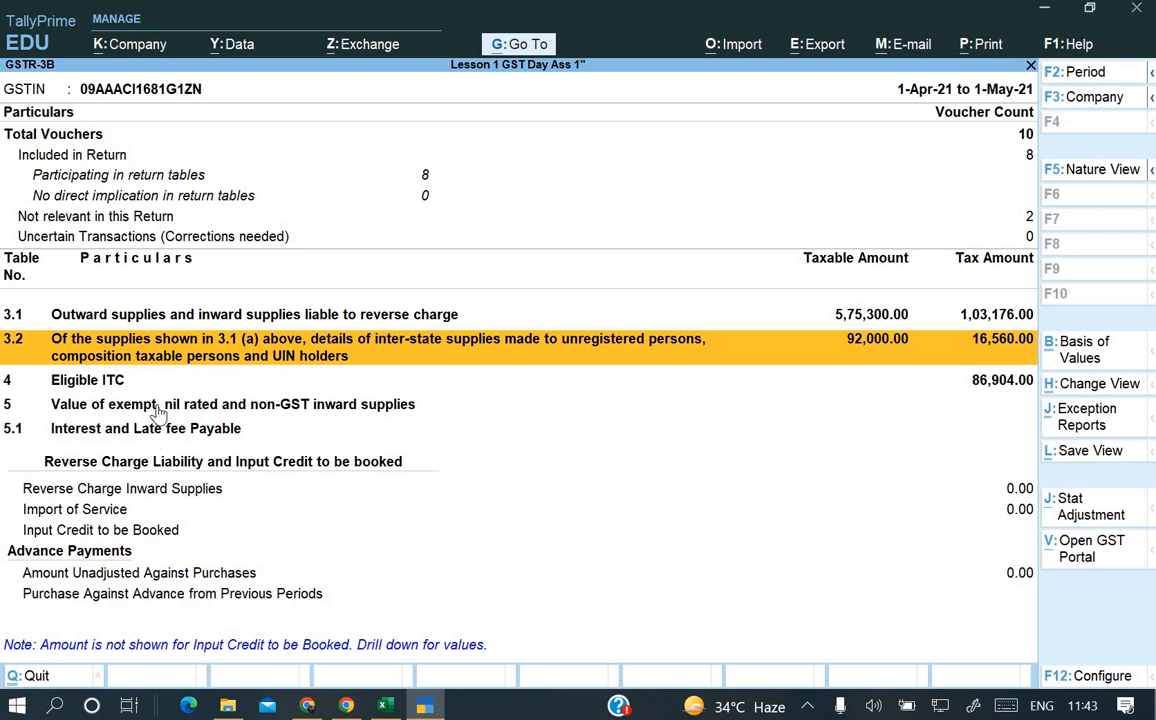
{"action": "key", "text": "alt+F5"}
{"action": "key", "text": "alt+F5"}
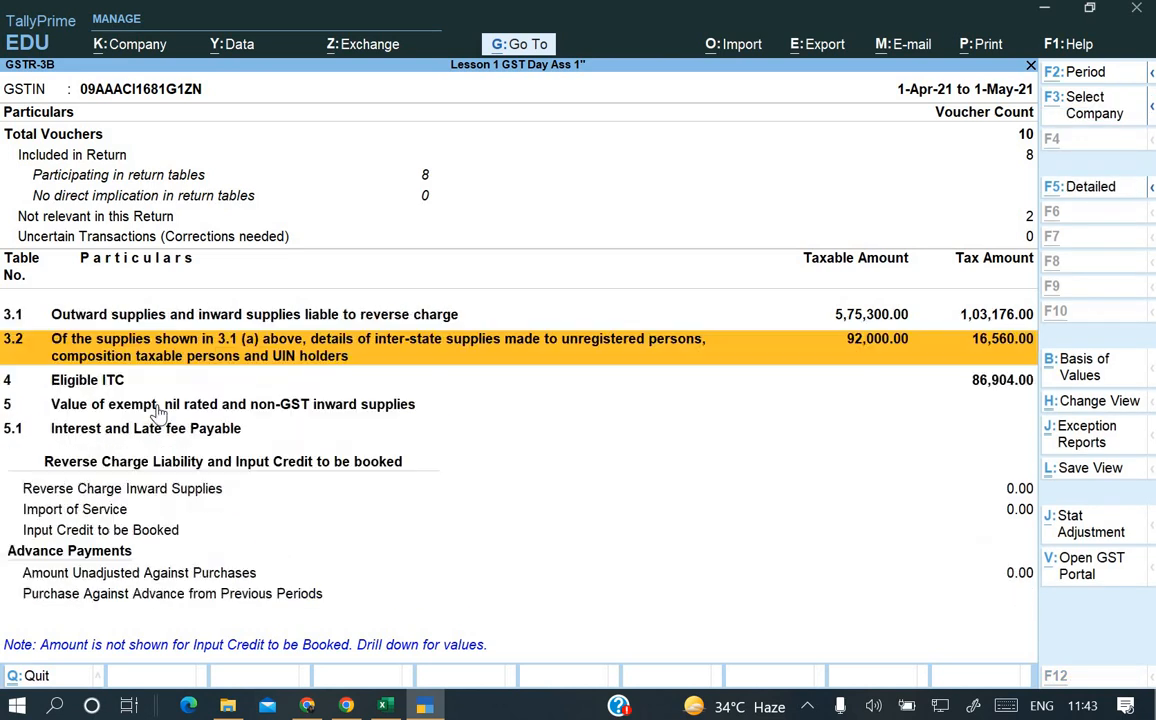
{"action": "key", "text": "alt+F5"}
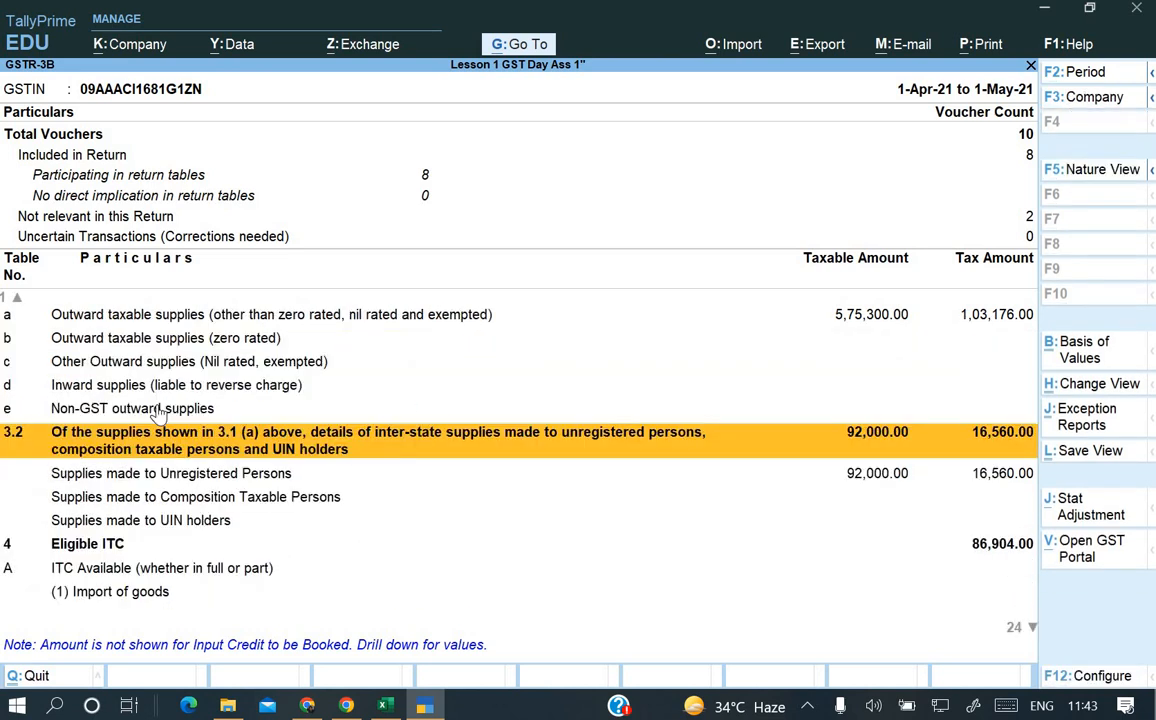
{"action": "key", "text": "Up"}
{"action": "key", "text": "Down"}
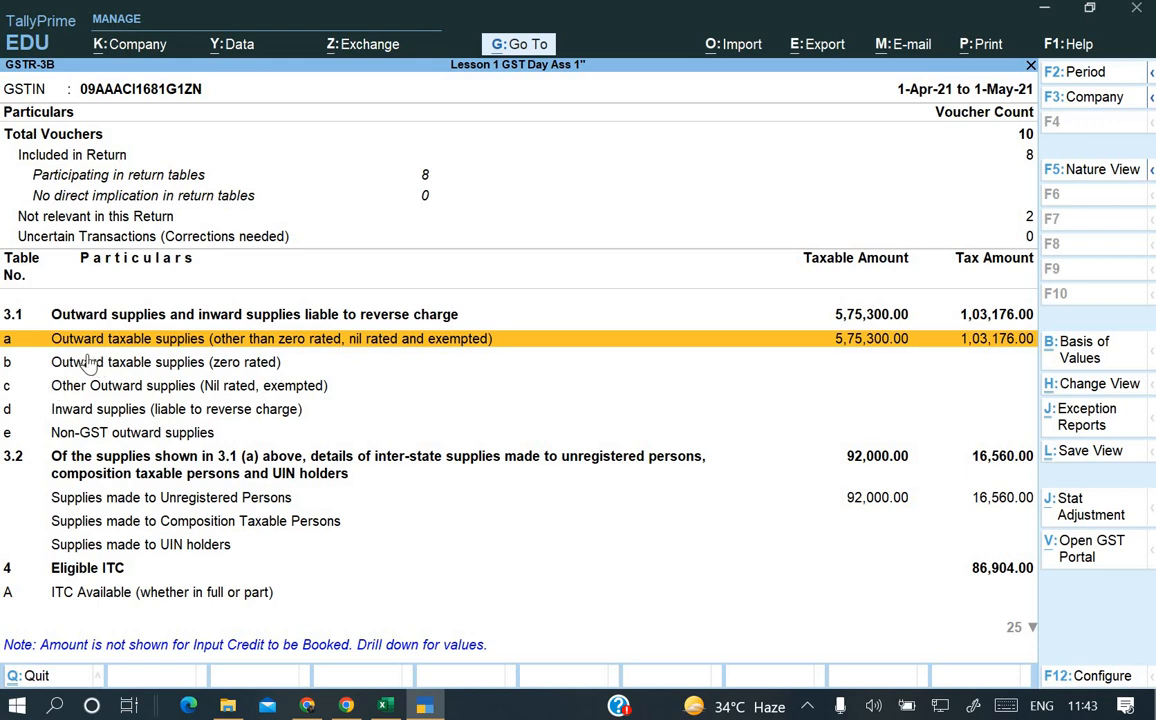
{"action": "key", "text": "Down"}
{"action": "key", "text": "Down"}
{"action": "key", "text": "Down"}
{"action": "key", "text": "Down"}
{"action": "key", "text": "Down"}
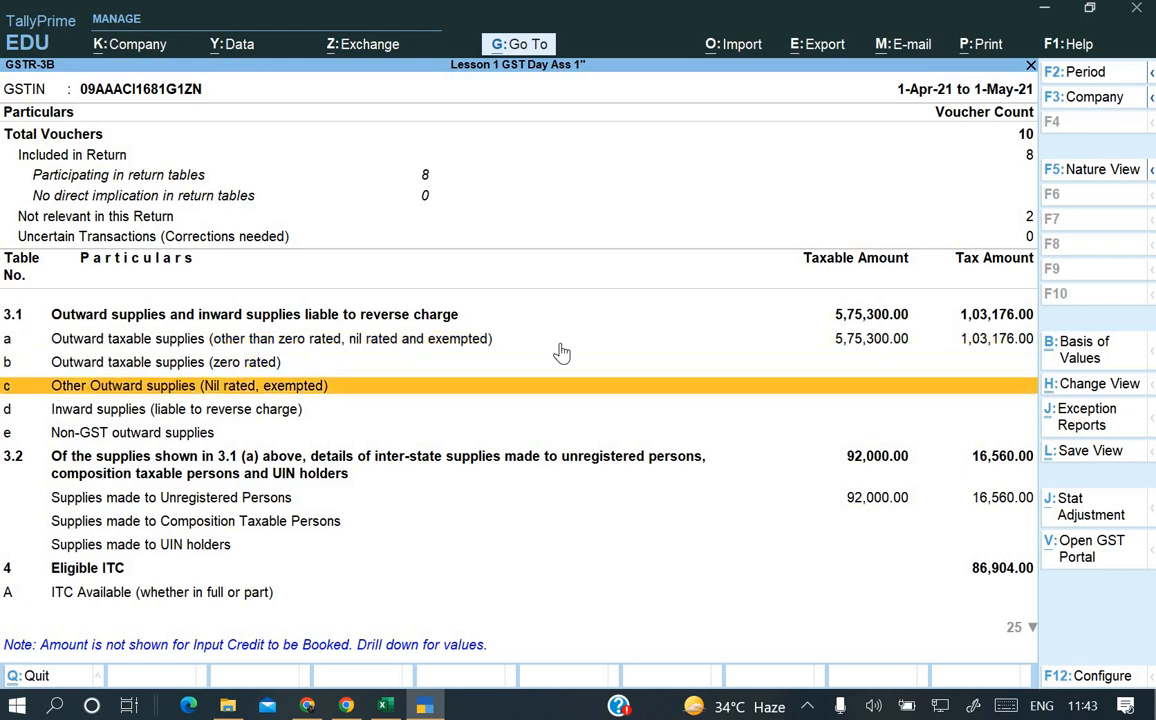
{"action": "key", "text": "Down"}
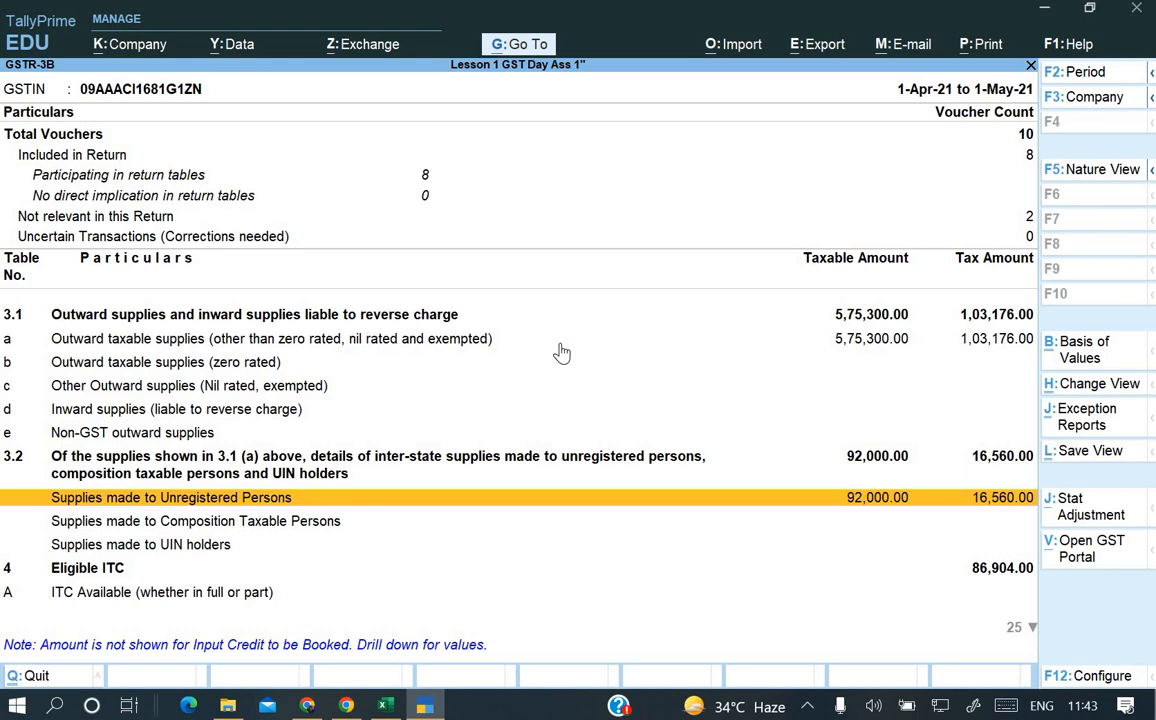
{"action": "key", "text": "Down"}
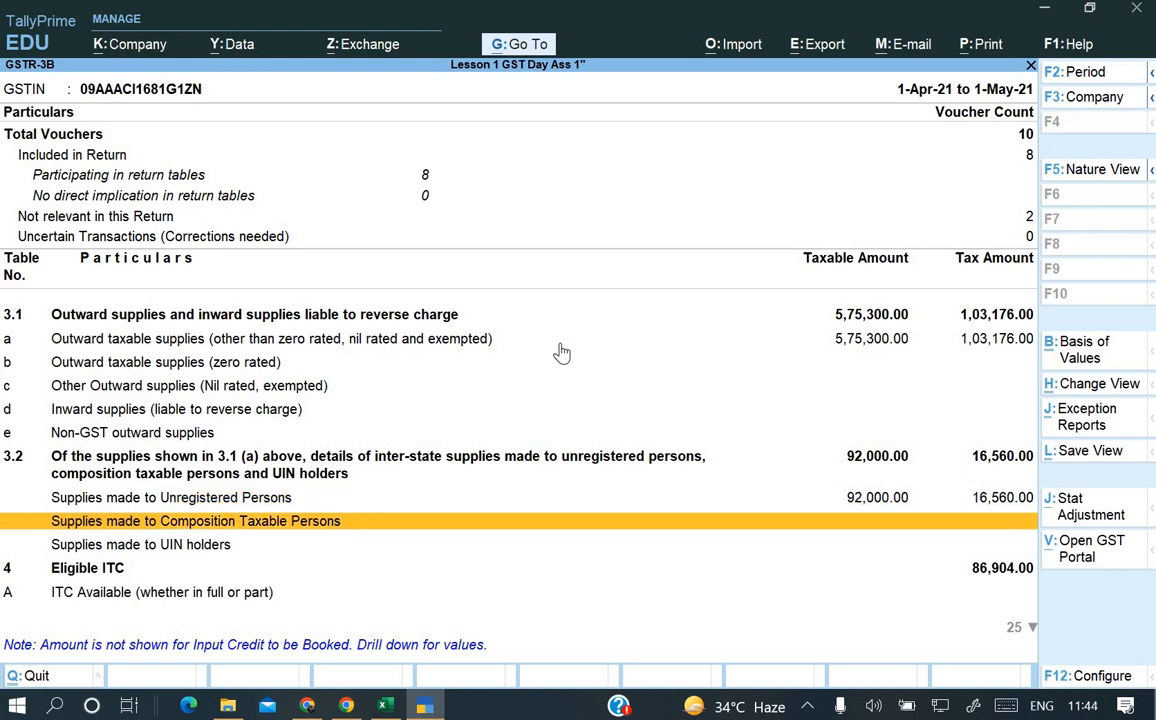
{"action": "key", "text": "Up"}
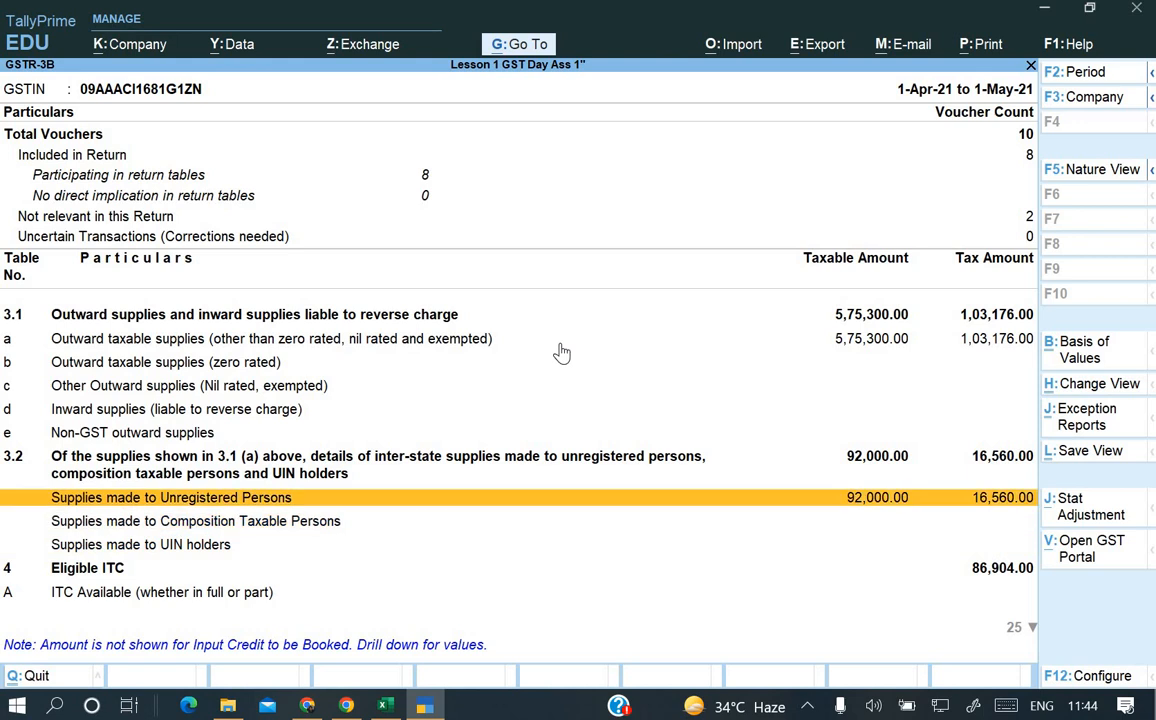
{"action": "key", "text": "Down"}
{"action": "key", "text": "Down"}
{"action": "key", "text": "Down"}
{"action": "key", "text": "Down"}
{"action": "key", "text": "Down"}
{"action": "key", "text": "Down"}
{"action": "key", "text": "Down"}
{"action": "key", "text": "Down"}
{"action": "key", "text": "Down"}
{"action": "key", "text": "Down"}
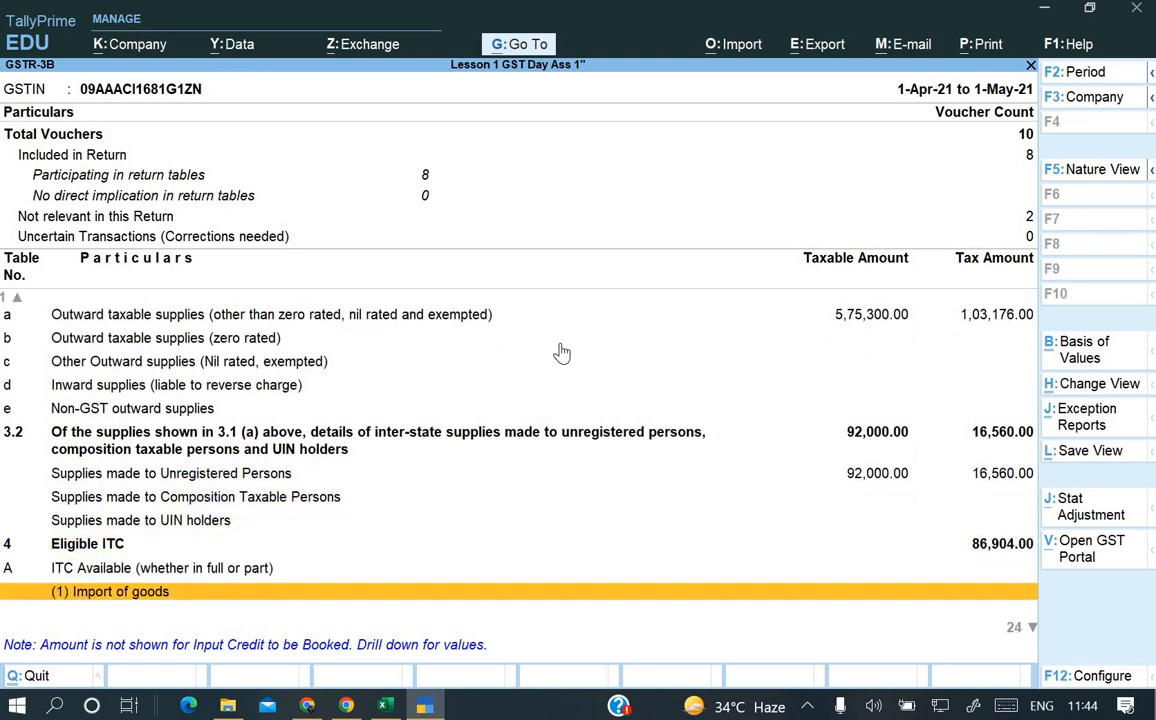
{"action": "key", "text": "Down"}
{"action": "key", "text": "Down"}
{"action": "key", "text": "Down"}
{"action": "key", "text": "Down"}
{"action": "key", "text": "Down"}
{"action": "key", "text": "Down"}
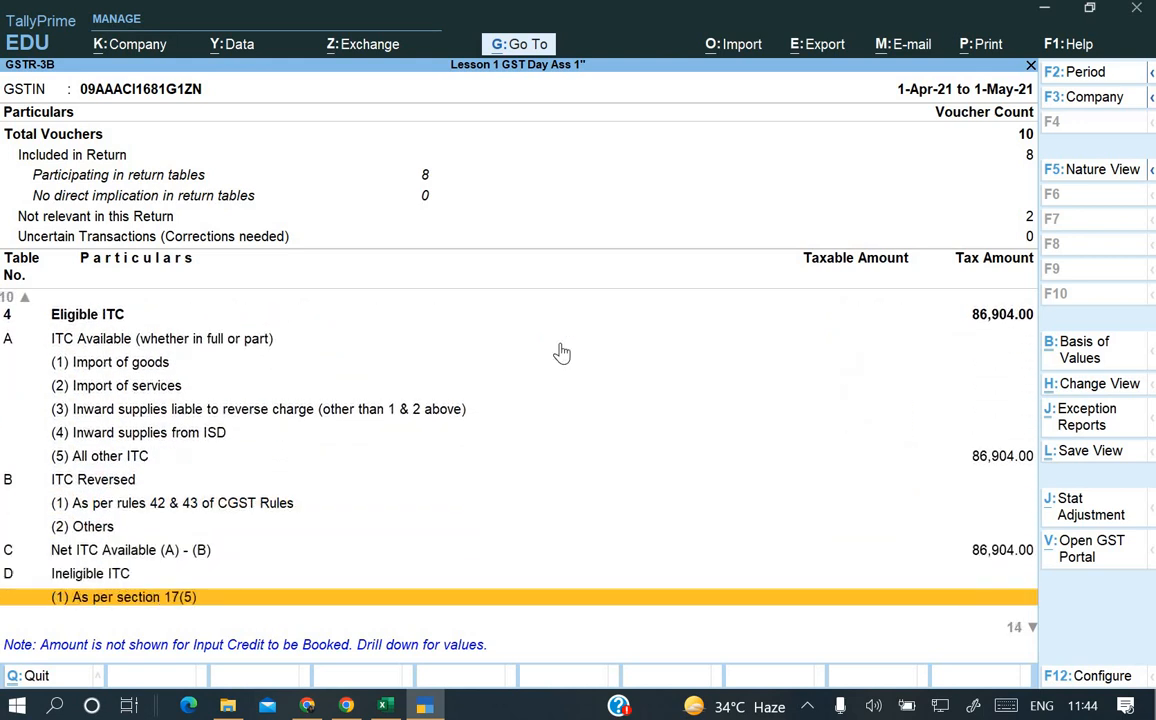
{"action": "key", "text": "Up"}
{"action": "key", "text": "Up"}
{"action": "key", "text": "Up"}
{"action": "key", "text": "Up"}
{"action": "key", "text": "Up"}
{"action": "key", "text": "Up"}
{"action": "key", "text": "Up"}
{"action": "key", "text": "Up"}
{"action": "key", "text": "Up"}
{"action": "key", "text": "Up"}
{"action": "key", "text": "Up"}
{"action": "key", "text": "Up"}
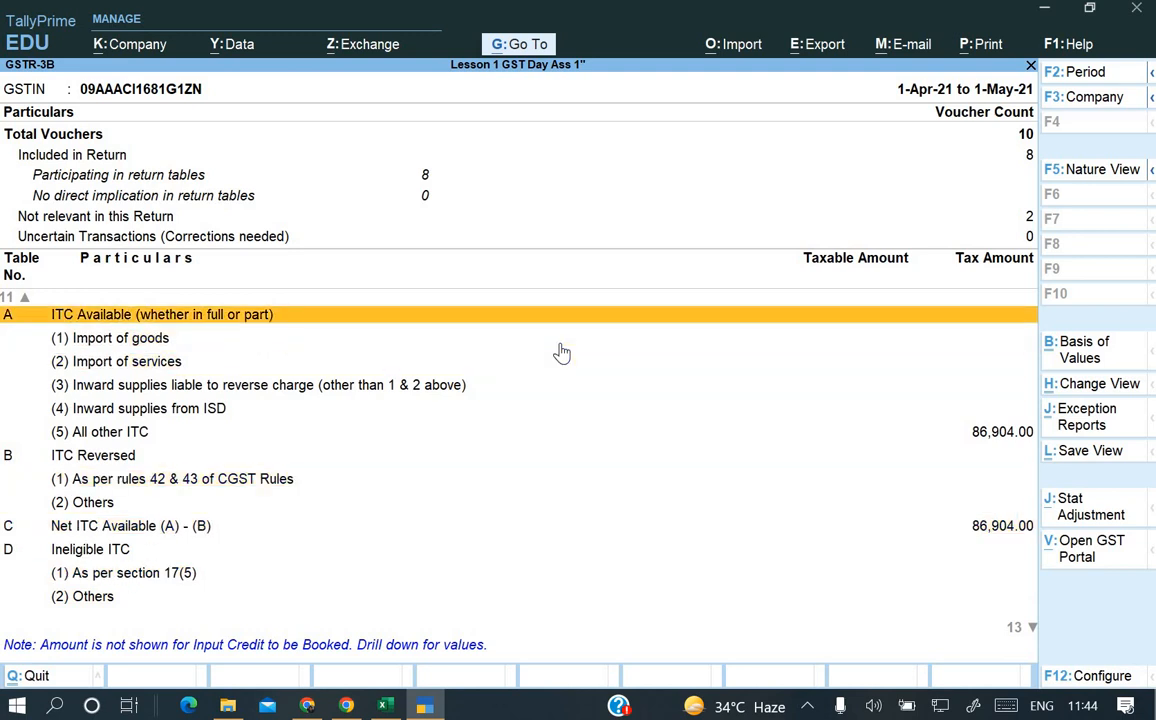
{"action": "key", "text": "Down"}
{"action": "key", "text": "Down"}
{"action": "key", "text": "Down"}
{"action": "key", "text": "Down"}
{"action": "key", "text": "Down"}
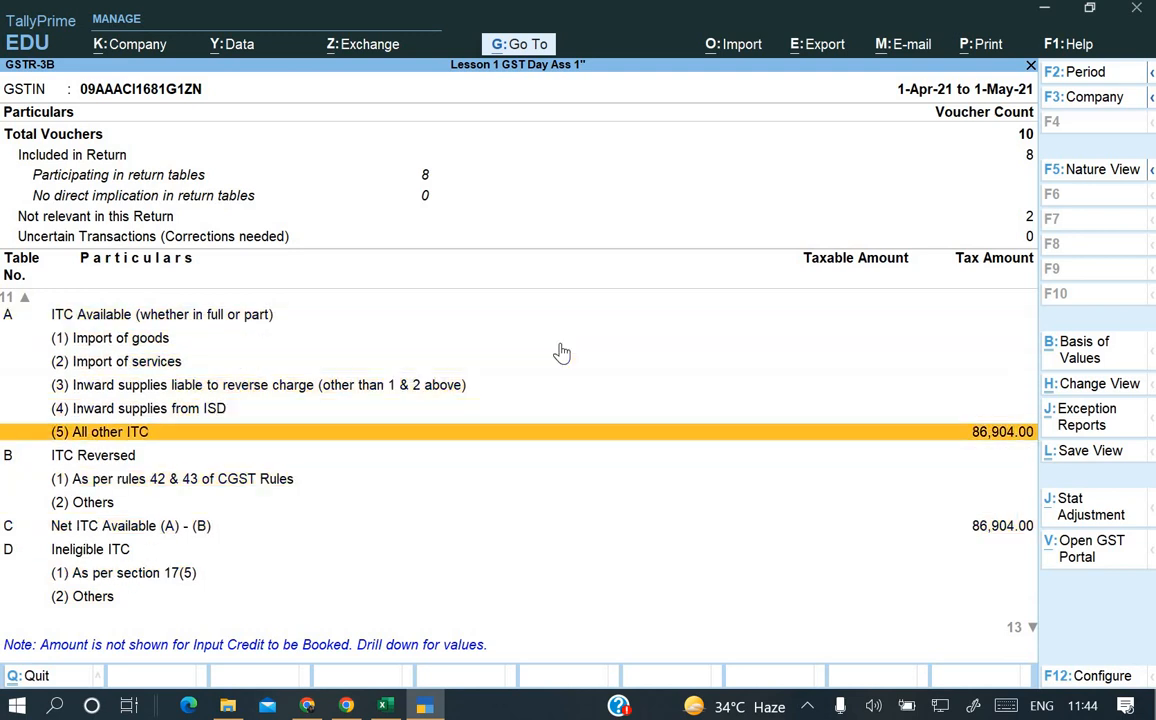
{"action": "key", "text": "Up"}
{"action": "key", "text": "Up"}
{"action": "key", "text": "Up"}
{"action": "key", "text": "Up"}
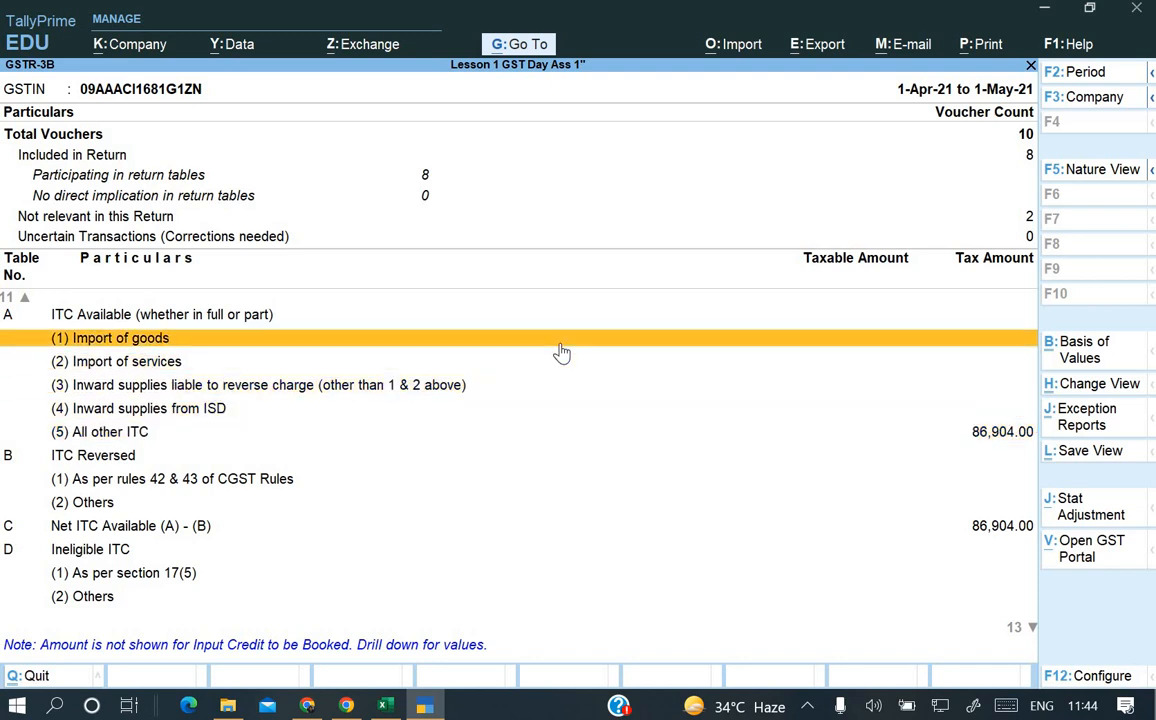
{"action": "key", "text": "Down"}
{"action": "key", "text": "Down"}
{"action": "key", "text": "Down"}
{"action": "key", "text": "Down"}
{"action": "key", "text": "Down"}
{"action": "key", "text": "Down"}
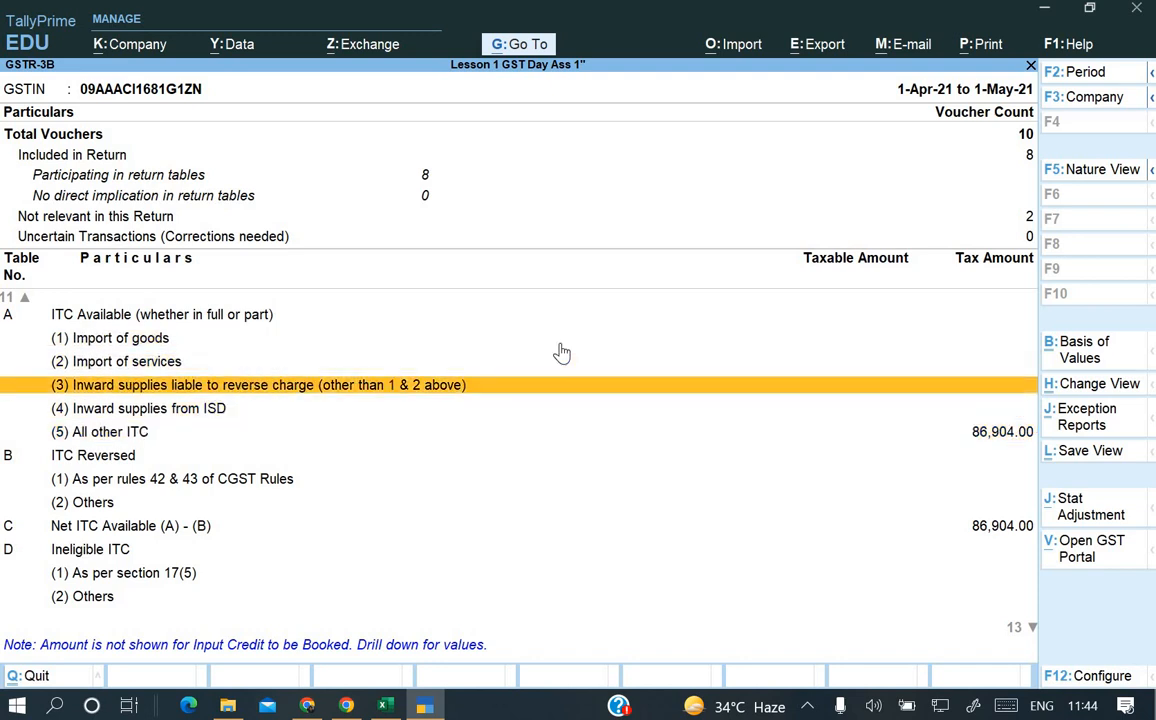
{"action": "key", "text": "Up"}
{"action": "key", "text": "Up"}
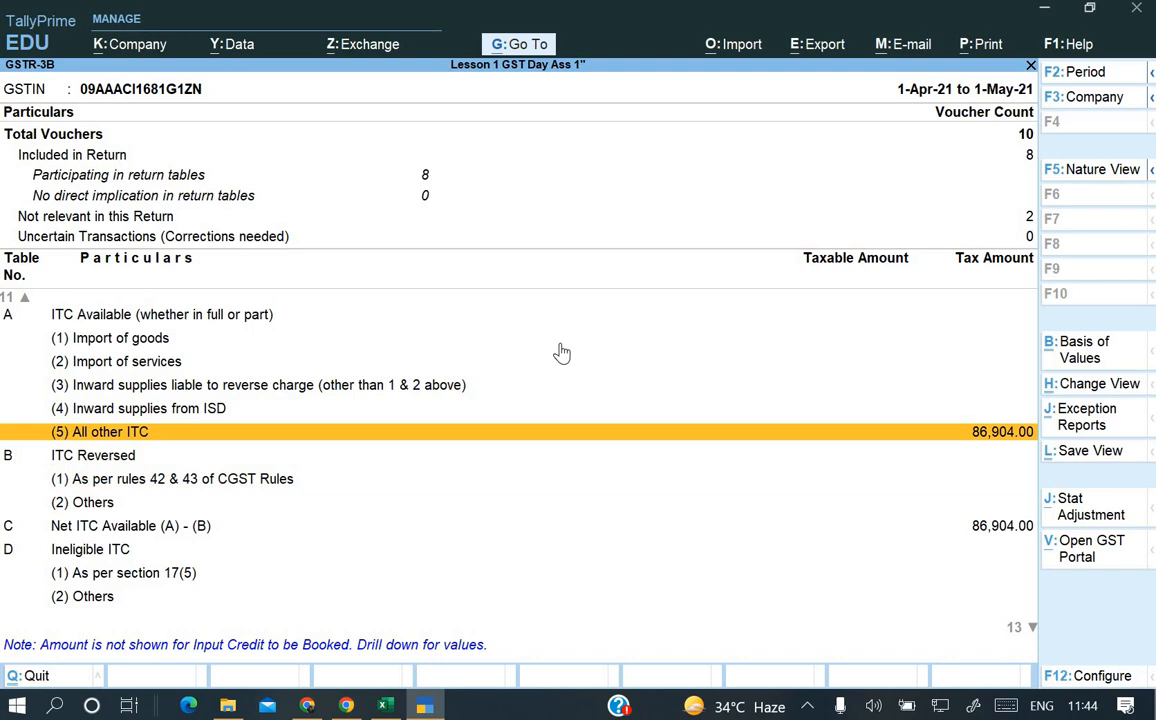
{"action": "key", "text": "Down"}
{"action": "key", "text": "Down"}
{"action": "key", "text": "Down"}
{"action": "key", "text": "Down"}
{"action": "key", "text": "Down"}
{"action": "key", "text": "Down"}
{"action": "key", "text": "Down"}
{"action": "key", "text": "Down"}
{"action": "key", "text": "Down"}
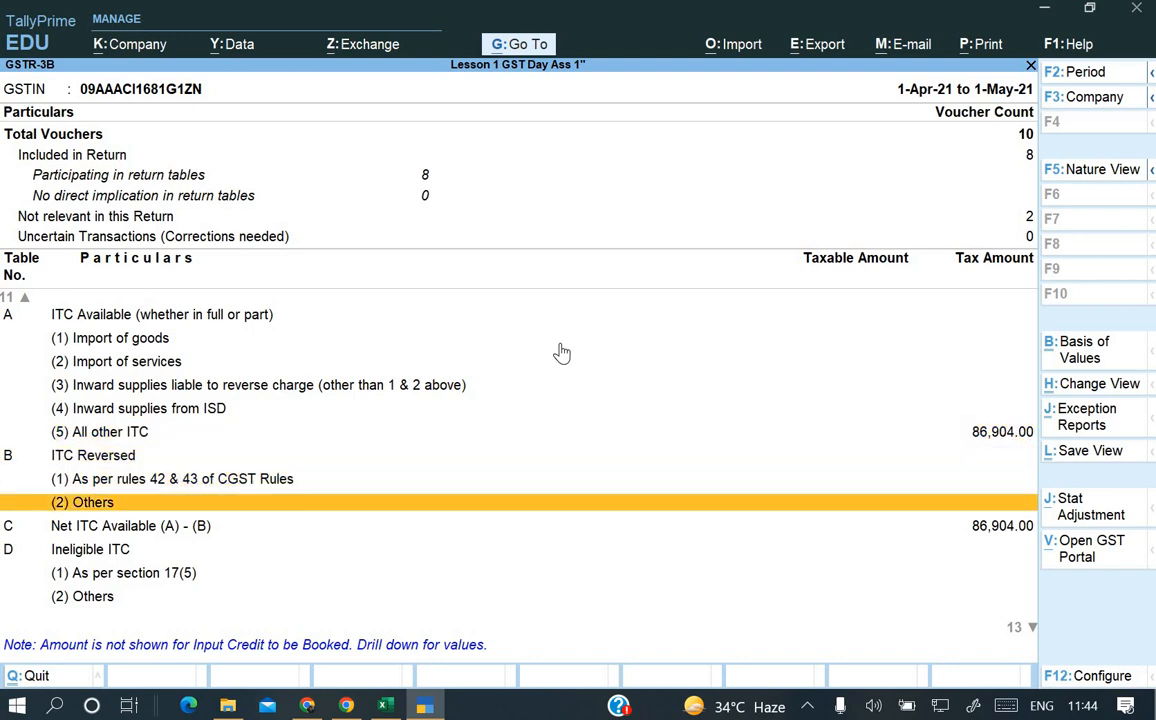
{"action": "key", "text": "Down"}
{"action": "key", "text": "Down"}
{"action": "key", "text": "Down"}
{"action": "key", "text": "Down"}
{"action": "key", "text": "Down"}
{"action": "key", "text": "Down"}
{"action": "key", "text": "Down"}
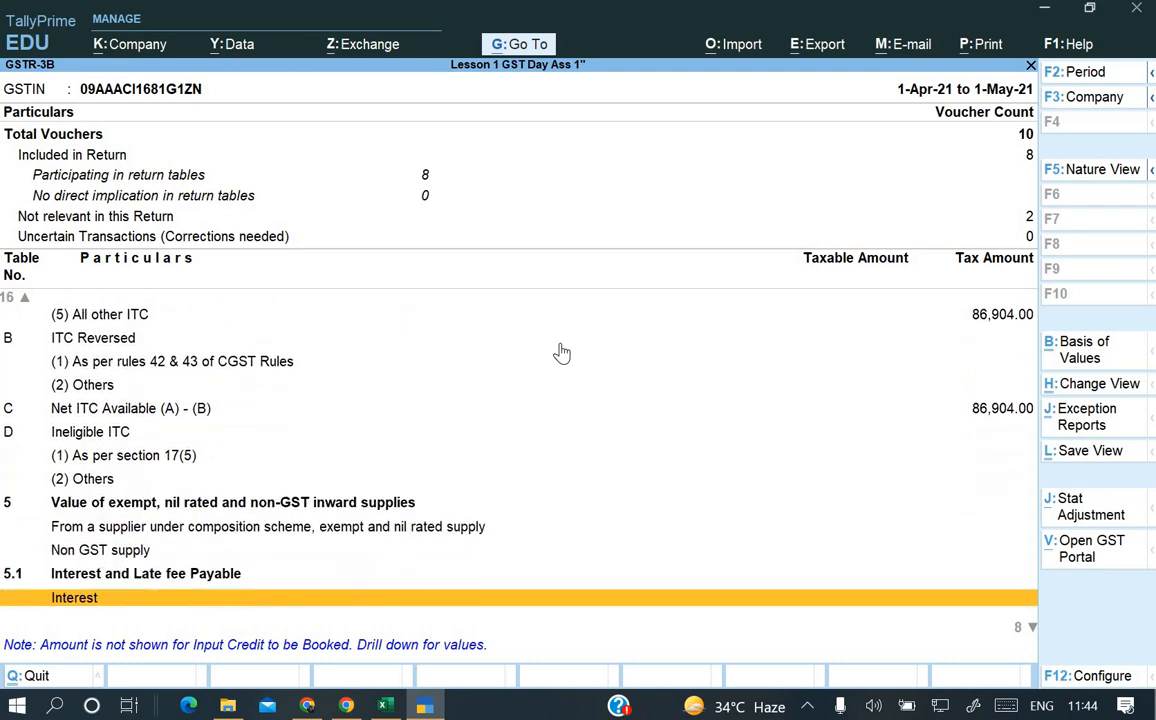
{"action": "key", "text": "Up"}
{"action": "key", "text": "Up"}
{"action": "key", "text": "Up"}
{"action": "key", "text": "Up"}
{"action": "key", "text": "Up"}
{"action": "key", "text": "Up"}
{"action": "key", "text": "Up"}
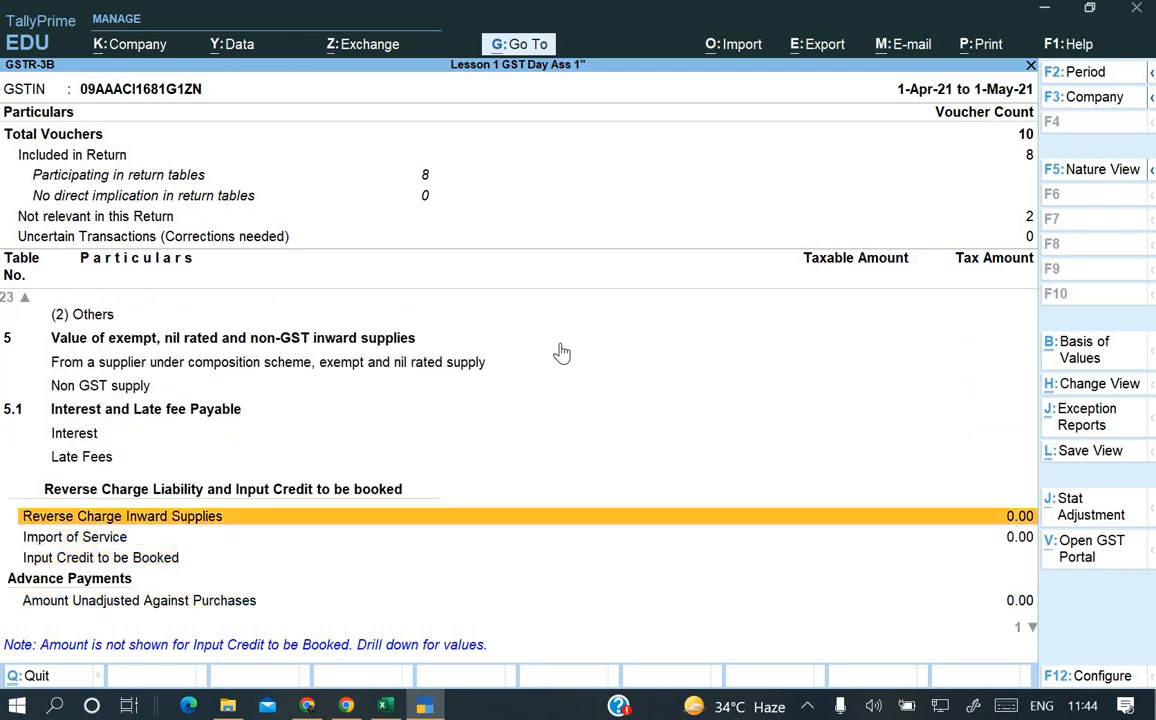
{"action": "key", "text": "Down"}
{"action": "key", "text": "Down"}
{"action": "key", "text": "Down"}
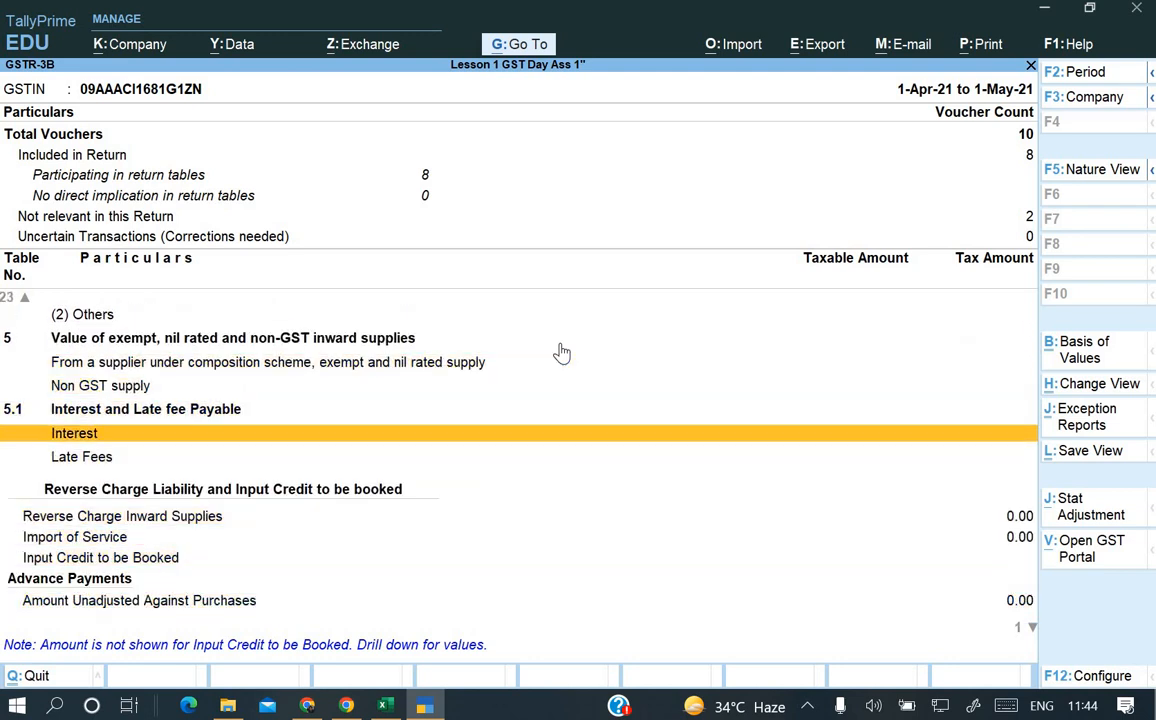
{"action": "key", "text": "Down"}
{"action": "key", "text": "Down"}
{"action": "key", "text": "Down"}
{"action": "key", "text": "Up"}
{"action": "key", "text": "Up"}
{"action": "key", "text": "Up"}
{"action": "key", "text": "Up"}
{"action": "key", "text": "Up"}
{"action": "key", "text": "Up"}
{"action": "key", "text": "Up"}
{"action": "key", "text": "Up"}
{"action": "key", "text": "Page_Up"}
{"action": "key", "text": "Page_Up"}
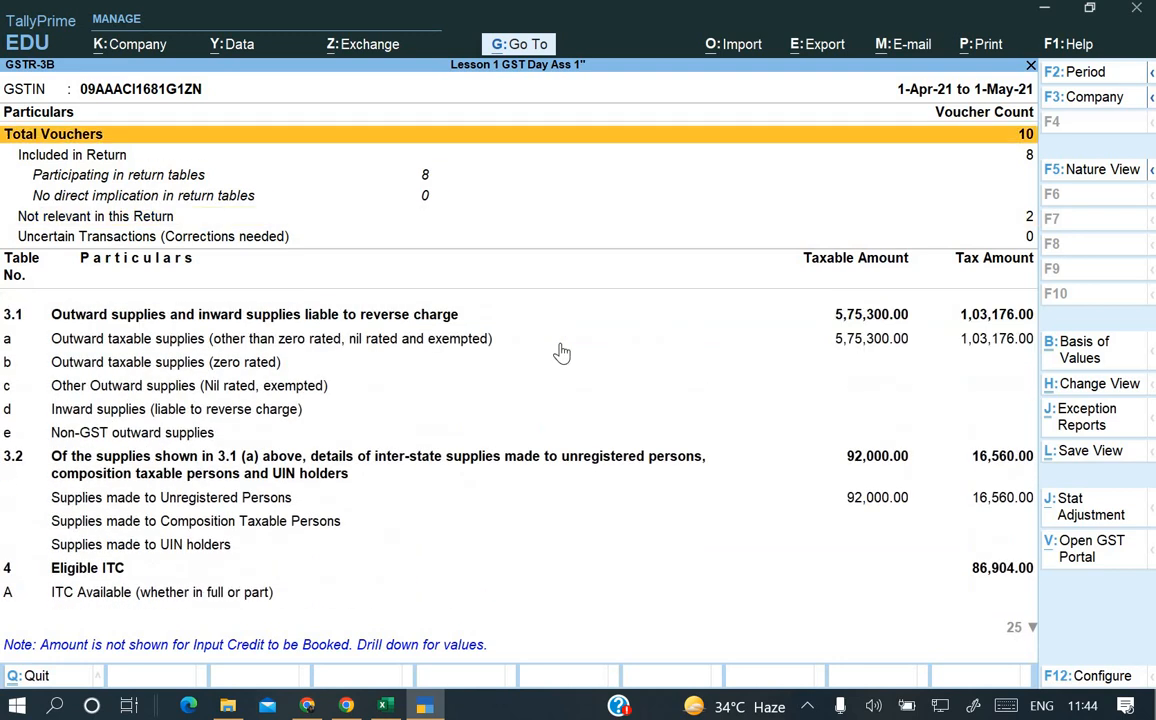
{"action": "key", "text": "Down"}
{"action": "key", "text": "Down"}
{"action": "key", "text": "Down"}
{"action": "key", "text": "Down"}
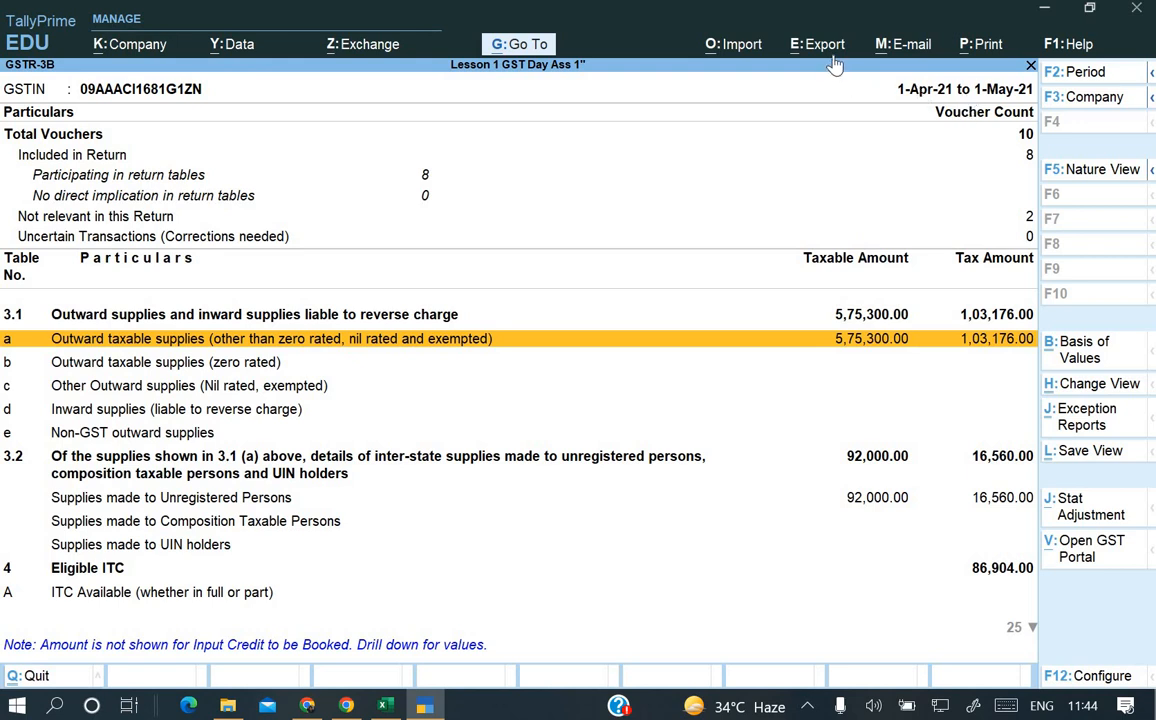
Print-preview the GSTR-3B Return Form in Word, maximized and scrolled to the 3.1 table.
{"action": "left_click", "coordinate": [980, 44]}
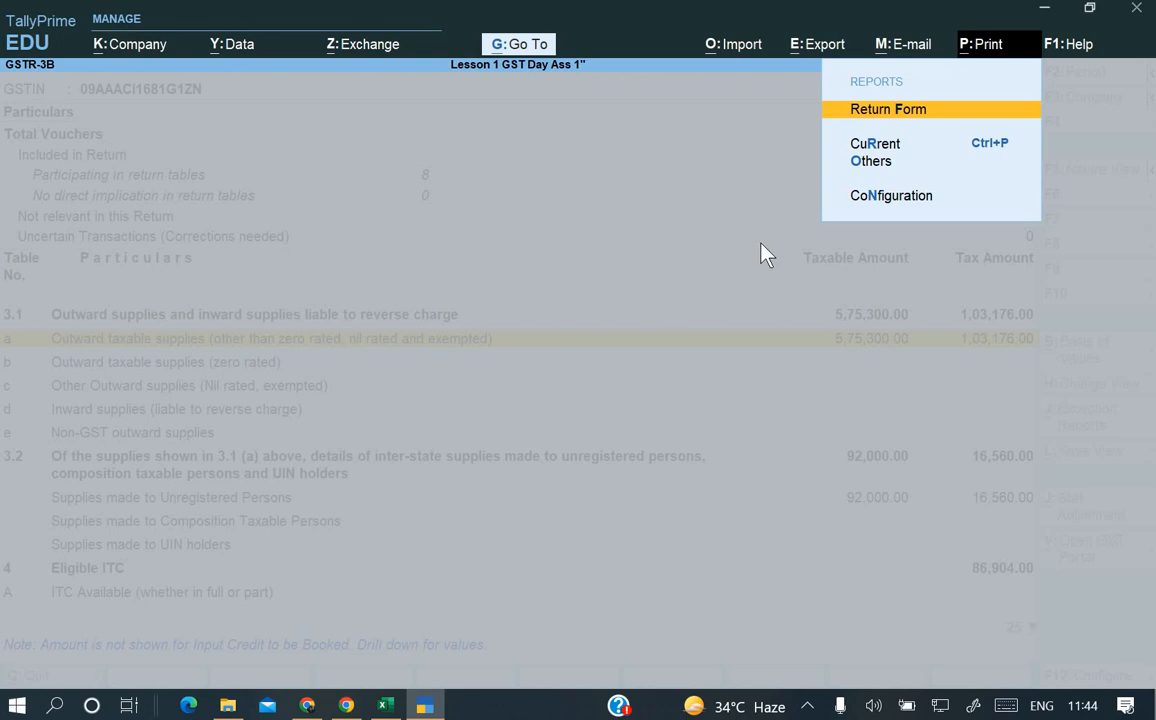
{"action": "key", "text": "Return"}
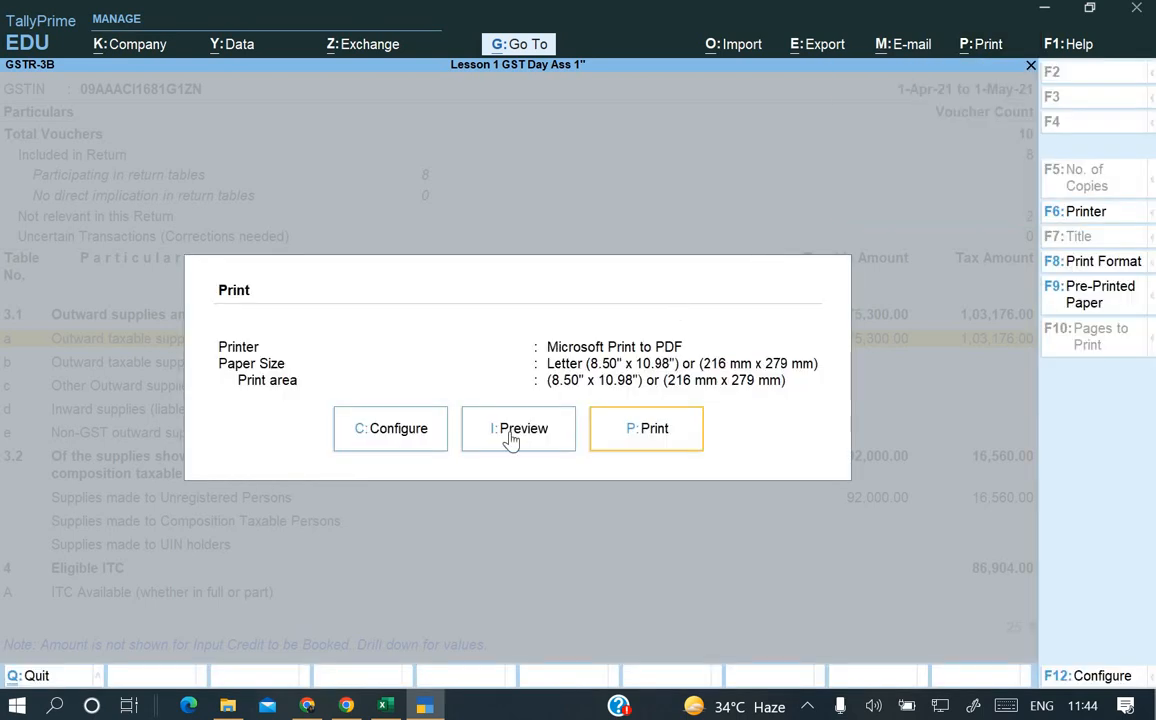
{"action": "left_click", "coordinate": [509, 441]}
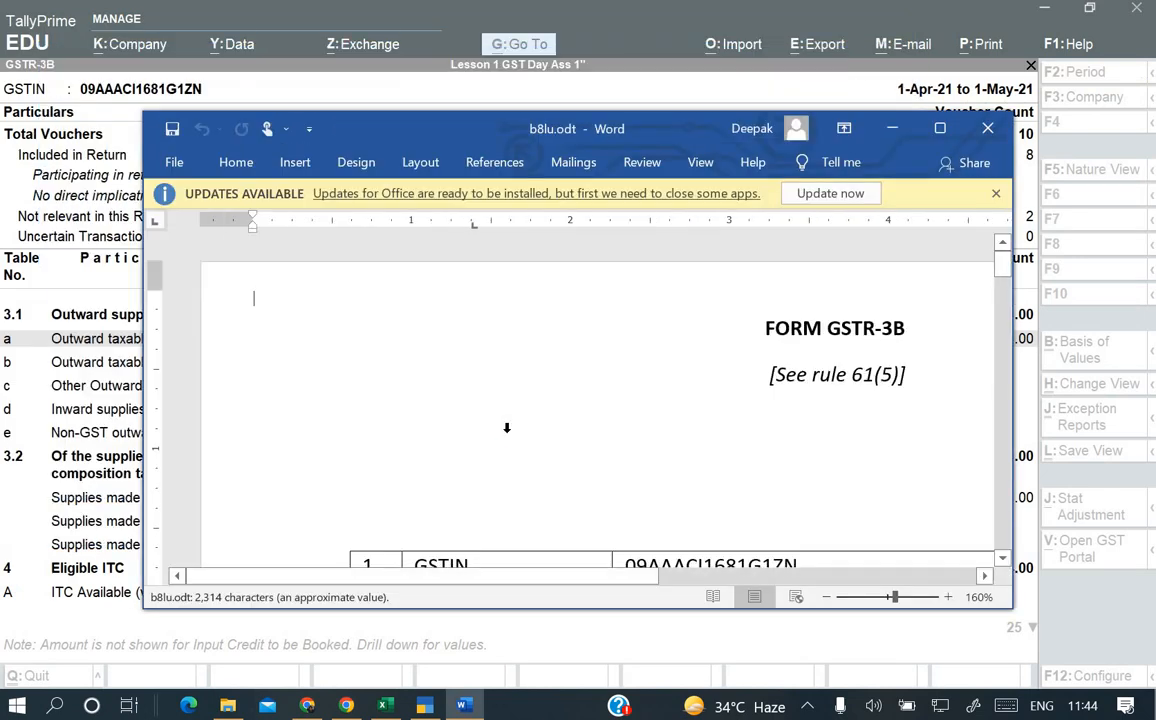
{"action": "left_click", "coordinate": [940, 128]}
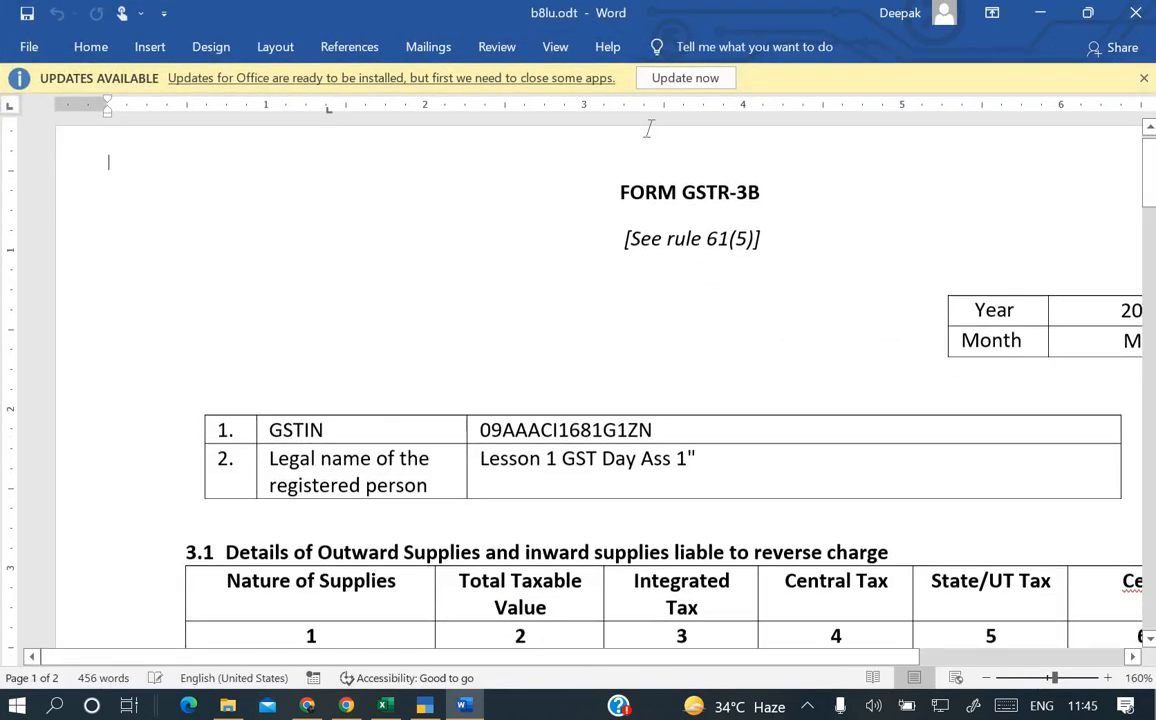
{"action": "scroll", "coordinate": [643, 371], "scroll_direction": "down", "scroll_amount": 2}
{"action": "scroll", "coordinate": [643, 371], "scroll_direction": "down", "scroll_amount": 2}
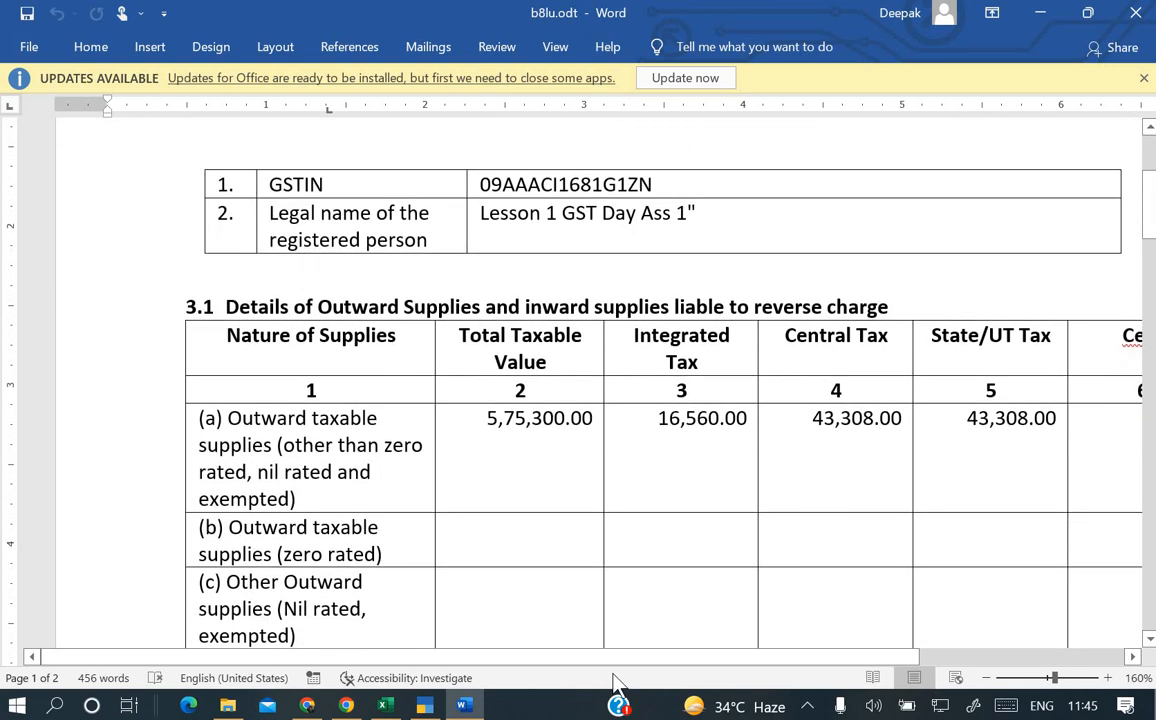
{"action": "scroll", "coordinate": [715, 665], "scroll_direction": "right", "scroll_amount": 2}
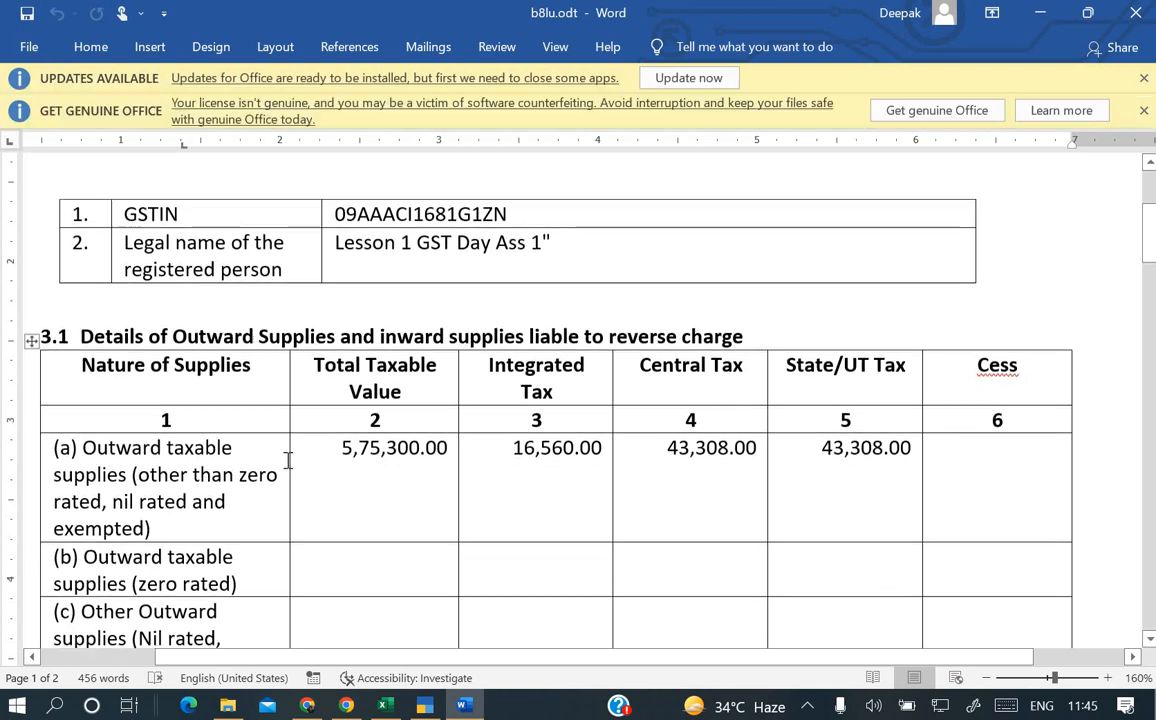
Back in the portal, open the 3.1 outward supplies form alongside the Word reference copy.
{"action": "left_click", "coordinate": [345, 706]}
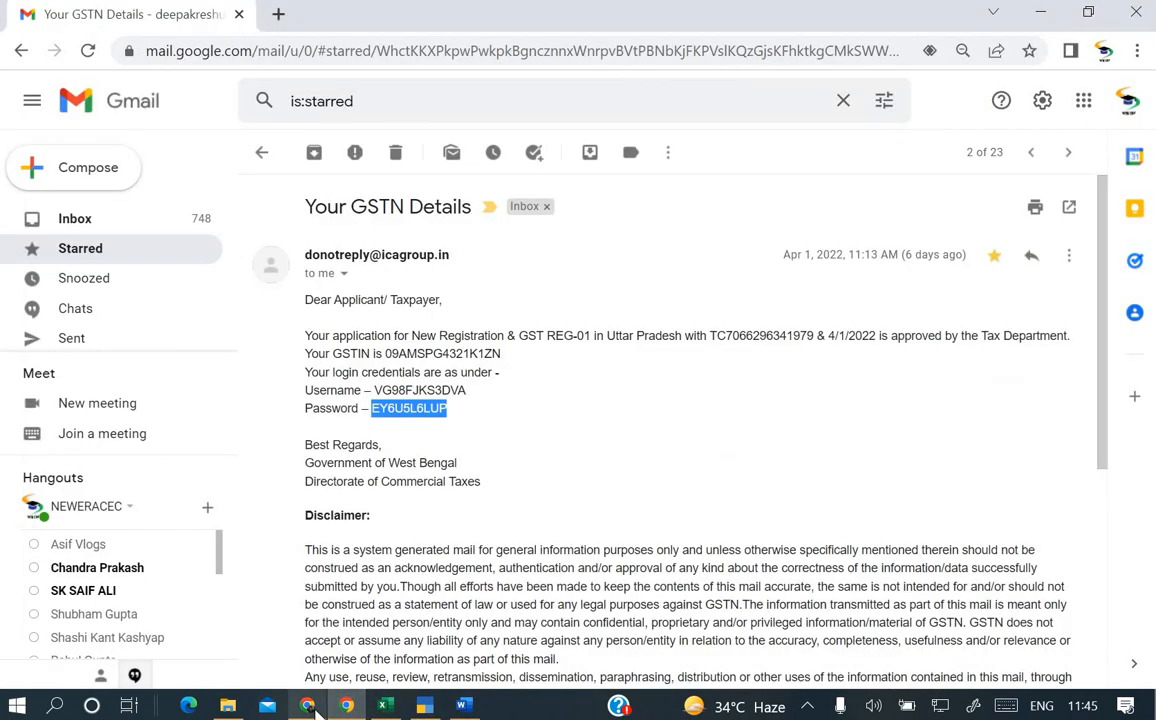
{"action": "left_click", "coordinate": [307, 706]}
{"action": "scroll", "coordinate": [369, 268], "scroll_direction": "up", "scroll_amount": 2}
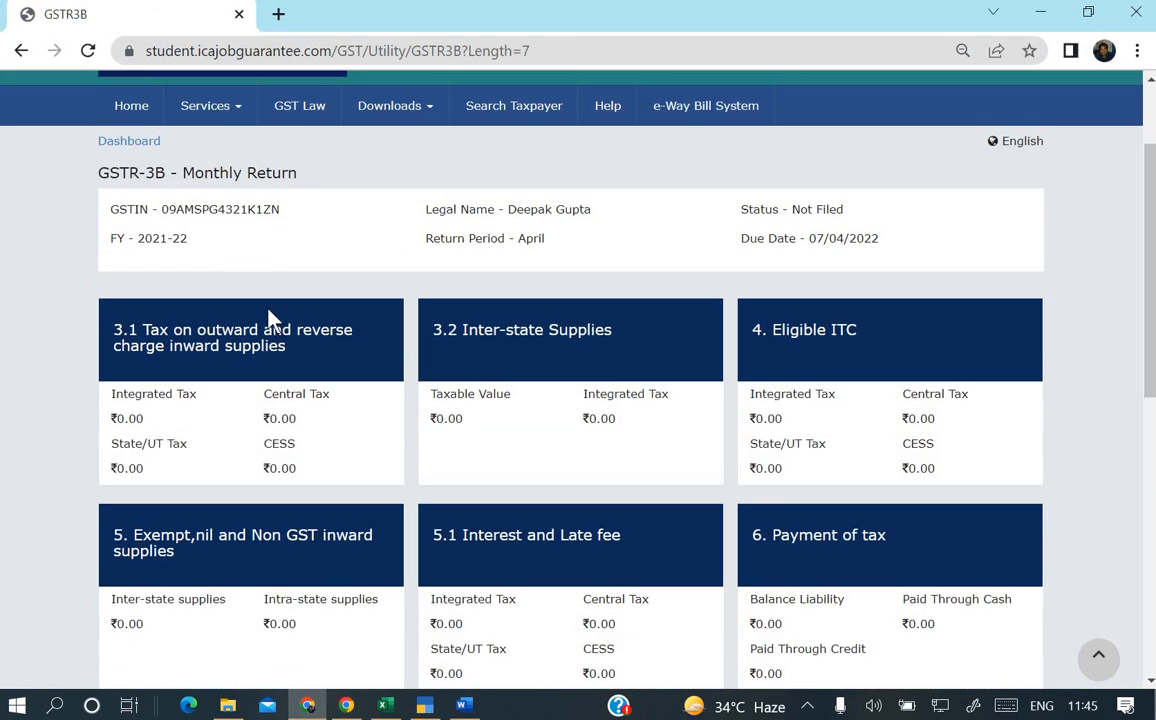
{"action": "left_click", "coordinate": [253, 341]}
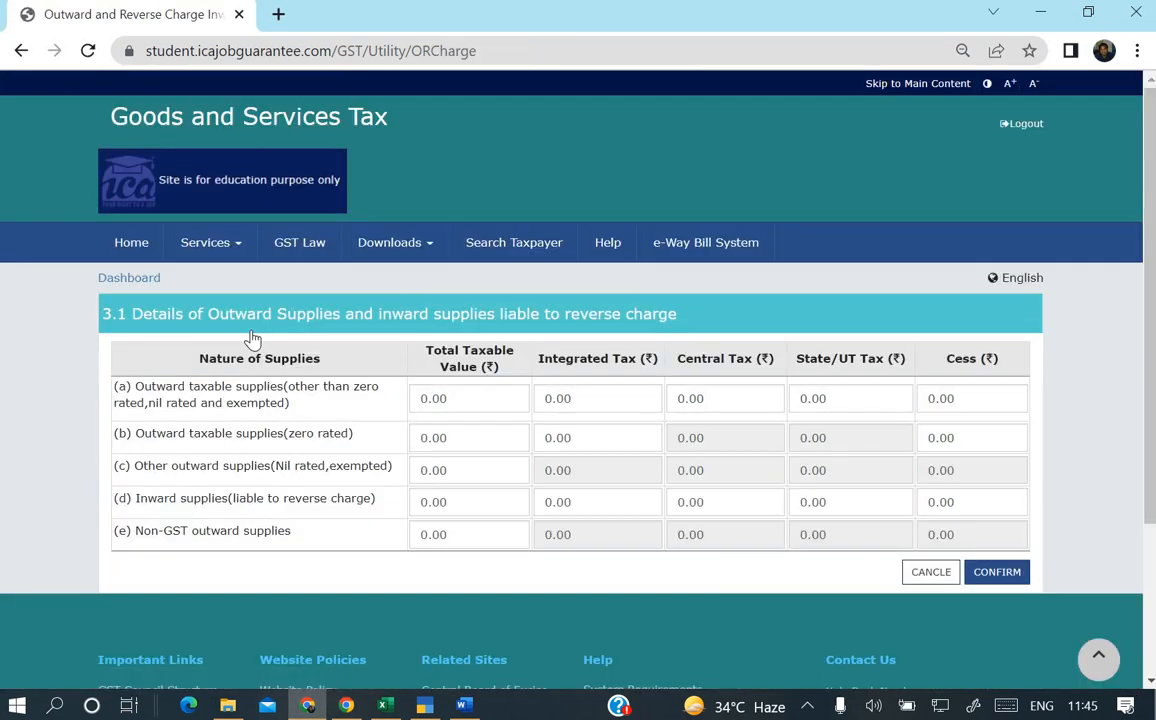
{"action": "scroll", "coordinate": [449, 670], "scroll_direction": "down", "scroll_amount": 2}
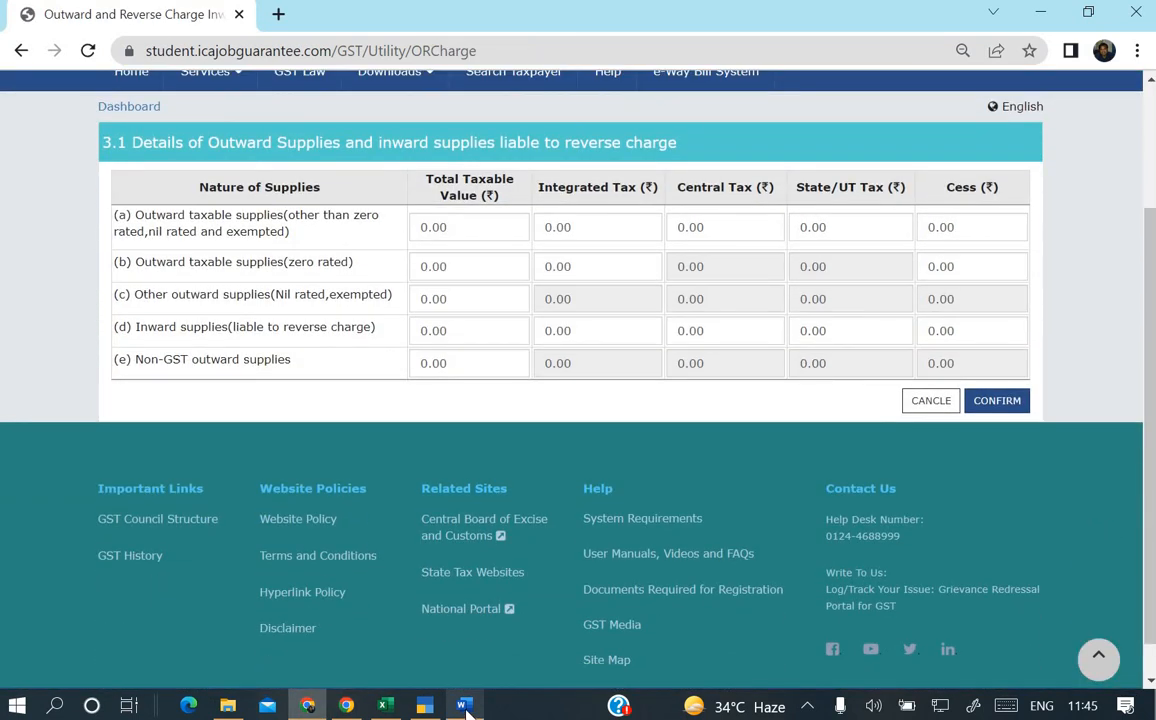
{"action": "left_click", "coordinate": [463, 706]}
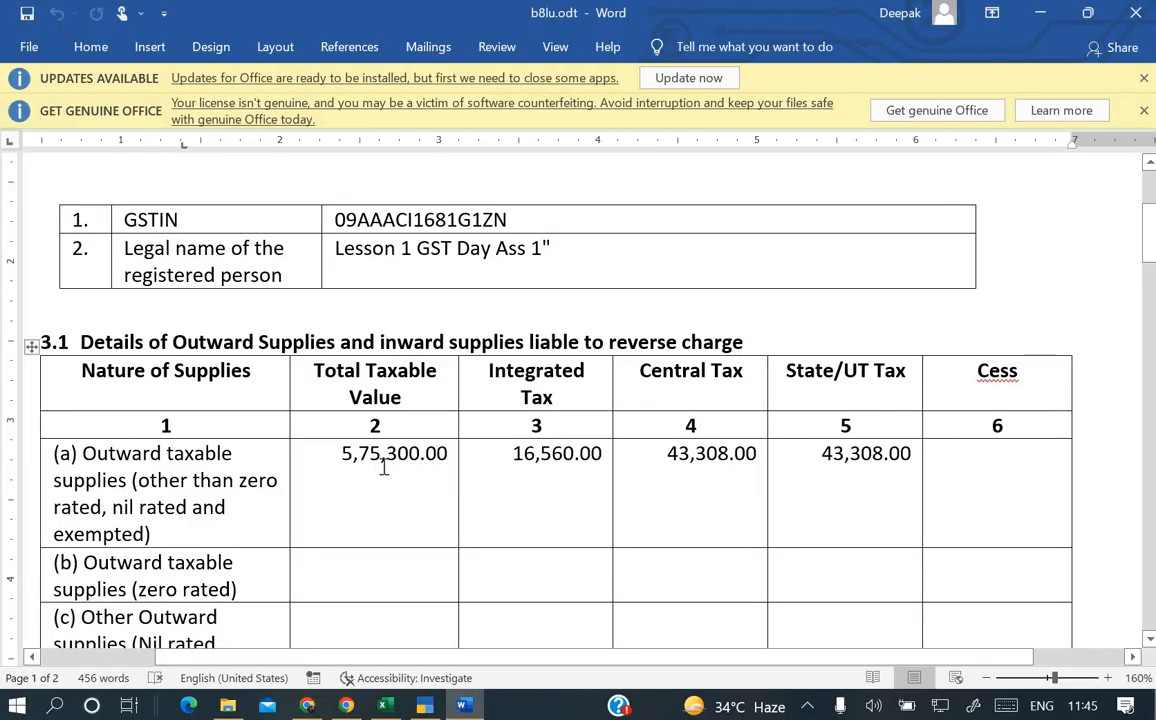
{"action": "key", "text": "alt+Tab"}
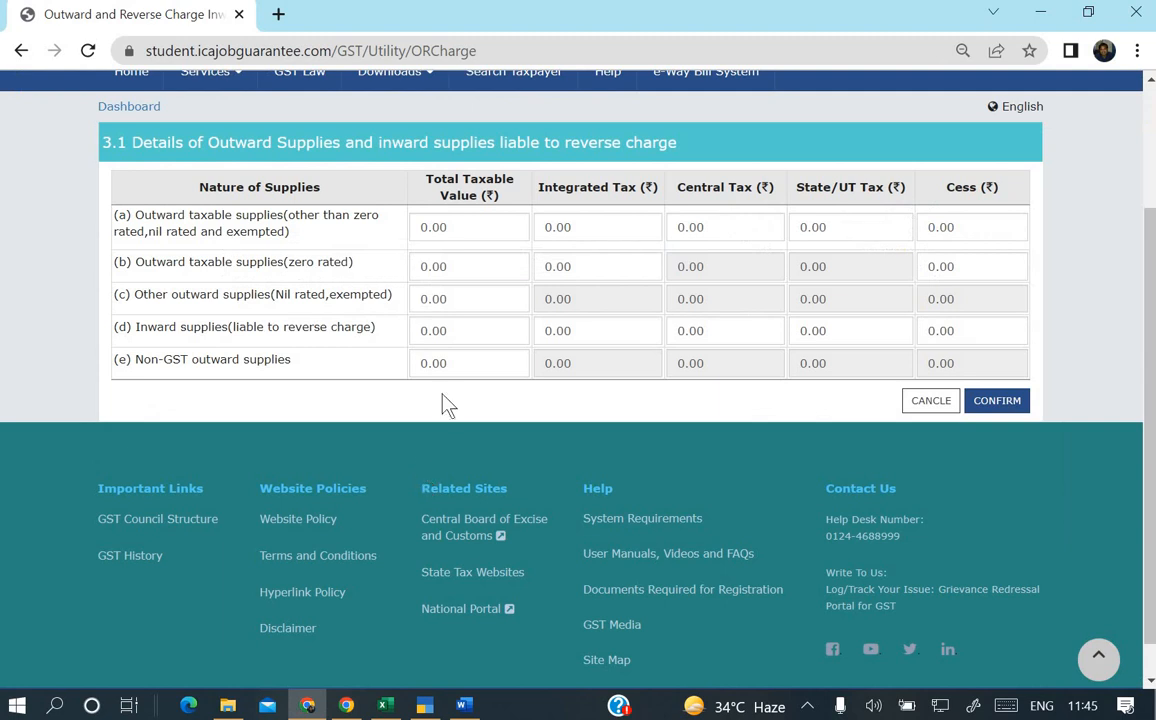
Enter row (a) taxable value 575300 and integrated tax 16560.
{"action": "left_click_drag", "start_coordinate": [450, 228], "coordinate": [348, 249]}
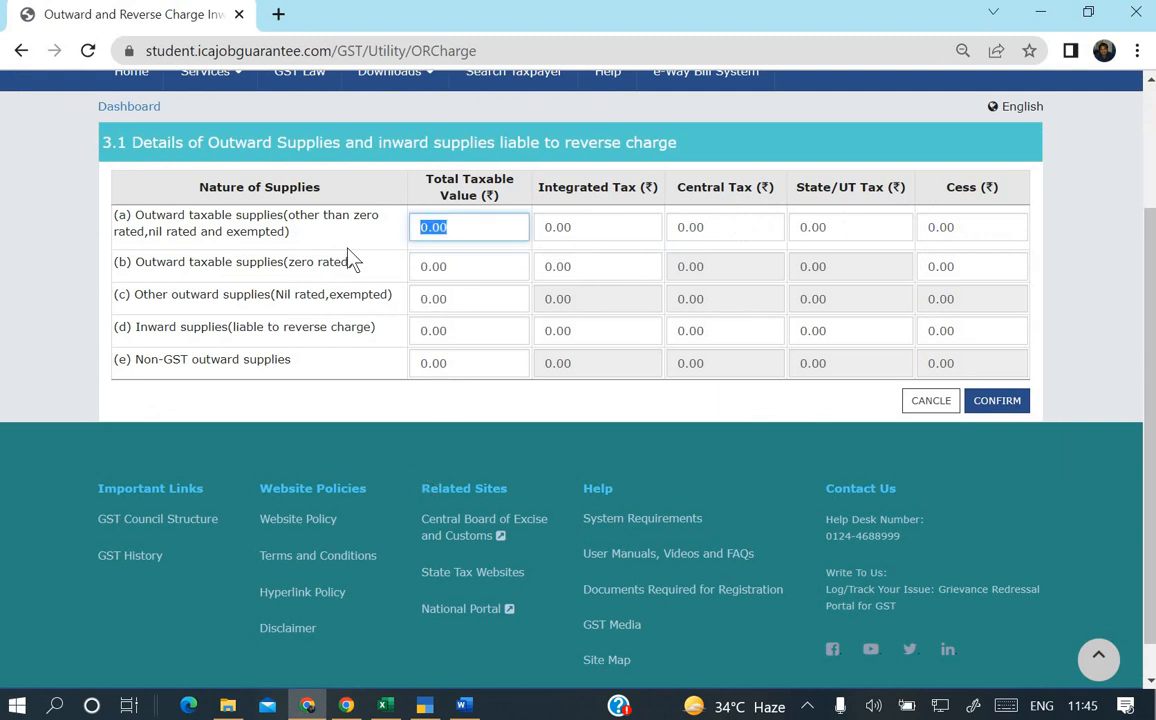
{"action": "type", "text": "575300"}
{"action": "key", "text": "Tab"}
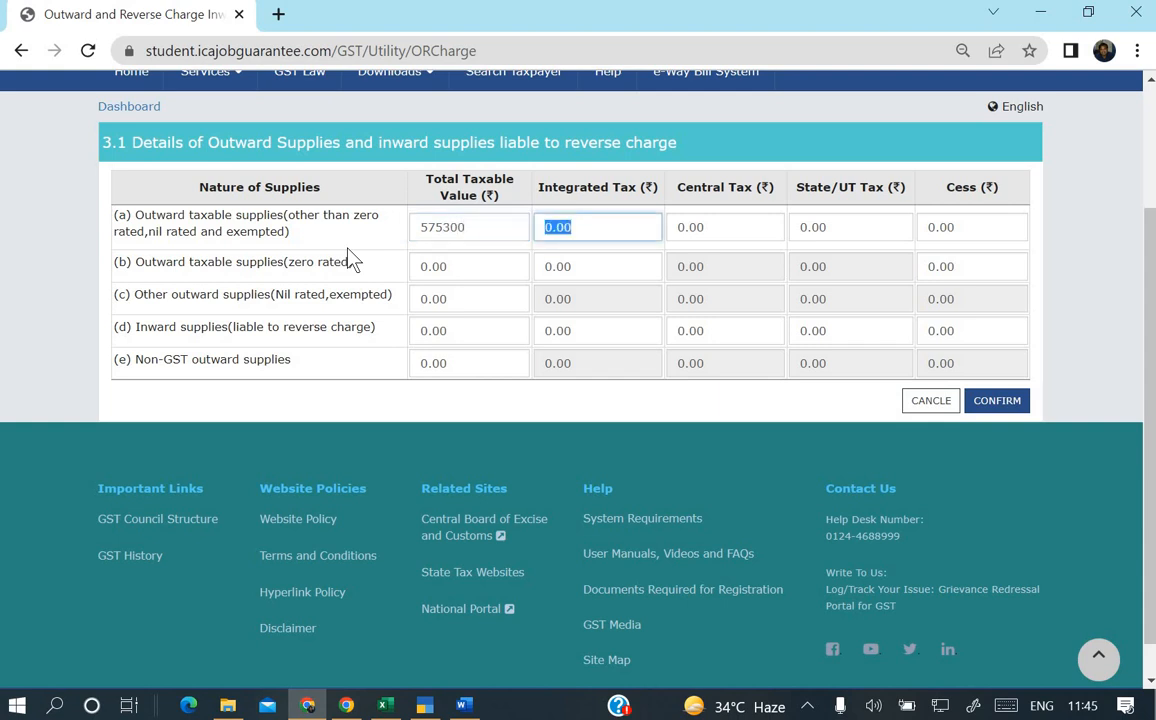
{"action": "key", "text": "alt+Tab"}
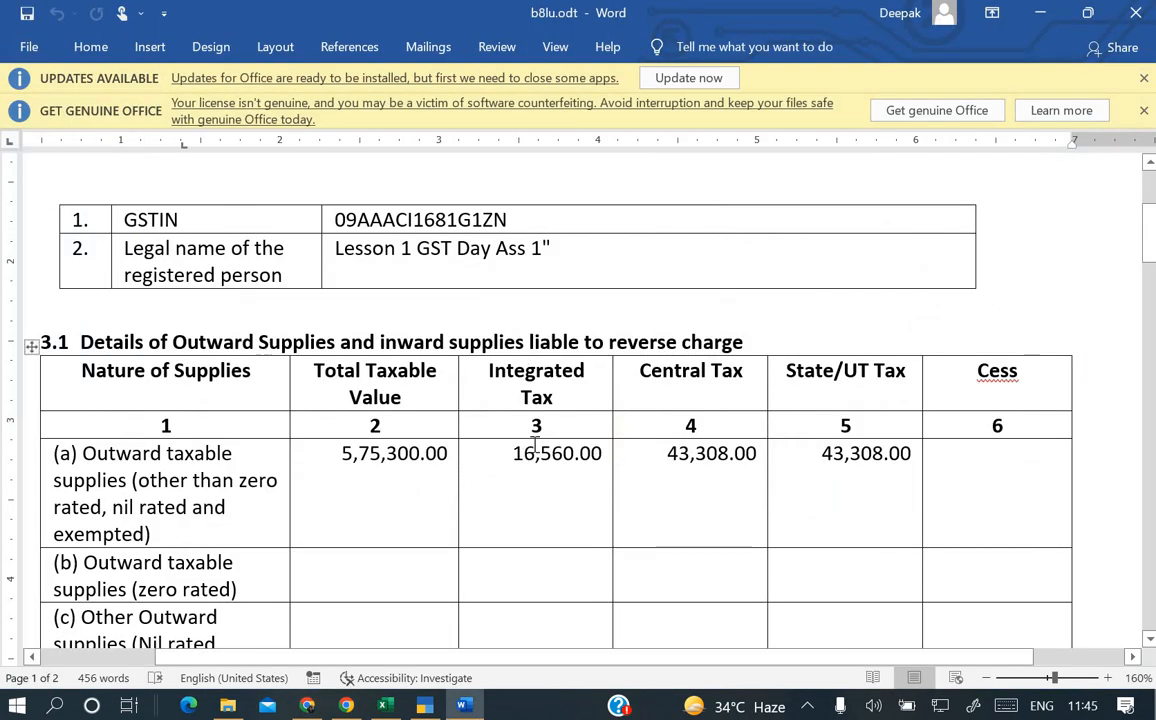
{"action": "key", "text": "alt+Tab"}
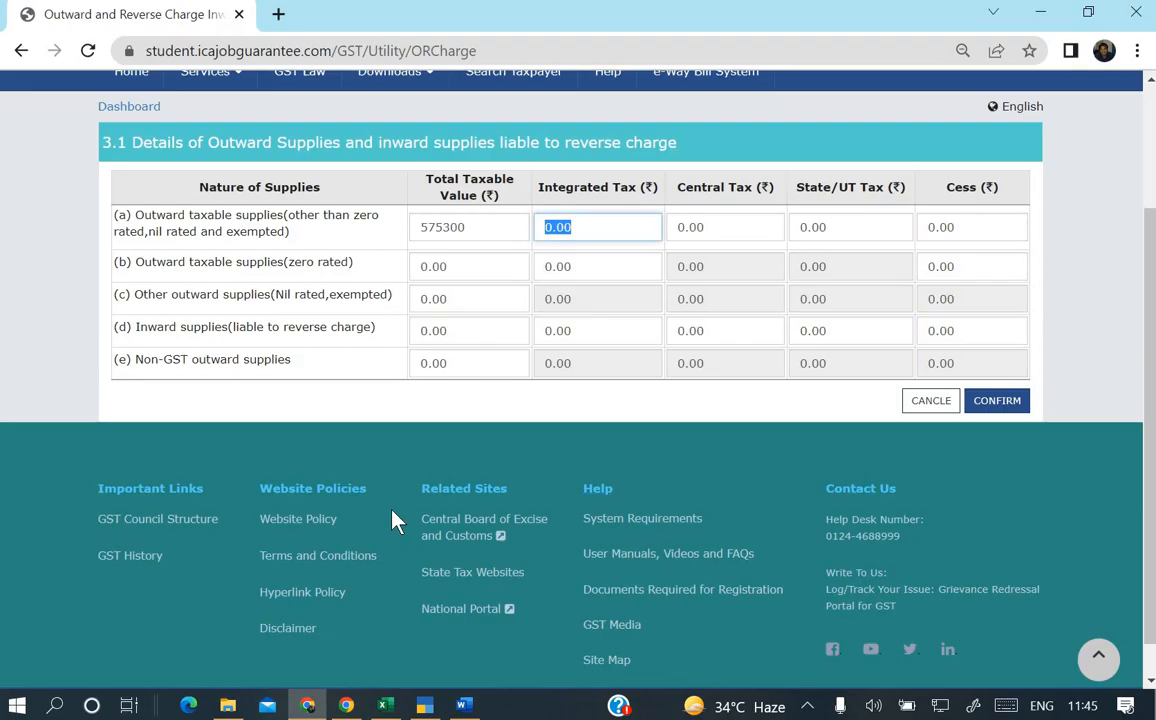
{"action": "type", "text": "16560"}
{"action": "key", "text": "Tab"}
Enter 43308 as central and State/UT tax and confirm the 3.1 figures.
{"action": "key", "text": "alt+Tab"}
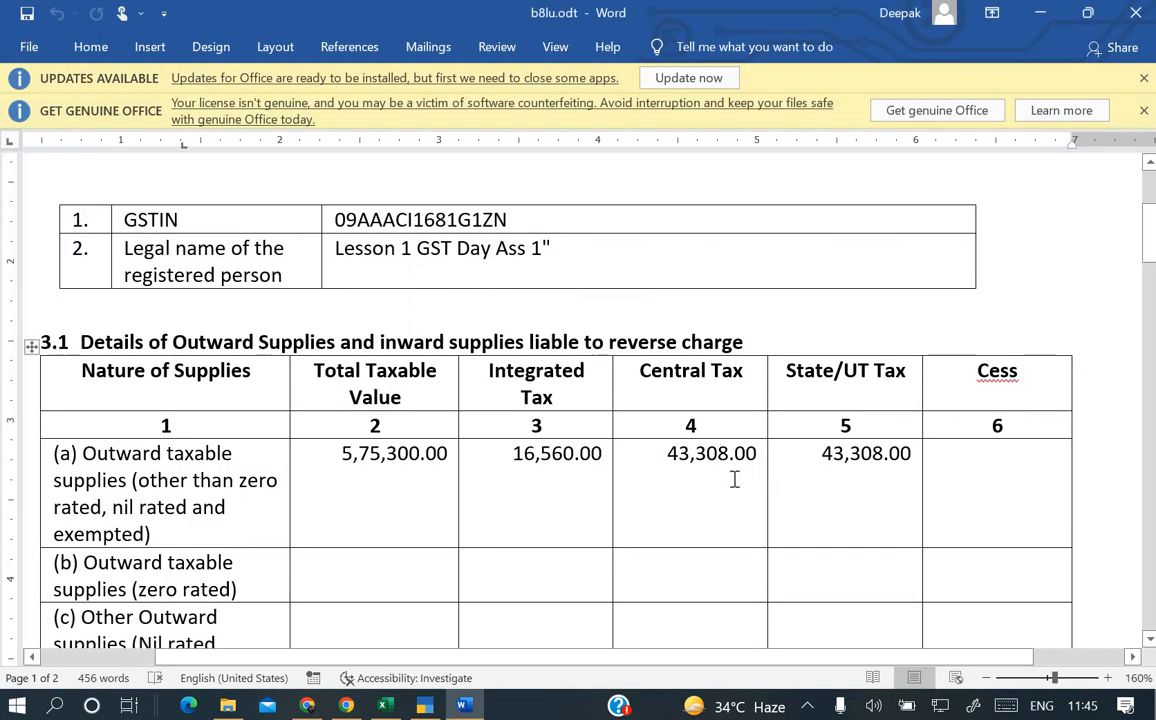
{"action": "key", "text": "alt+Tab"}
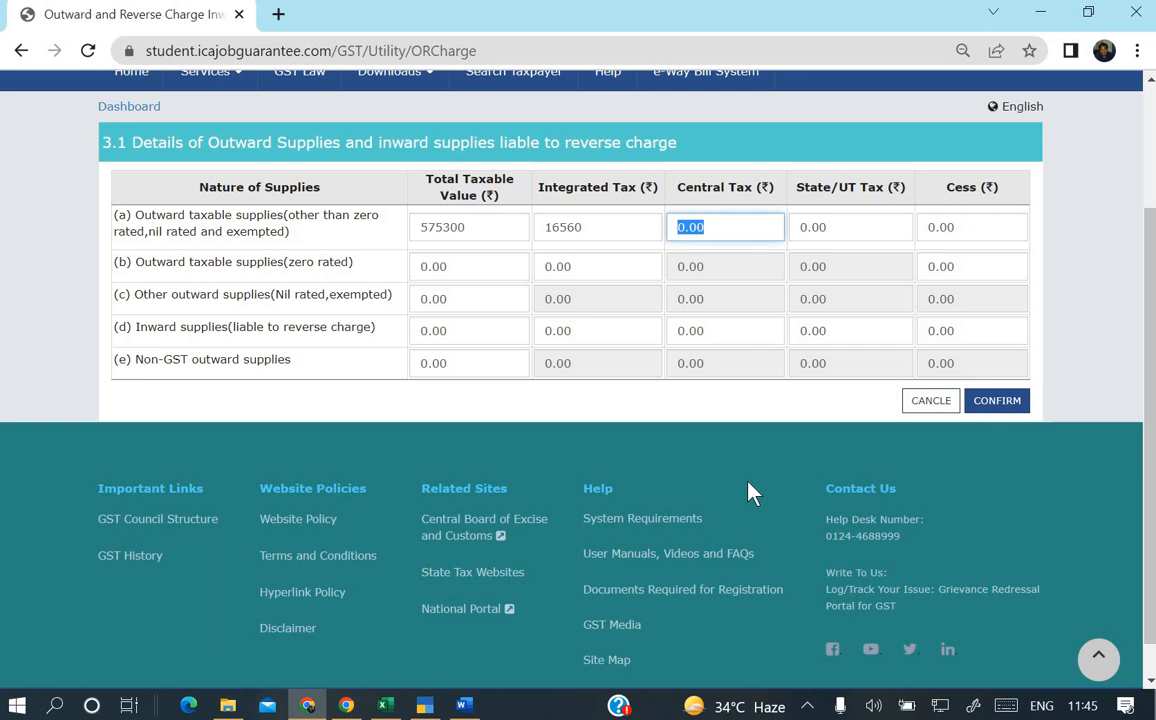
{"action": "type", "text": "43308"}
{"action": "key", "text": "Tab"}
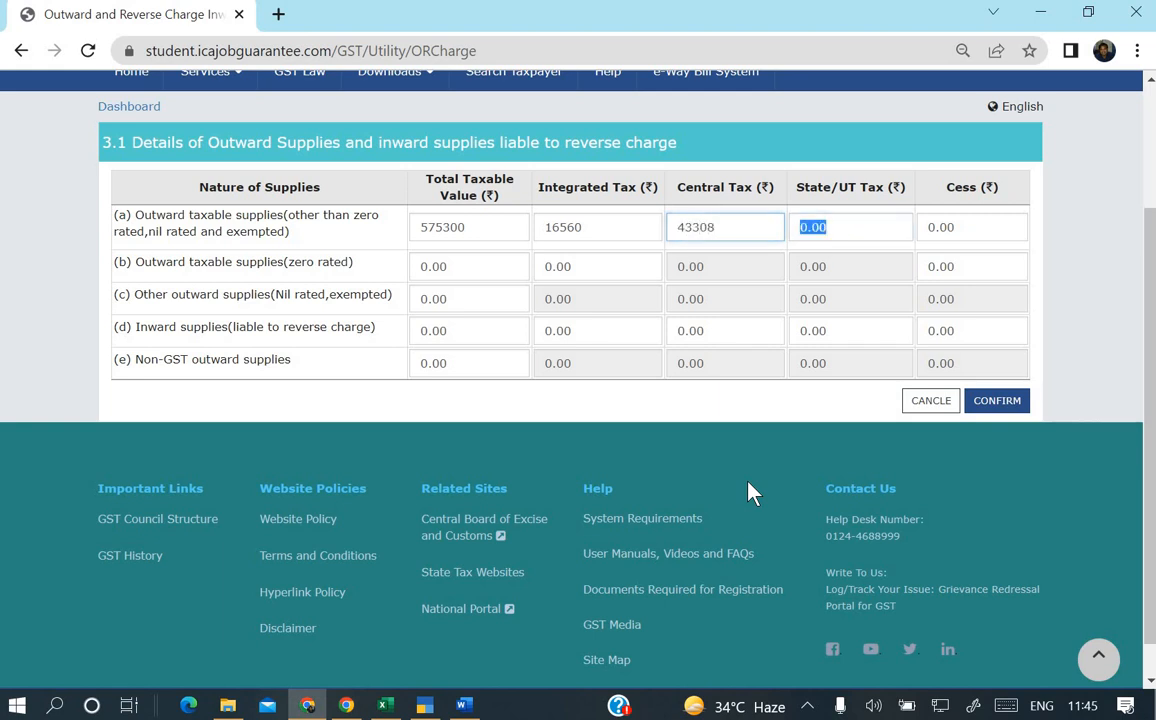
{"action": "type", "text": "4330"}
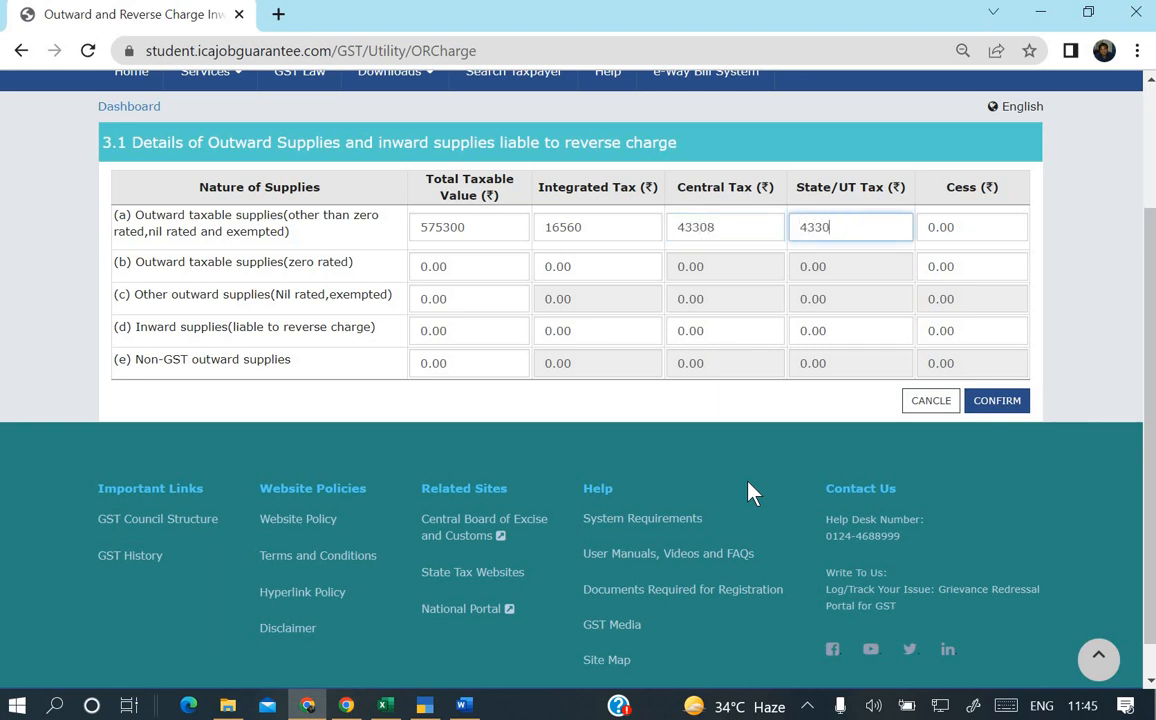
{"action": "type", "text": "8"}
{"action": "key", "text": "Tab"}
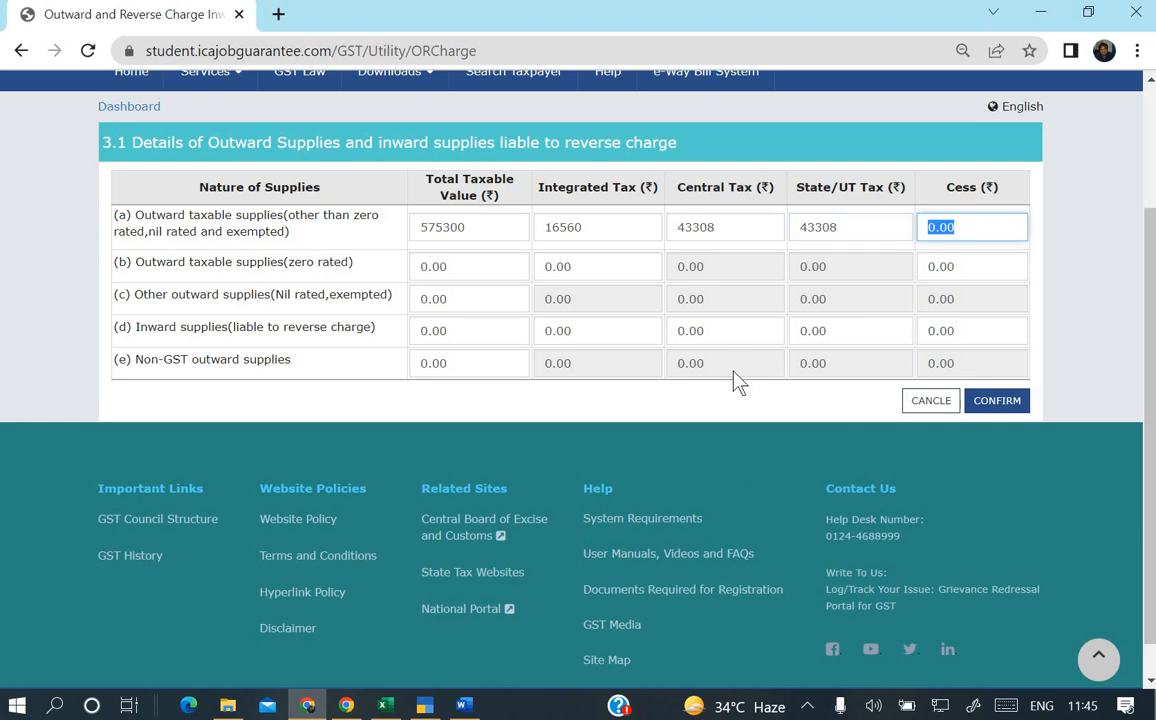
{"action": "key", "text": "alt+Tab"}
{"action": "scroll", "coordinate": [382, 343], "scroll_direction": "down", "scroll_amount": 3}
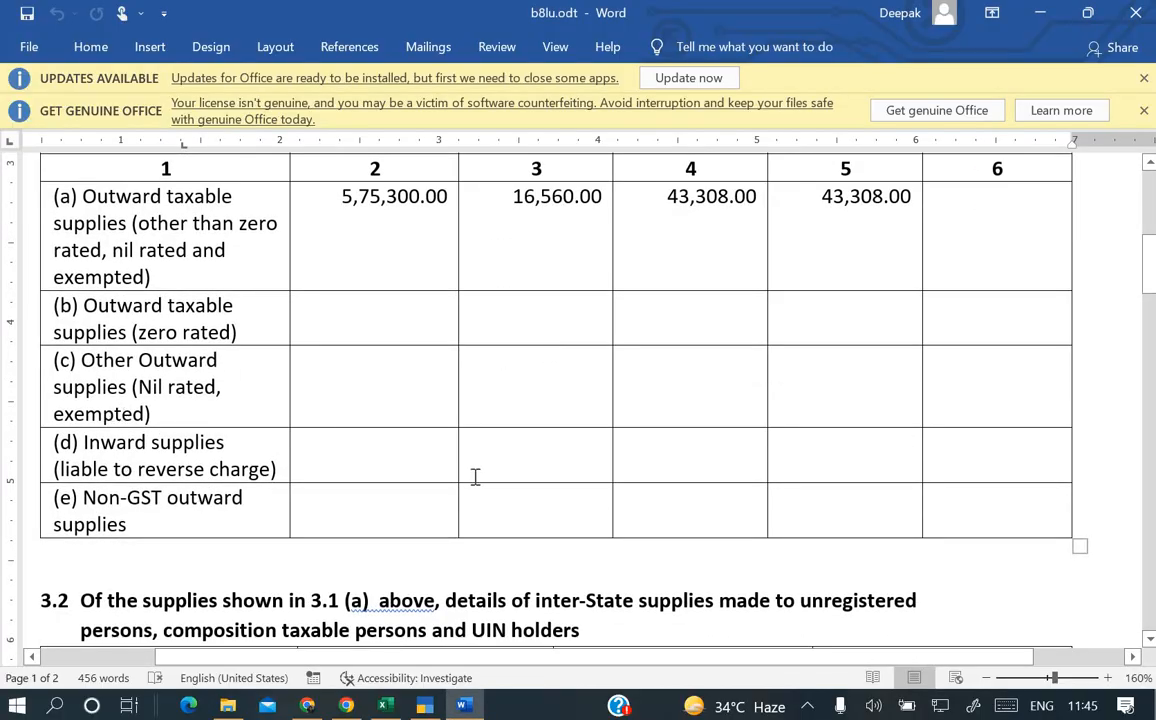
{"action": "scroll", "coordinate": [476, 476], "scroll_direction": "down", "scroll_amount": 3}
{"action": "key", "text": "alt+Tab"}
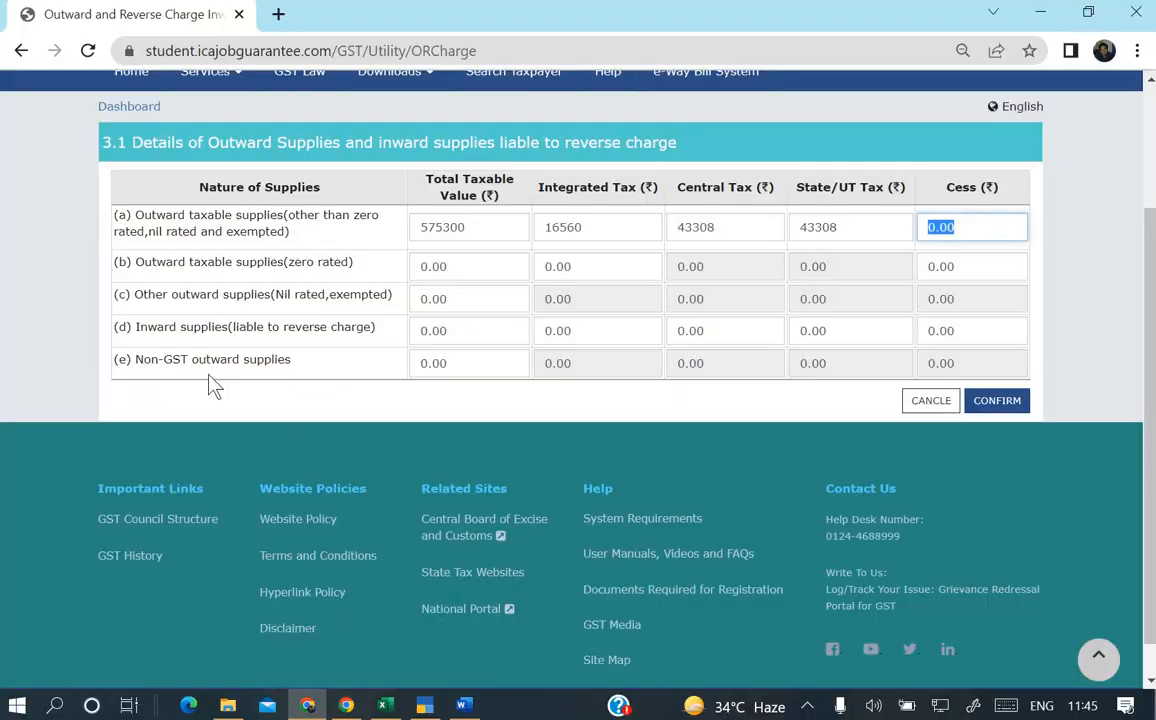
{"action": "left_click", "coordinate": [1010, 402]}
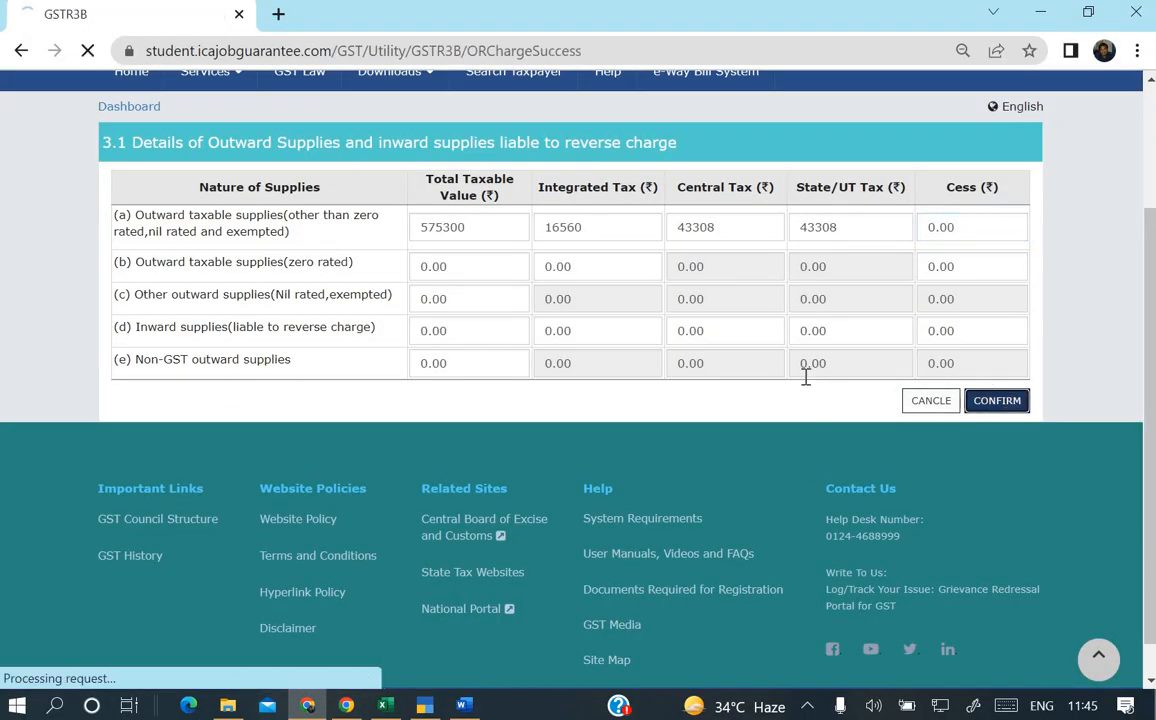
Open the 3.2 inter-state supplies section and set Jharkhand as place of supply for unregistered persons.
{"action": "scroll", "coordinate": [805, 376], "scroll_direction": "down", "scroll_amount": 2}
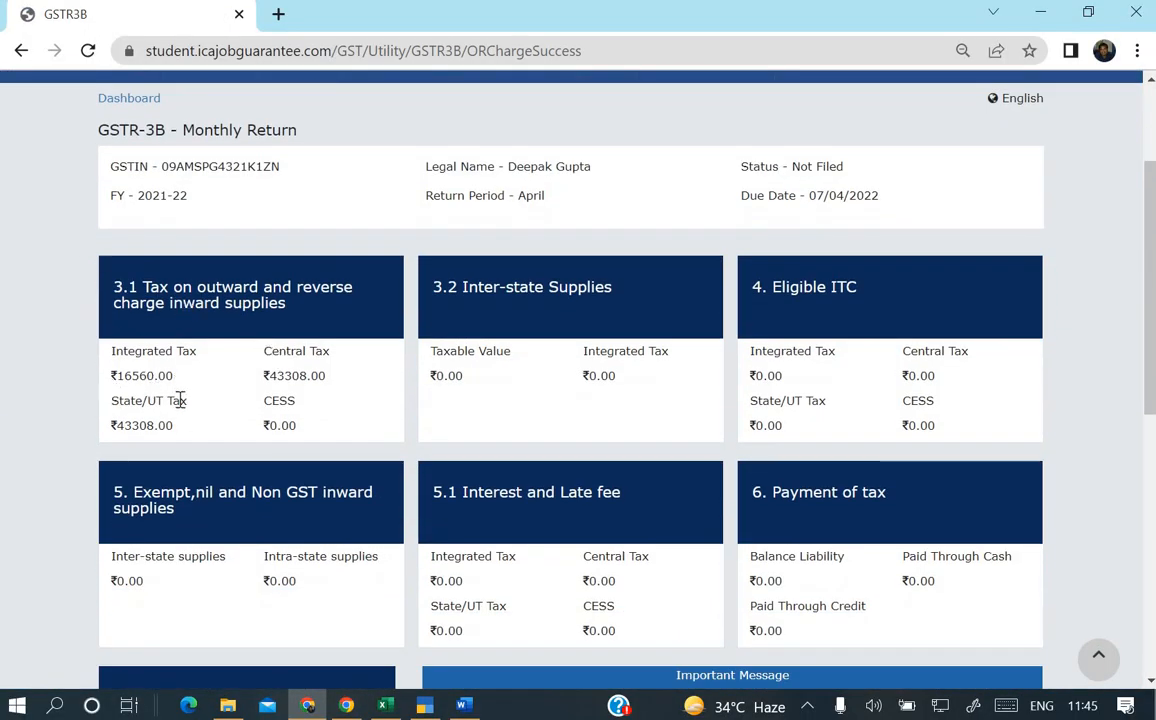
{"action": "left_click", "coordinate": [513, 300]}
{"action": "key", "text": "alt+Tab"}
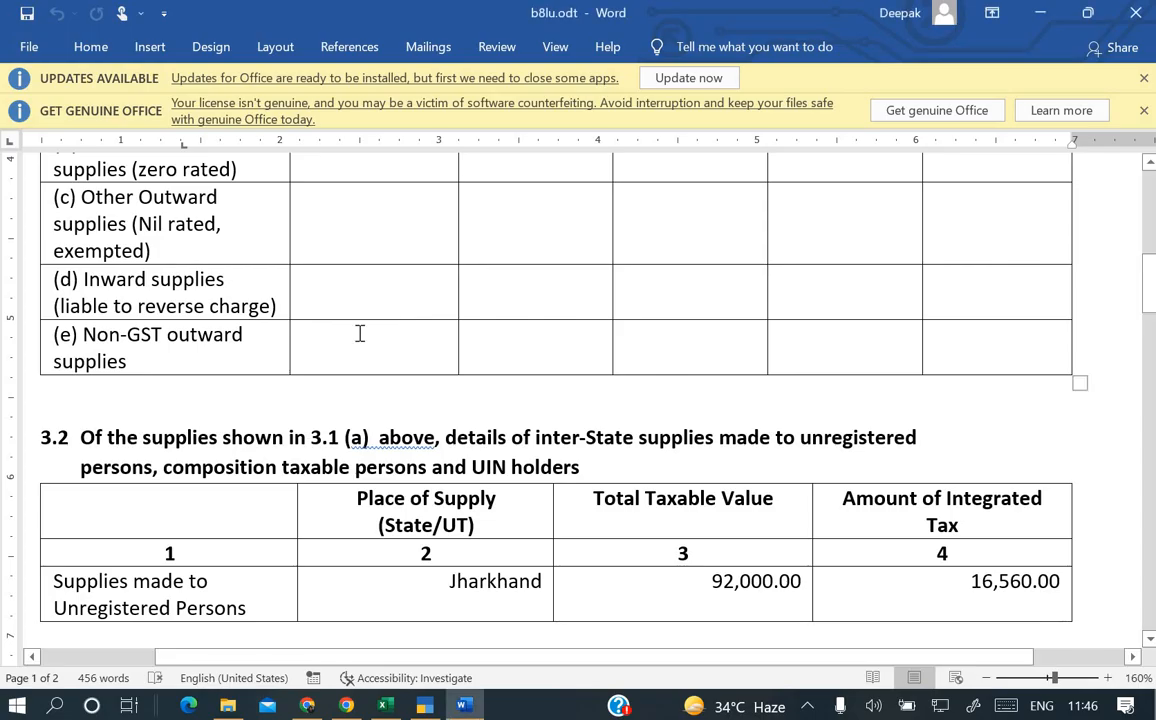
{"action": "scroll", "coordinate": [360, 333], "scroll_direction": "down", "scroll_amount": 5}
{"action": "scroll", "coordinate": [360, 333], "scroll_direction": "up", "scroll_amount": 1}
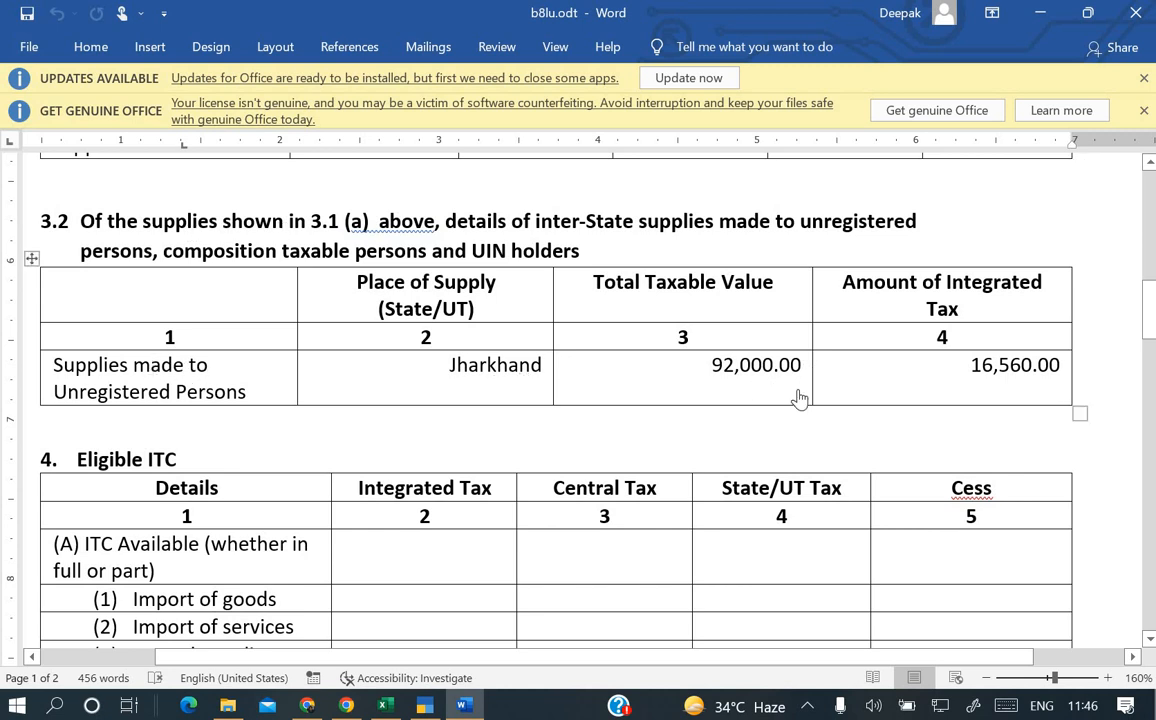
{"action": "key", "text": "alt+Tab"}
{"action": "left_click", "coordinate": [199, 451]}
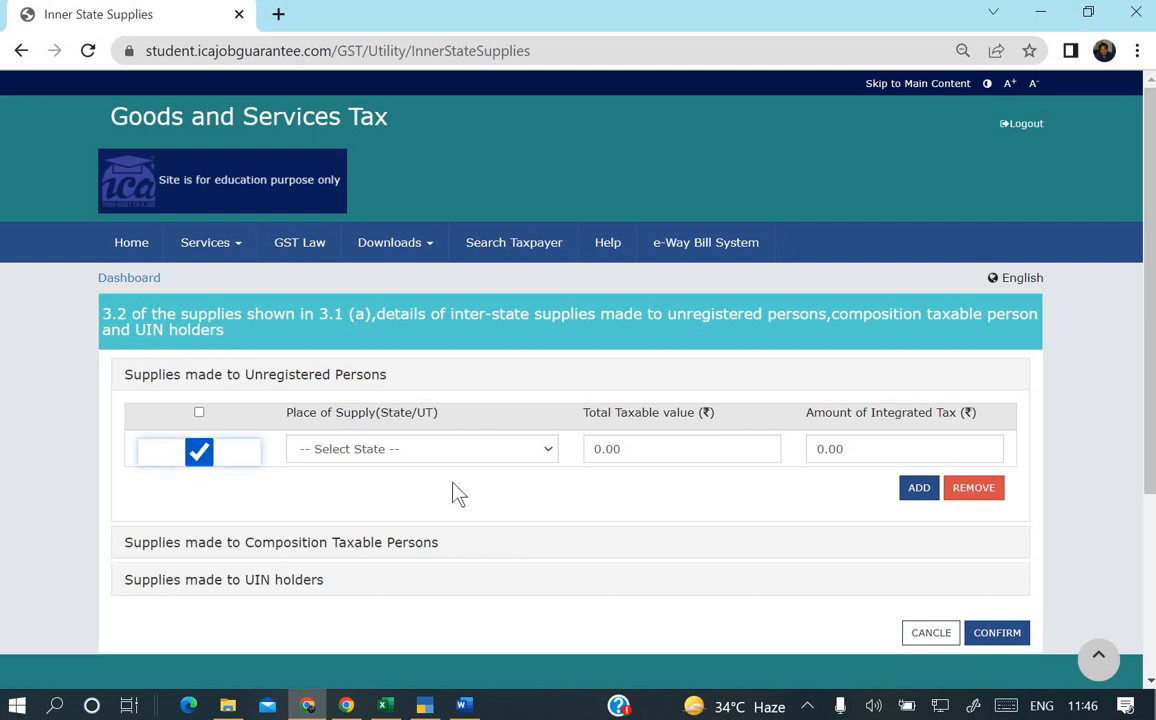
{"action": "left_click", "coordinate": [463, 455]}
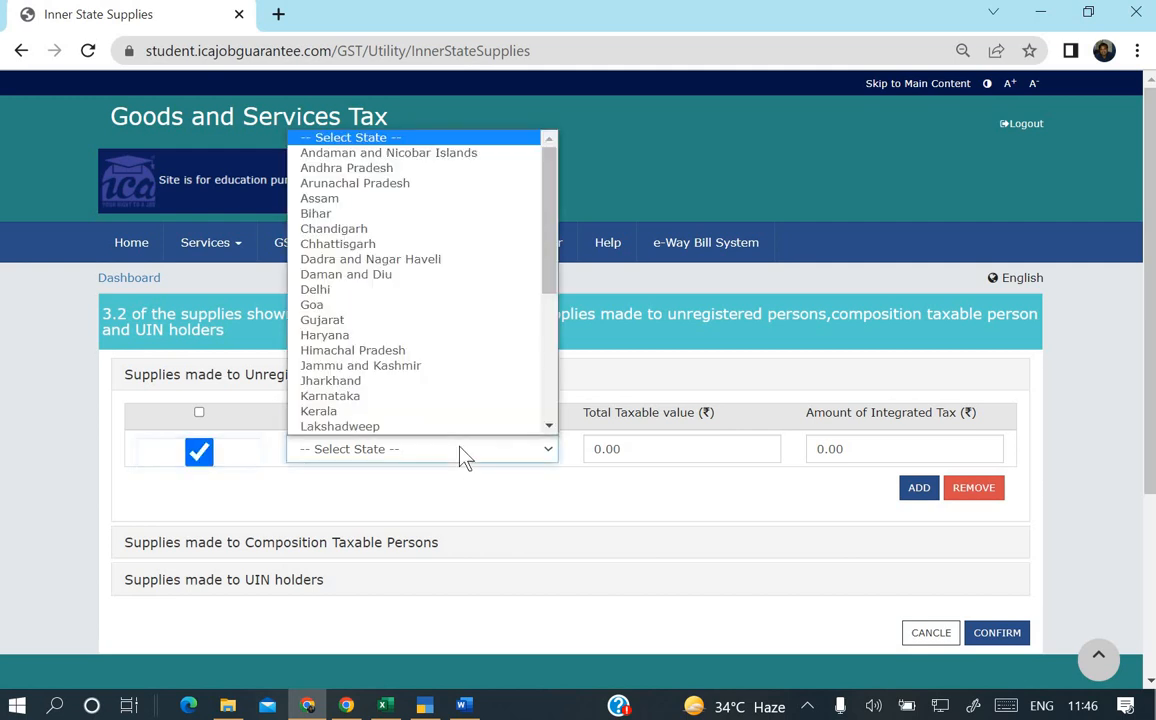
{"action": "left_click", "coordinate": [420, 381]}
{"action": "key", "text": "Tab"}
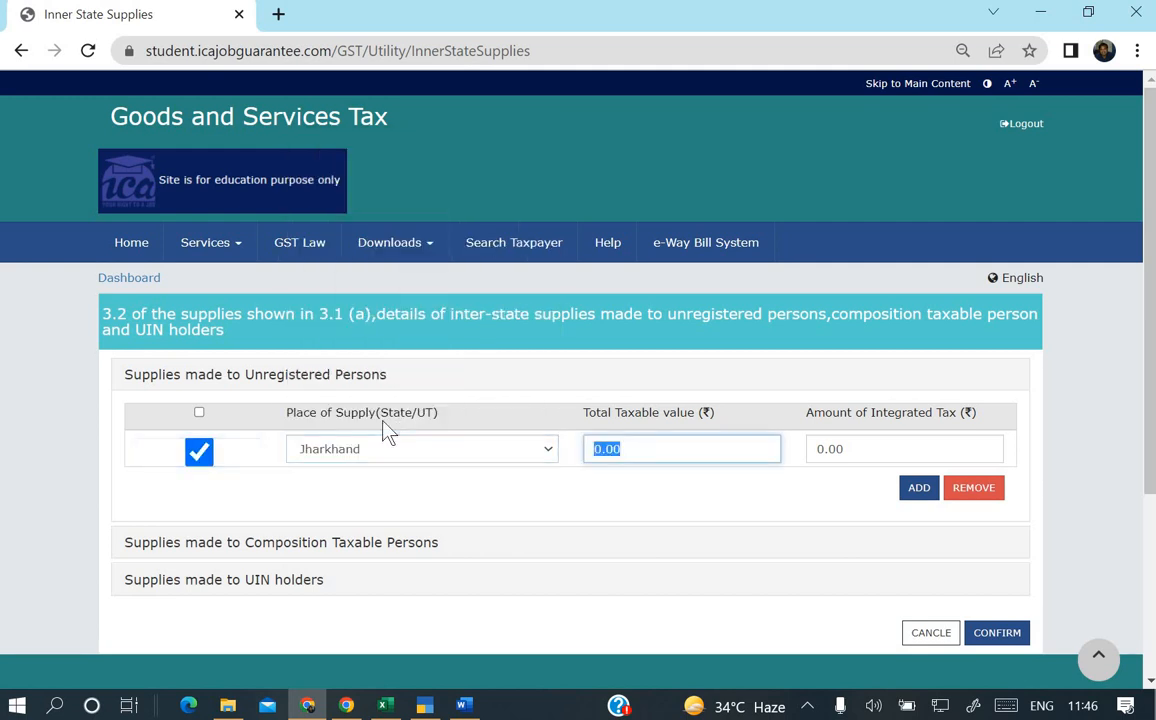
Enter 92000 taxable value and 16560 integrated tax, then confirm the 3.2 details.
{"action": "key", "text": "alt+Tab"}
{"action": "key", "text": "alt+Tab"}
{"action": "type", "text": "92000"}
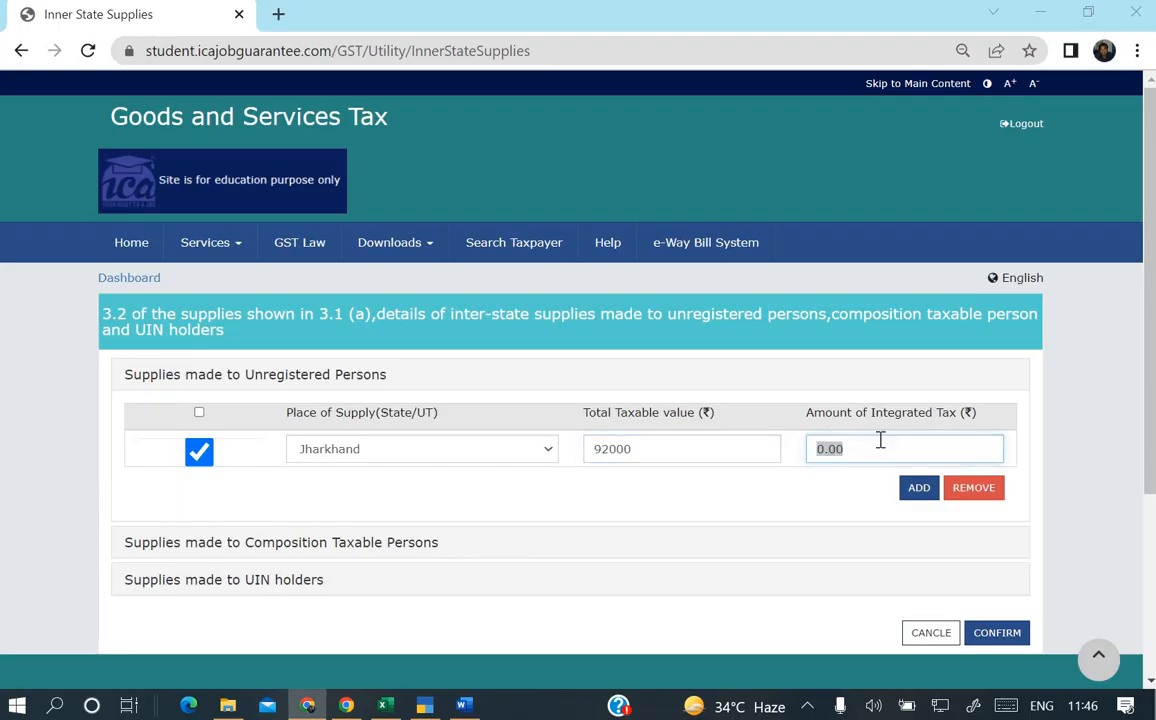
{"action": "key", "text": "alt+Tab"}
{"action": "key", "text": "alt+Tab"}
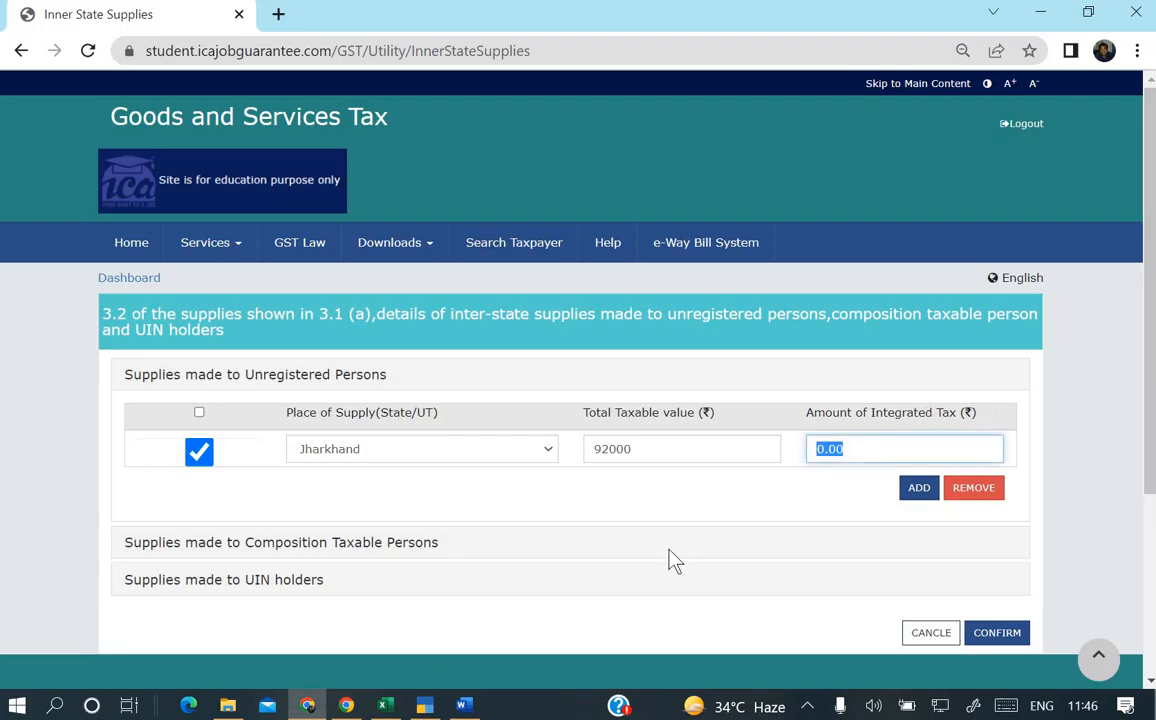
{"action": "type", "text": "16560"}
{"action": "key", "text": "Tab"}
{"action": "left_click", "coordinate": [922, 498]}
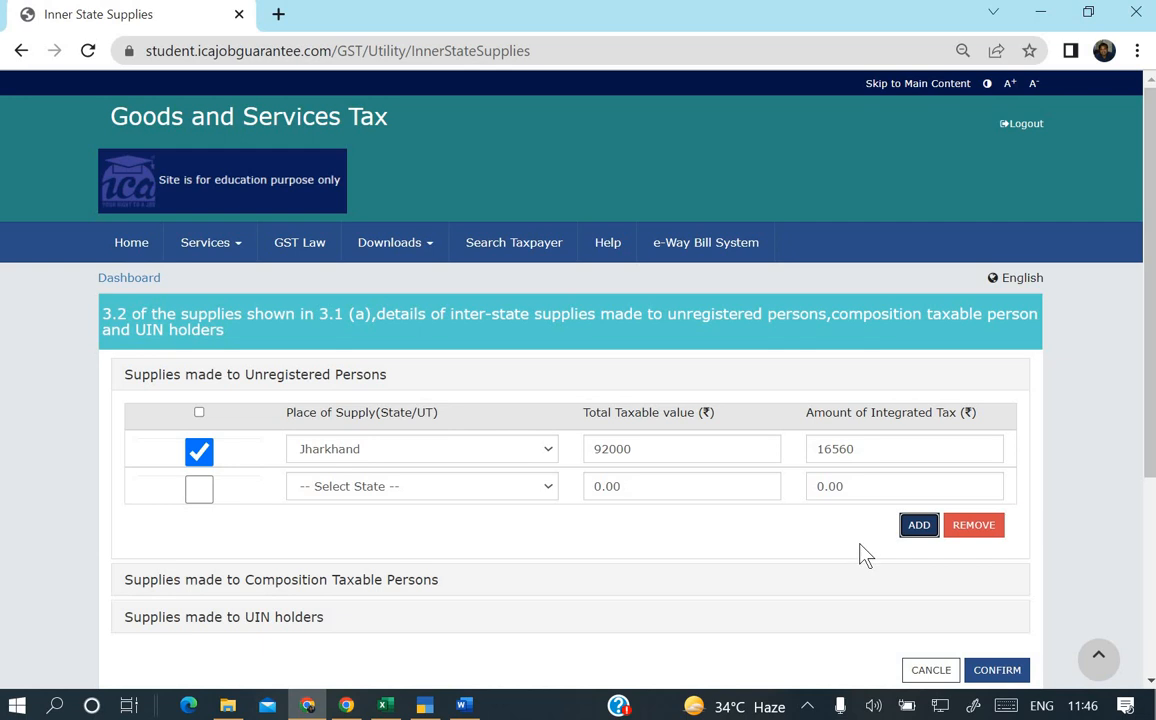
{"action": "scroll", "coordinate": [870, 556], "scroll_direction": "down", "scroll_amount": 1}
{"action": "left_click", "coordinate": [996, 586]}
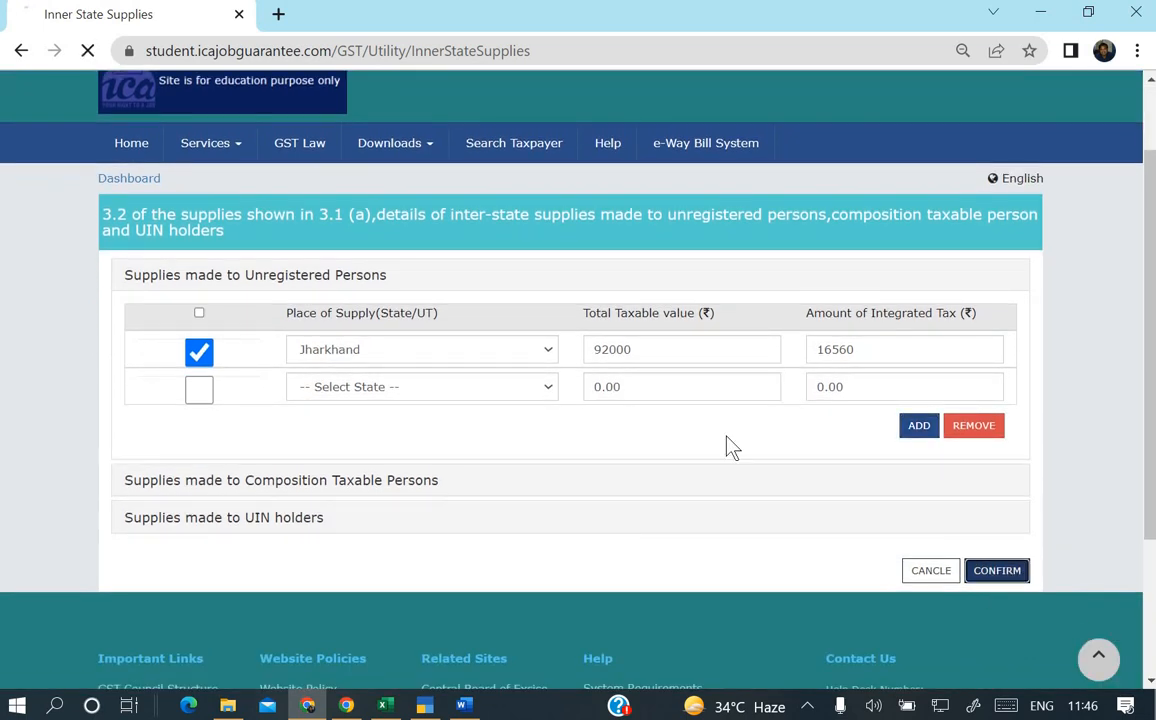
{"action": "scroll", "coordinate": [728, 440], "scroll_direction": "down", "scroll_amount": 3}
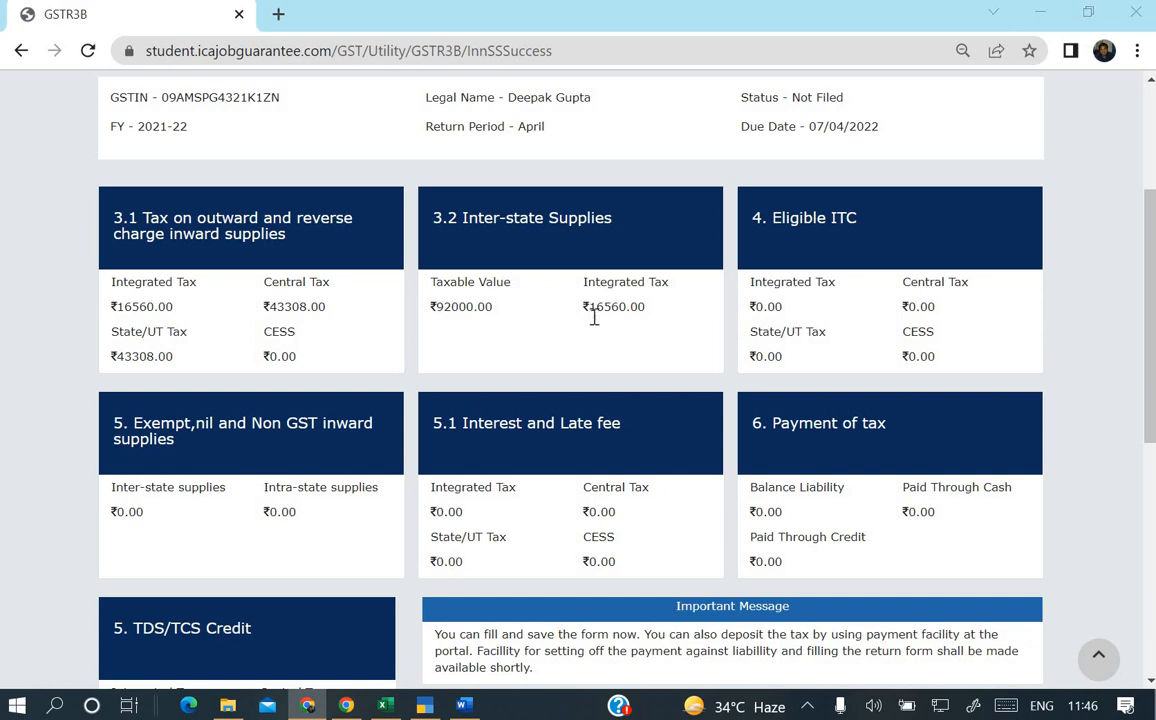
Check the Word reference ITC values and open the 4. Eligible ITC section.
{"action": "key", "text": "alt+Tab"}
{"action": "scroll", "coordinate": [505, 318], "scroll_direction": "down", "scroll_amount": 3}
{"action": "scroll", "coordinate": [418, 320], "scroll_direction": "down", "scroll_amount": 1}
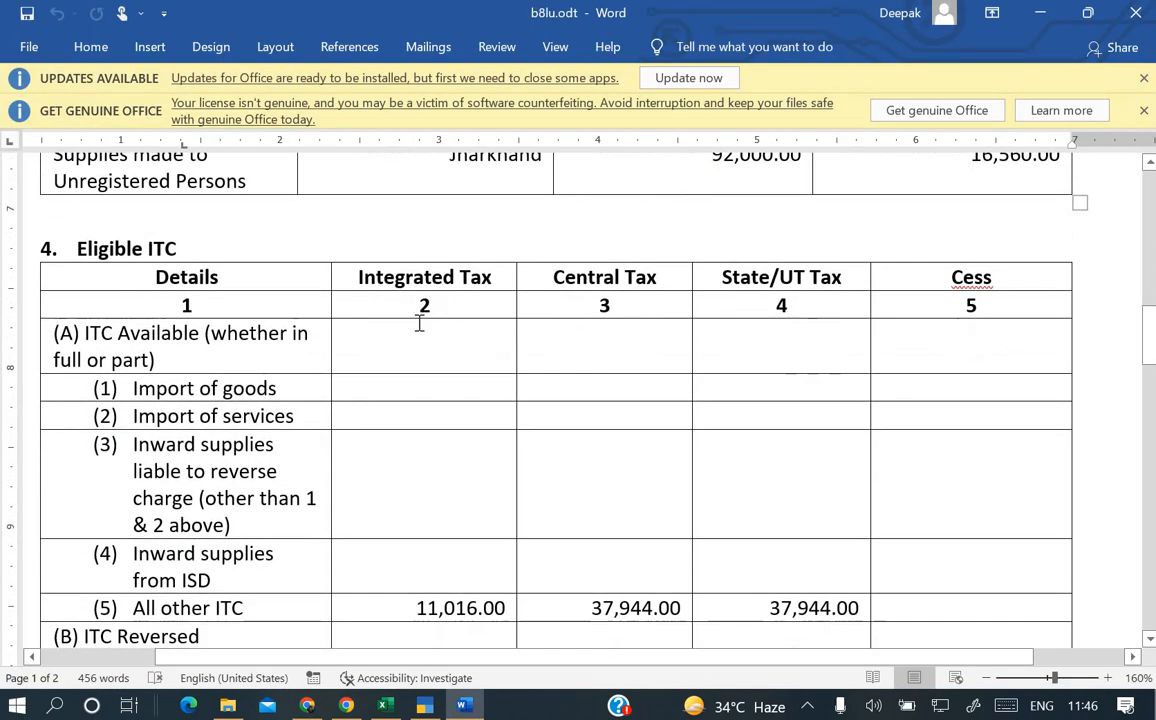
{"action": "scroll", "coordinate": [418, 320], "scroll_direction": "down", "scroll_amount": 2}
{"action": "scroll", "coordinate": [66, 278], "scroll_direction": "up", "scroll_amount": 2}
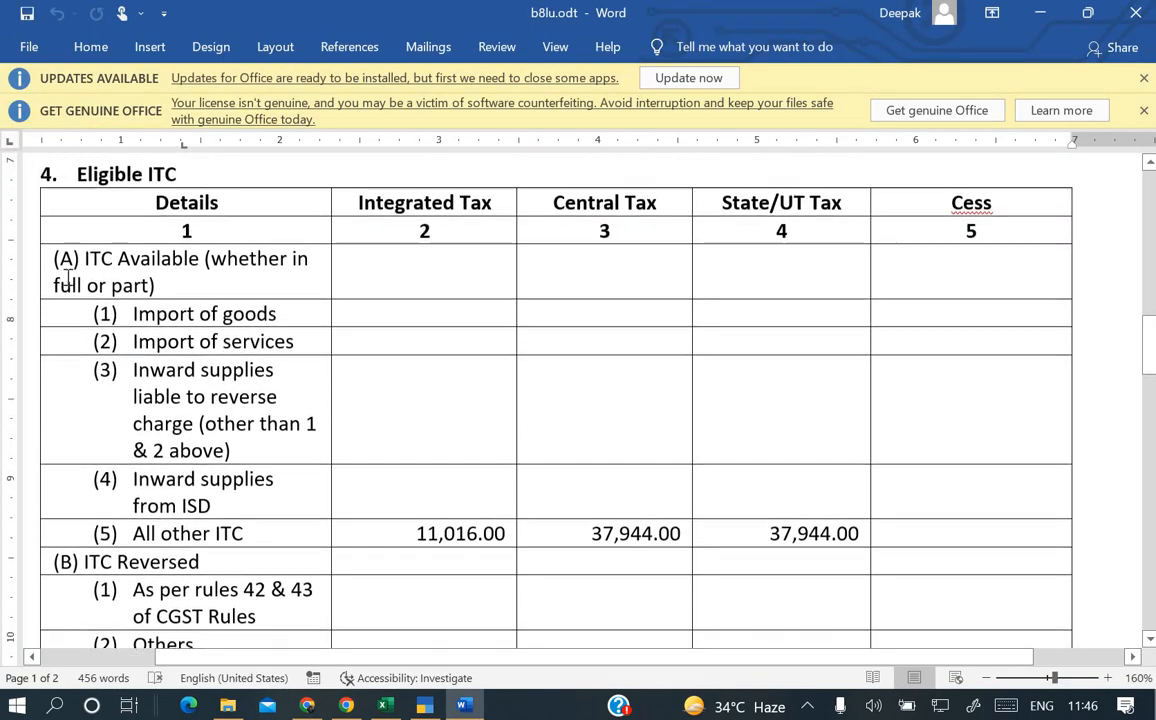
{"action": "key", "text": "alt+Tab"}
{"action": "left_click", "coordinate": [832, 228]}
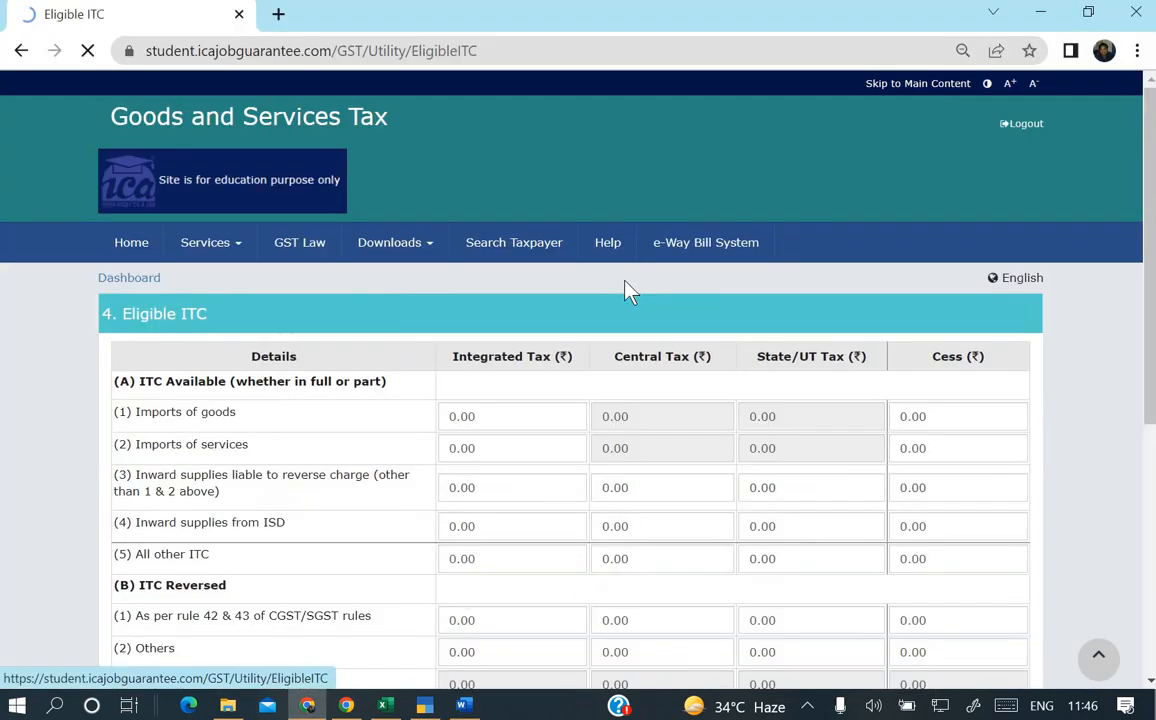
{"action": "scroll", "coordinate": [624, 291], "scroll_direction": "down", "scroll_amount": 2}
{"action": "key", "text": "alt+Tab"}
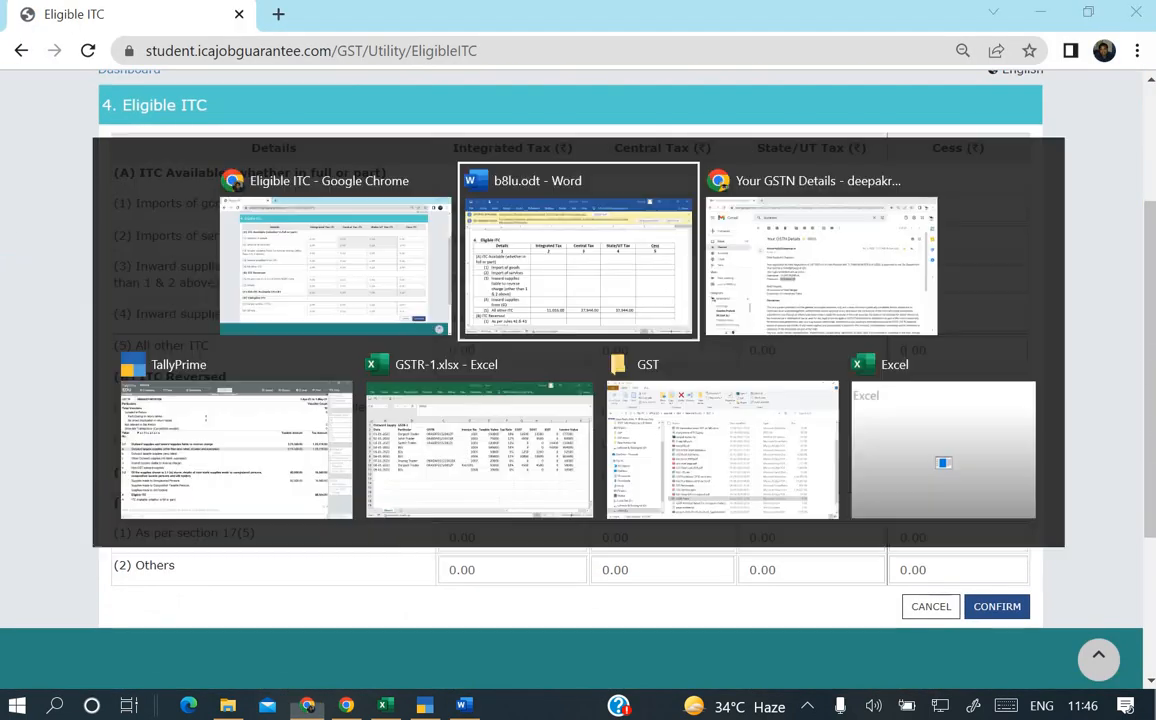
{"action": "scroll", "coordinate": [420, 553], "scroll_direction": "down", "scroll_amount": 3}
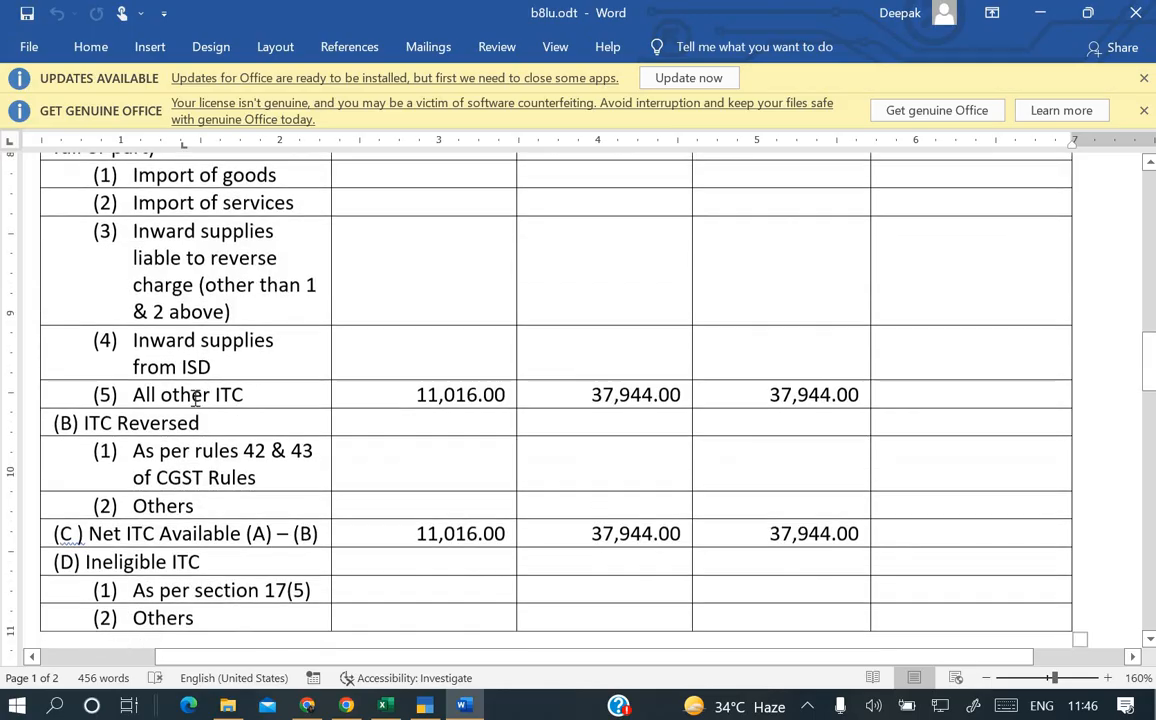
{"action": "key", "text": "alt+Tab"}
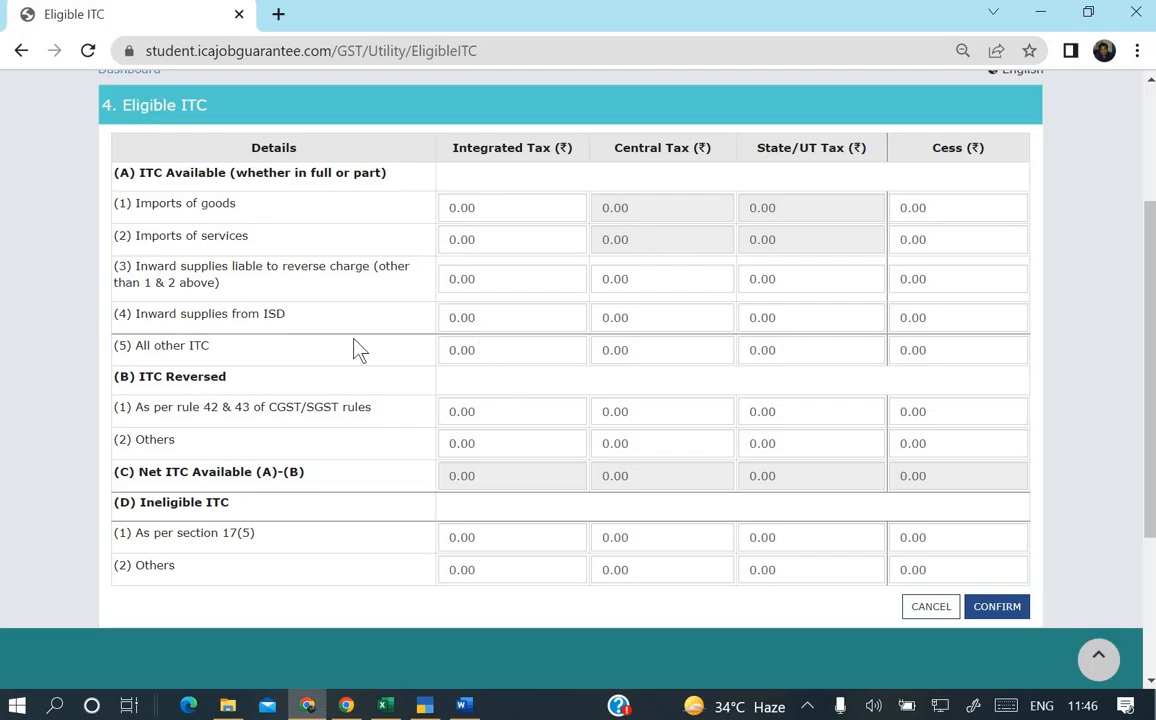
Enter 11016 as integrated tax in the All other ITC row.
{"action": "left_click_drag", "start_coordinate": [476, 350], "coordinate": [298, 328]}
{"action": "key", "text": "alt+Tab"}
{"action": "key", "text": "alt+Tab"}
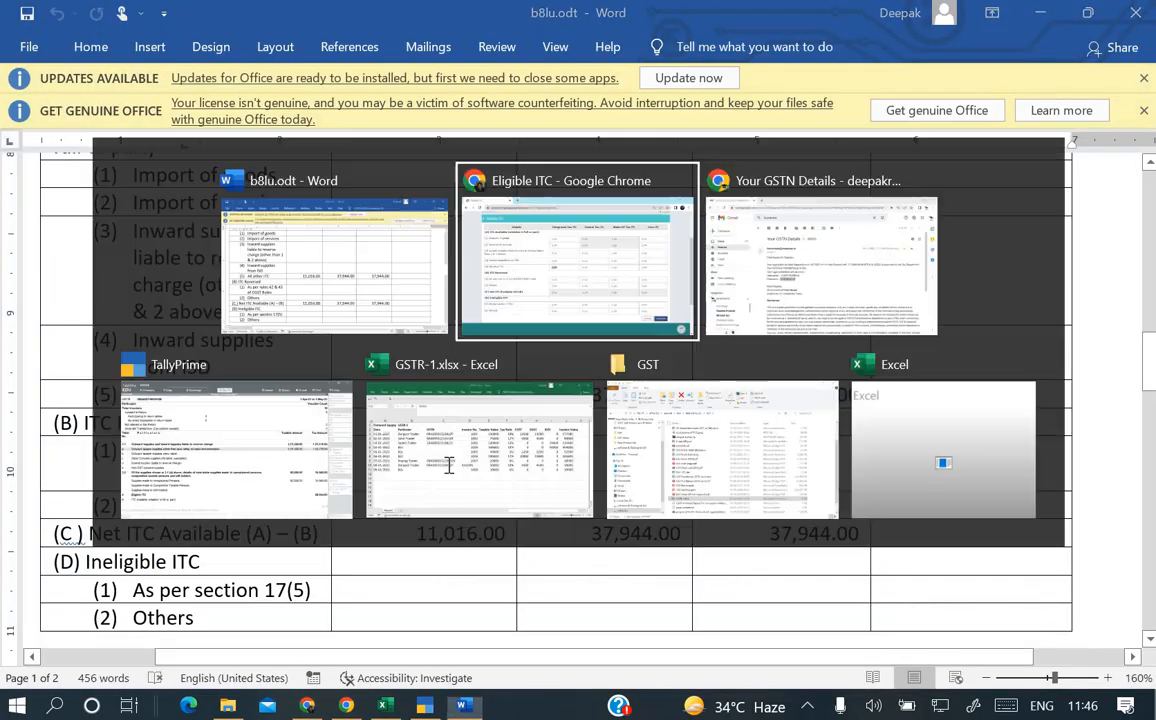
{"action": "type", "text": "11"}
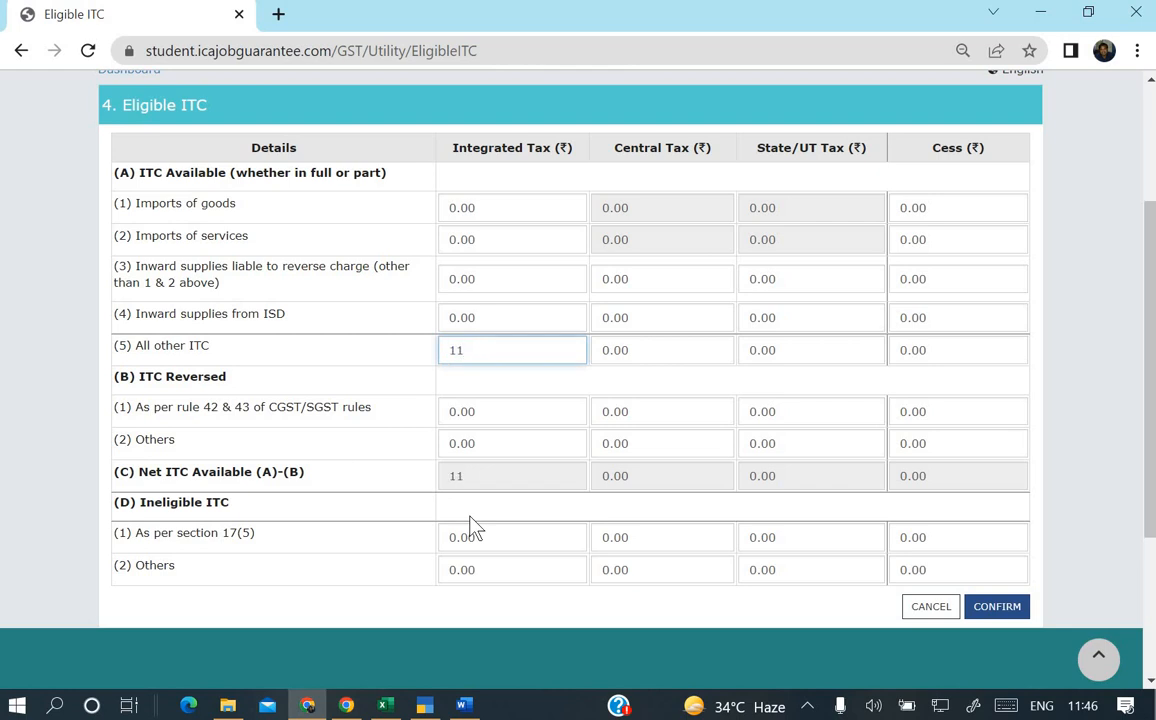
{"action": "type", "text": "016"}
{"action": "key", "text": "Tab"}
{"action": "key", "text": "alt+Tab"}
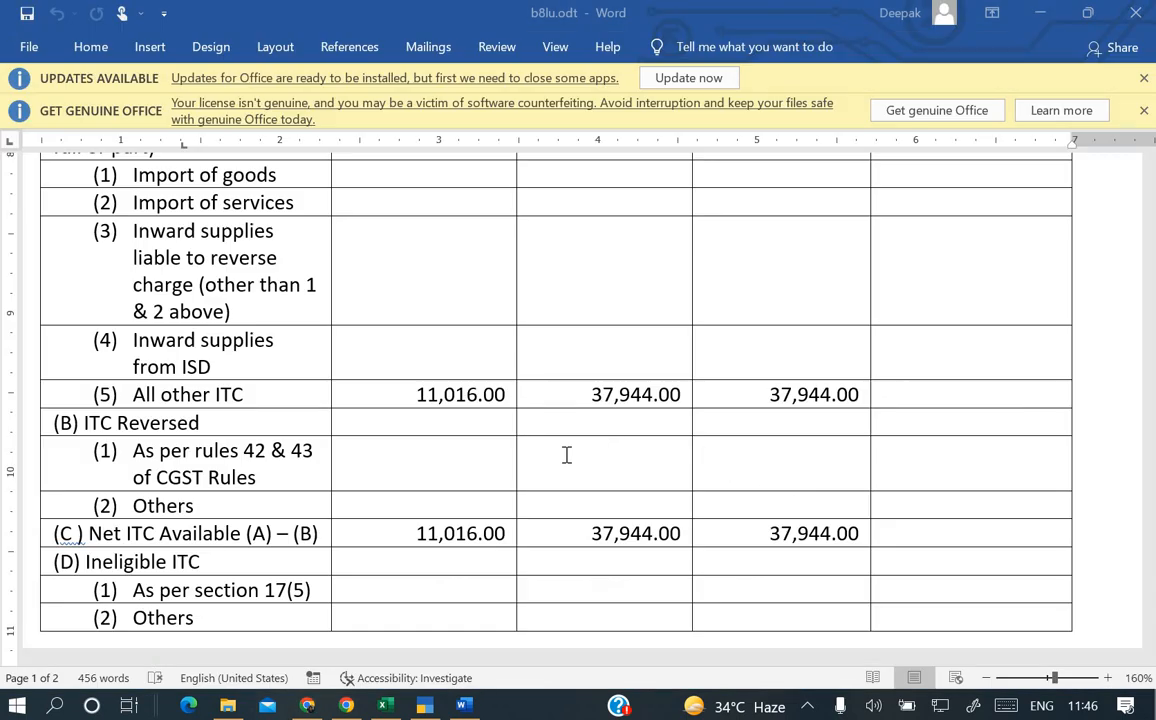
{"action": "scroll", "coordinate": [637, 400], "scroll_direction": "up", "scroll_amount": 3}
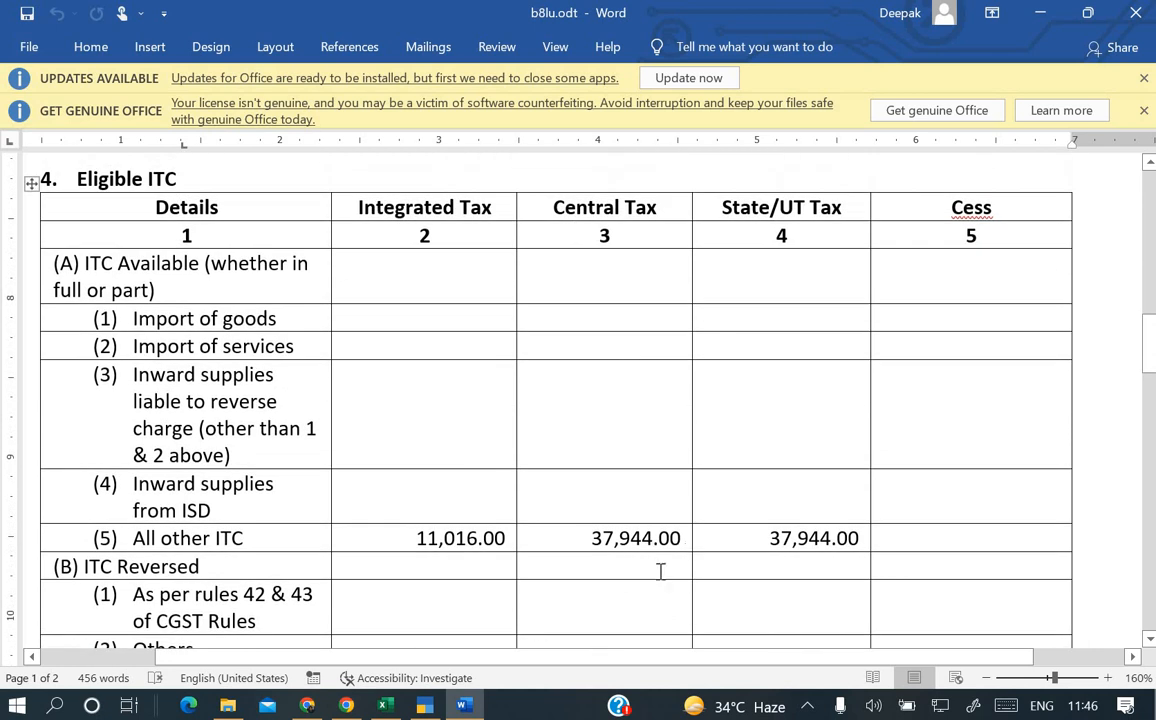
{"action": "scroll", "coordinate": [660, 571], "scroll_direction": "down", "scroll_amount": 1}
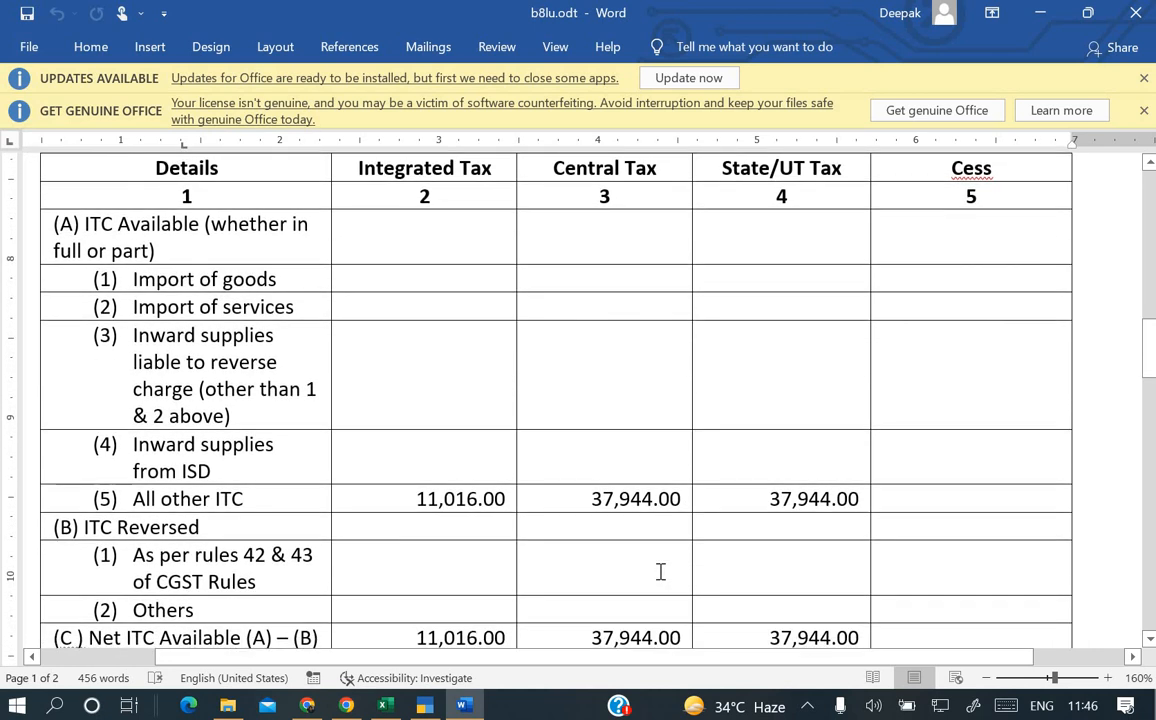
{"action": "key", "text": "alt+Tab"}
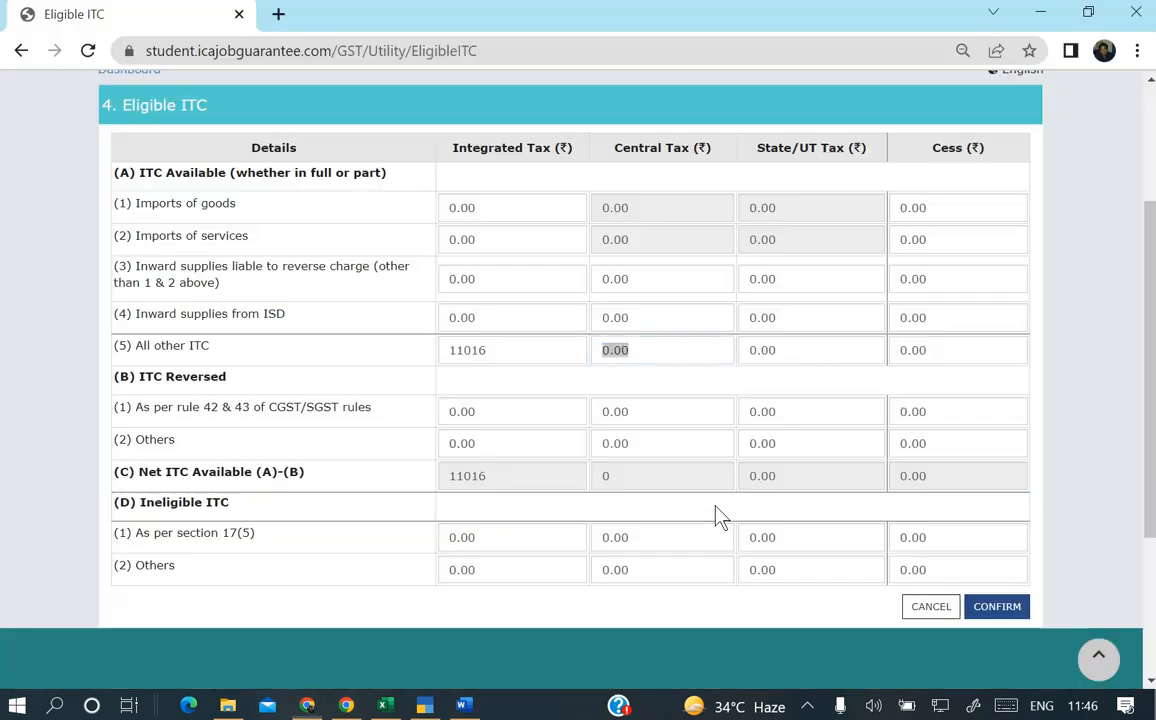
Enter 37944 as both central and State/UT tax for All other ITC.
{"action": "type", "text": "37944"}
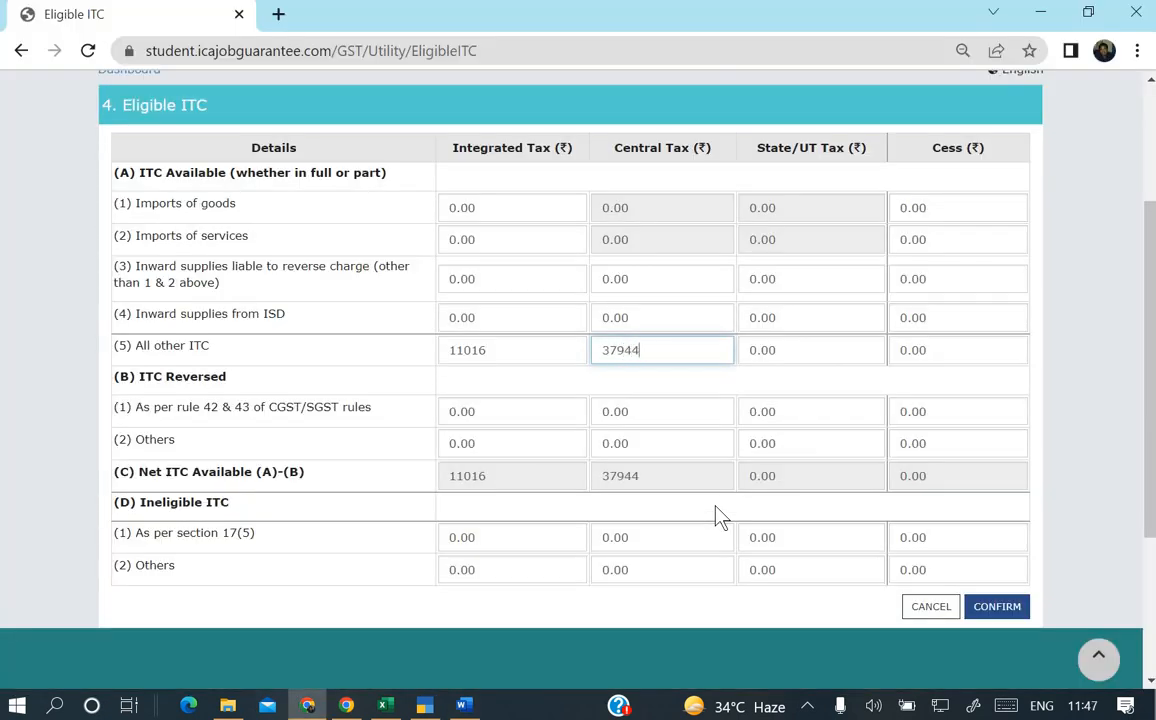
{"action": "key", "text": "Tab"}
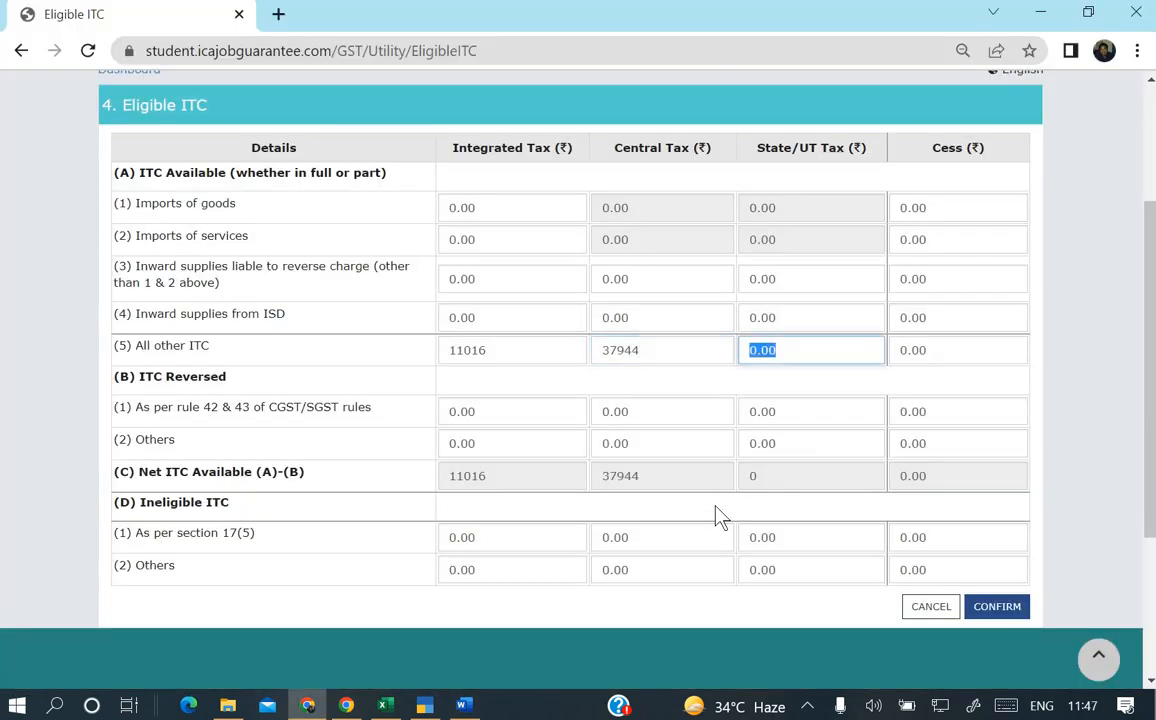
{"action": "type", "text": "37944"}
{"action": "key", "text": "Tab"}
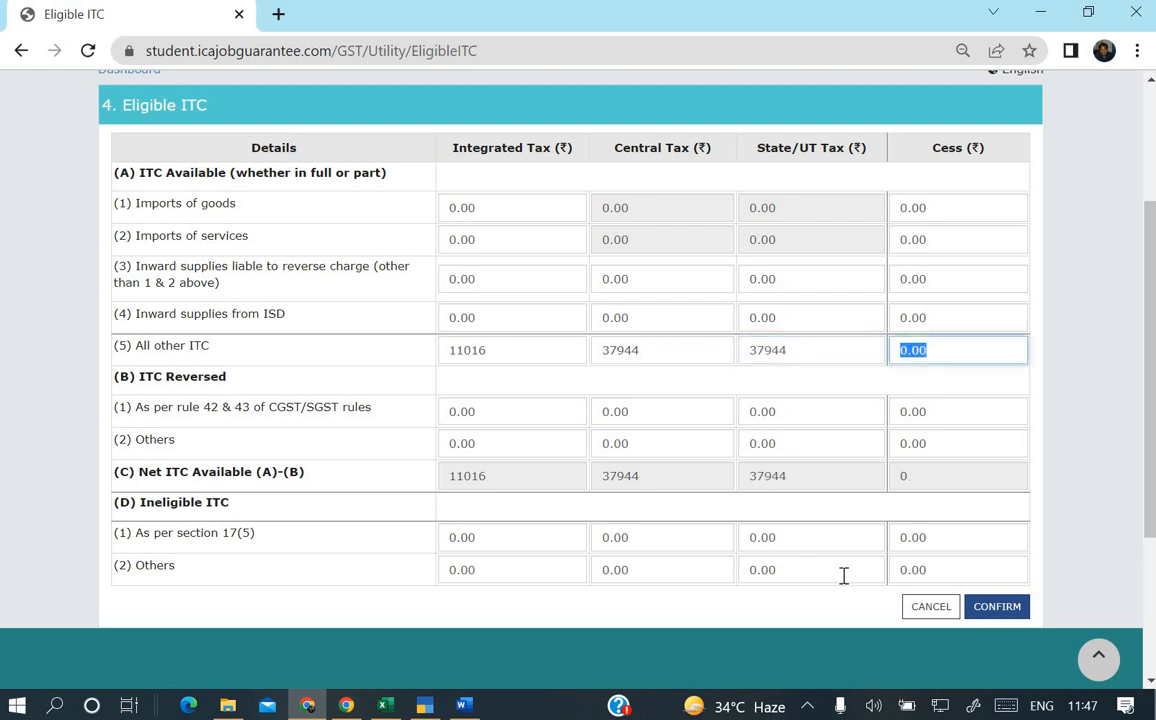
{"action": "scroll", "coordinate": [842, 573], "scroll_direction": "down", "scroll_amount": 3}
Compare the ITC figures with the Word return and confirm the Eligible ITC section.
{"action": "key", "text": "alt+Tab"}
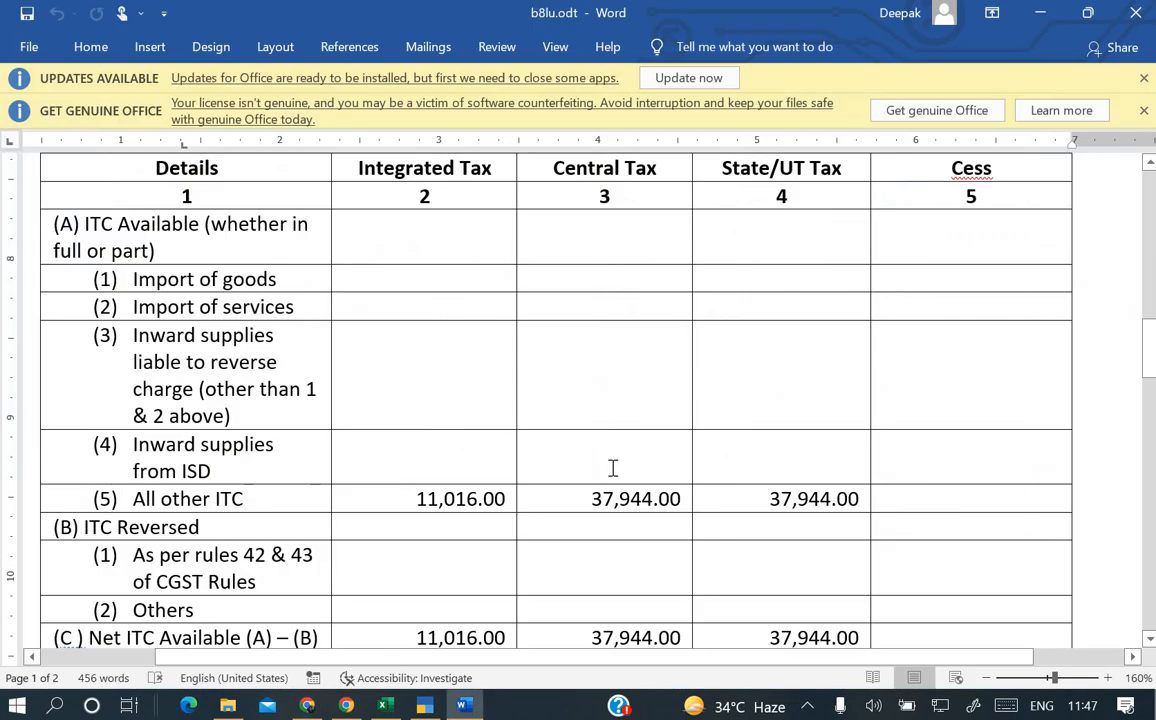
{"action": "scroll", "coordinate": [612, 467], "scroll_direction": "down", "scroll_amount": 3}
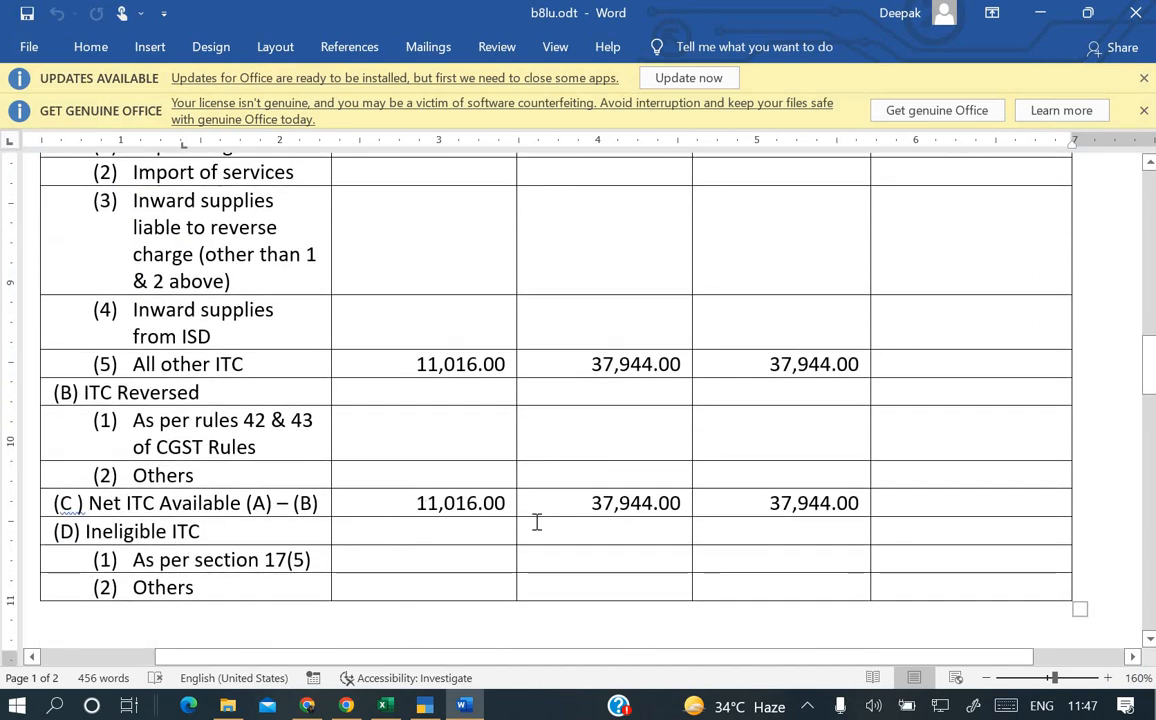
{"action": "key", "text": "alt+Tab"}
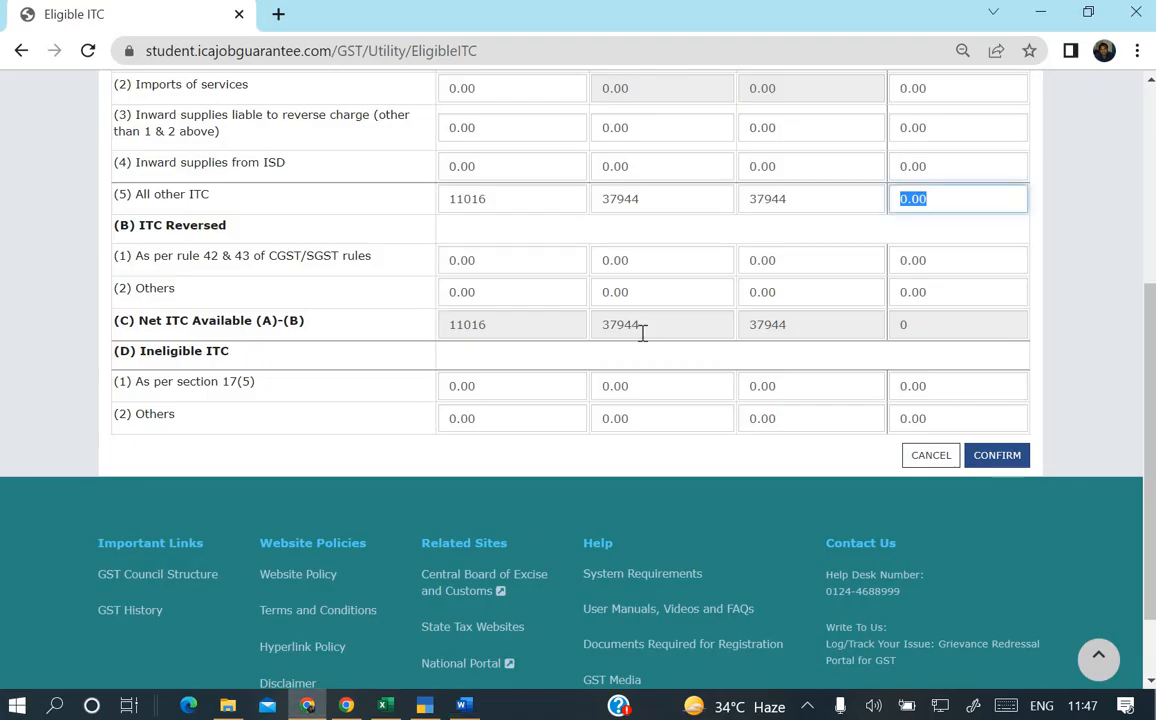
{"action": "key", "text": "alt+Tab"}
{"action": "scroll", "coordinate": [620, 407], "scroll_direction": "down", "scroll_amount": 3}
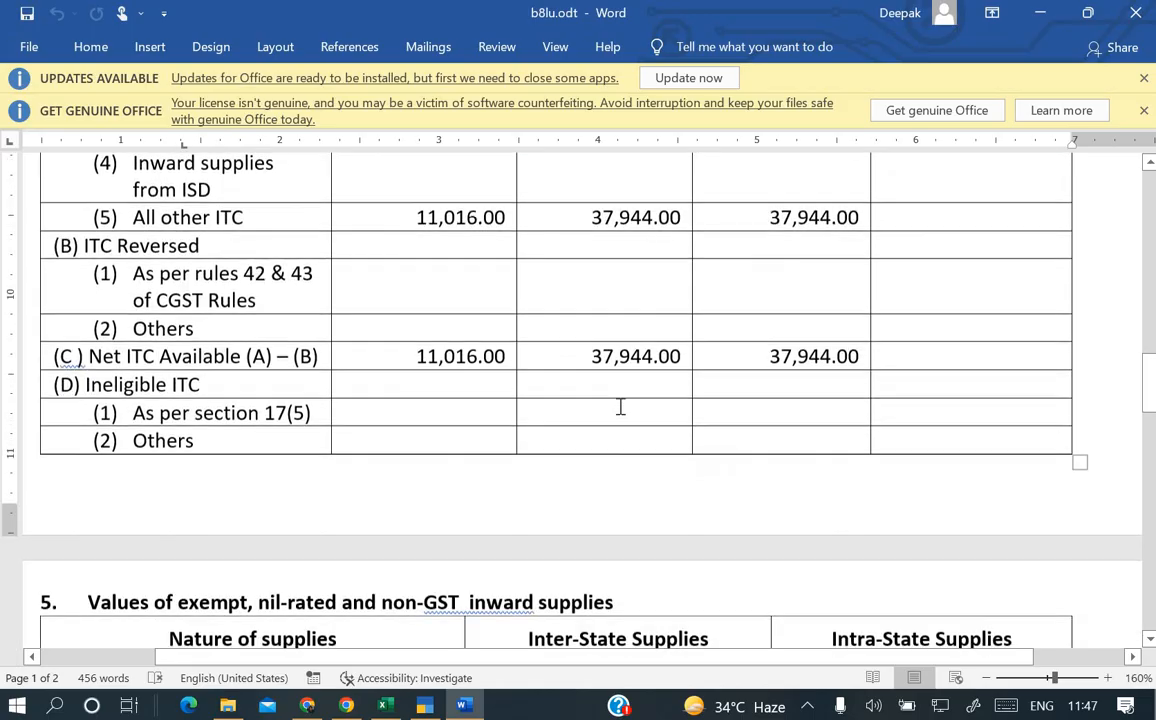
{"action": "scroll", "coordinate": [620, 407], "scroll_direction": "down", "scroll_amount": 3}
{"action": "key", "text": "alt+Tab"}
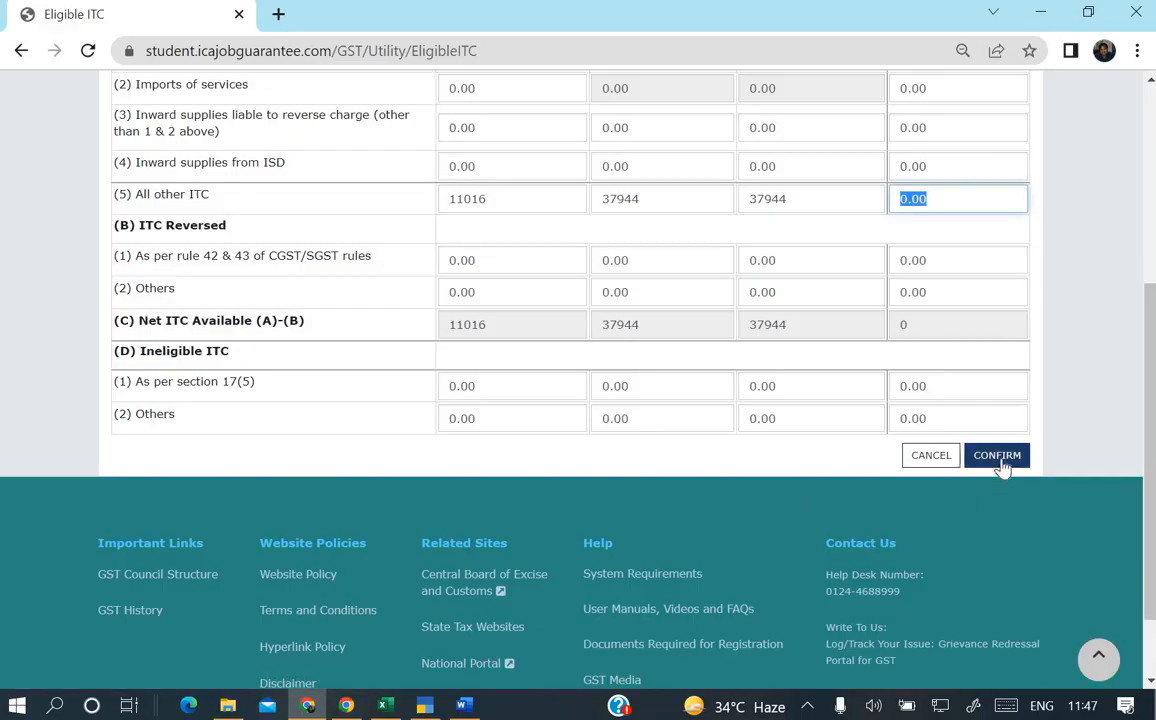
{"action": "left_click", "coordinate": [997, 455]}
{"action": "scroll", "coordinate": [813, 405], "scroll_direction": "down", "scroll_amount": 2}
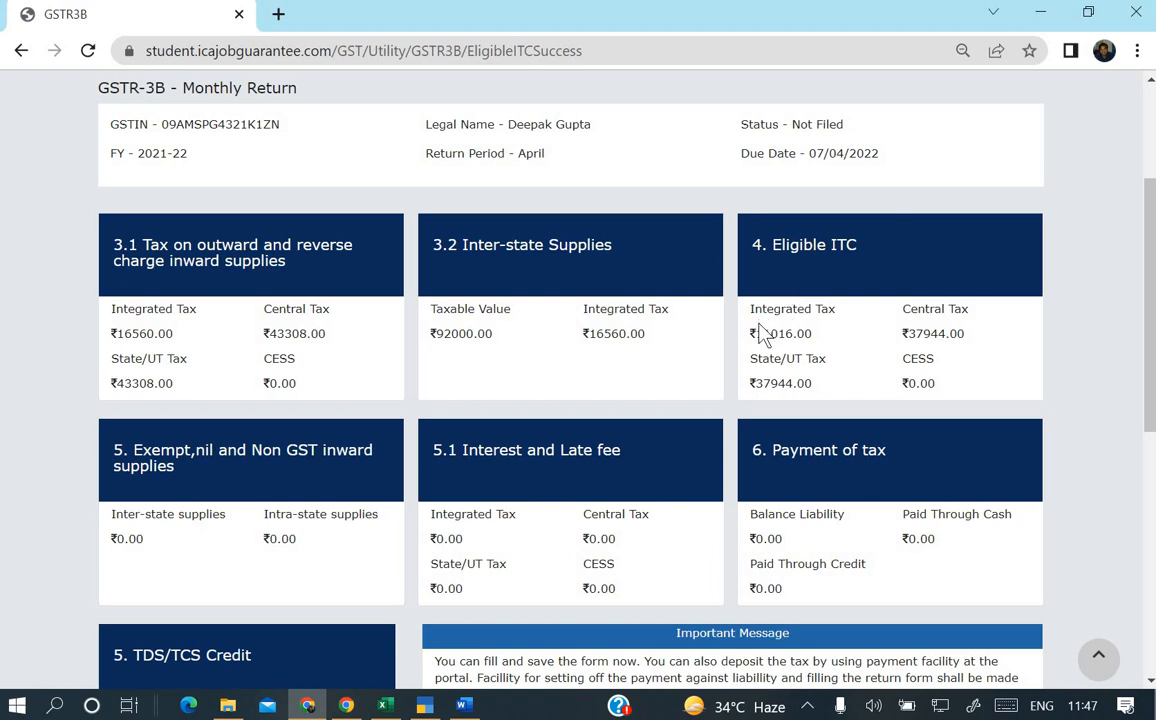
{"action": "key", "text": "alt+Tab"}
{"action": "scroll", "coordinate": [684, 325], "scroll_direction": "down", "scroll_amount": 5}
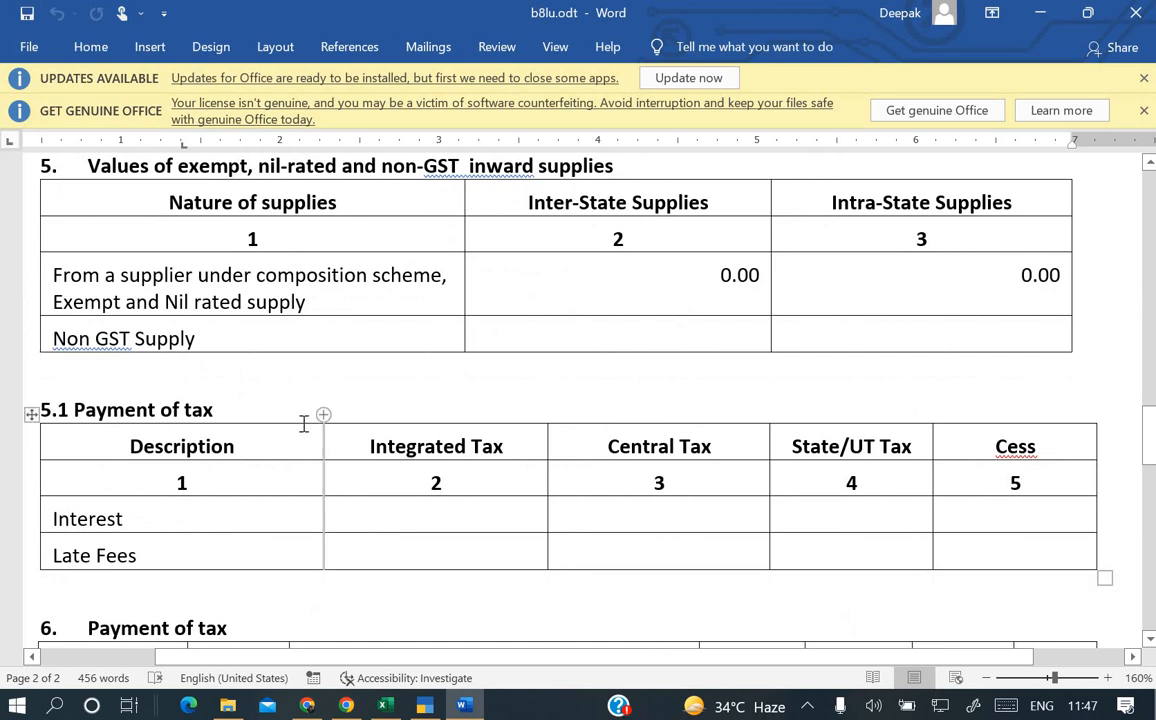
Scroll the Word return through sections 5, 5.1, 6 and 7, confirming they're empty, then return to the portal.
{"action": "scroll", "coordinate": [302, 418], "scroll_direction": "down", "scroll_amount": 3}
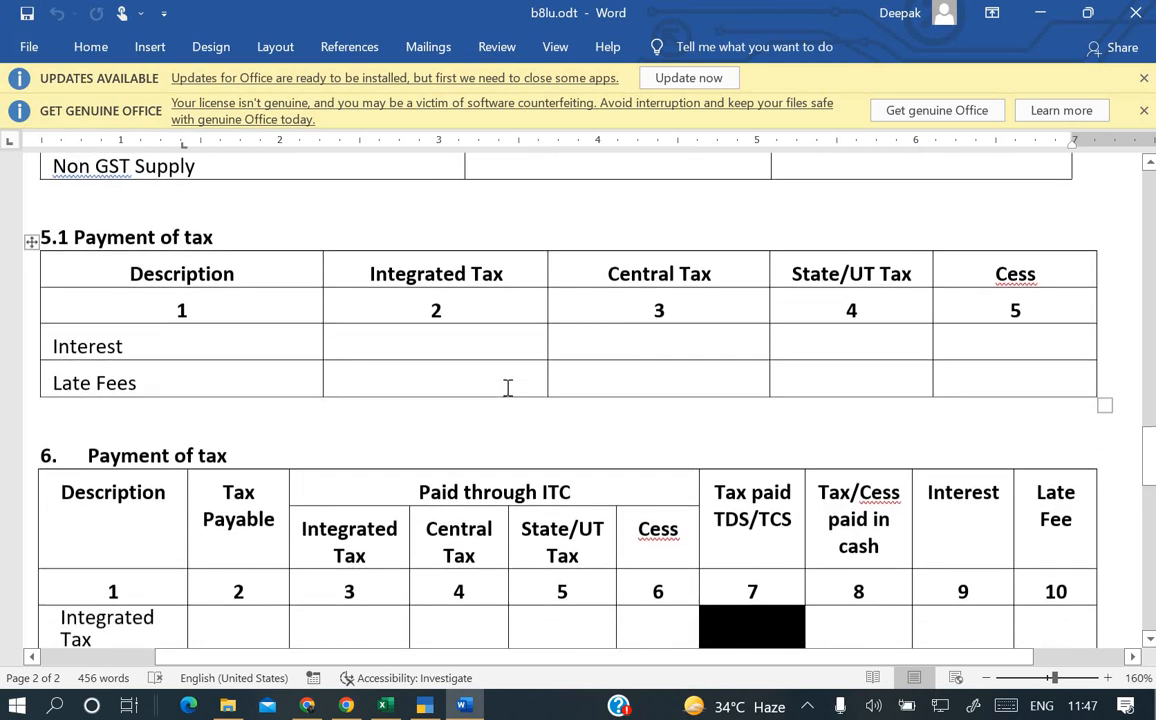
{"action": "scroll", "coordinate": [426, 390], "scroll_direction": "down", "scroll_amount": 4}
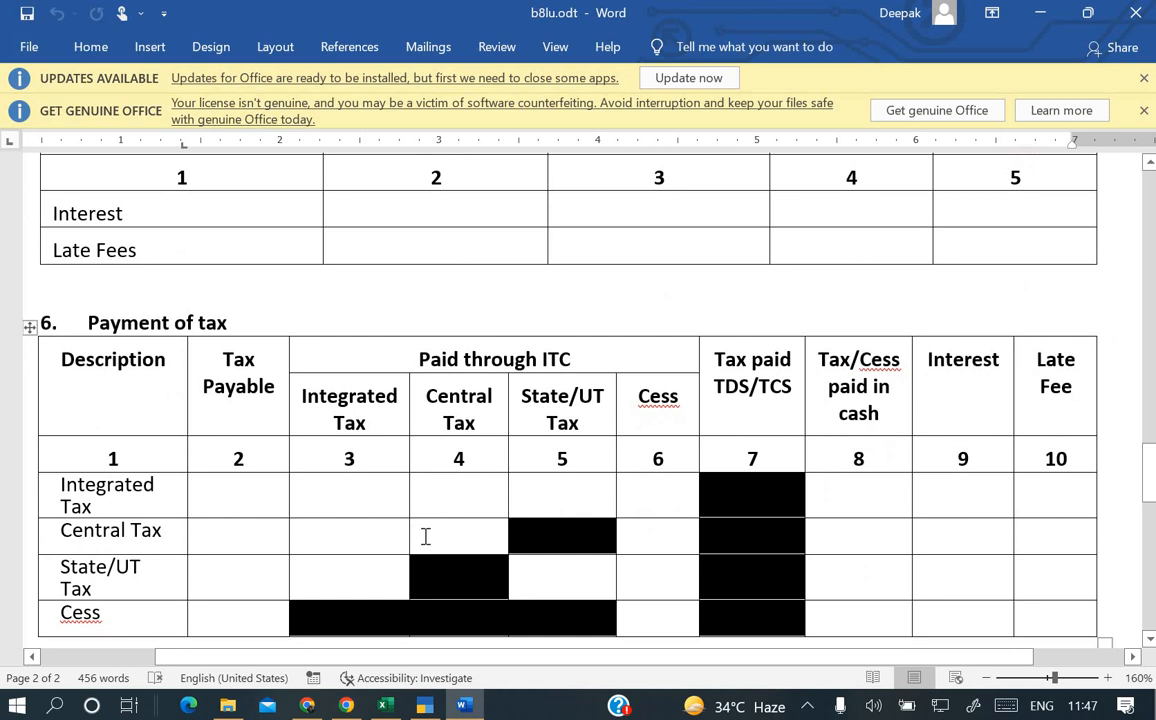
{"action": "scroll", "coordinate": [423, 534], "scroll_direction": "down", "scroll_amount": 3}
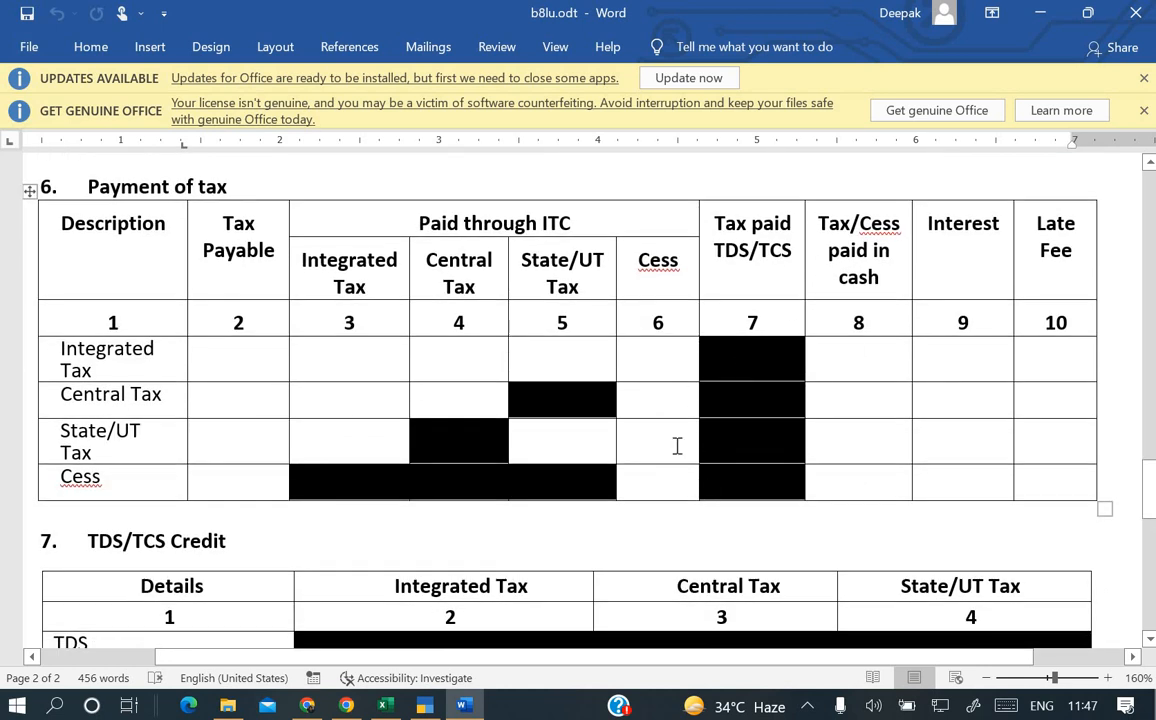
{"action": "scroll", "coordinate": [677, 445], "scroll_direction": "down", "scroll_amount": 7}
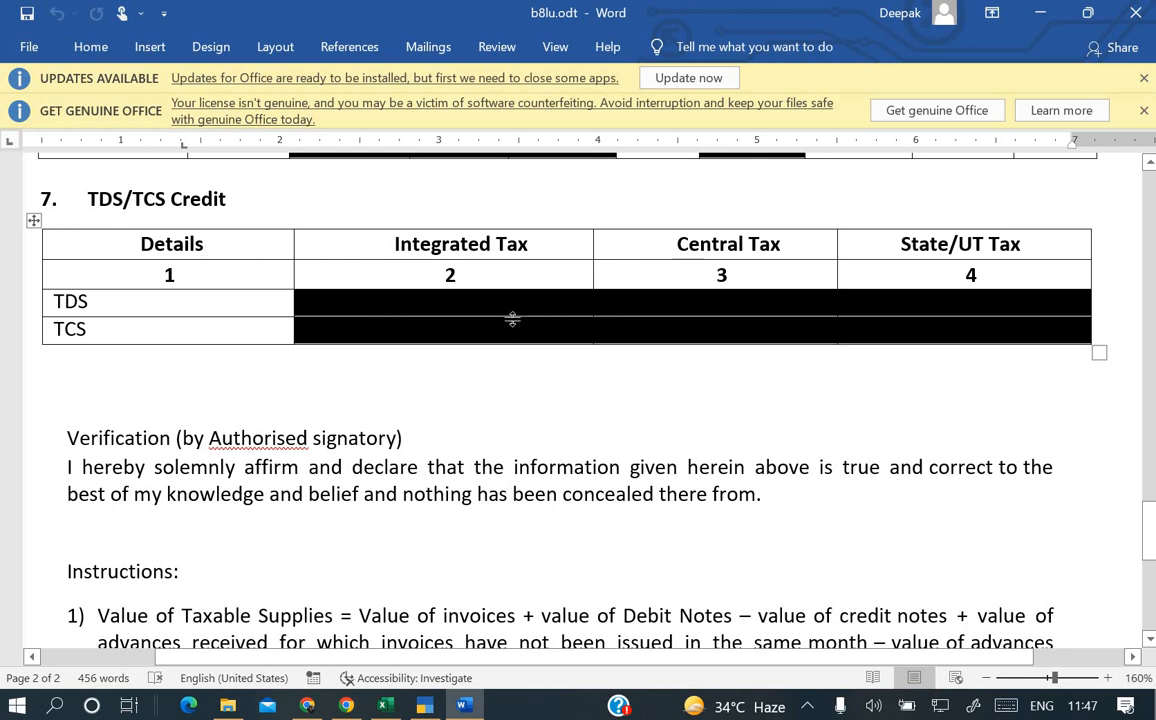
{"action": "key", "text": "alt+Tab"}
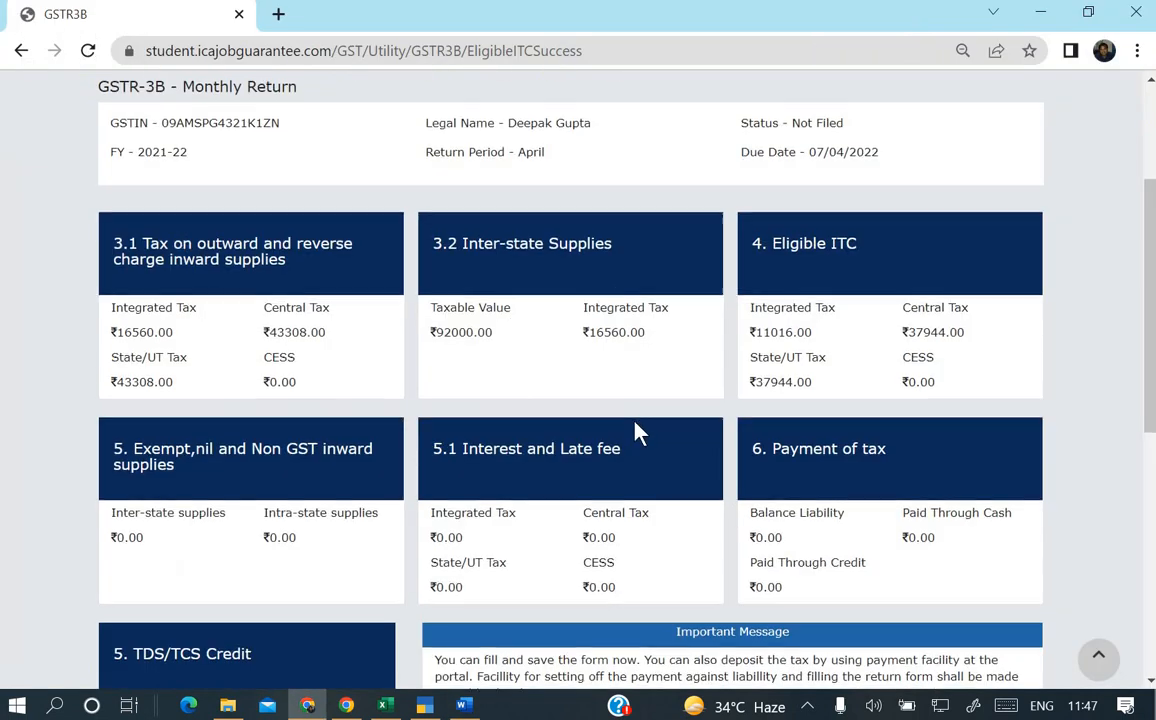
{"action": "scroll", "coordinate": [640, 430], "scroll_direction": "down", "scroll_amount": 2}
{"action": "scroll", "coordinate": [640, 430], "scroll_direction": "down", "scroll_amount": 2}
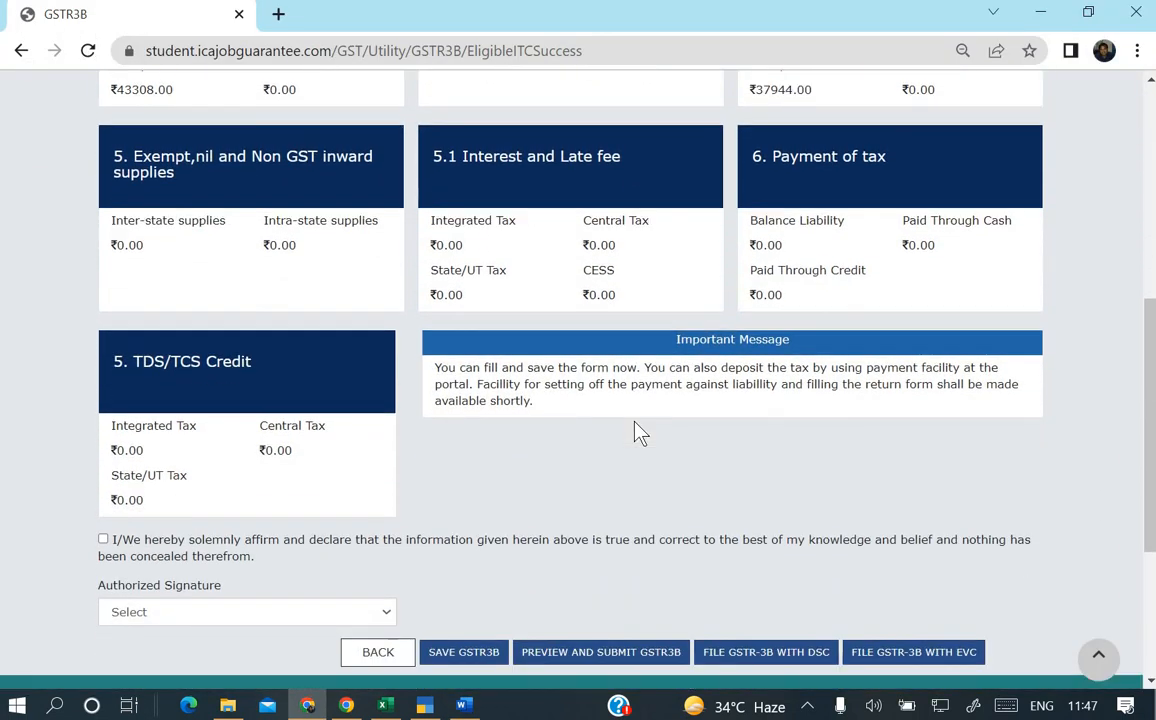
{"action": "scroll", "coordinate": [425, 283], "scroll_direction": "up", "scroll_amount": 1}
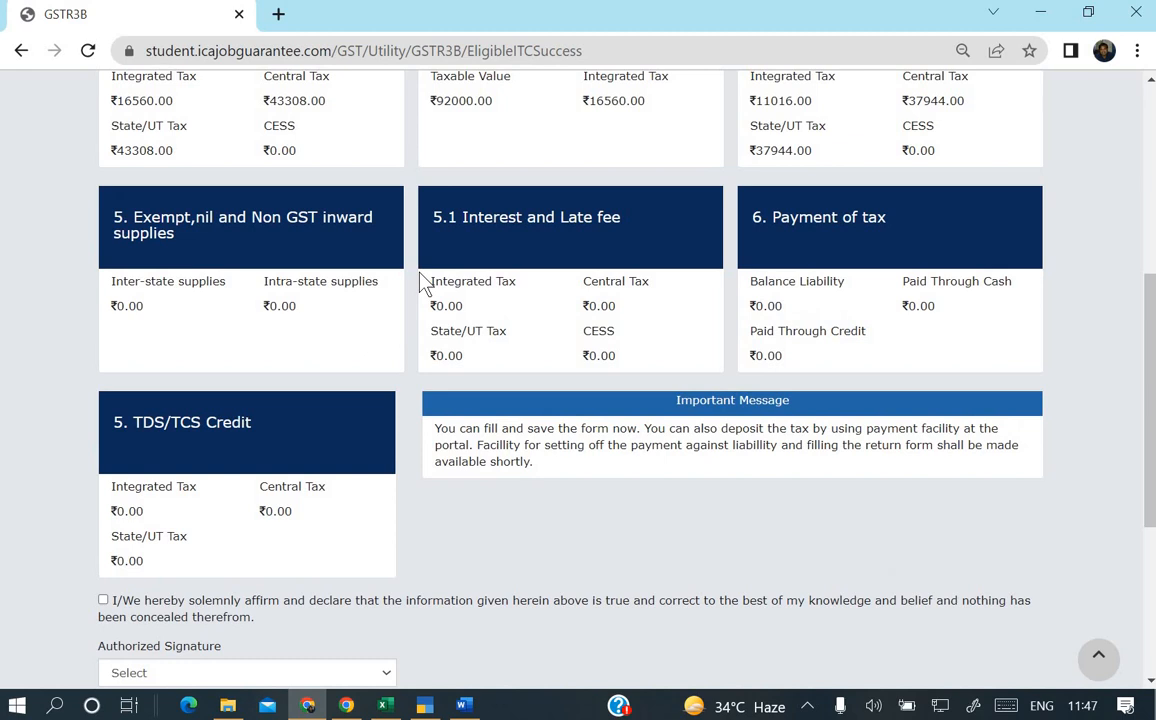
{"action": "left_click", "coordinate": [282, 228]}
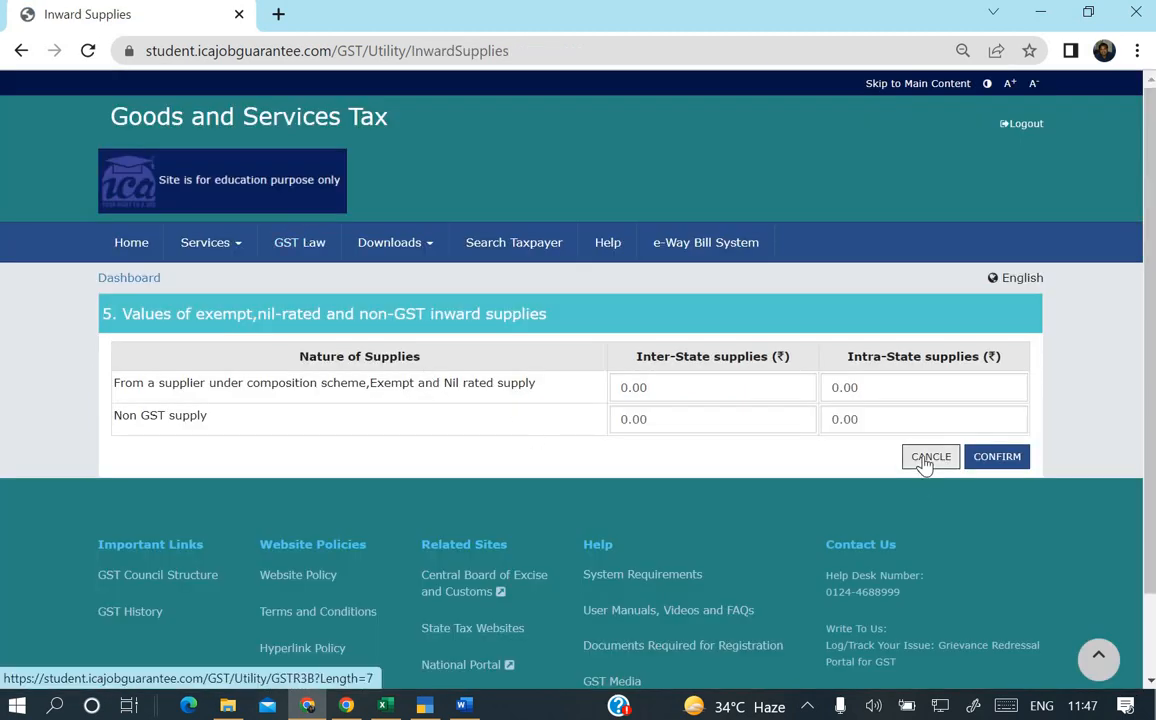
{"action": "key", "text": "alt+Tab"}
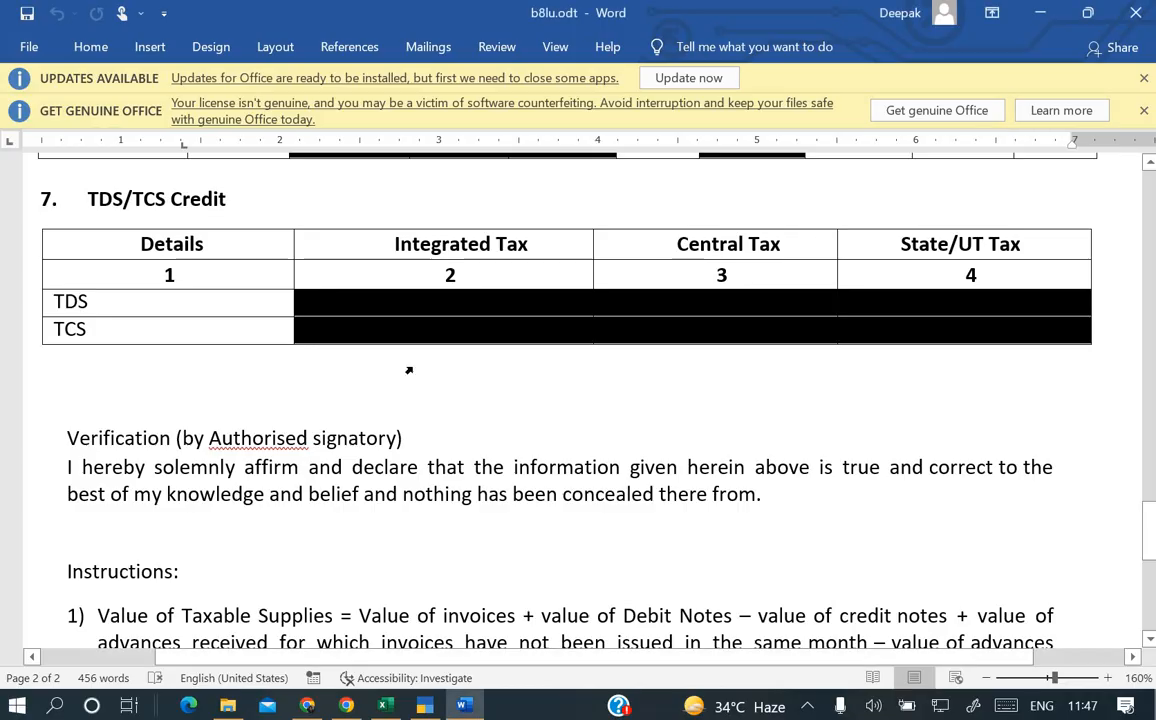
{"action": "scroll", "coordinate": [409, 370], "scroll_direction": "up", "scroll_amount": 3}
{"action": "scroll", "coordinate": [409, 370], "scroll_direction": "up", "scroll_amount": 5}
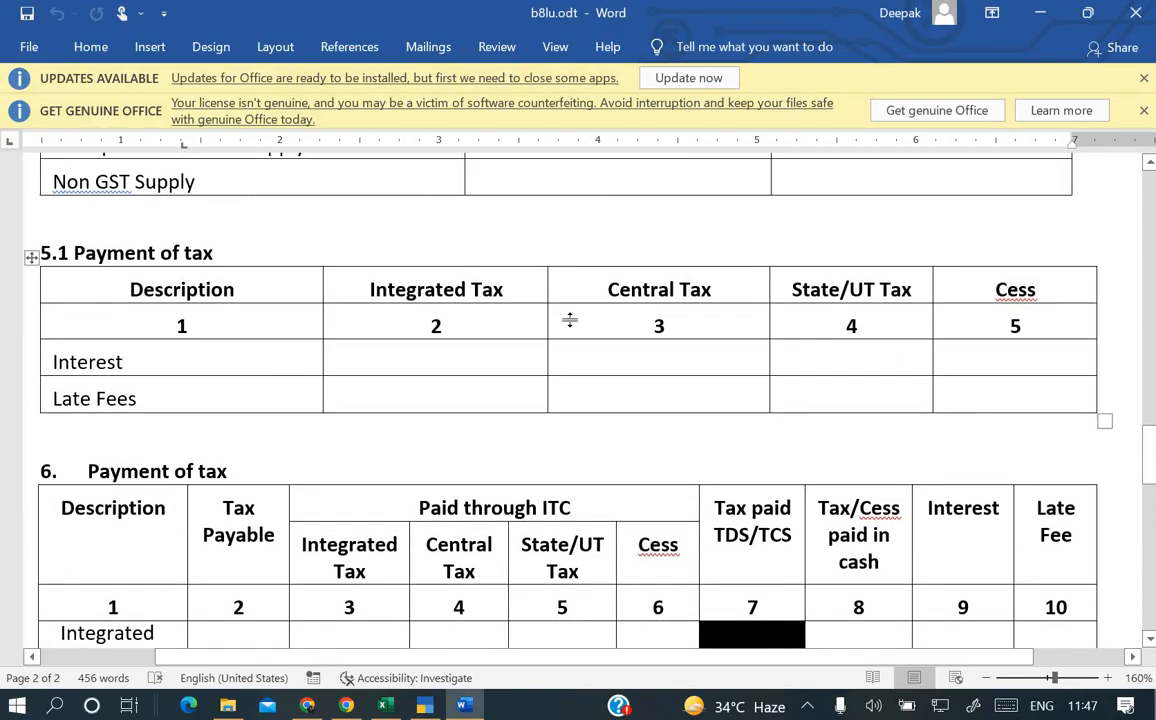
{"action": "scroll", "coordinate": [637, 355], "scroll_direction": "up", "scroll_amount": 3}
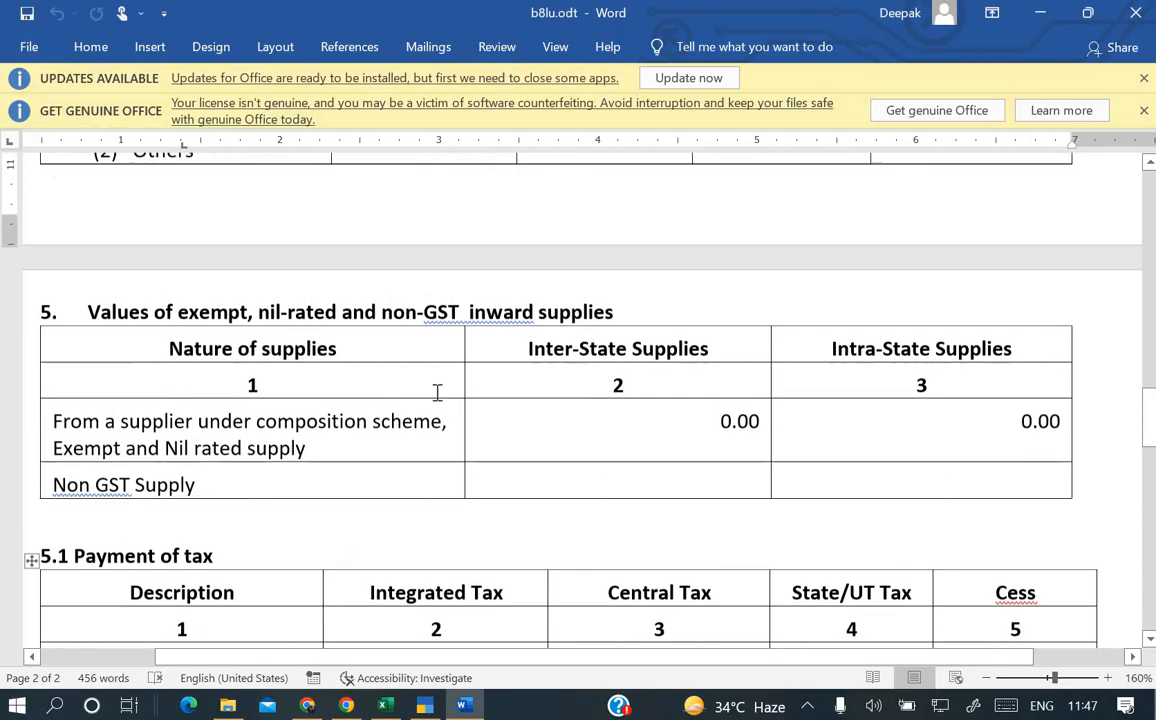
{"action": "key", "text": "alt+Tab"}
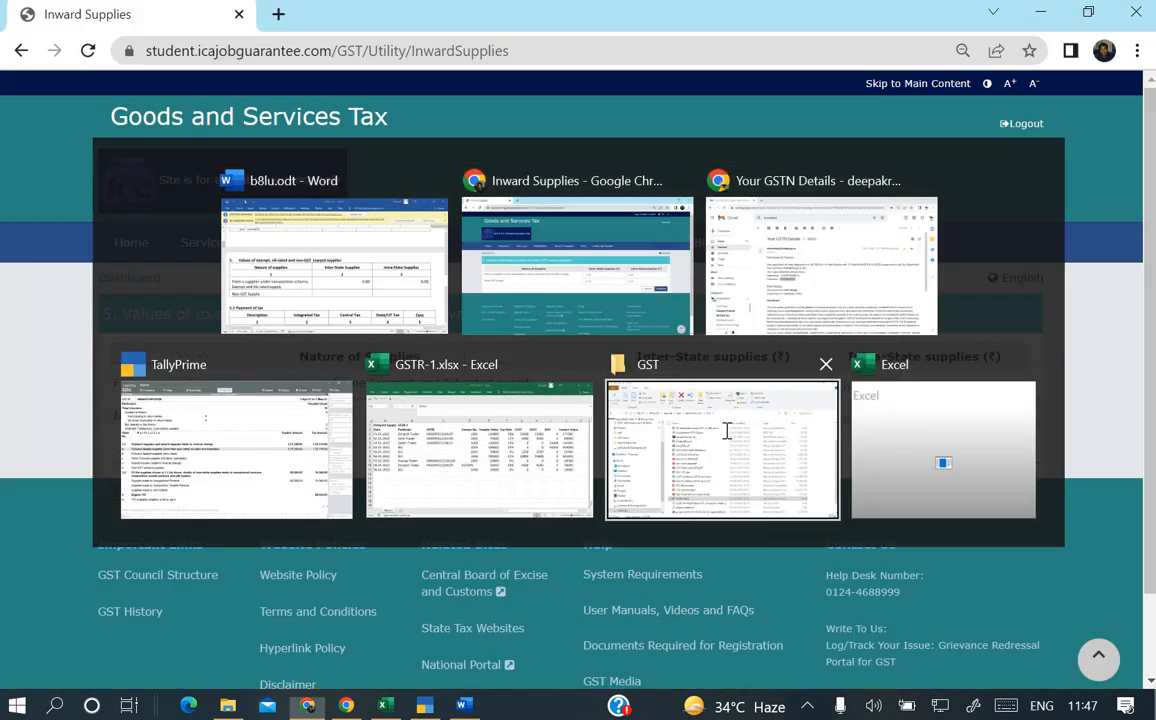
{"action": "left_click", "coordinate": [931, 457]}
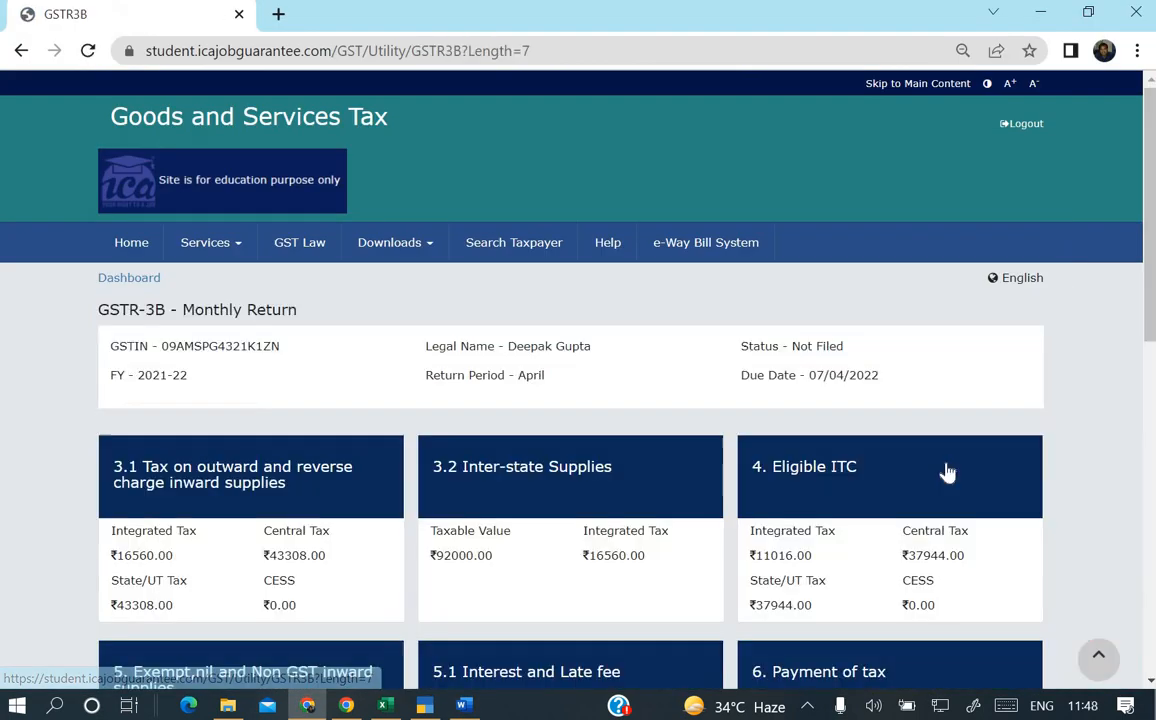
Accept the declaration and select the taxpayer as authorised signatory.
{"action": "scroll", "coordinate": [947, 470], "scroll_direction": "down", "scroll_amount": 4}
{"action": "scroll", "coordinate": [947, 470], "scroll_direction": "down", "scroll_amount": 3}
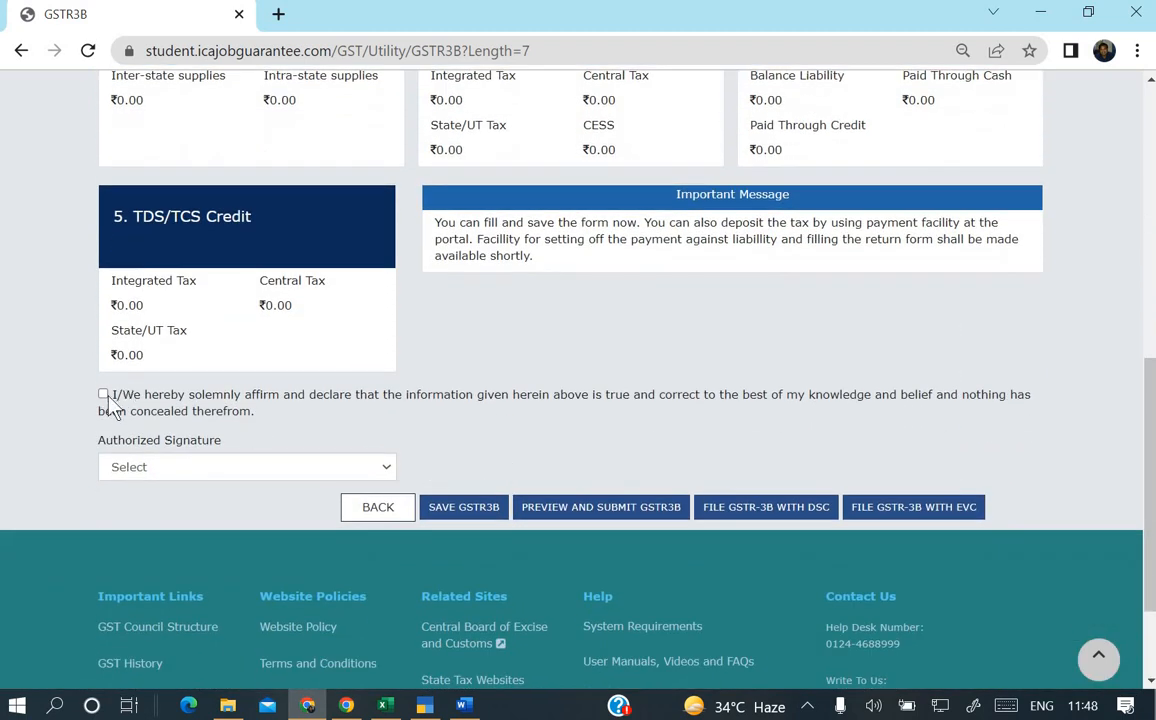
{"action": "left_click", "coordinate": [103, 395]}
{"action": "scroll", "coordinate": [300, 425], "scroll_direction": "down", "scroll_amount": 1}
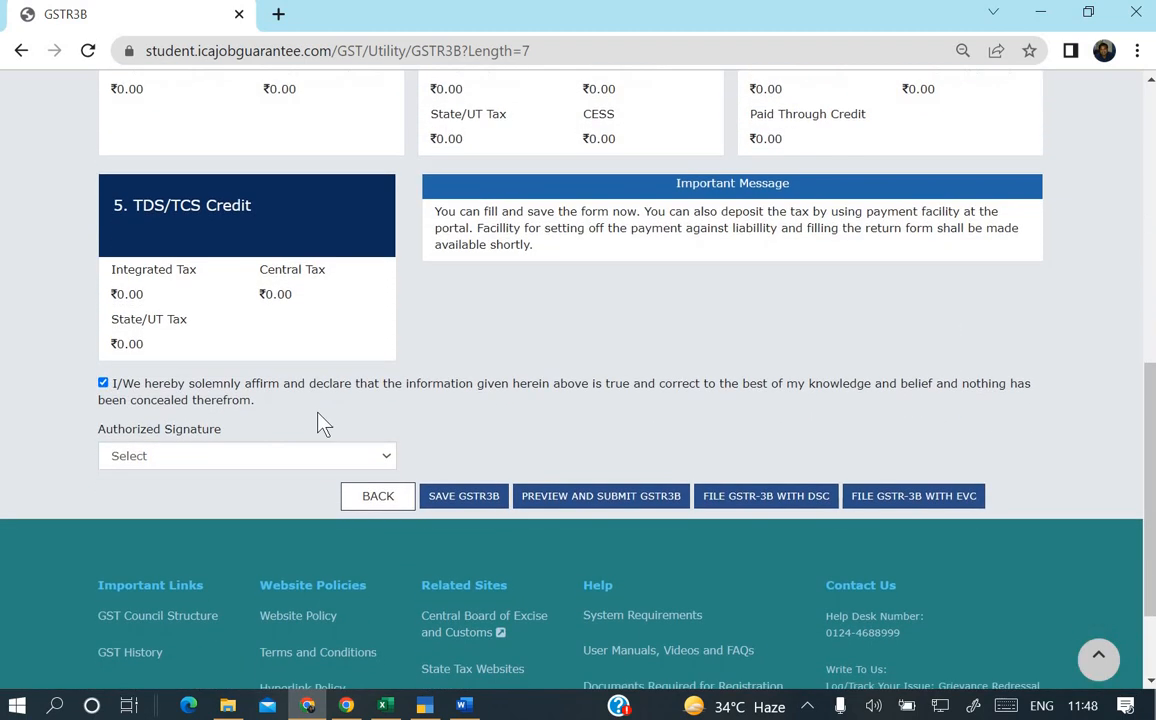
{"action": "left_click", "coordinate": [336, 452]}
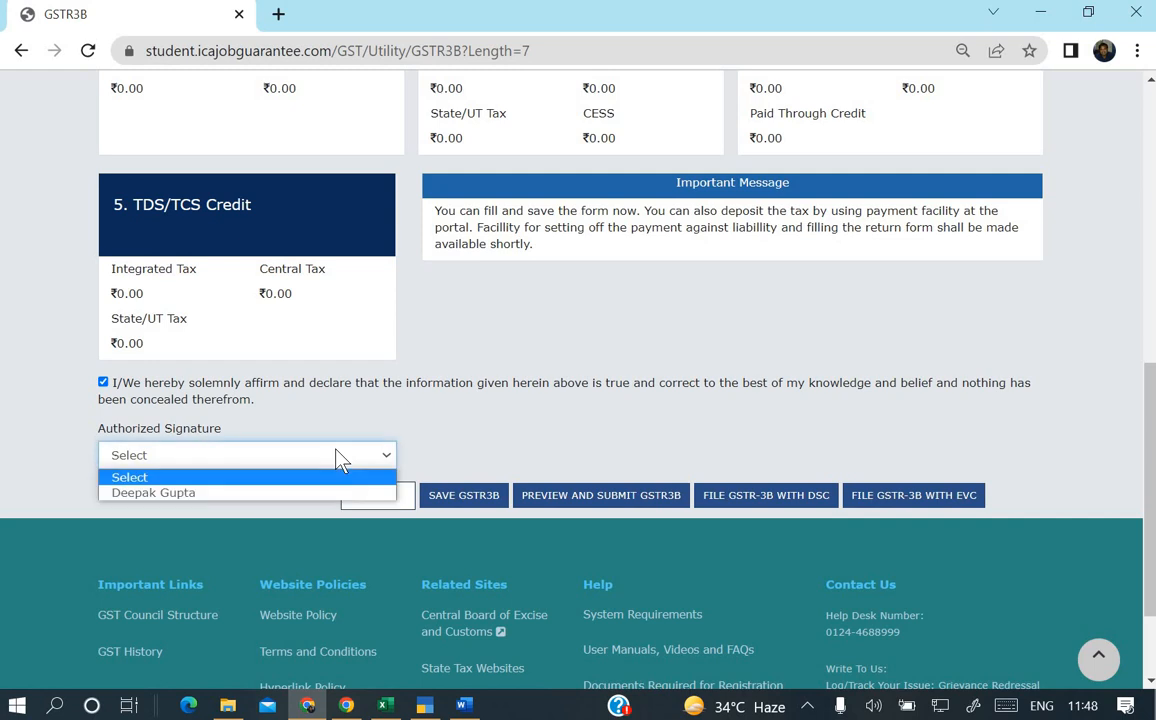
{"action": "left_click", "coordinate": [276, 495]}
Save the GSTR-3B and open its pre-submission summary.
{"action": "scroll", "coordinate": [608, 439], "scroll_direction": "down", "scroll_amount": 2}
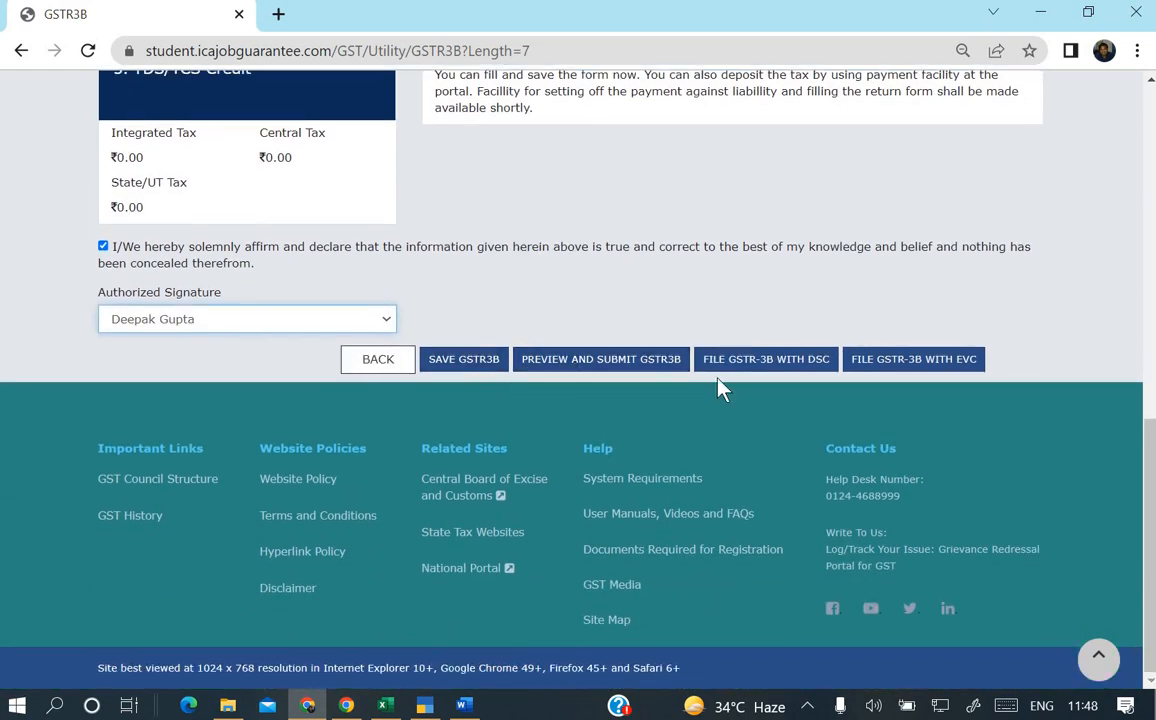
{"action": "left_click", "coordinate": [481, 364]}
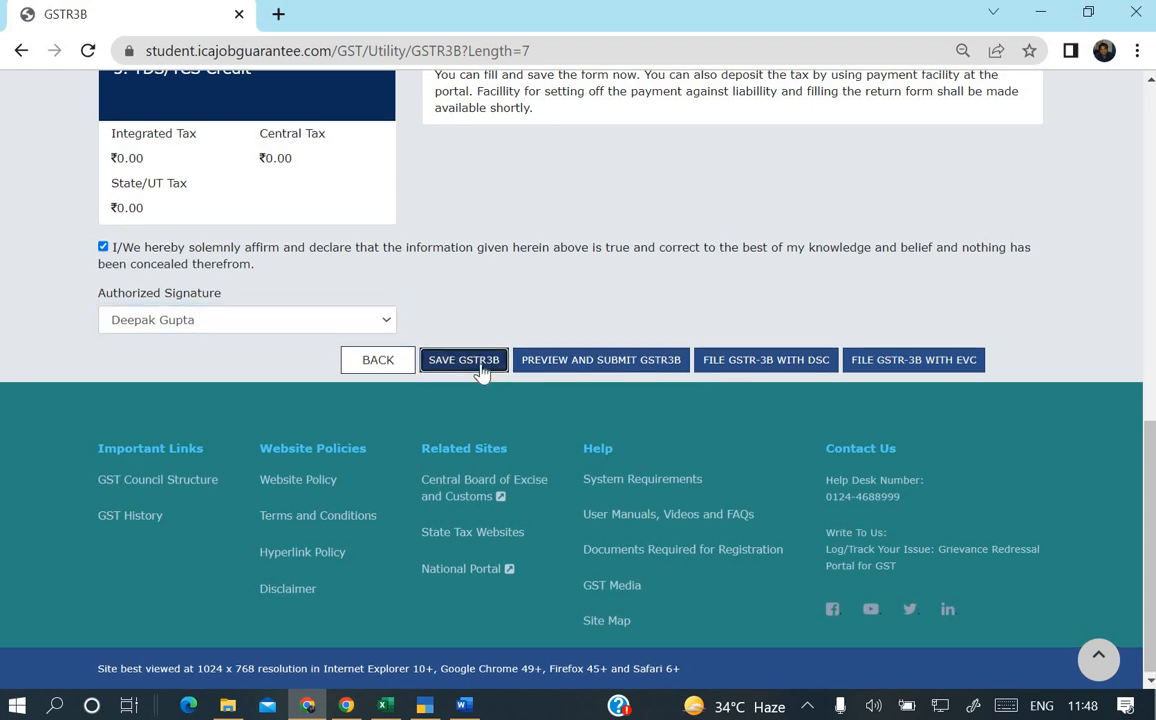
{"action": "left_click", "coordinate": [605, 365]}
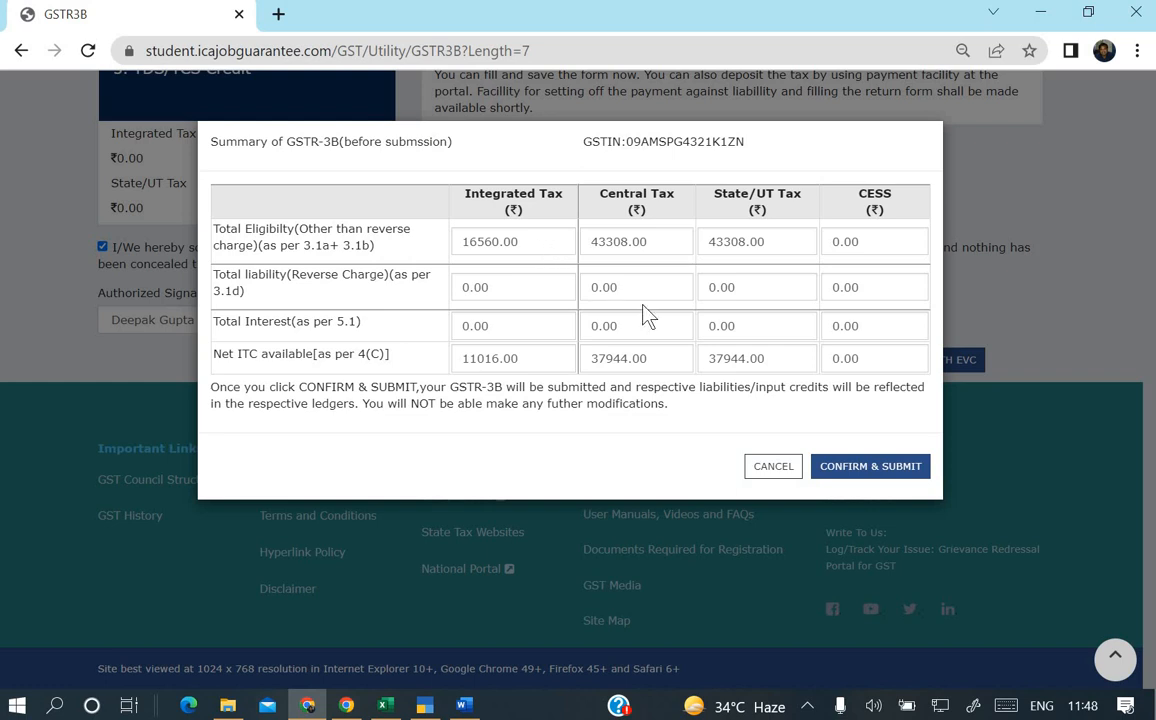
Submit the reviewed GSTR-3B, start EVC filing, and dismiss the first OTP prompt.
{"action": "left_click", "coordinate": [858, 468]}
{"action": "scroll", "coordinate": [772, 420], "scroll_direction": "down", "scroll_amount": 8}
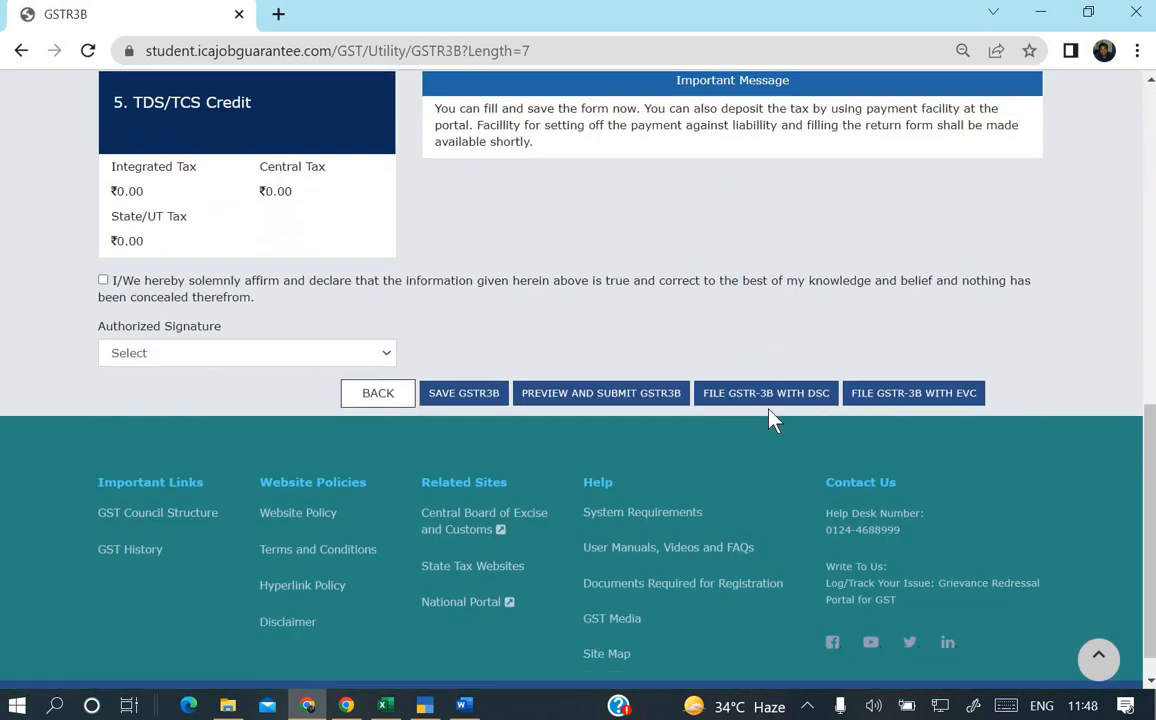
{"action": "scroll", "coordinate": [769, 420], "scroll_direction": "up", "scroll_amount": 1}
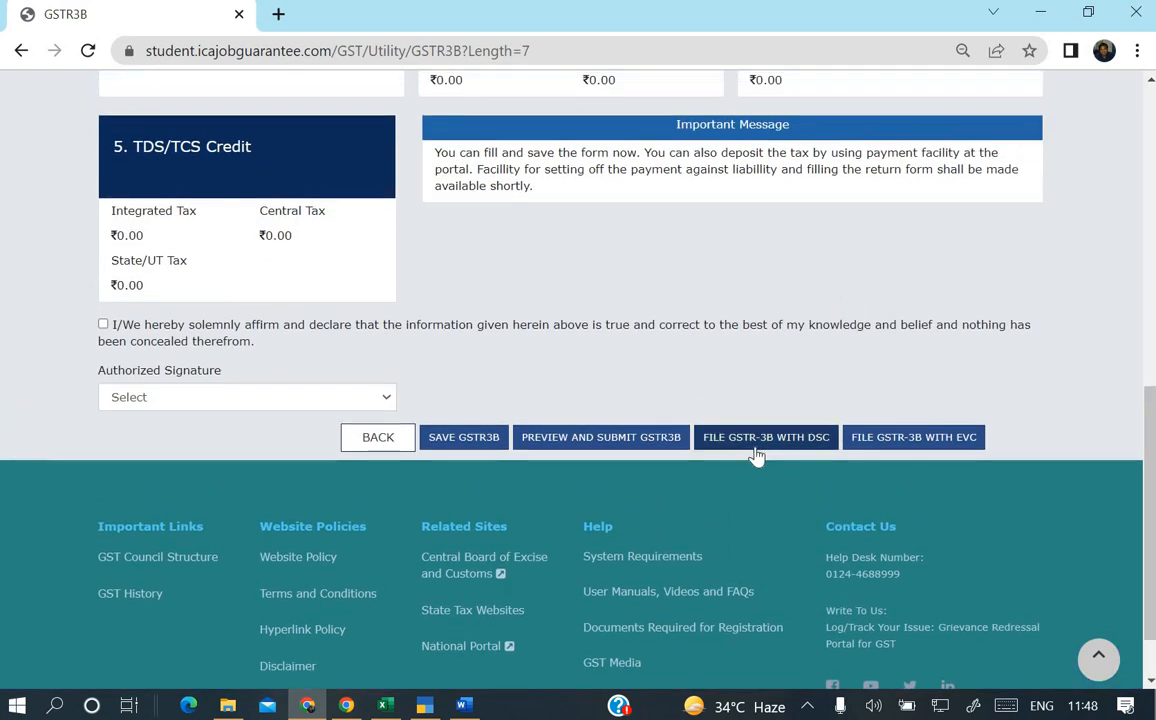
{"action": "left_click", "coordinate": [919, 437]}
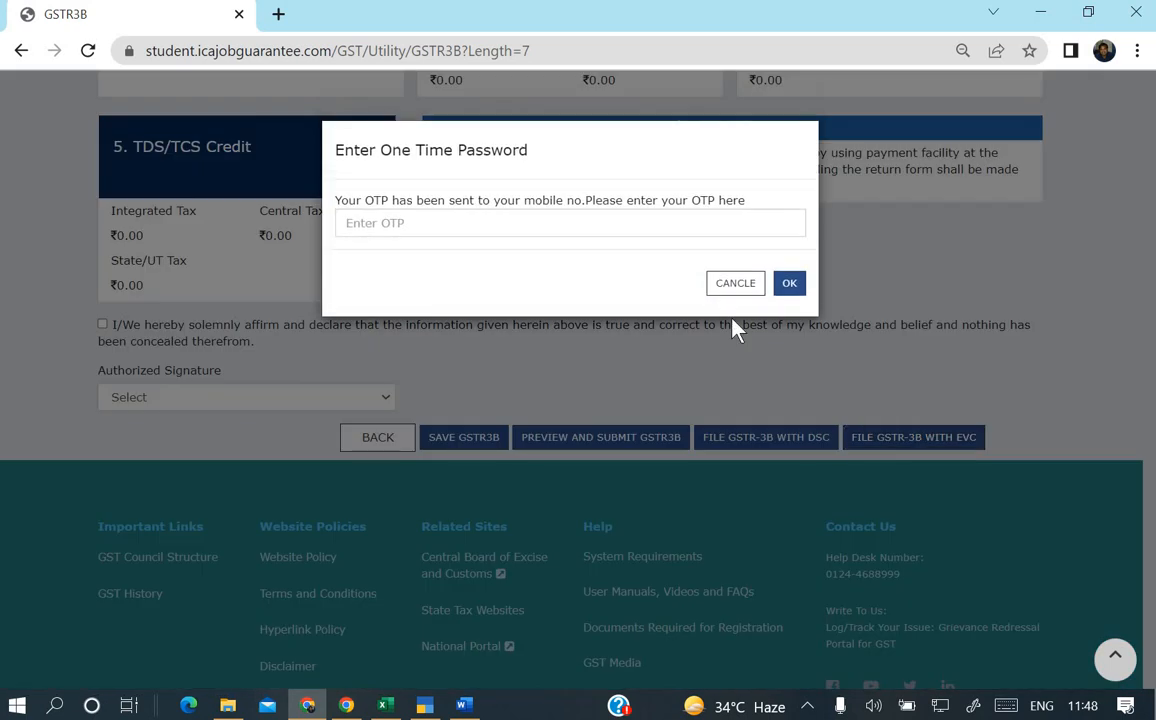
{"action": "left_click", "coordinate": [735, 283]}
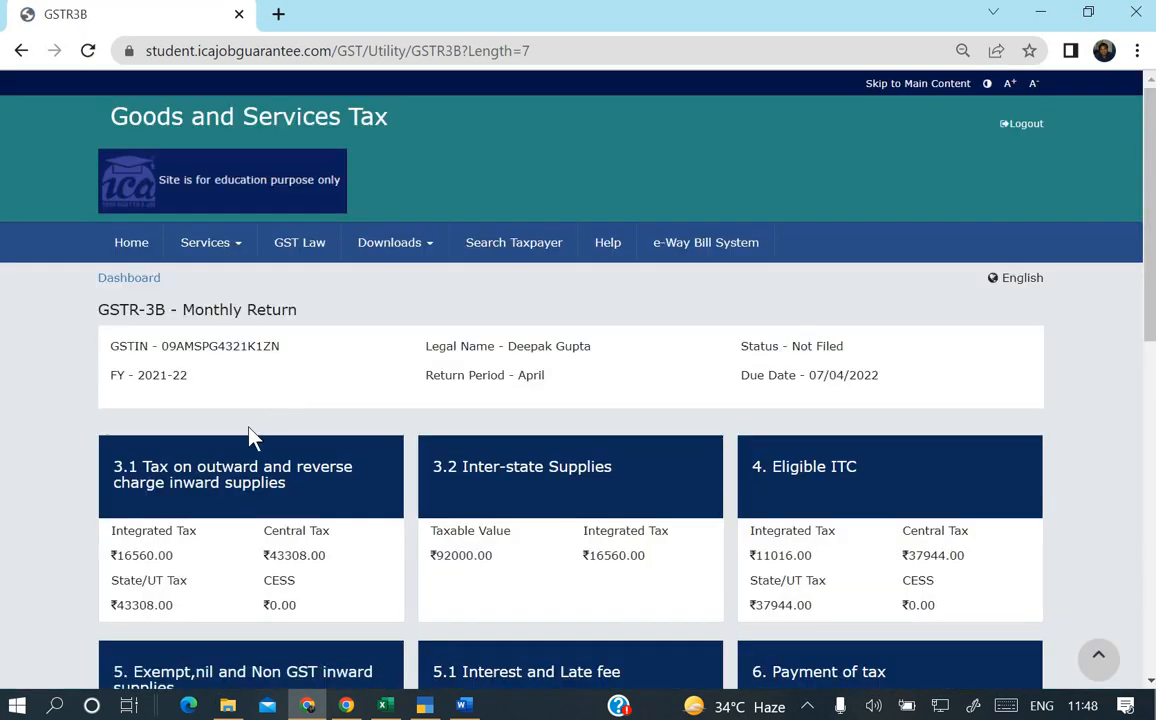
Re-accept the declaration, choose the taxpayer as signatory, and file with EVC to request the OTP.
{"action": "scroll", "coordinate": [250, 436], "scroll_direction": "down", "scroll_amount": 6}
{"action": "scroll", "coordinate": [255, 437], "scroll_direction": "down", "scroll_amount": 2}
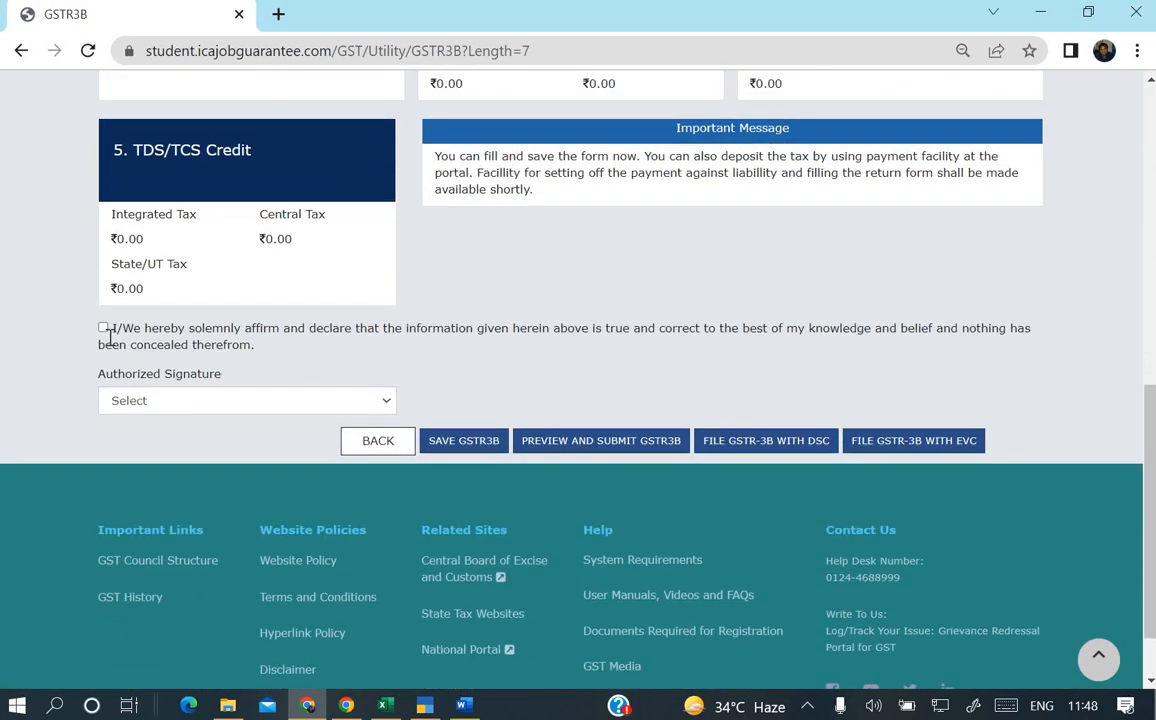
{"action": "left_click", "coordinate": [103, 327]}
{"action": "left_click", "coordinate": [213, 400]}
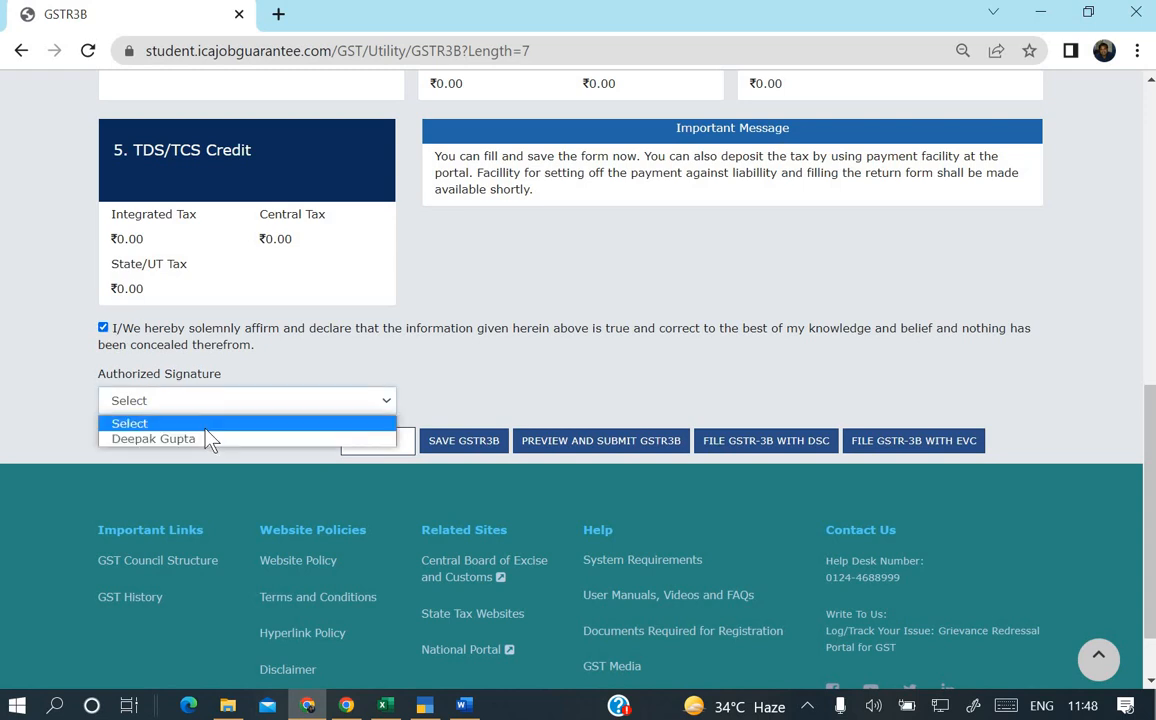
{"action": "left_click", "coordinate": [206, 440]}
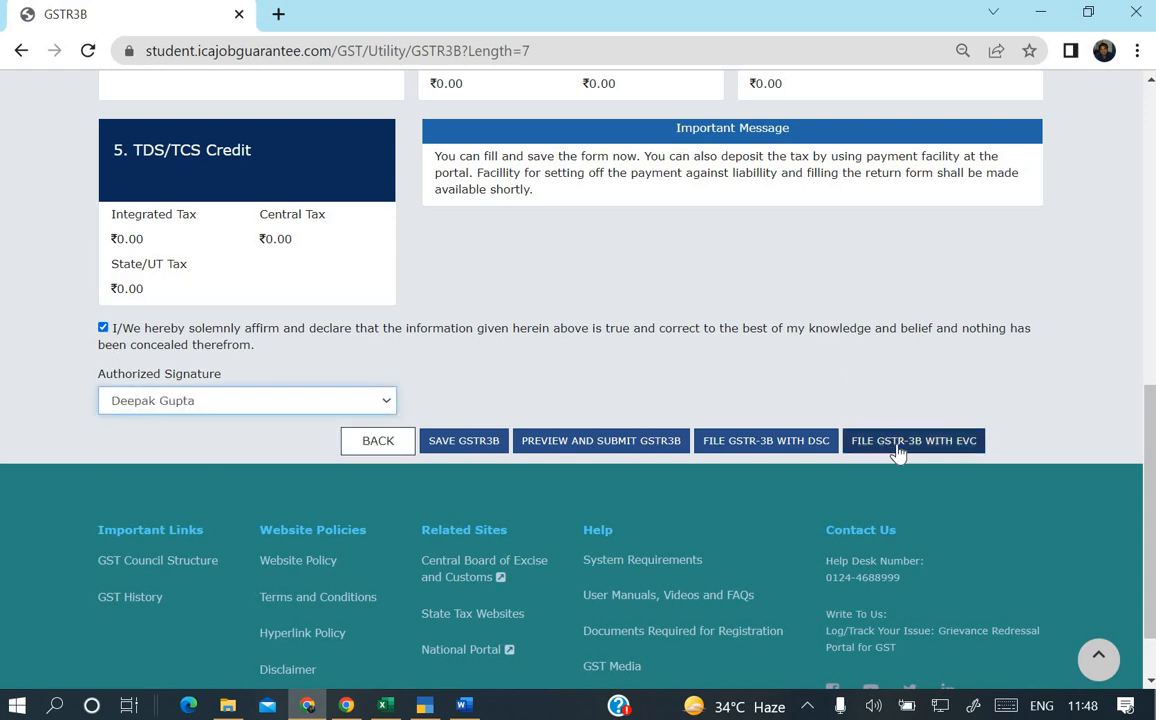
{"action": "left_click", "coordinate": [895, 440]}
{"action": "left_click", "coordinate": [509, 224]}
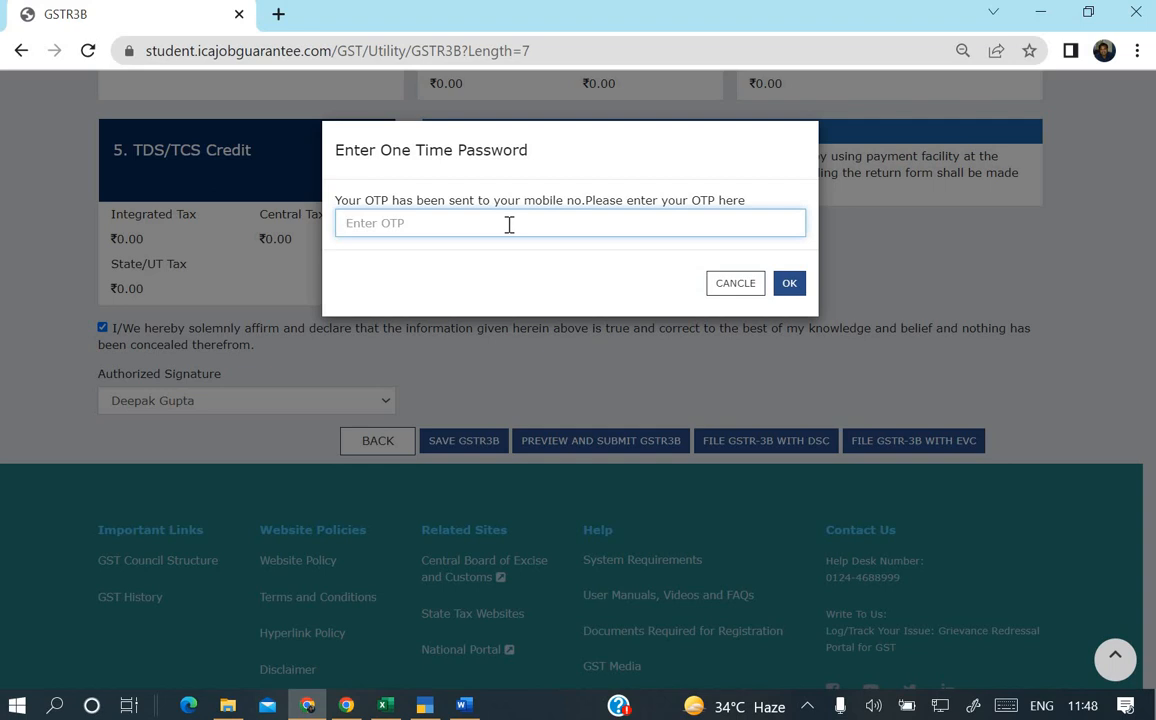
Check Gmail's Starred, Updates, Promotions, Social and Primary tabs for the OTP, then return to the portal.
{"action": "left_click", "coordinate": [346, 705]}
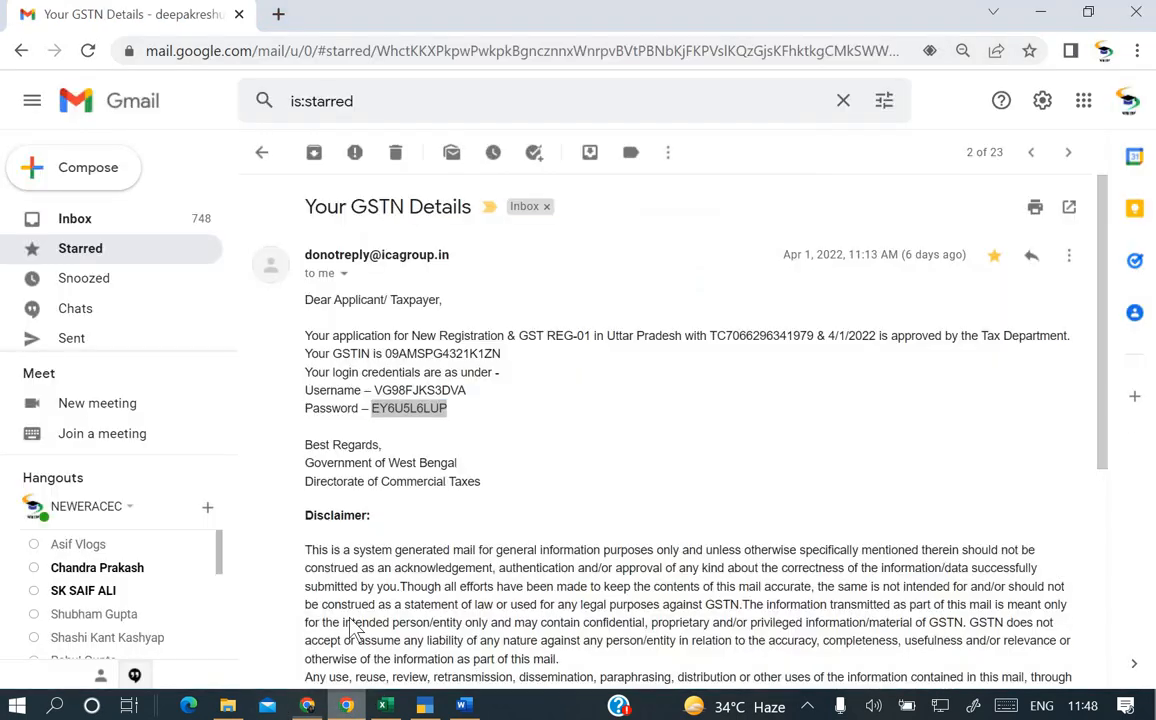
{"action": "left_click", "coordinate": [118, 256]}
{"action": "left_click", "coordinate": [100, 220]}
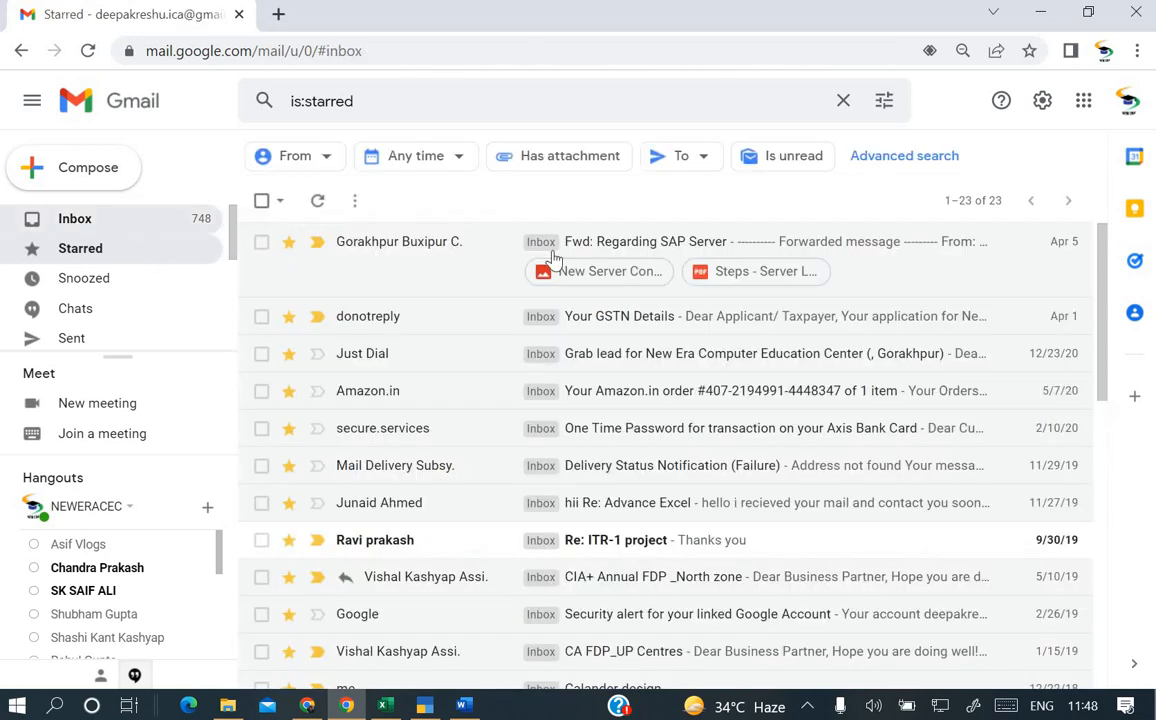
{"action": "left_click", "coordinate": [855, 211]}
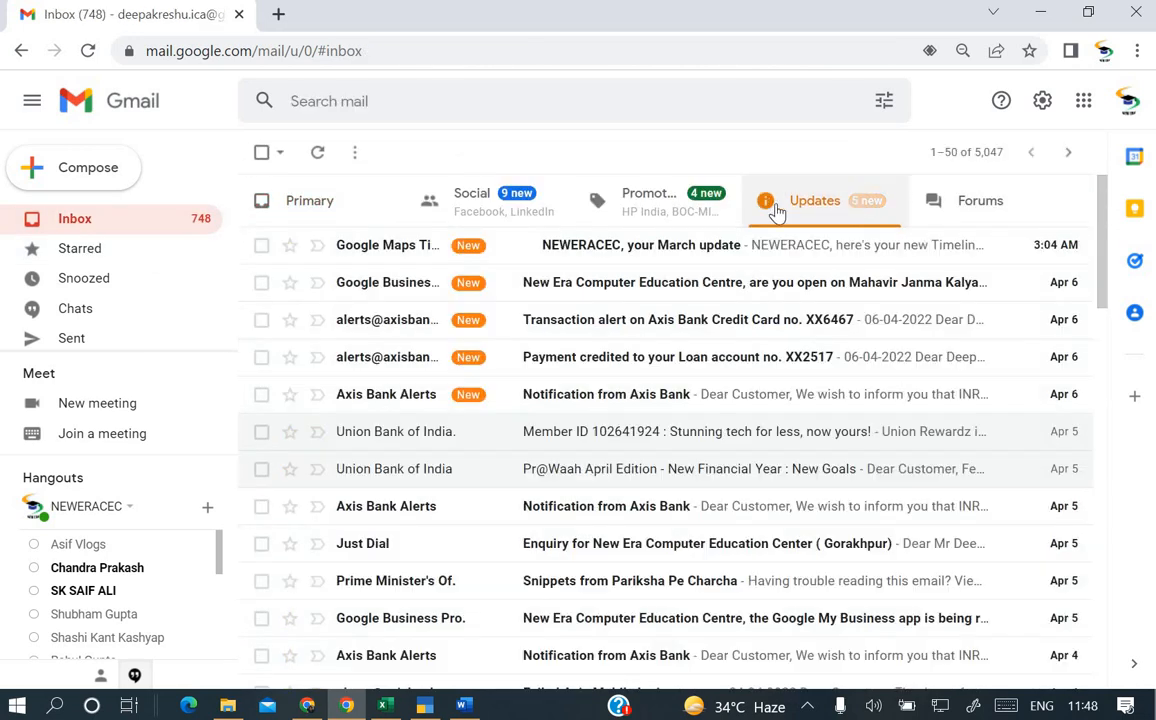
{"action": "left_click", "coordinate": [676, 213]}
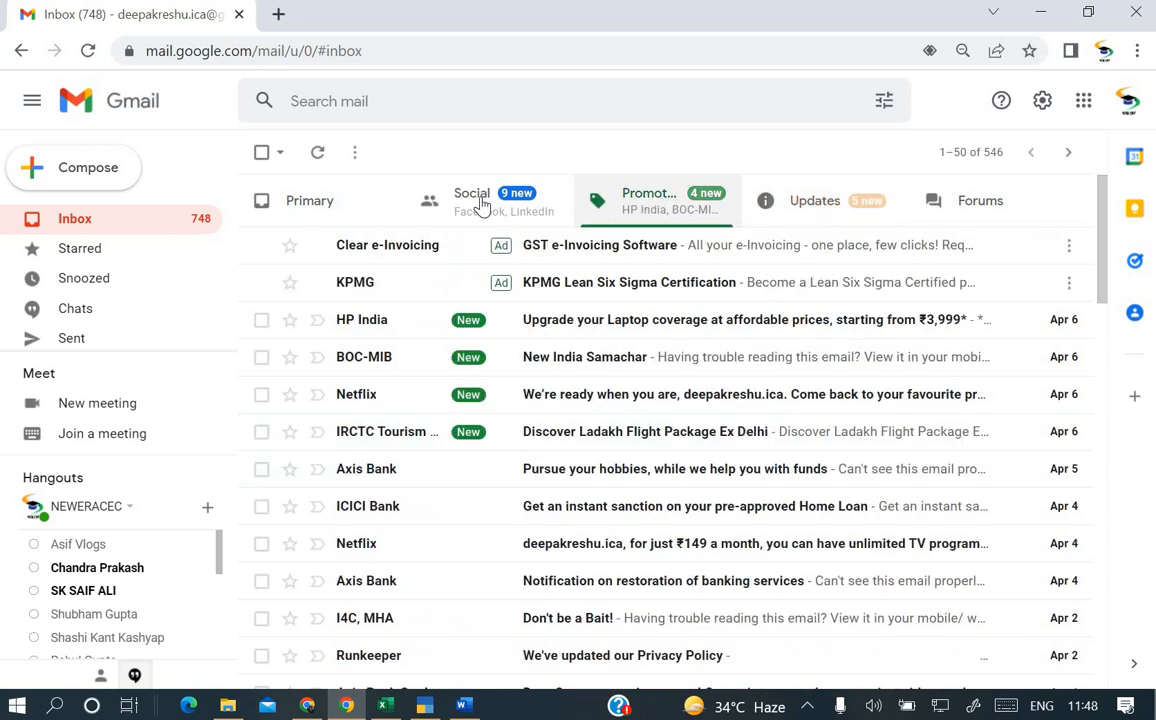
{"action": "left_click", "coordinate": [480, 206]}
{"action": "left_click", "coordinate": [295, 207]}
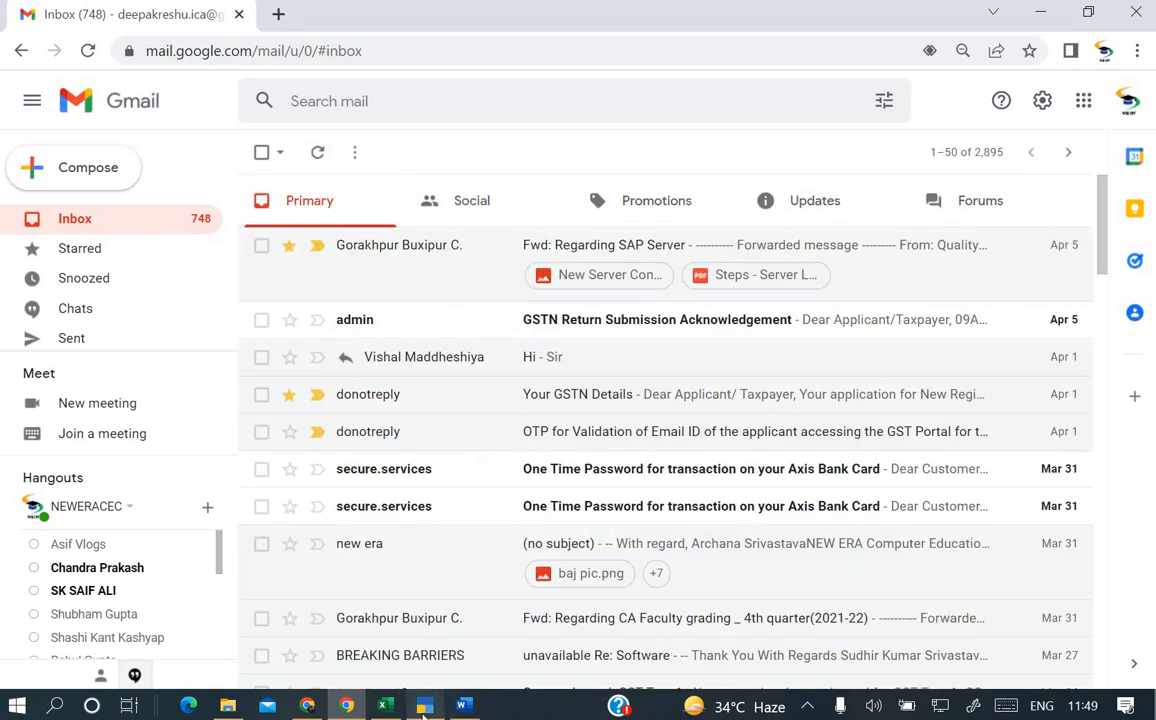
{"action": "mouse_move", "coordinate": [350, 708]}
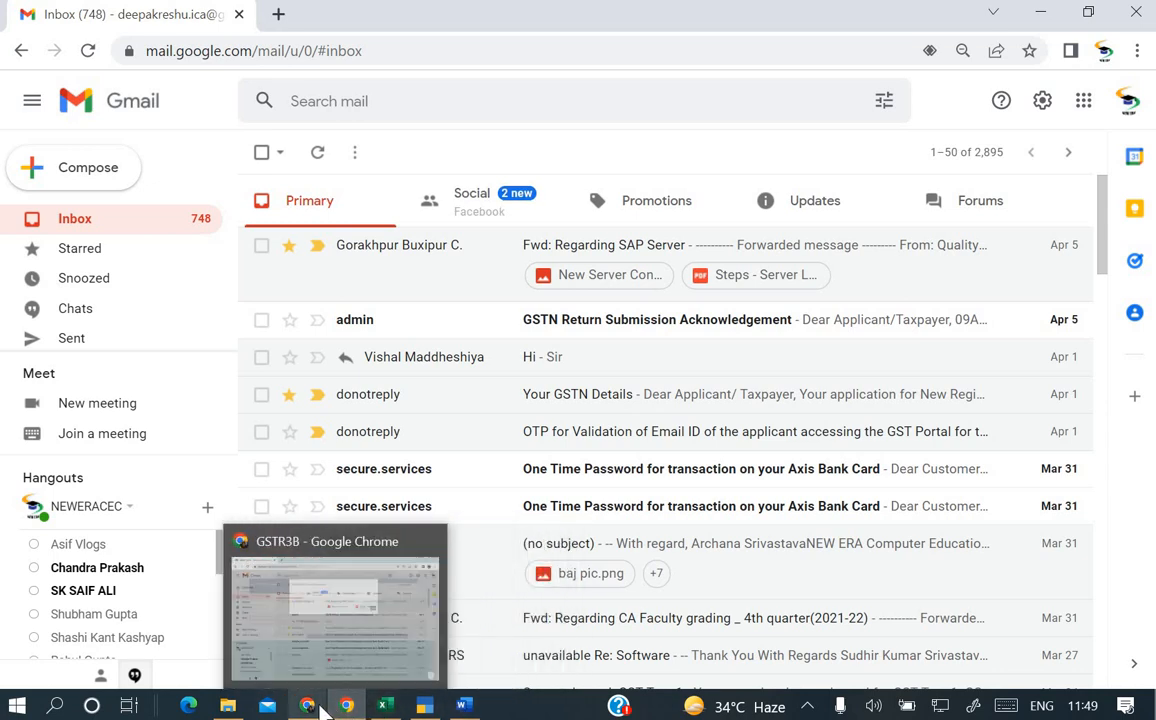
{"action": "left_click", "coordinate": [307, 706]}
Enter the OTP to file the April 2022 GSTR-3B and acknowledge the success message.
{"action": "type", "text": "12"}
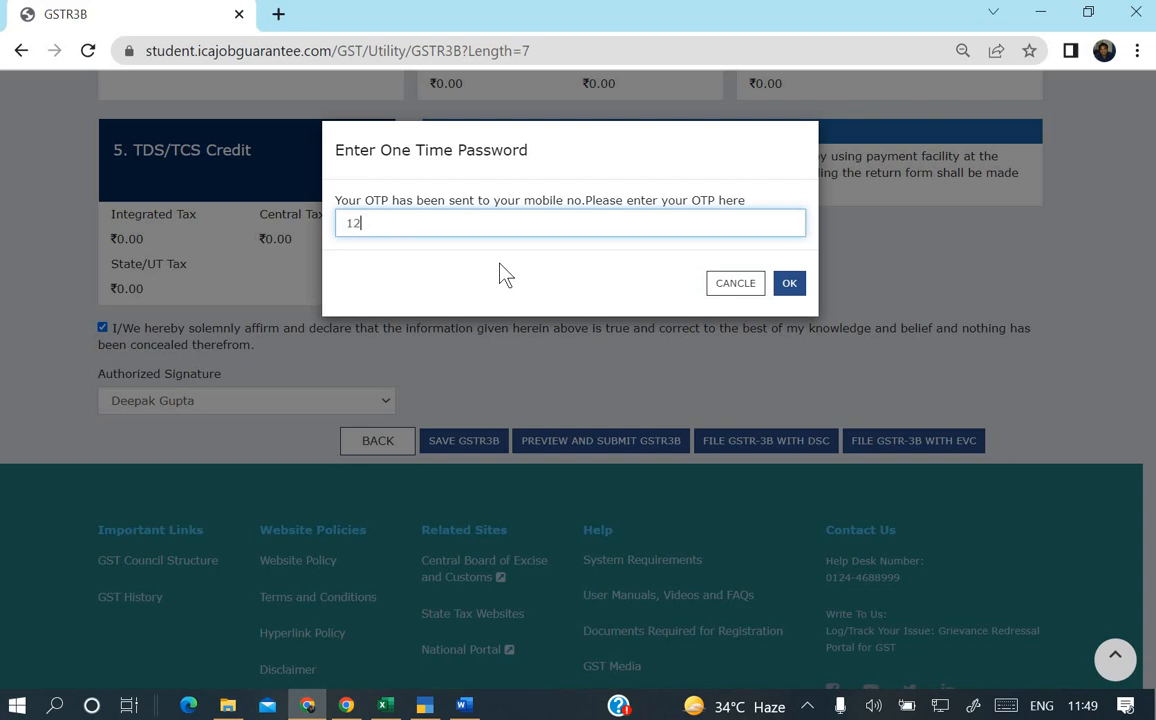
{"action": "type", "text": "3456"}
{"action": "key", "text": "Return"}
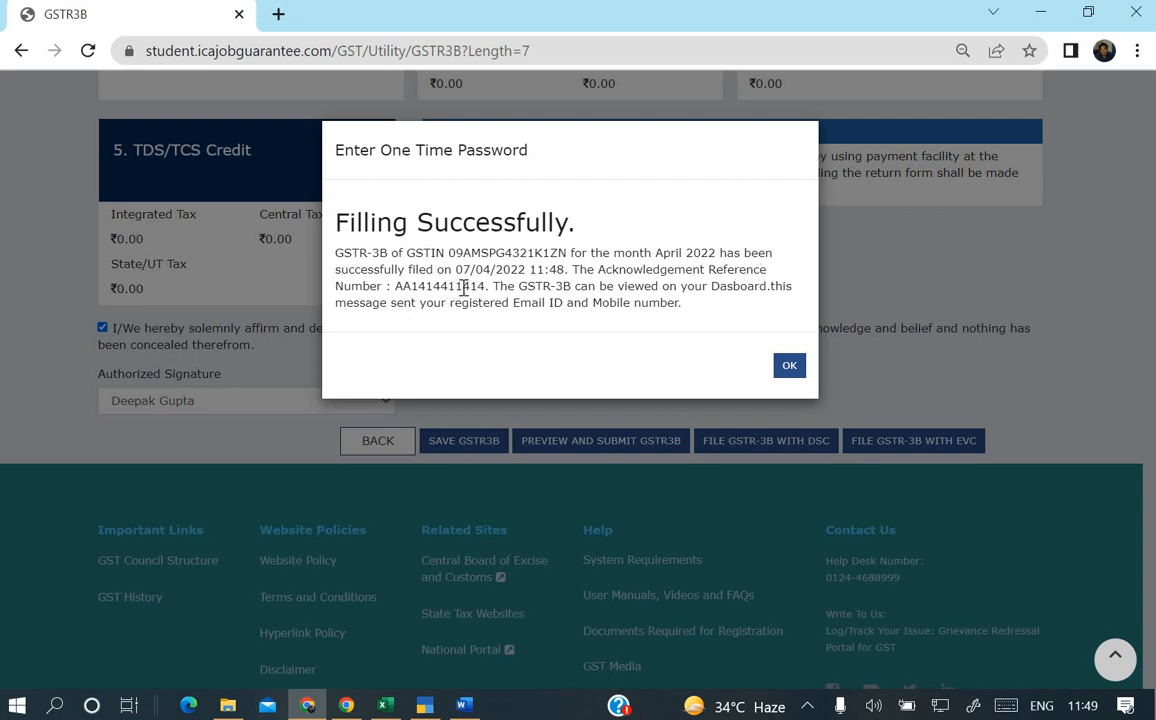
{"action": "left_click", "coordinate": [789, 367]}
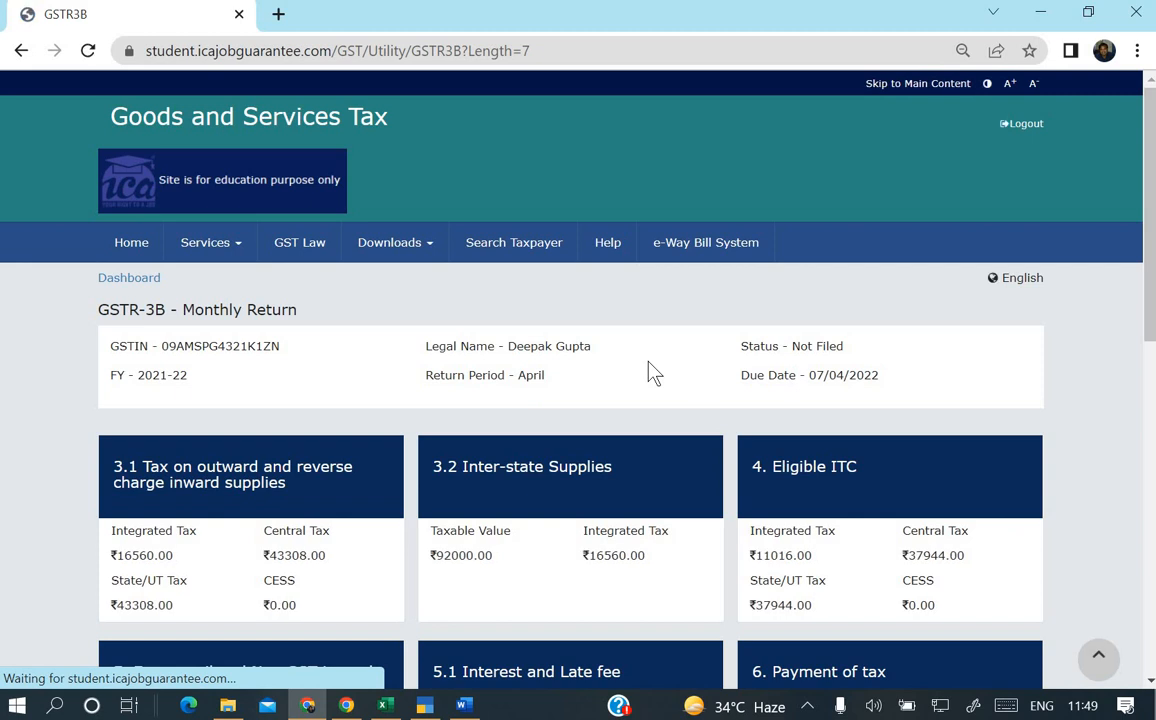
Scroll down and return to the returns dashboard with BACK.
{"action": "scroll", "coordinate": [652, 372], "scroll_direction": "down", "scroll_amount": 5}
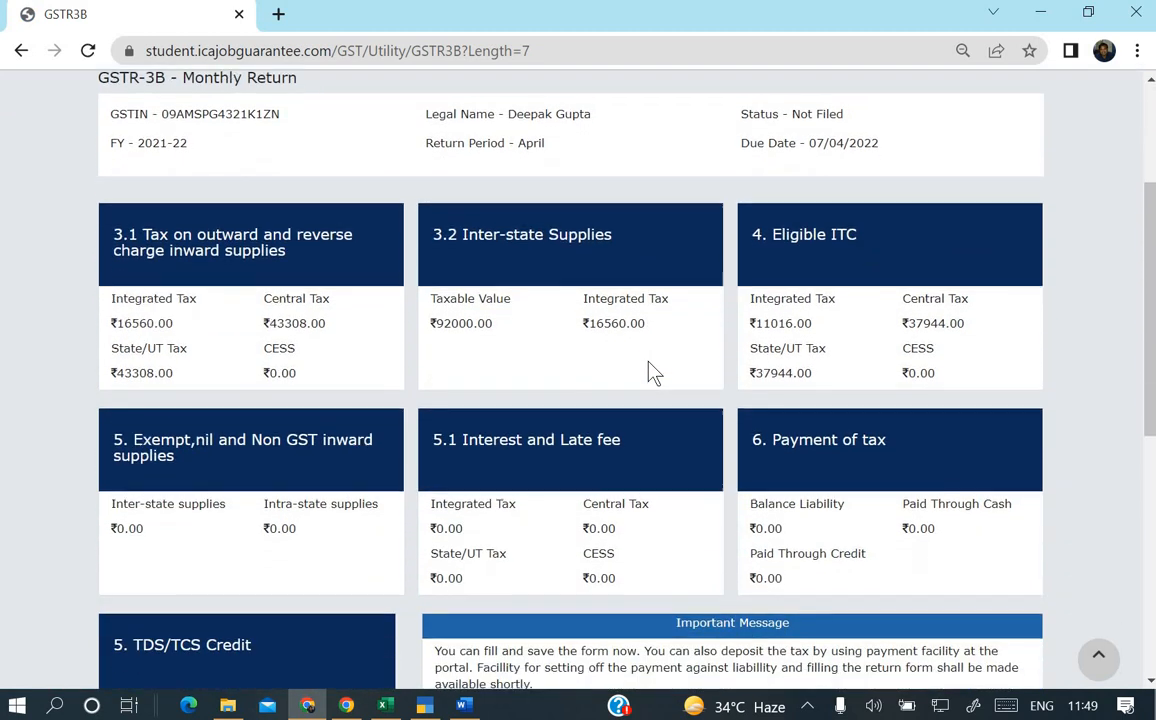
{"action": "scroll", "coordinate": [652, 370], "scroll_direction": "down", "scroll_amount": 2}
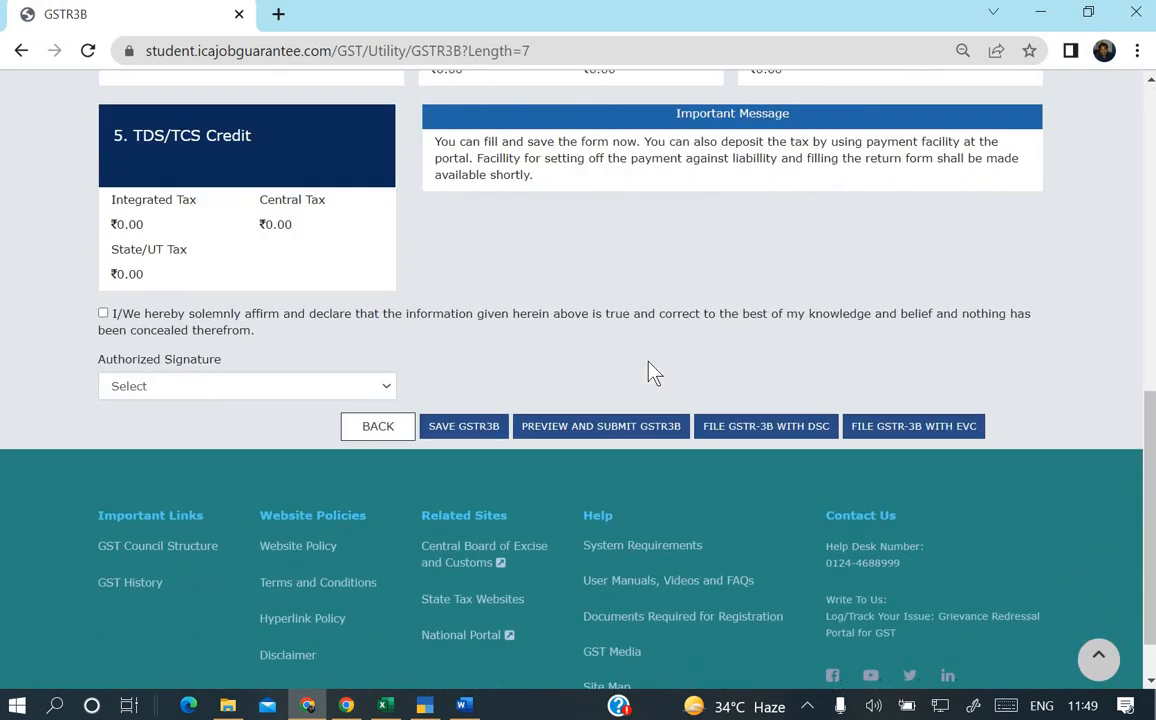
{"action": "left_click", "coordinate": [392, 428]}
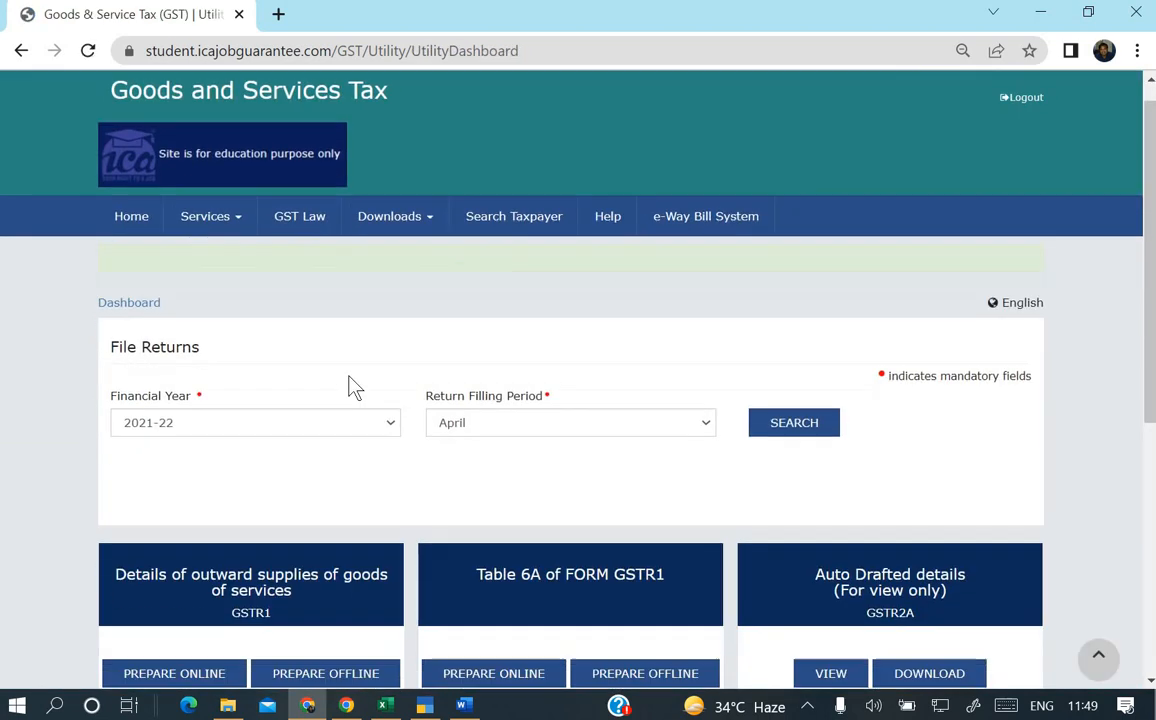
{"action": "scroll", "coordinate": [349, 386], "scroll_direction": "down", "scroll_amount": 5}
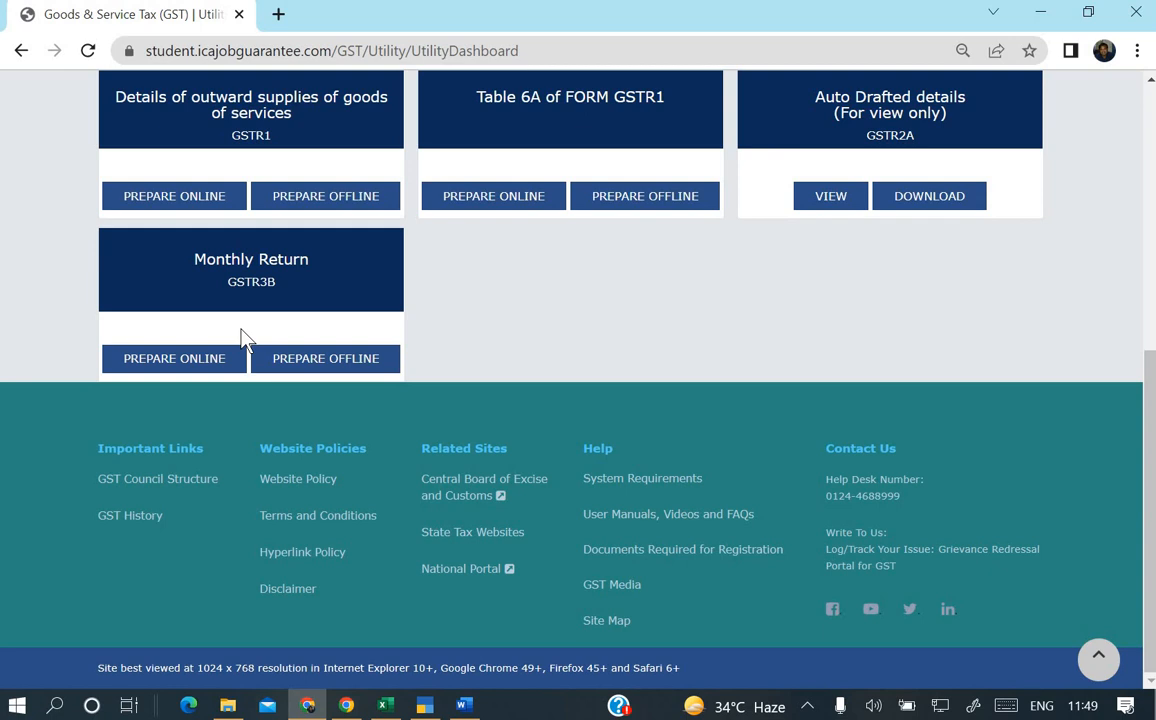
{"action": "scroll", "coordinate": [243, 340], "scroll_direction": "up", "scroll_amount": 1}
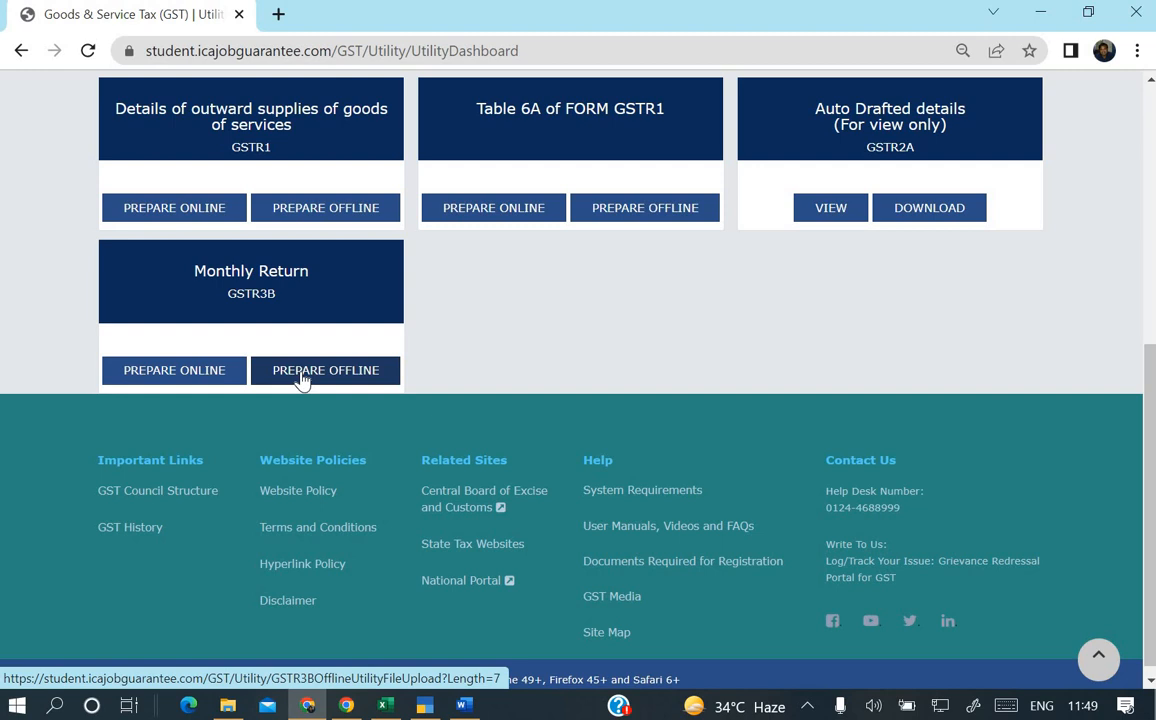
Open the GSTR3B offline upload page, then bring the TallyPrime GSTR-3B report forward.
{"action": "left_click", "coordinate": [302, 378]}
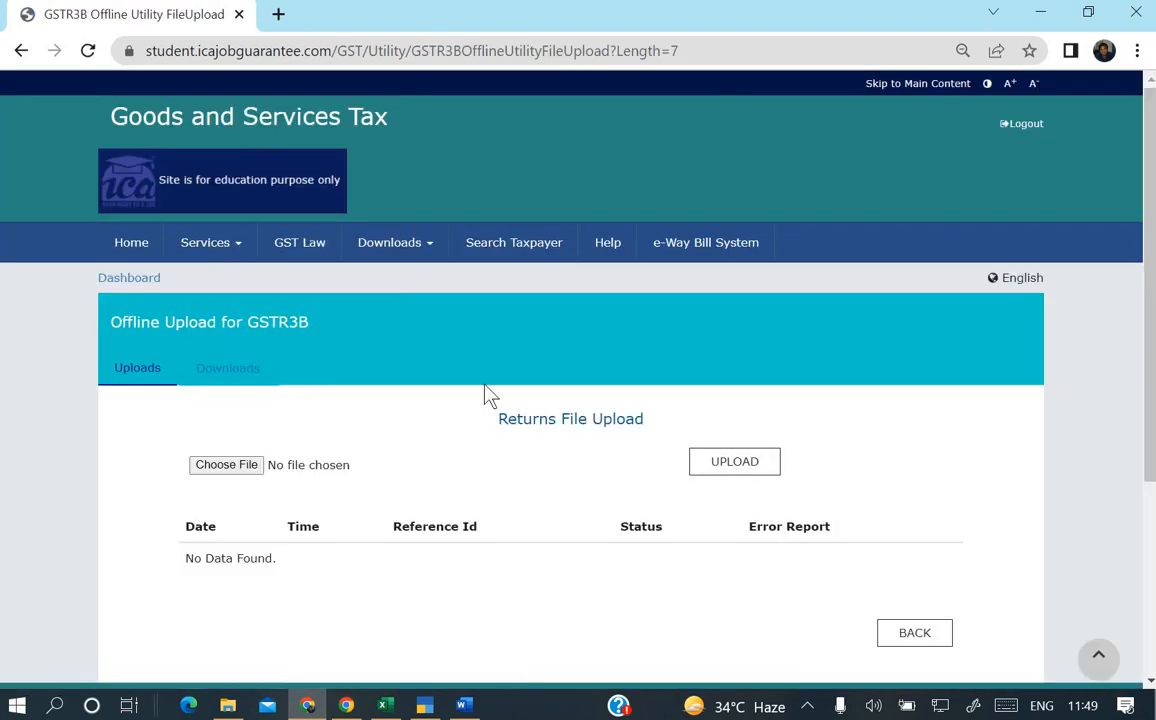
{"action": "scroll", "coordinate": [488, 394], "scroll_direction": "down", "scroll_amount": 1}
{"action": "scroll", "coordinate": [488, 394], "scroll_direction": "down", "scroll_amount": 1}
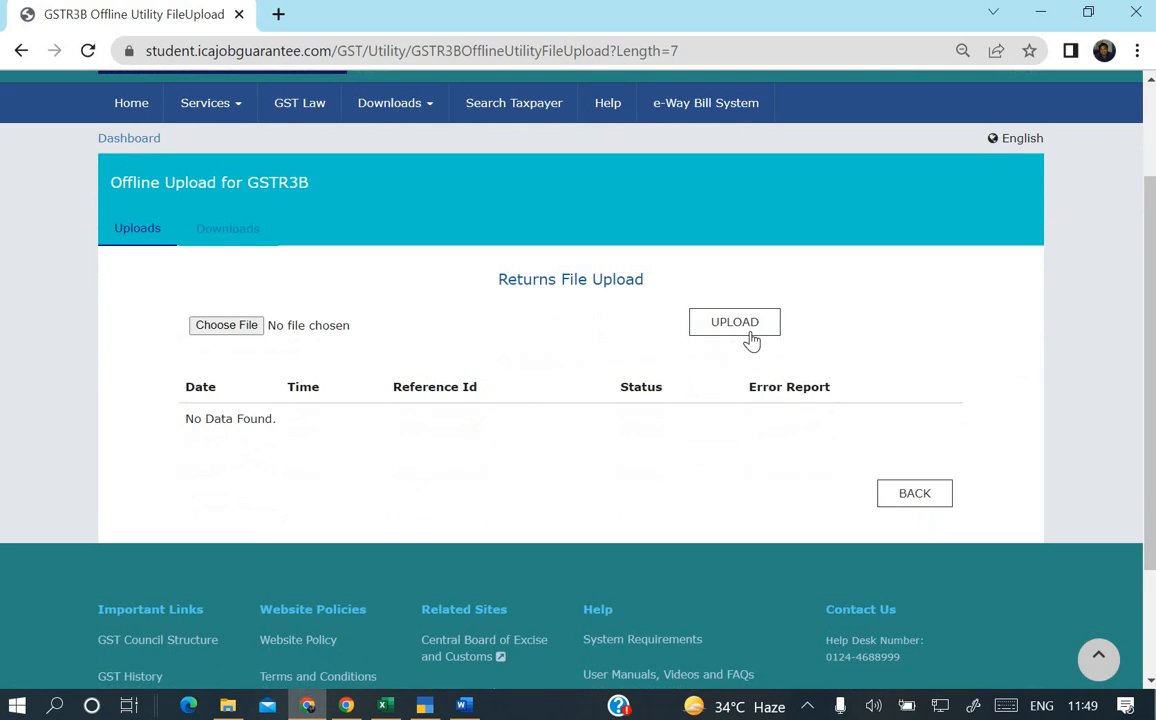
{"action": "left_click", "coordinate": [424, 708]}
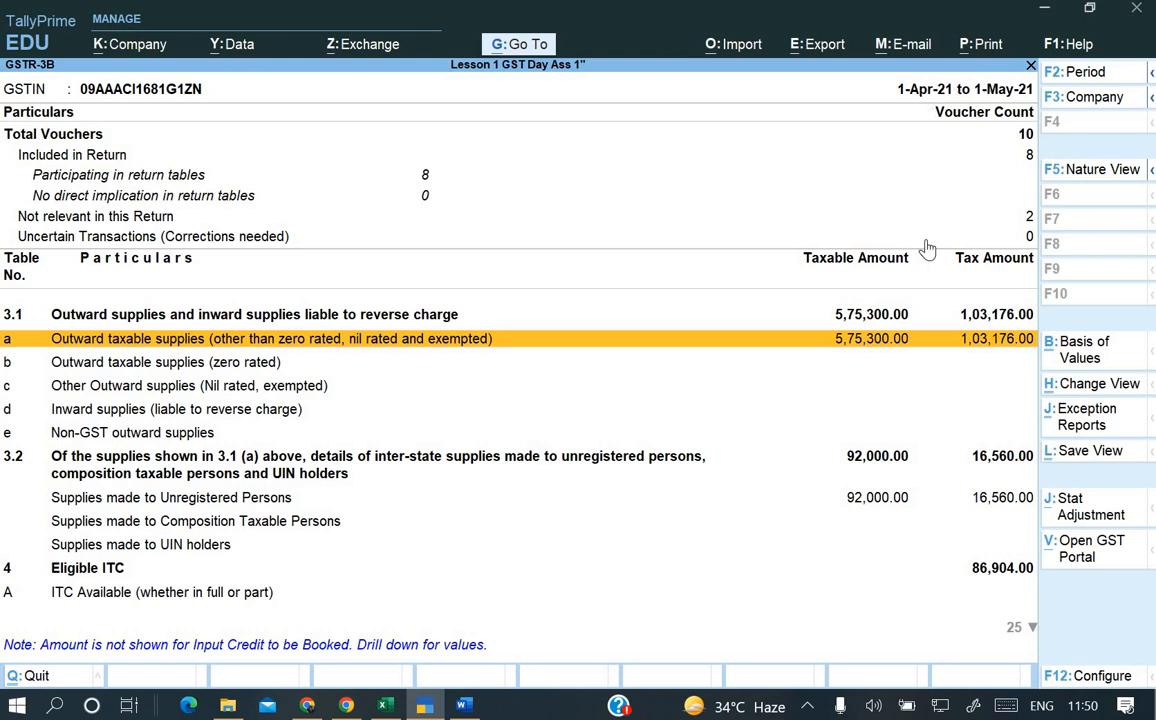
Choose the GST E-Return export for GSTR-3B with JSON as the file format.
{"action": "left_click", "coordinate": [800, 47]}
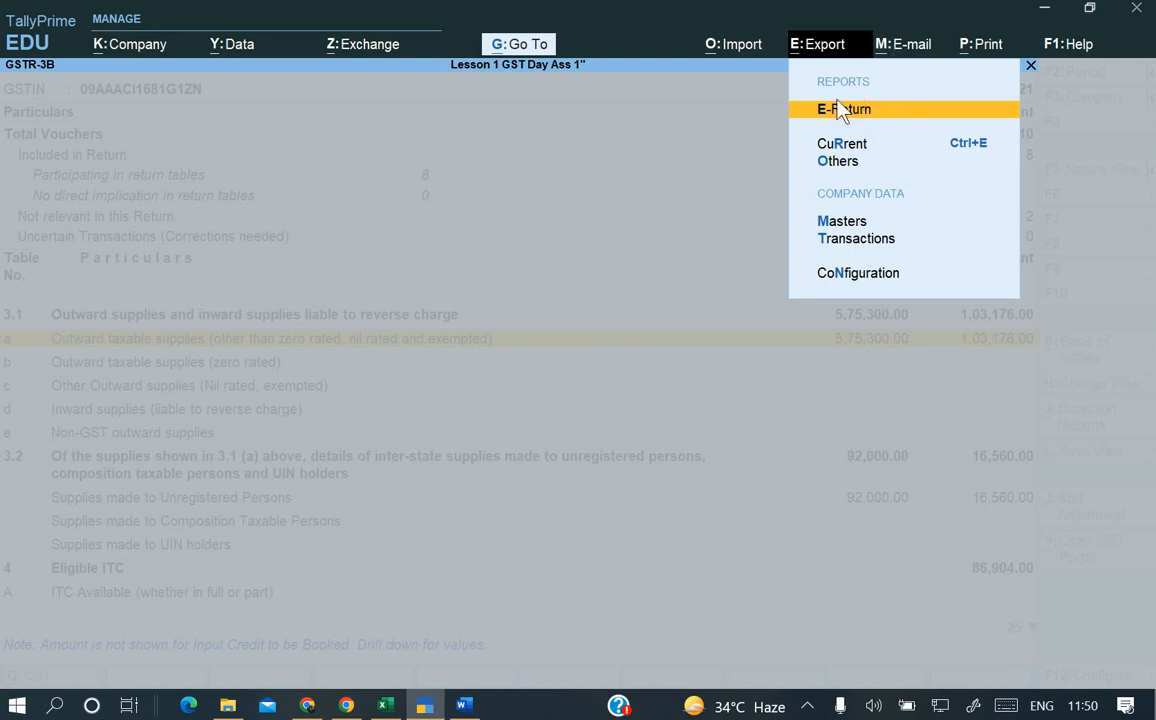
{"action": "key", "text": "Return"}
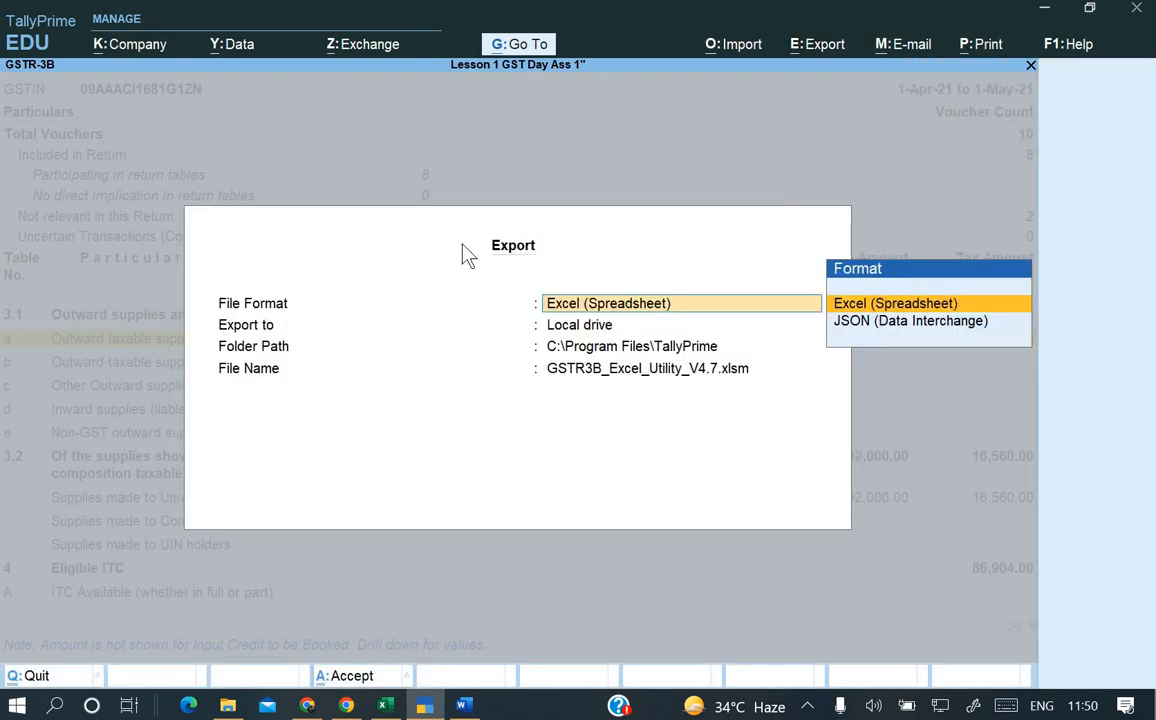
{"action": "key", "text": "Down"}
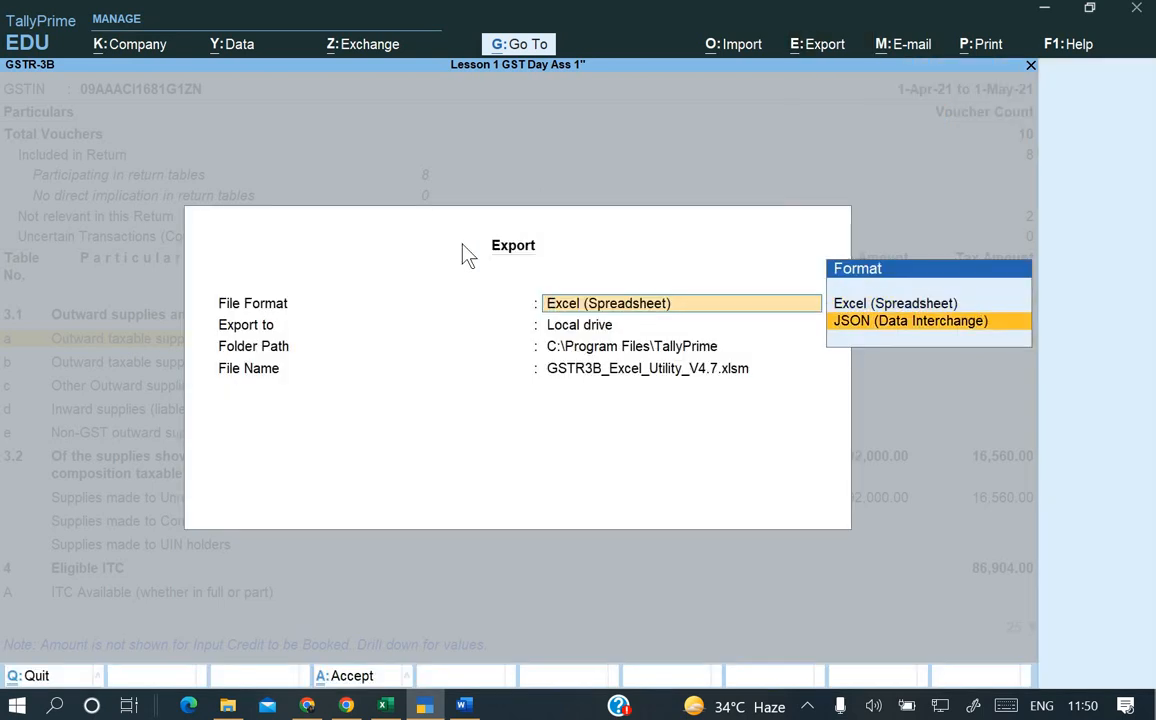
{"action": "key", "text": "Return"}
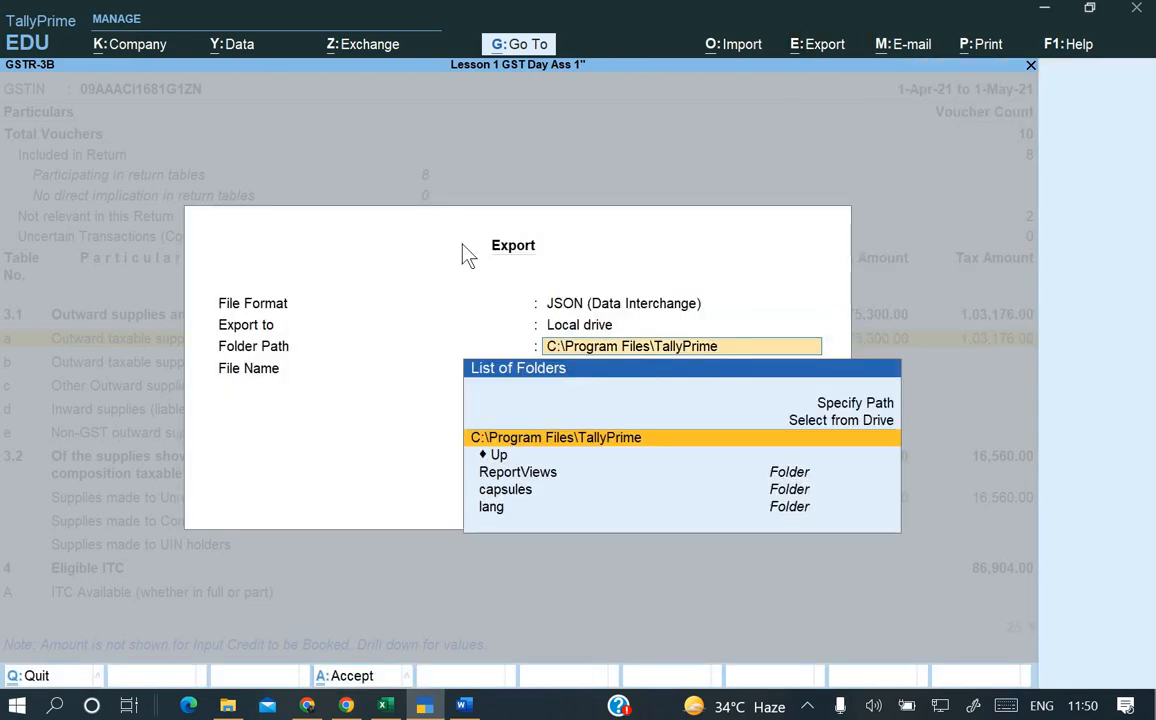
Open the Specify Path folder entry, clear the mistaken text, and show the desktop.
{"action": "key", "text": "Up"}
{"action": "key", "text": "Up"}
{"action": "key", "text": "Return"}
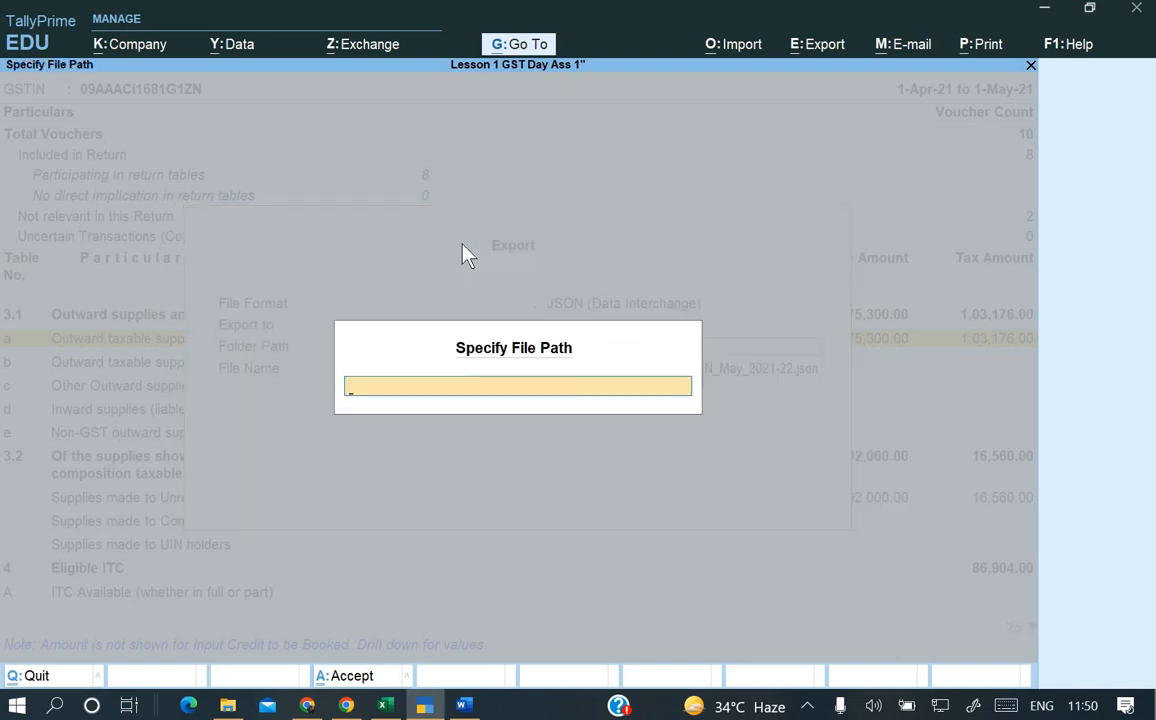
{"action": "type", "text": "EY6U5L6LUP"}
{"action": "key", "text": "BackSpace"}
{"action": "key", "text": "BackSpace"}
{"action": "key", "text": "BackSpace"}
{"action": "key", "text": "BackSpace"}
{"action": "key", "text": "BackSpace"}
{"action": "key", "text": "BackSpace"}
{"action": "key", "text": "BackSpace"}
{"action": "key", "text": "BackSpace"}
{"action": "key", "text": "BackSpace"}
{"action": "key", "text": "BackSpace"}
{"action": "key", "text": "alt+Tab"}
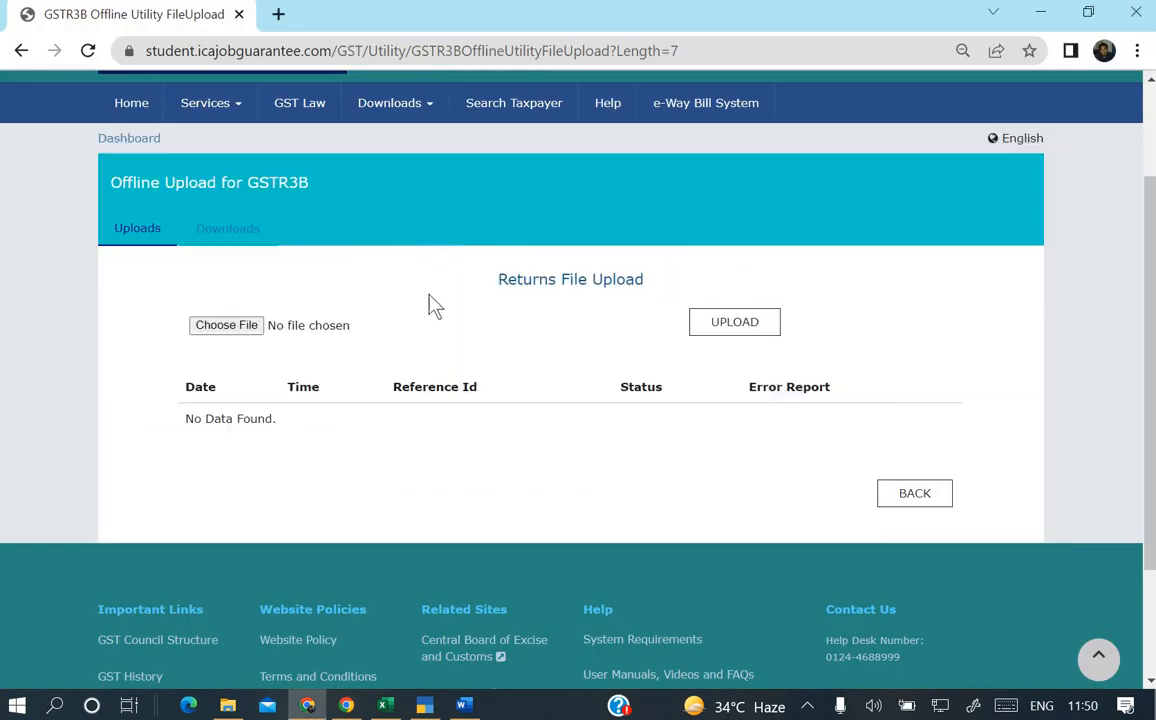
{"action": "key", "text": "super+d"}
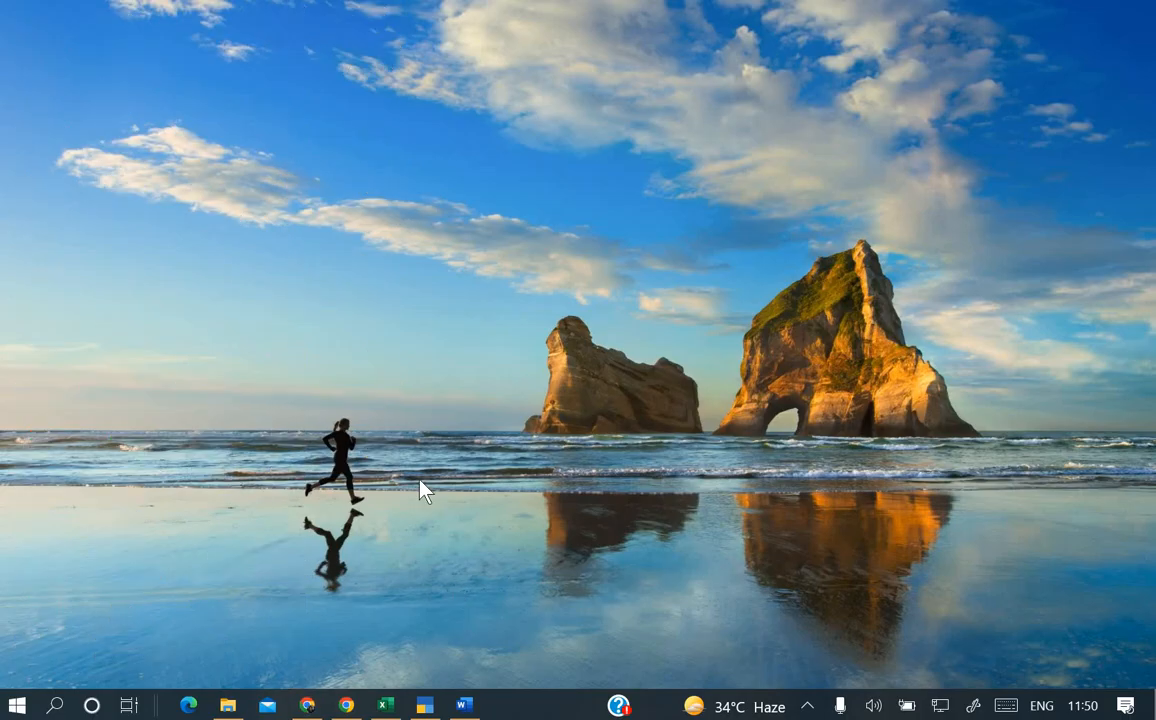
Copy the GST return folder path and paste it as TallyPrime's export folder path.
{"action": "key", "text": "Return"}
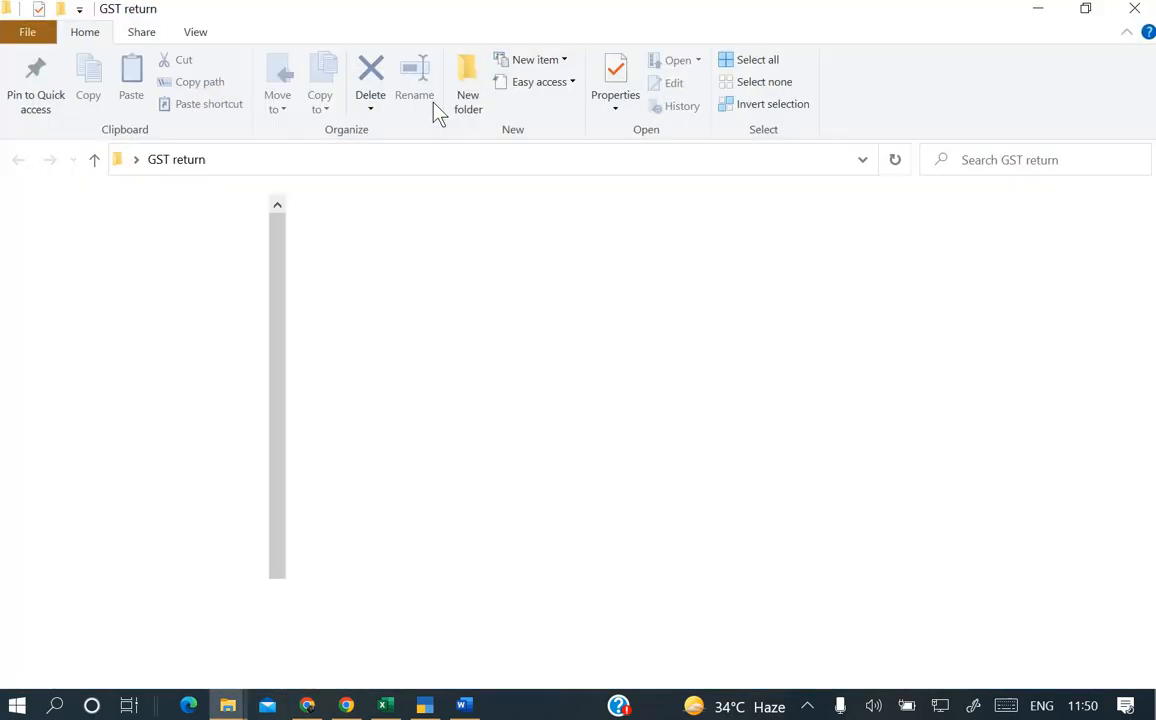
{"action": "left_click", "coordinate": [480, 219]}
{"action": "key", "text": "ctrl+c"}
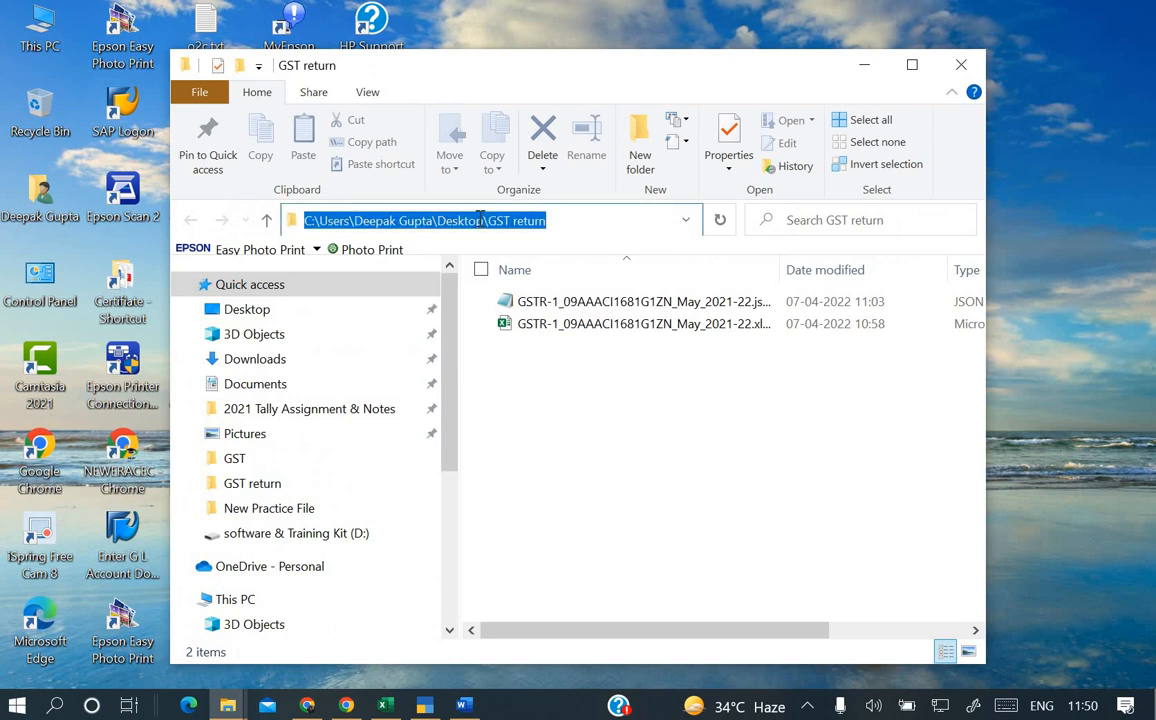
{"action": "left_click", "coordinate": [425, 705]}
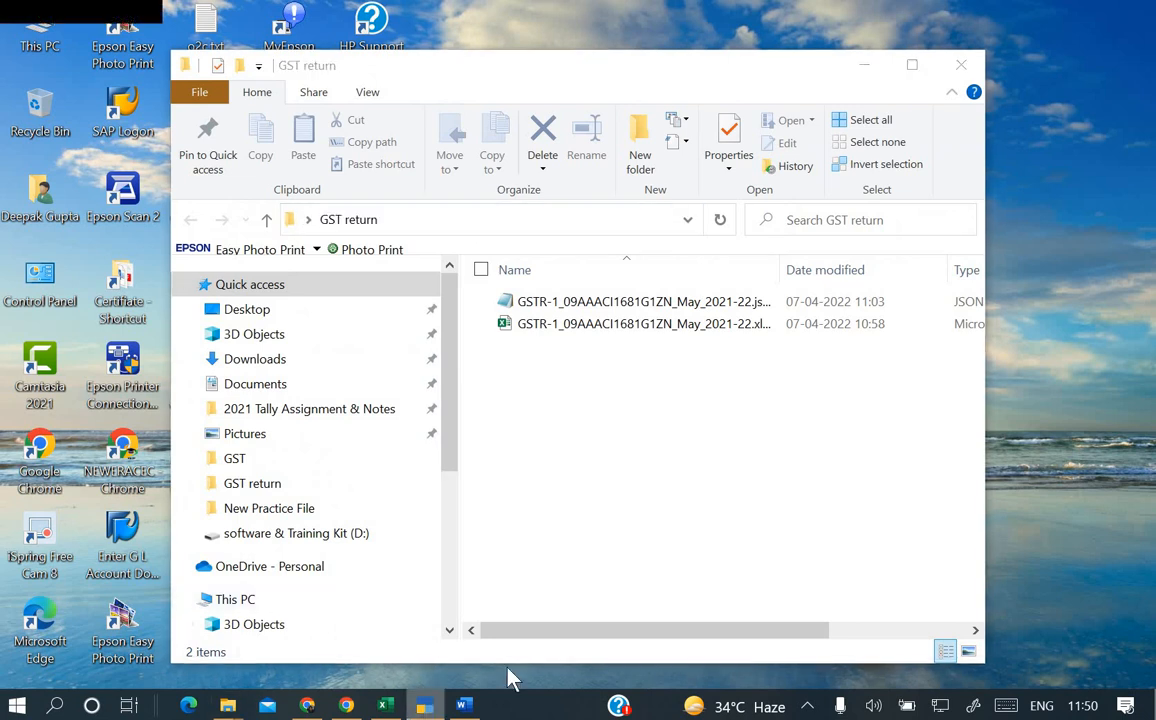
{"action": "key", "text": "ctrl+v"}
{"action": "key", "text": "Return"}
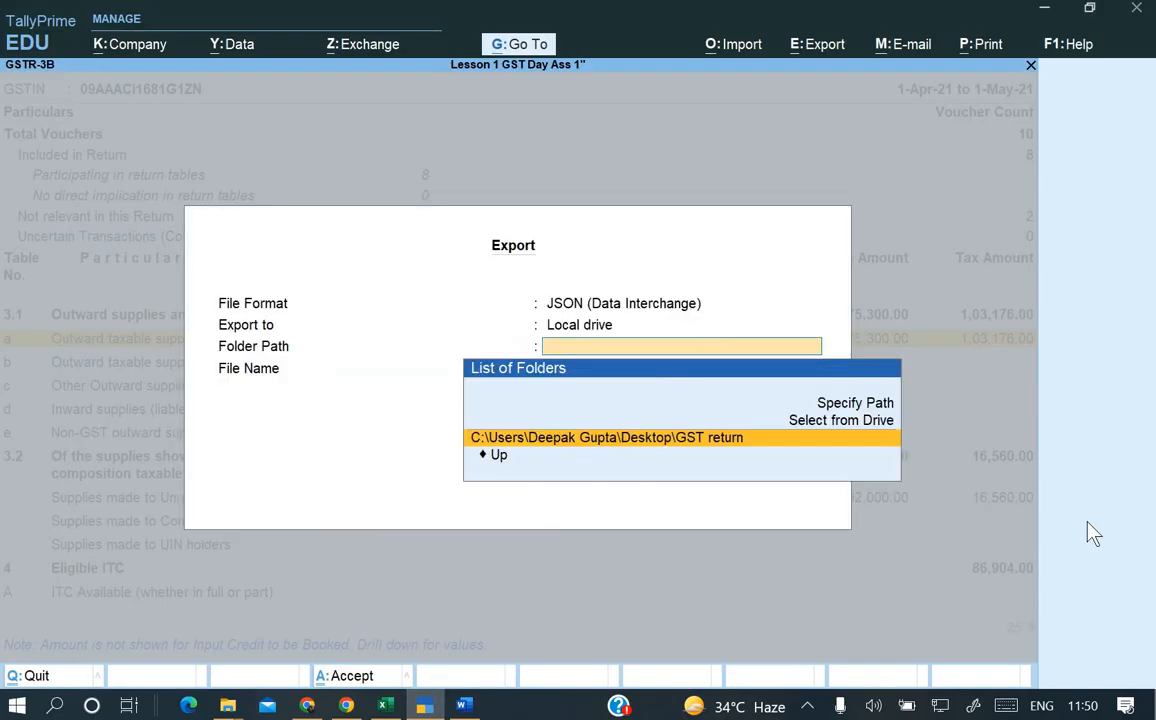
Send the GSTR-3B JSON with the suggested name and confirm the 2 KB file in the folder.
{"action": "key", "text": "Return"}
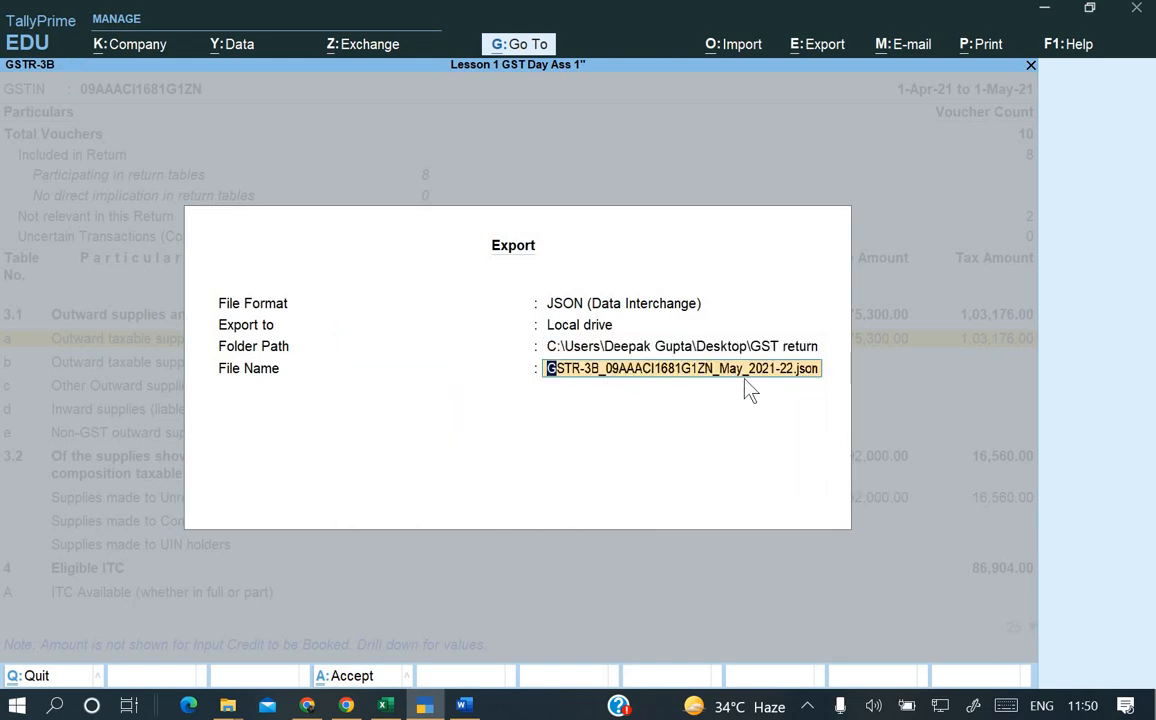
{"action": "key", "text": "Return"}
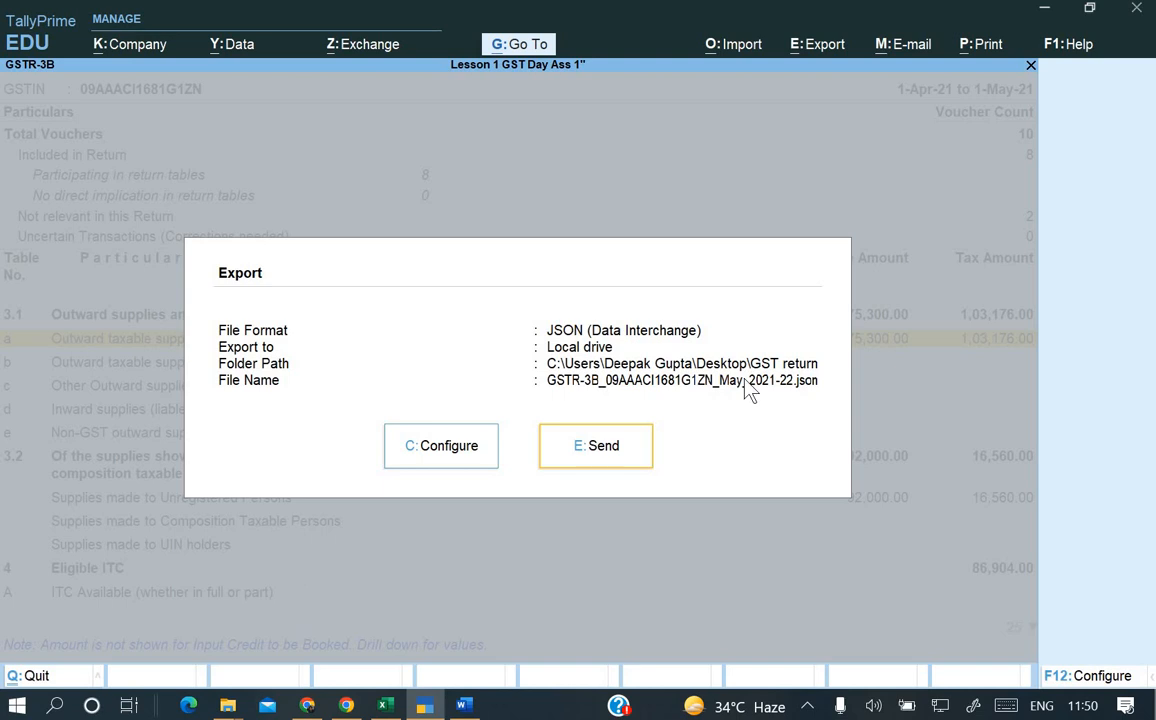
{"action": "key", "text": "Return"}
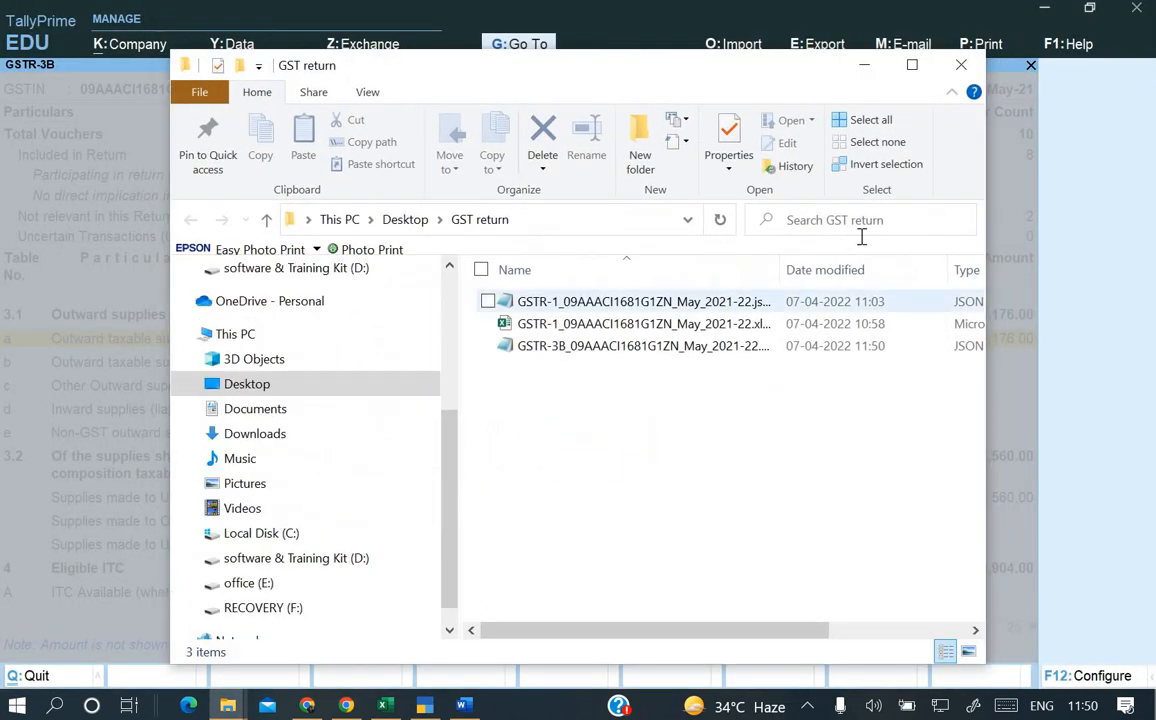
{"action": "double_click", "coordinate": [825, 61]}
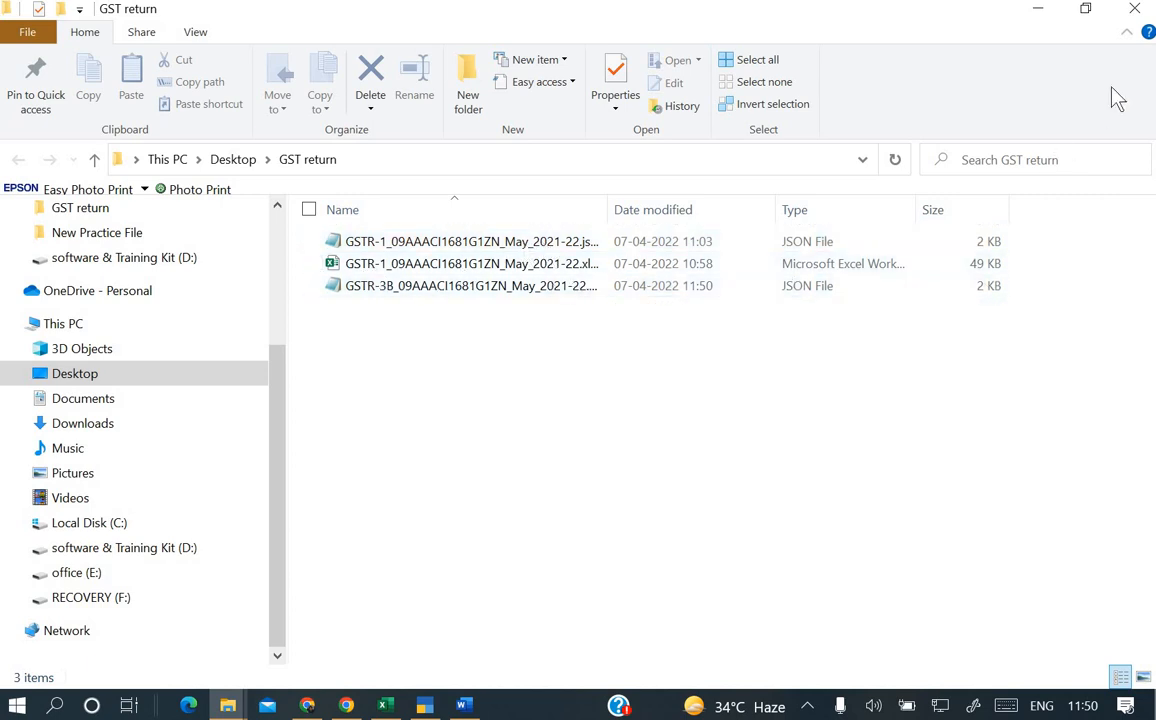
{"action": "left_click", "coordinate": [1038, 8]}
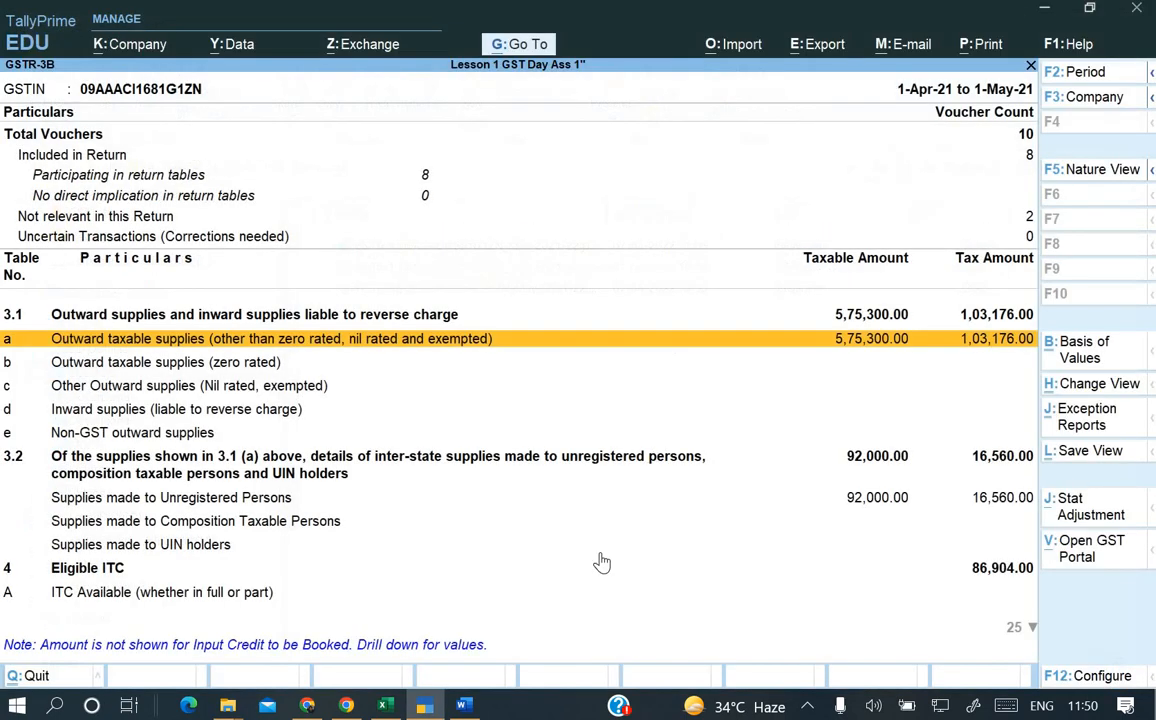
Upload the GSTR-3B JSON from the GST return folder so it is listed as Processed.
{"action": "left_click", "coordinate": [317, 700]}
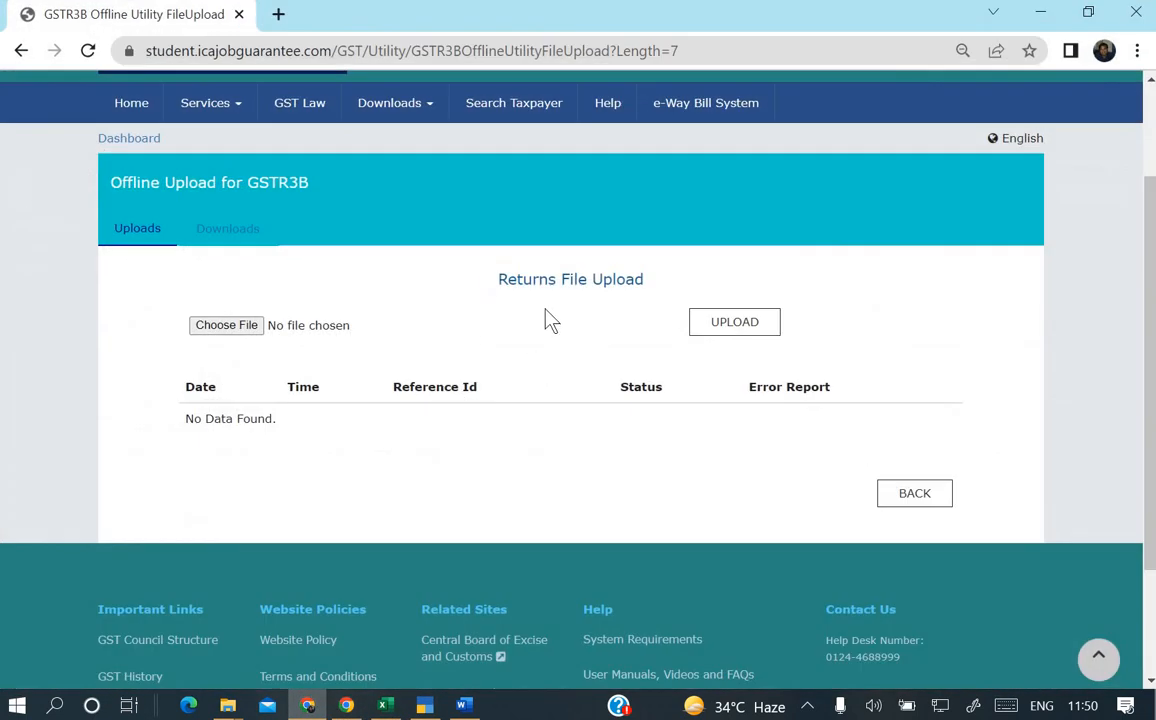
{"action": "left_click", "coordinate": [242, 328]}
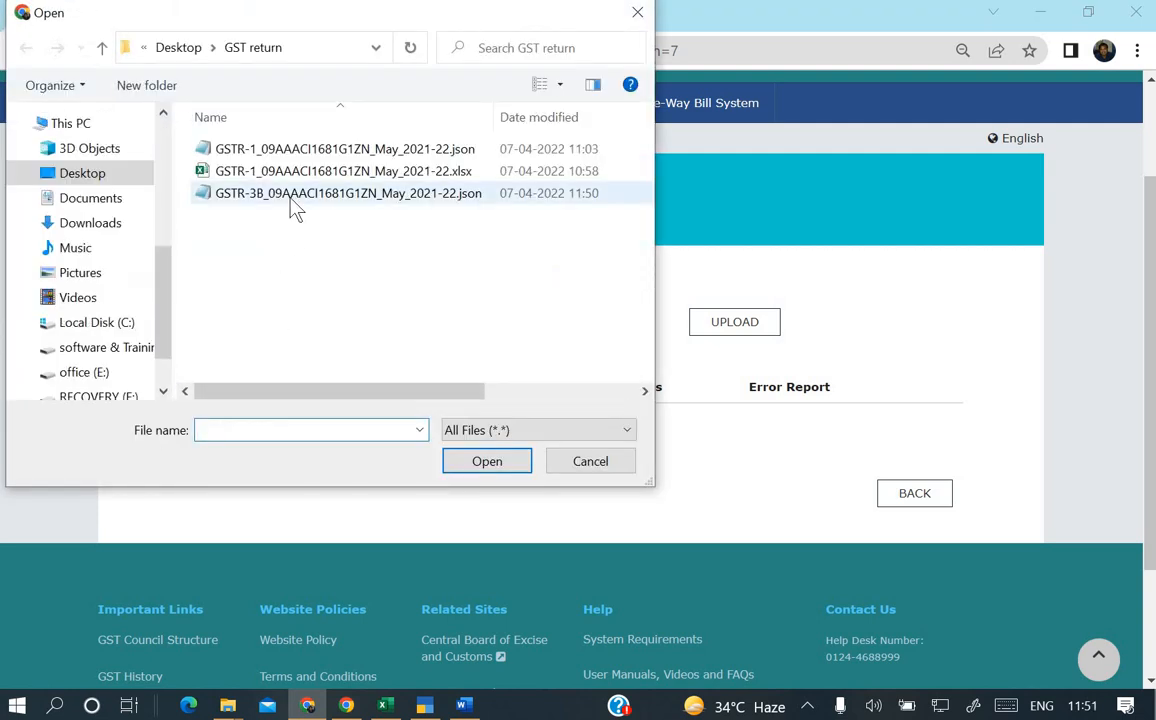
{"action": "left_click", "coordinate": [291, 197]}
{"action": "left_click", "coordinate": [505, 475]}
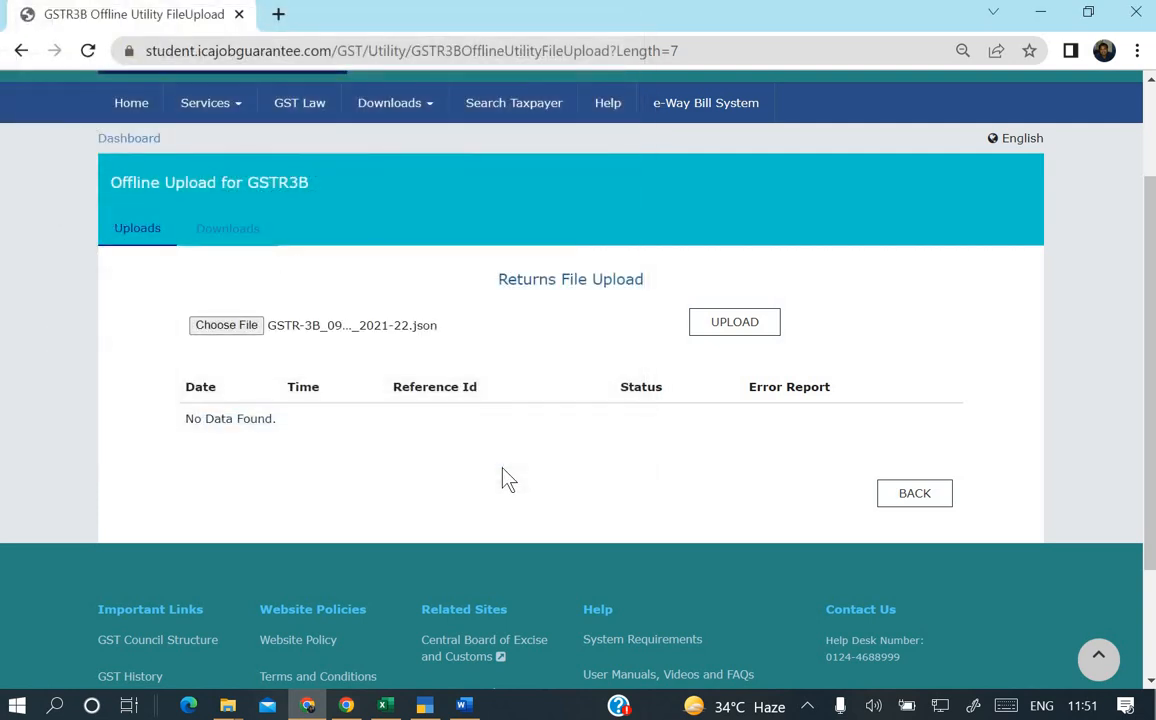
{"action": "left_click", "coordinate": [736, 330]}
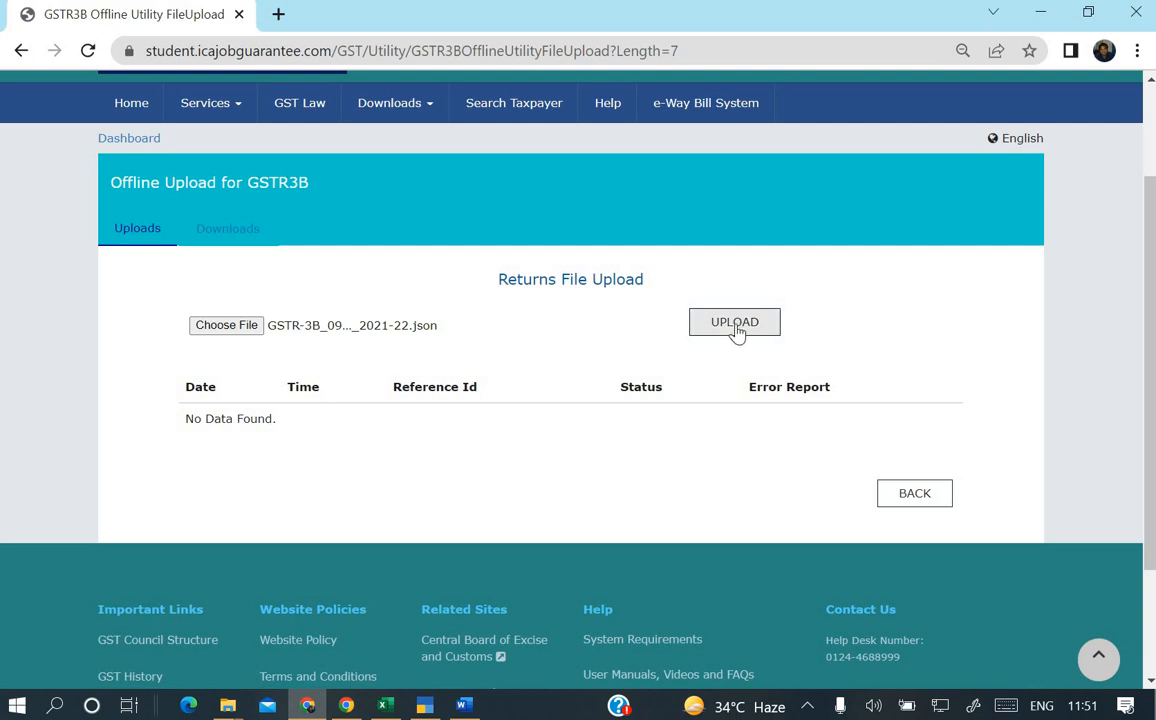
{"action": "scroll", "coordinate": [450, 444], "scroll_direction": "down", "scroll_amount": 3}
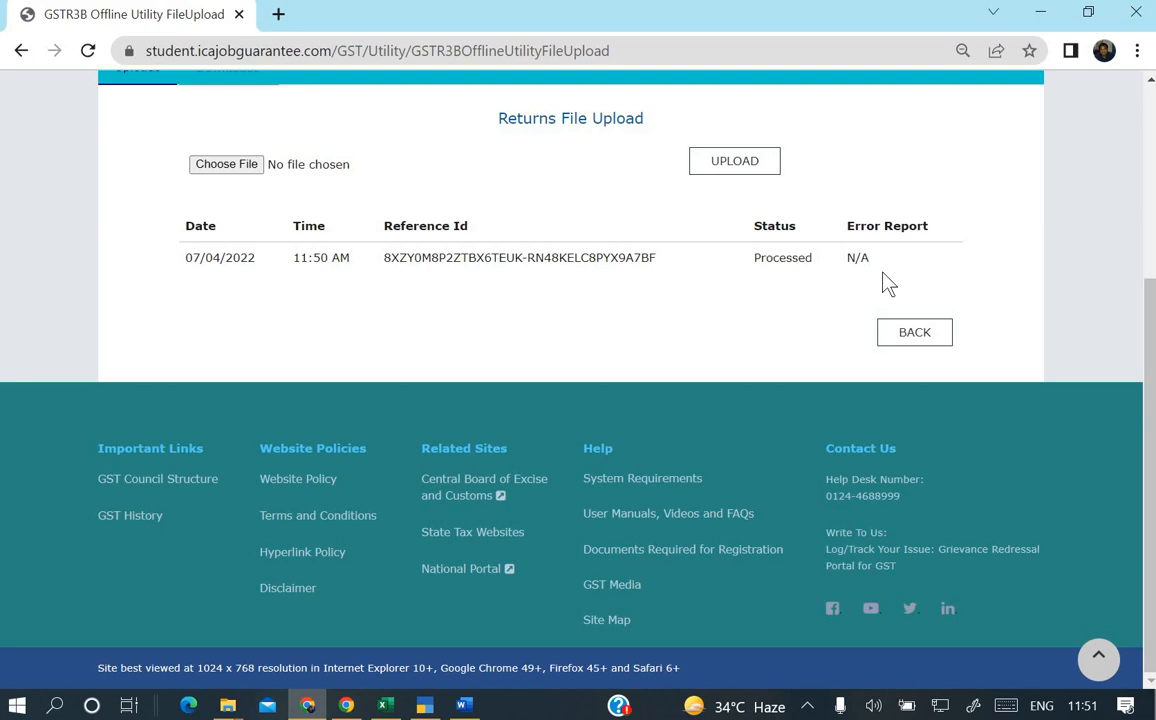
{"action": "scroll", "coordinate": [886, 283], "scroll_direction": "up", "scroll_amount": 3}
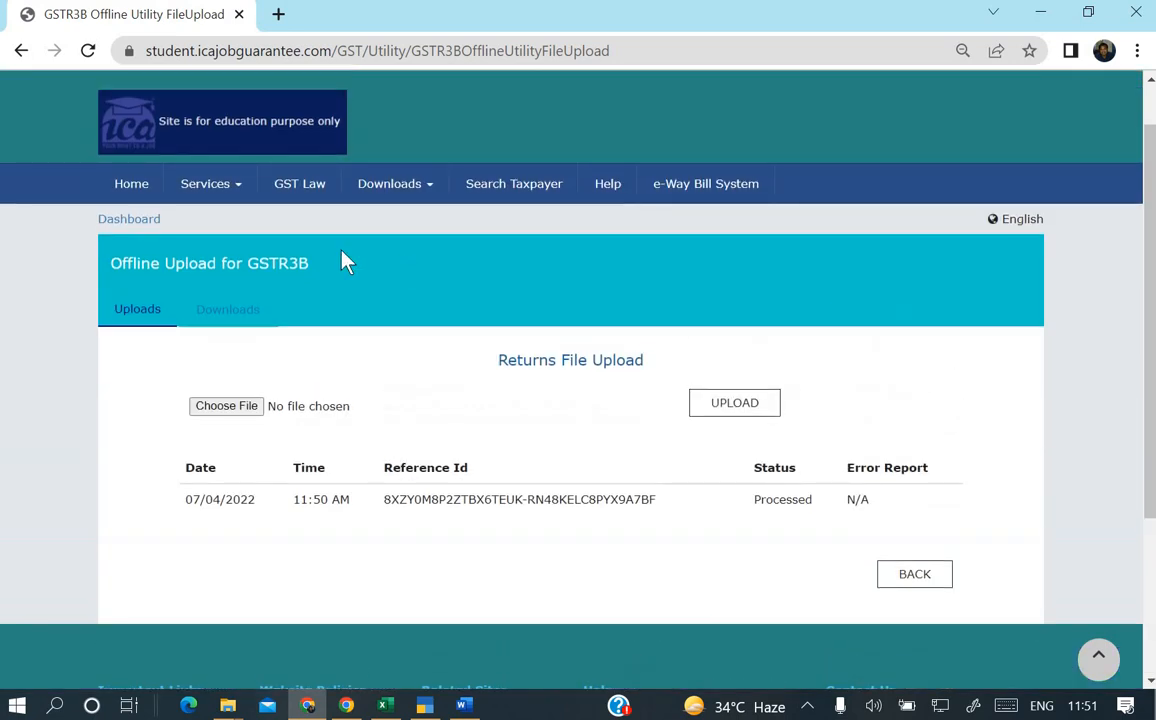
Go to Services > Returns dashboard and prepare the GSTR3B monthly return online, reviewing its tax tiles.
{"action": "left_click", "coordinate": [218, 190]}
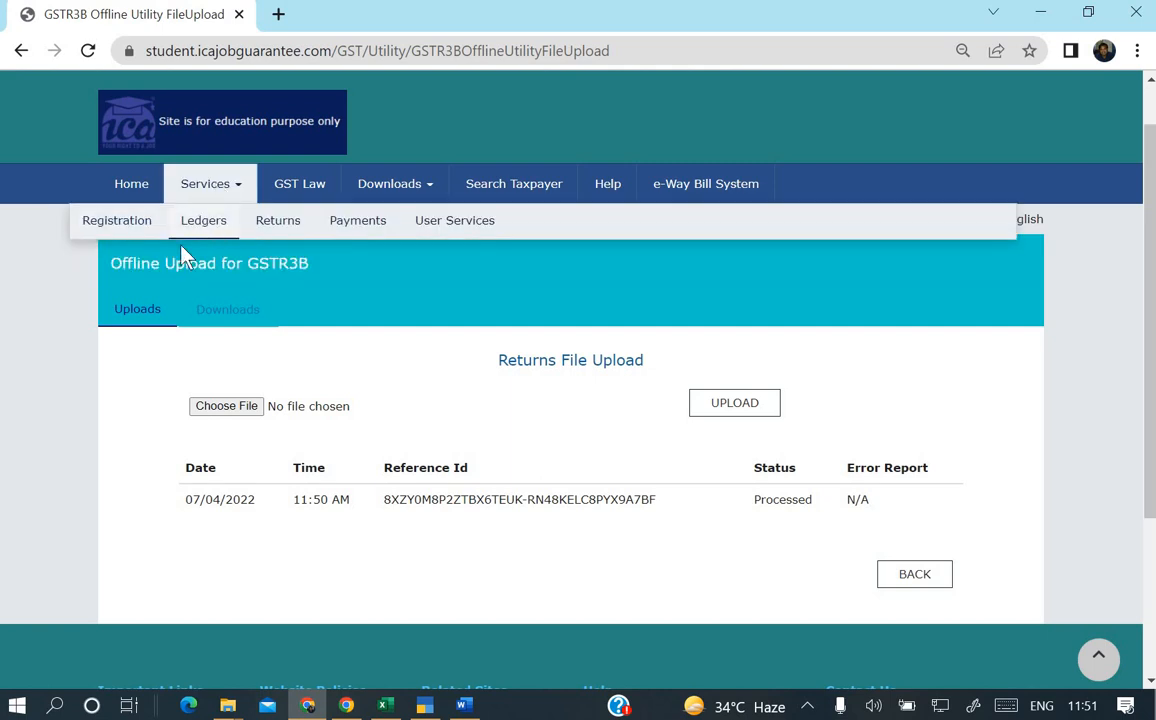
{"action": "mouse_move", "coordinate": [300, 226]}
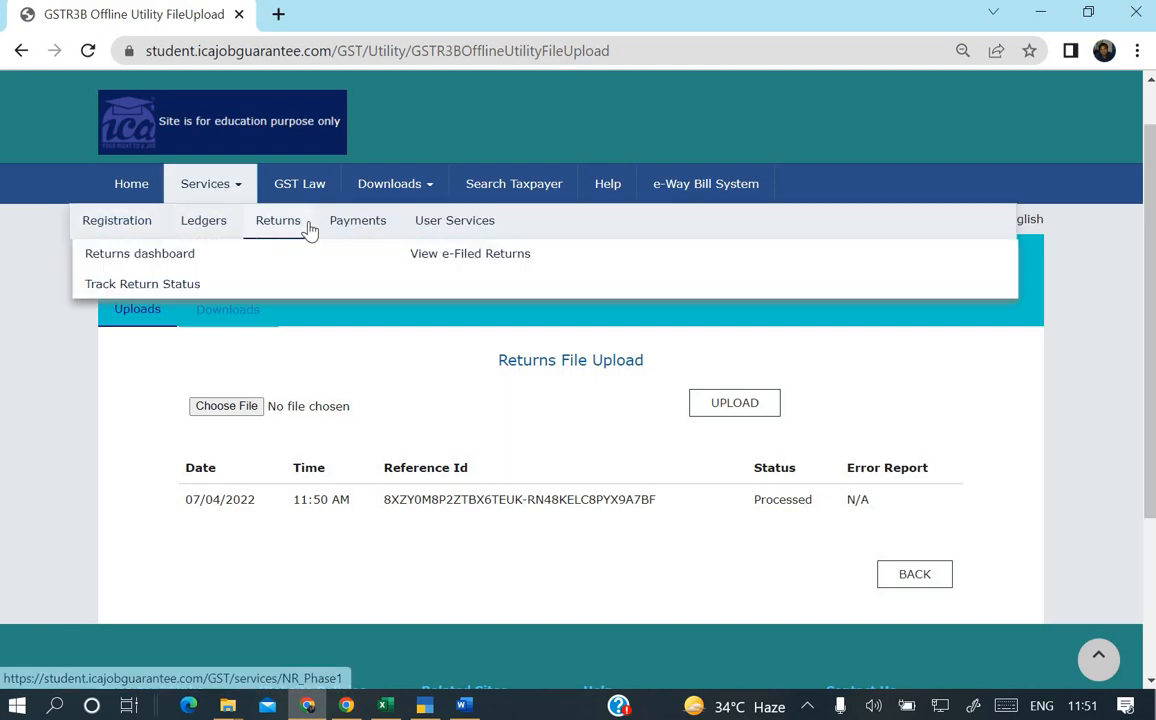
{"action": "left_click", "coordinate": [182, 256]}
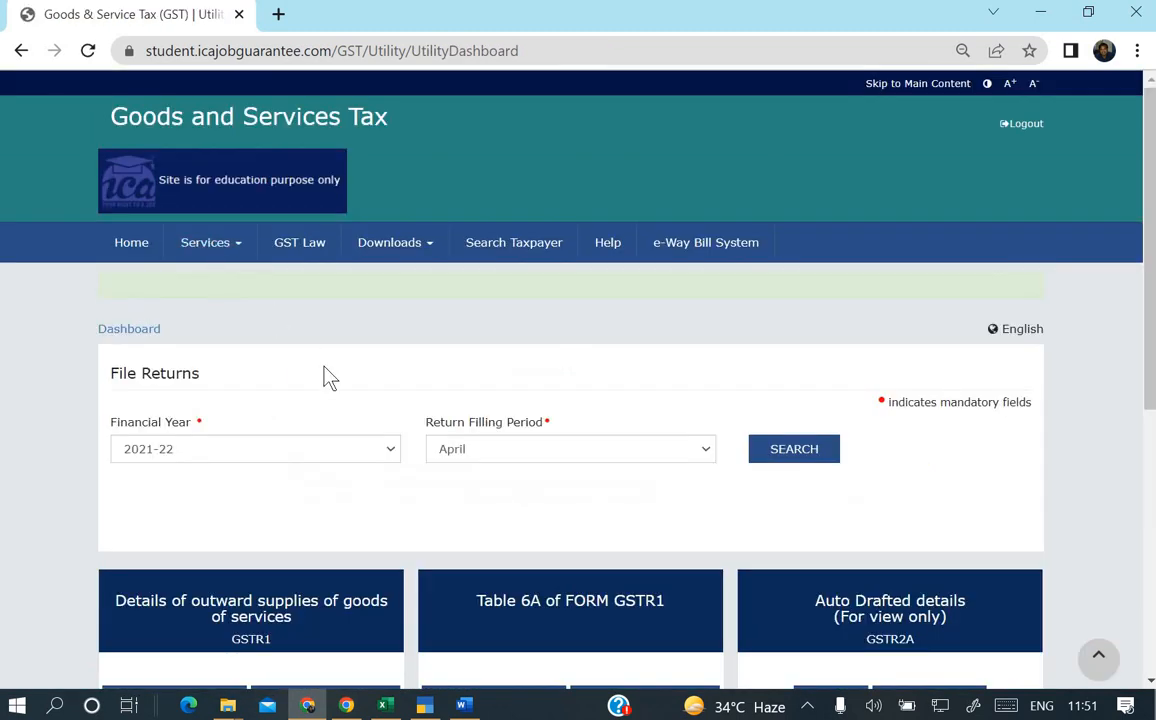
{"action": "scroll", "coordinate": [330, 378], "scroll_direction": "down", "scroll_amount": 4}
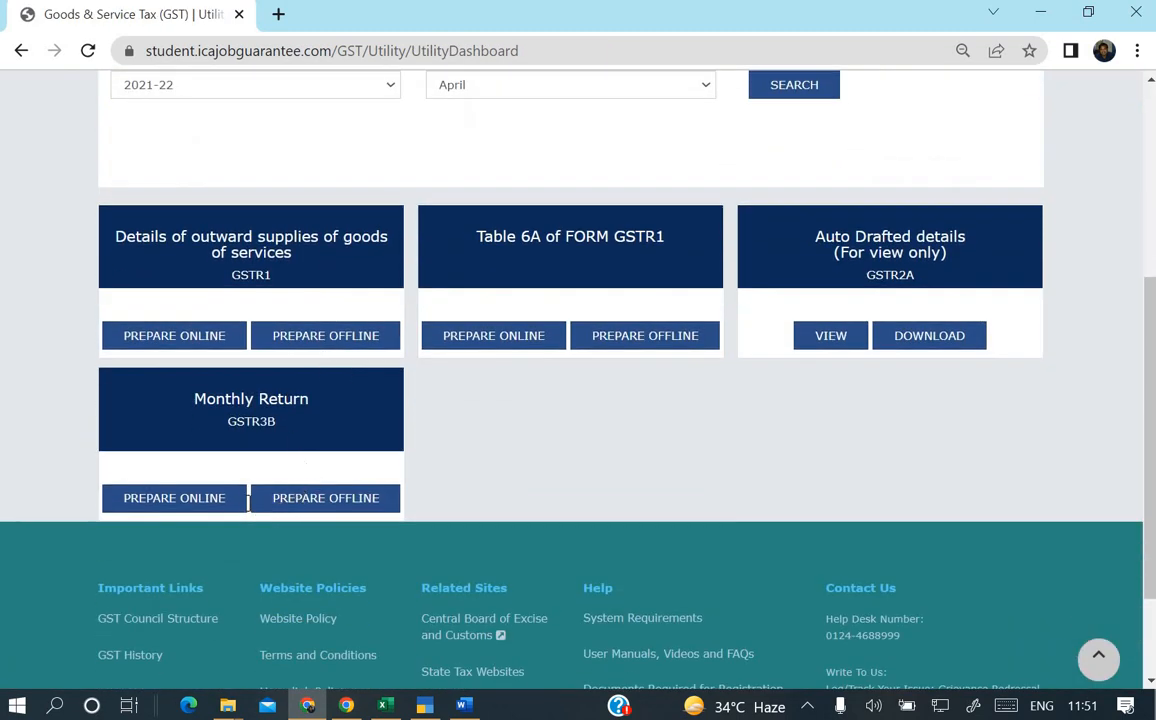
{"action": "left_click", "coordinate": [237, 500]}
{"action": "scroll", "coordinate": [516, 439], "scroll_direction": "down", "scroll_amount": 3}
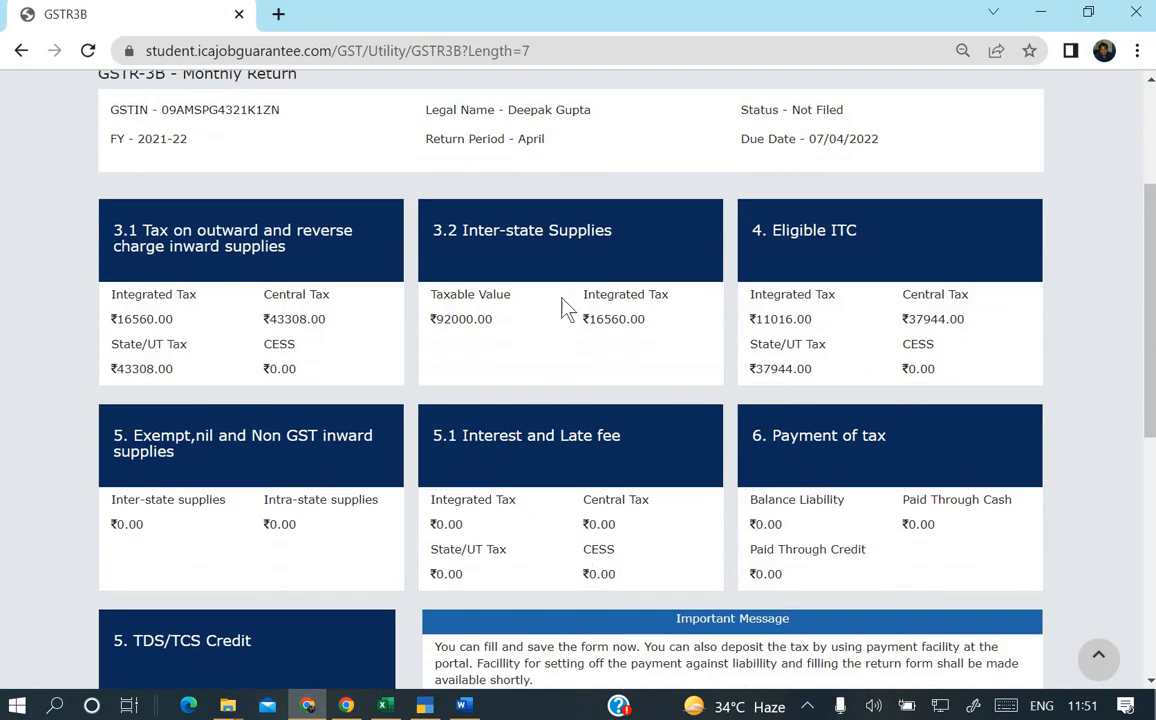
{"action": "scroll", "coordinate": [709, 370], "scroll_direction": "down", "scroll_amount": 1}
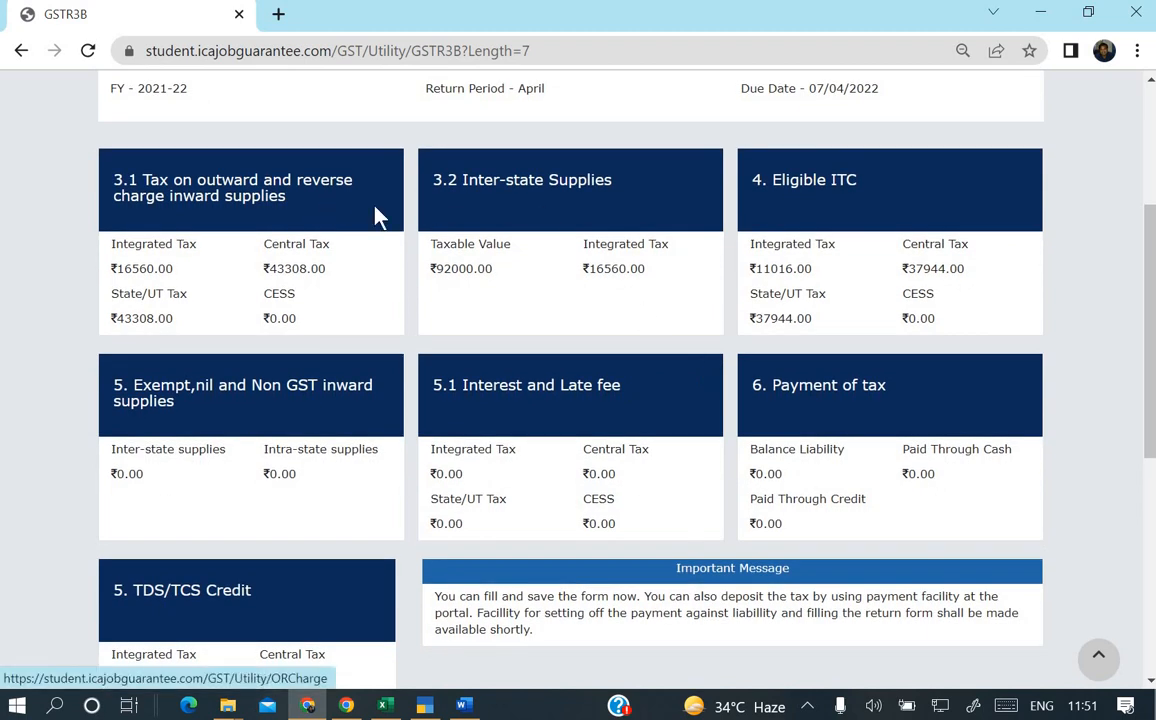
{"action": "scroll", "coordinate": [378, 215], "scroll_direction": "down", "scroll_amount": 5}
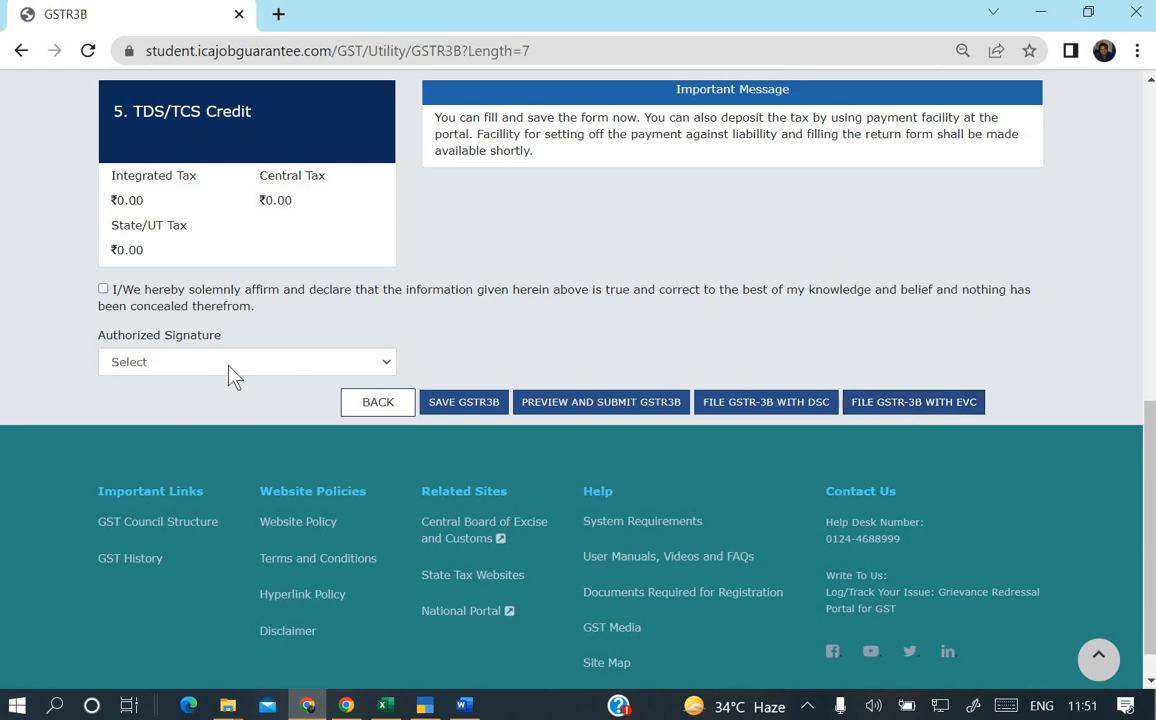
Tick the declaration and select the authorized signatory.
{"action": "left_click", "coordinate": [104, 290]}
{"action": "left_click", "coordinate": [152, 365]}
{"action": "left_click", "coordinate": [162, 399]}
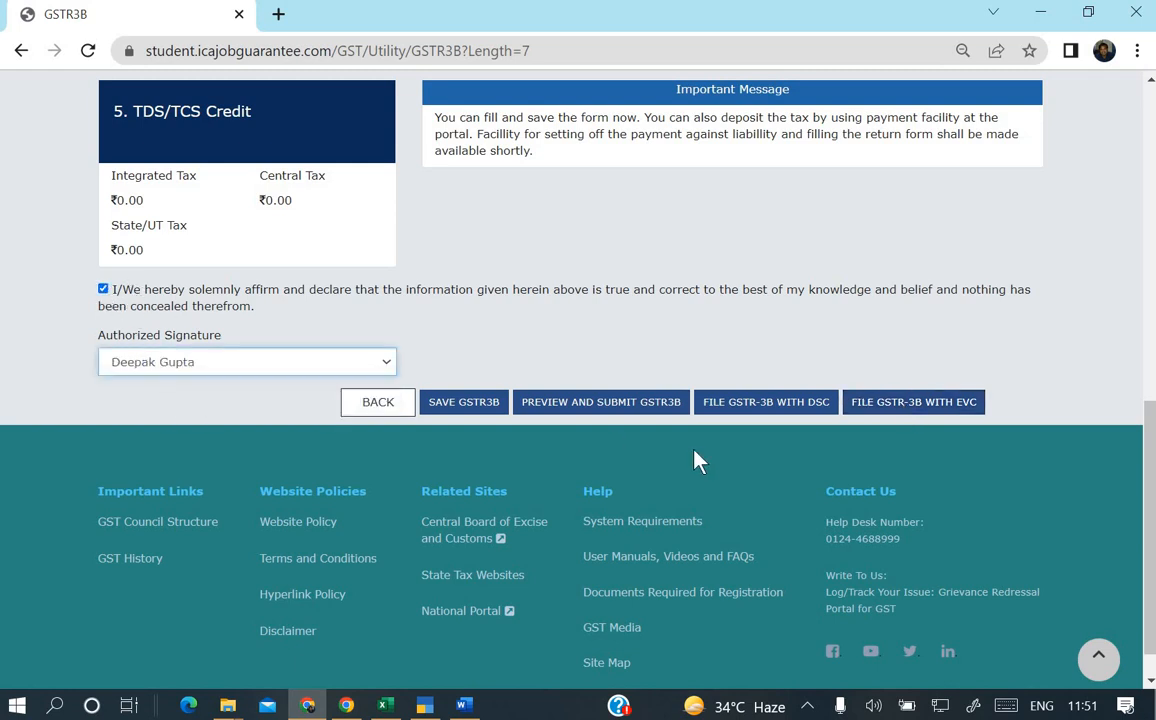
File the GSTR-3B with EVC by entering the OTP, then dismiss the success message.
{"action": "left_click", "coordinate": [918, 405]}
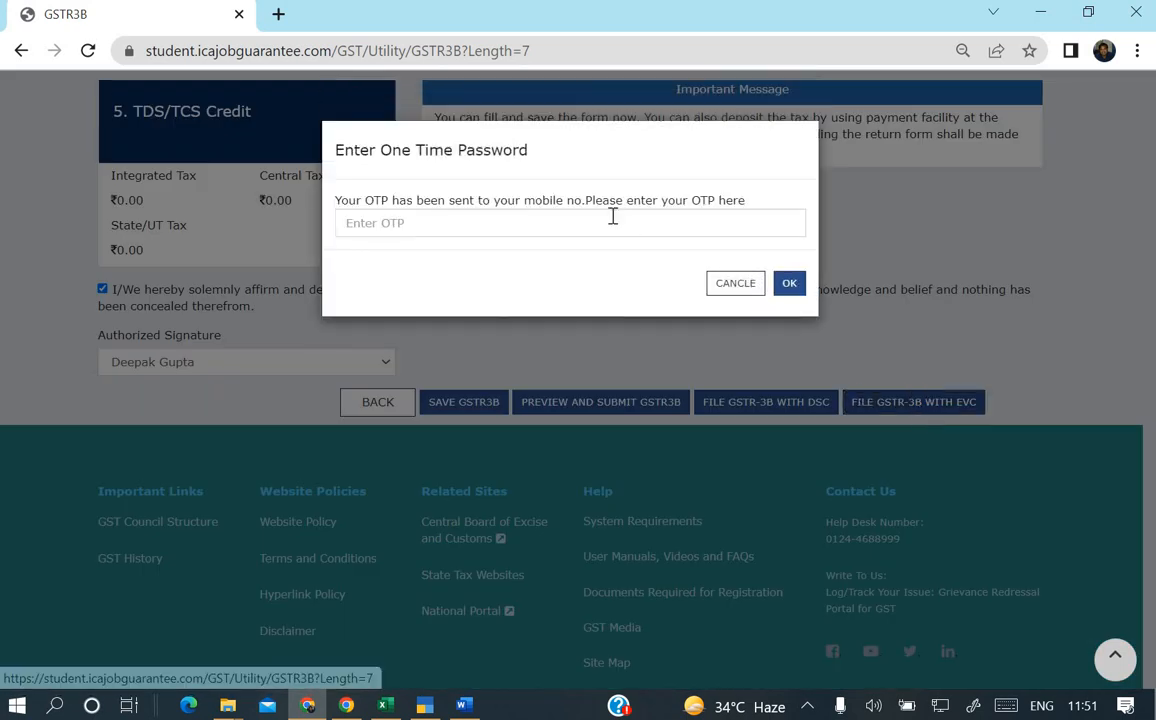
{"action": "left_click", "coordinate": [650, 224]}
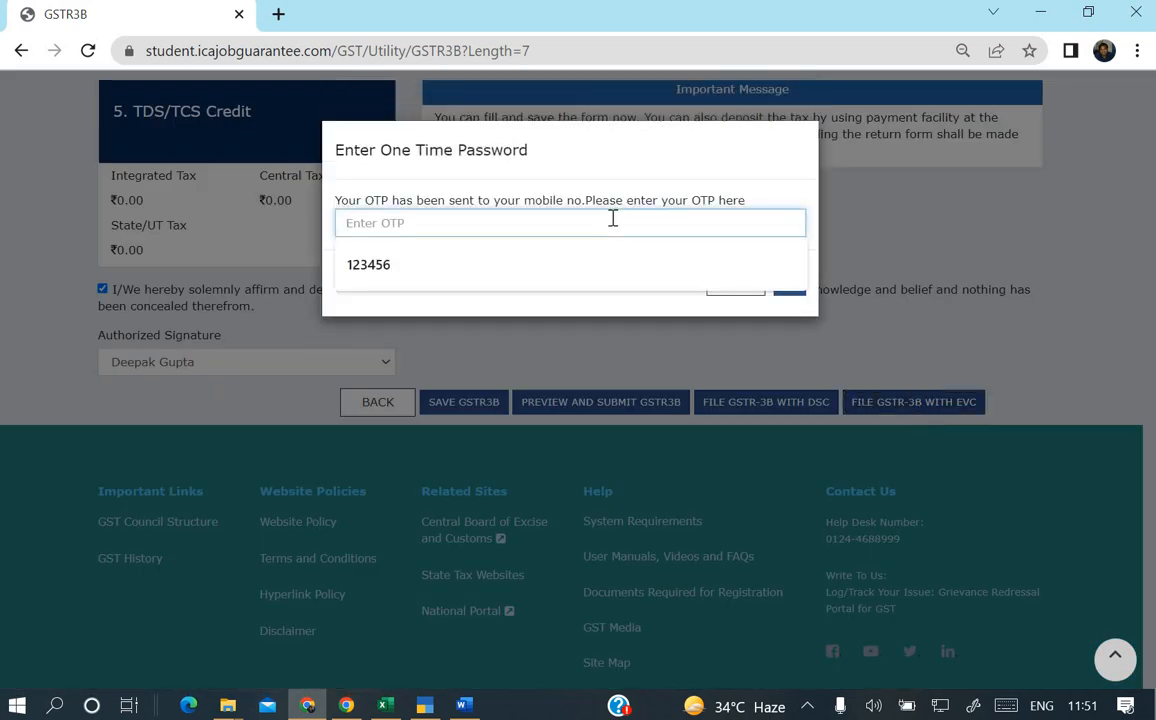
{"action": "left_click", "coordinate": [596, 268]}
{"action": "left_click", "coordinate": [786, 285]}
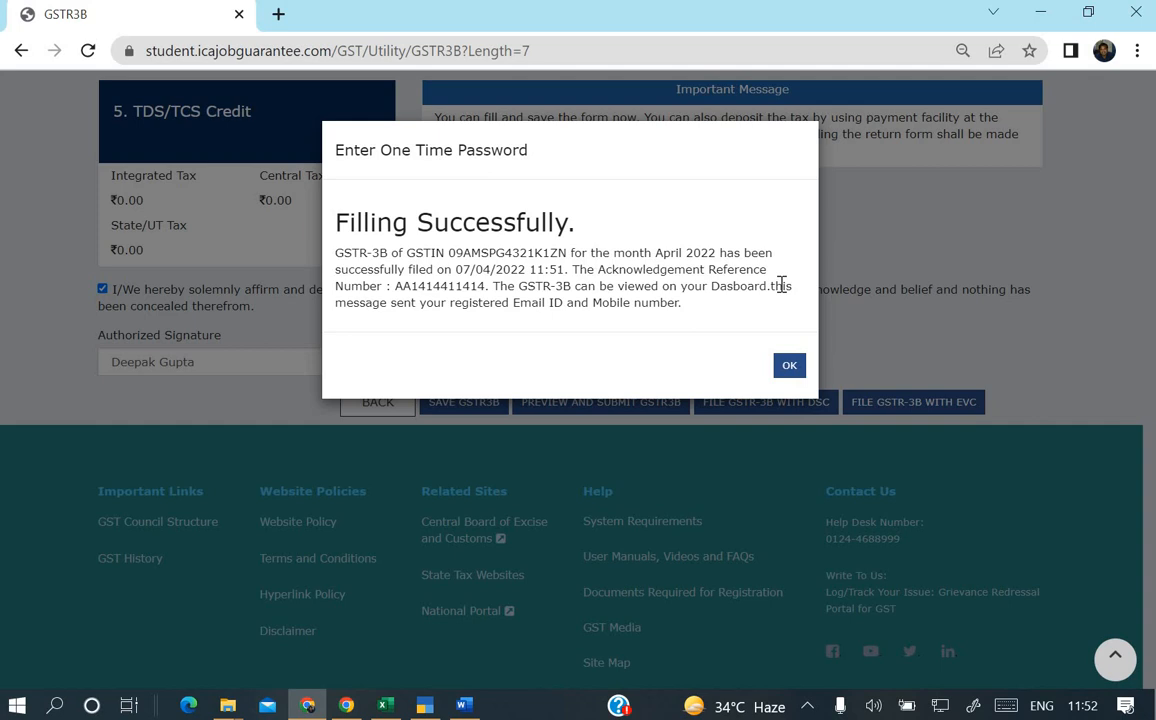
{"action": "left_click", "coordinate": [790, 366]}
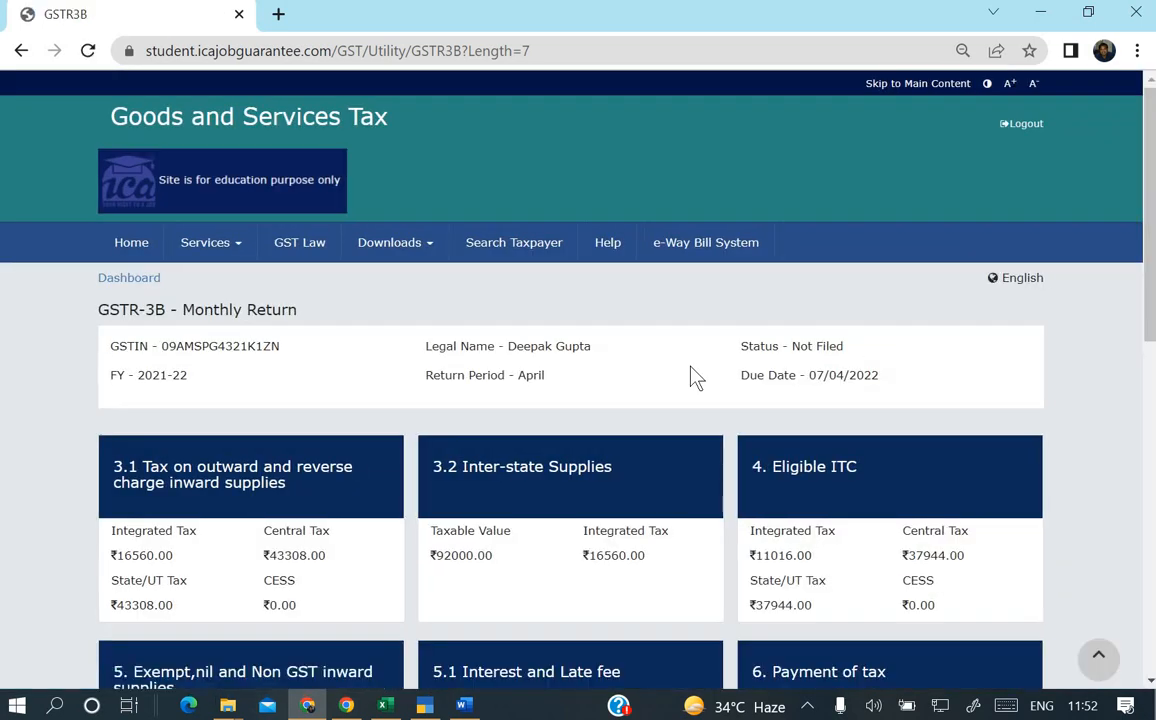